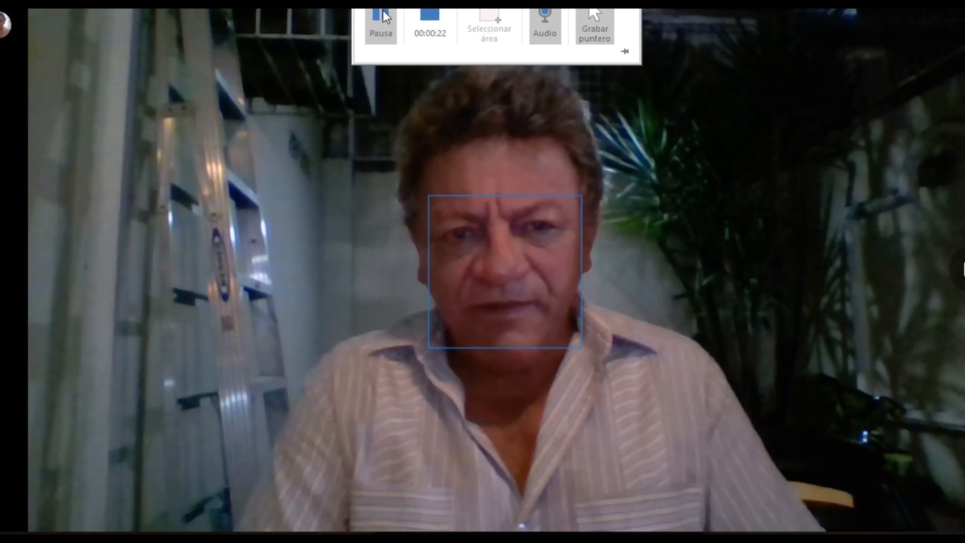
left_click(384, 18)
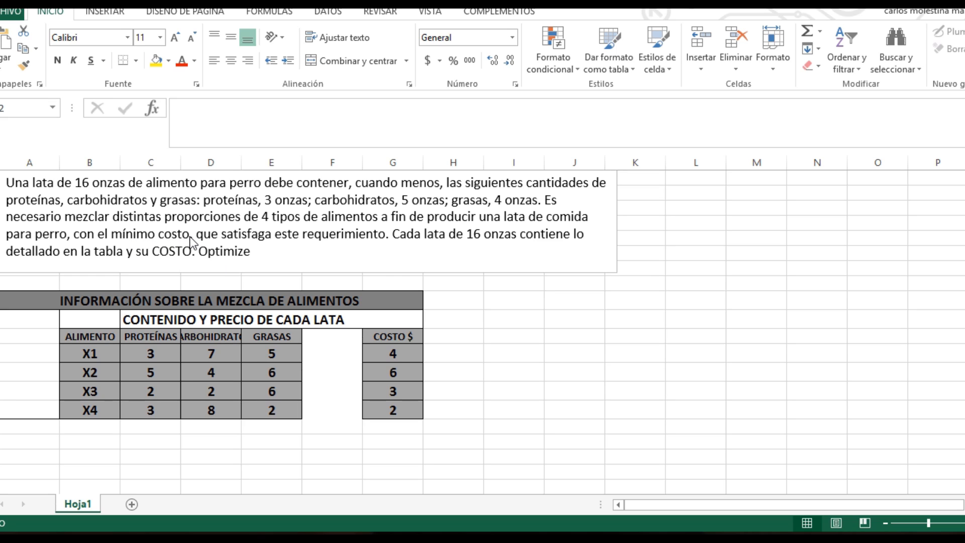
Colour the words "mínimo costo" in the problem statement with the standard red font colour
left_click_drag(190, 236, 119, 231)
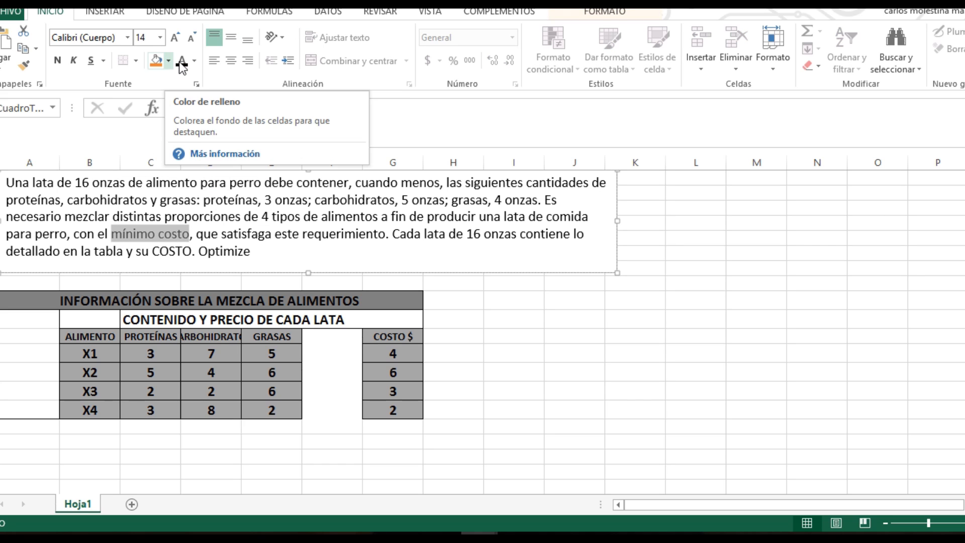
left_click(194, 61)
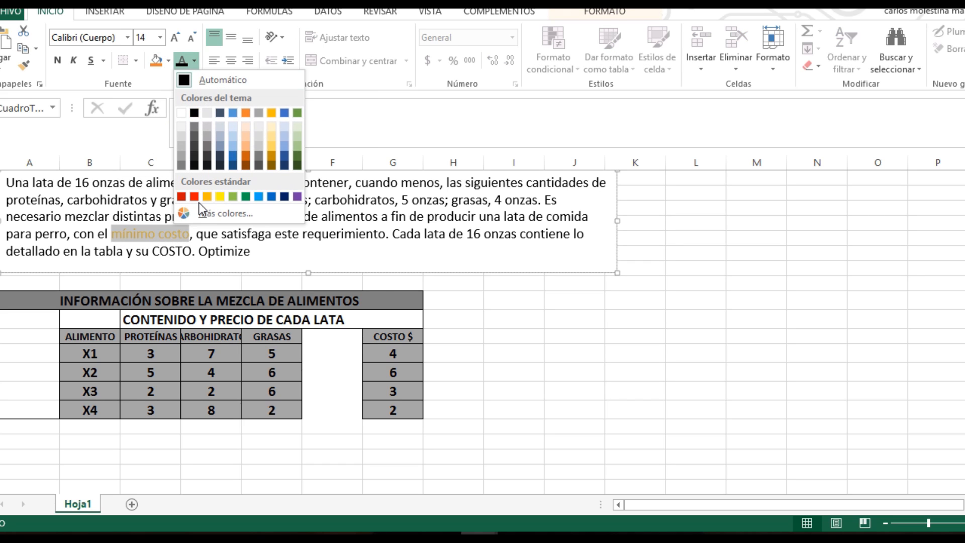
key("Escape")
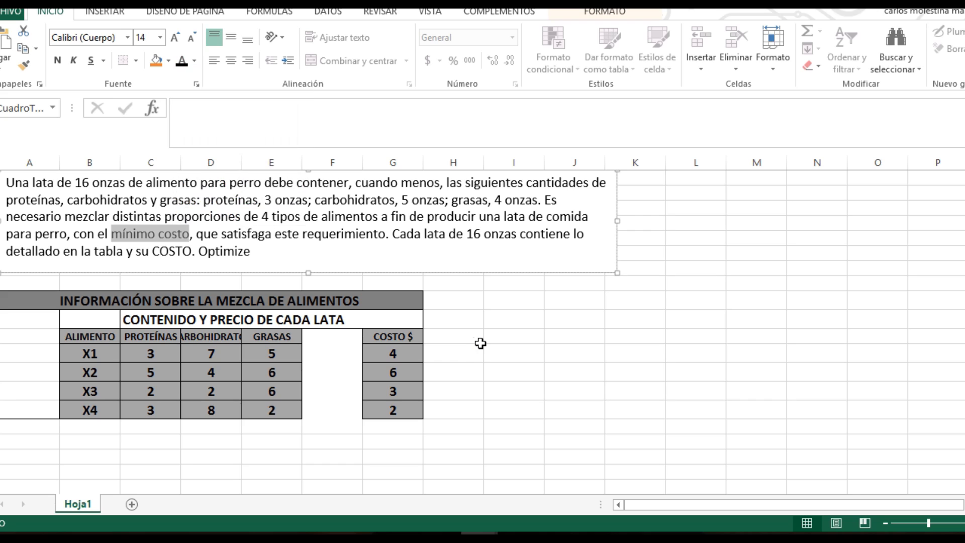
left_click(194, 68)
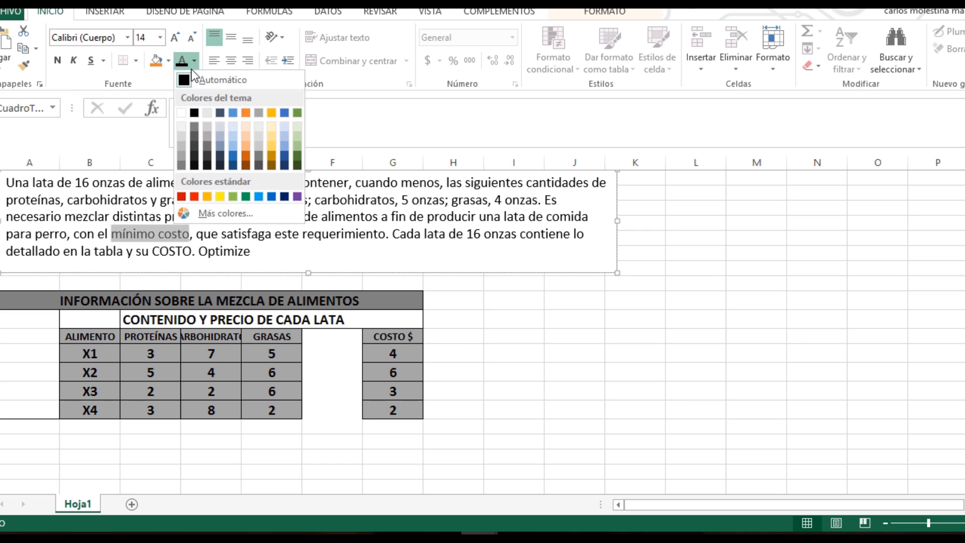
left_click(197, 195)
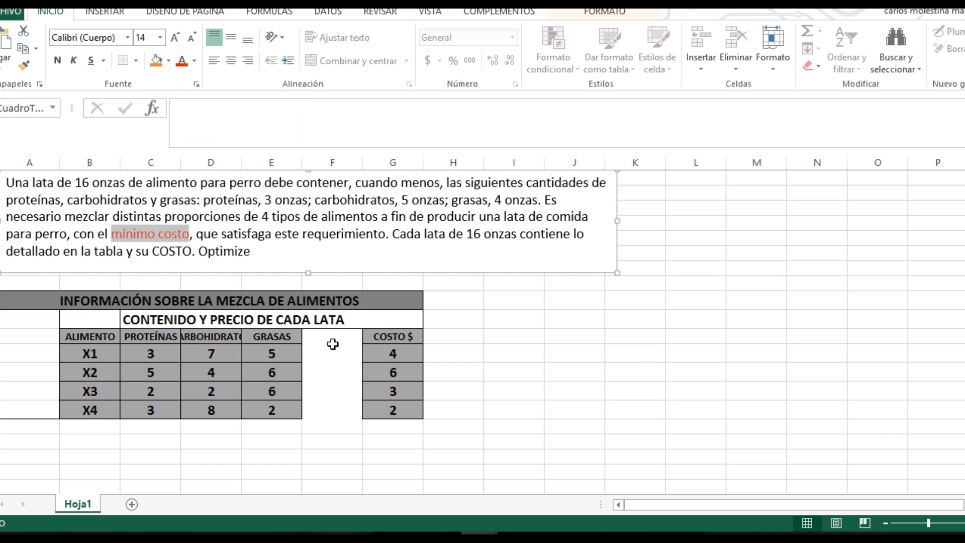
left_click(630, 361)
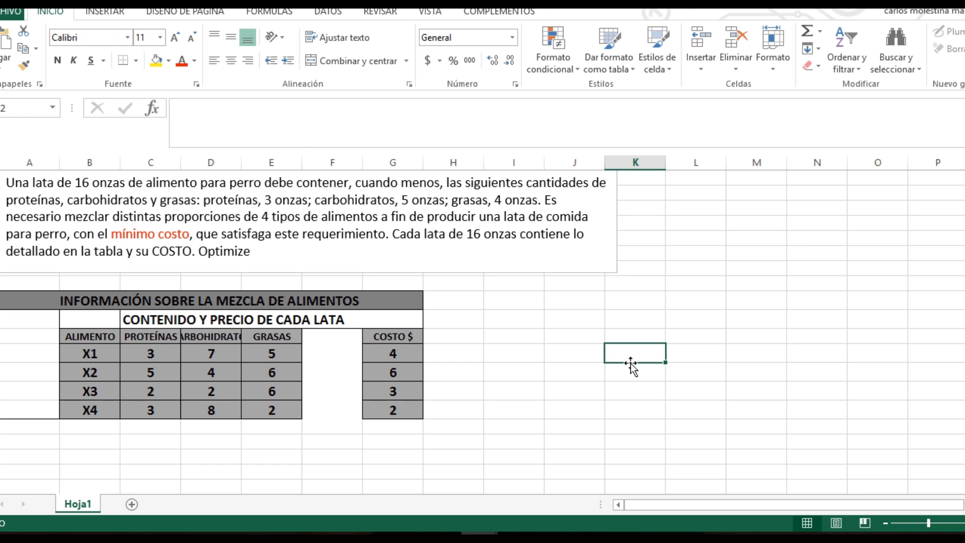
Draw a cube shape about 1.3" high and 2.51" wide beside the cost table, using the solid black shape style
left_click(535, 409)
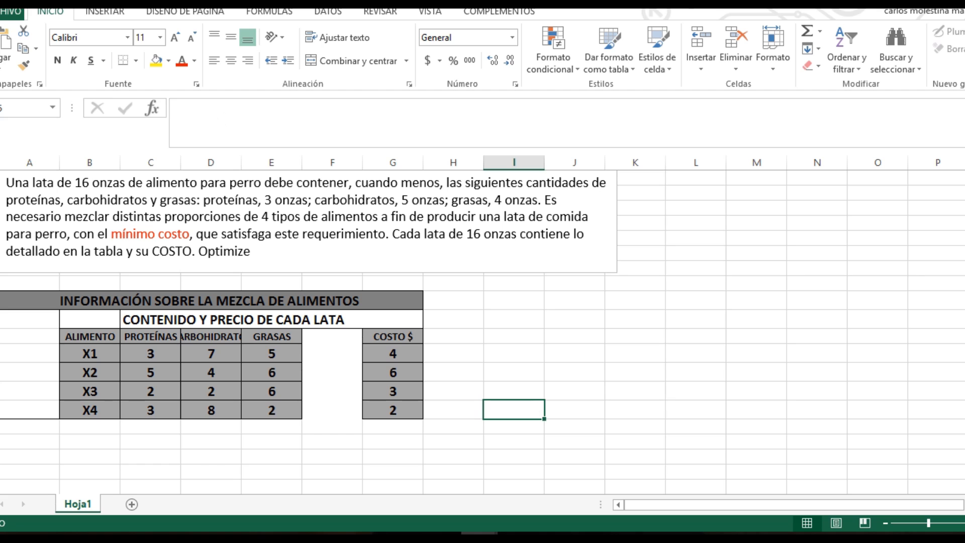
left_click(106, 12)
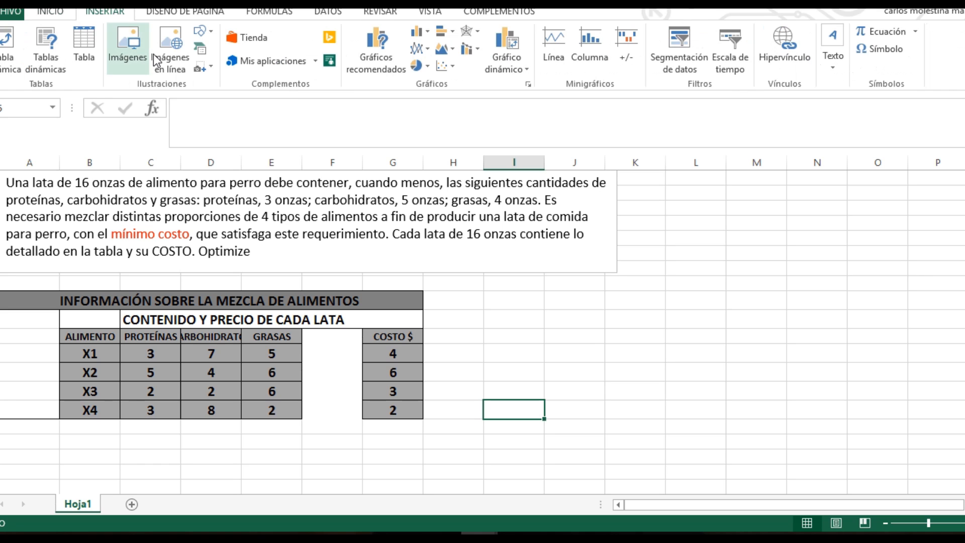
left_click(211, 33)
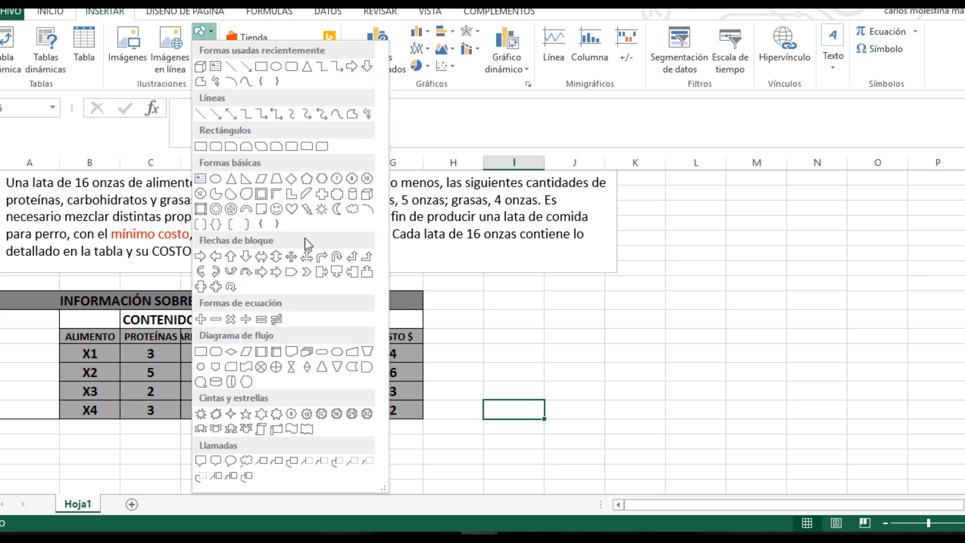
left_click(367, 194)
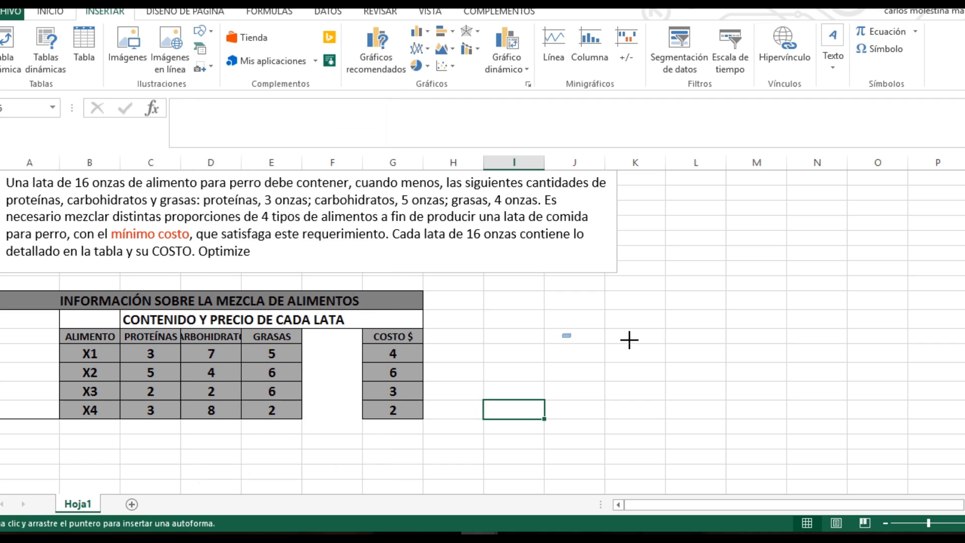
left_click_drag(629, 340, 746, 411)
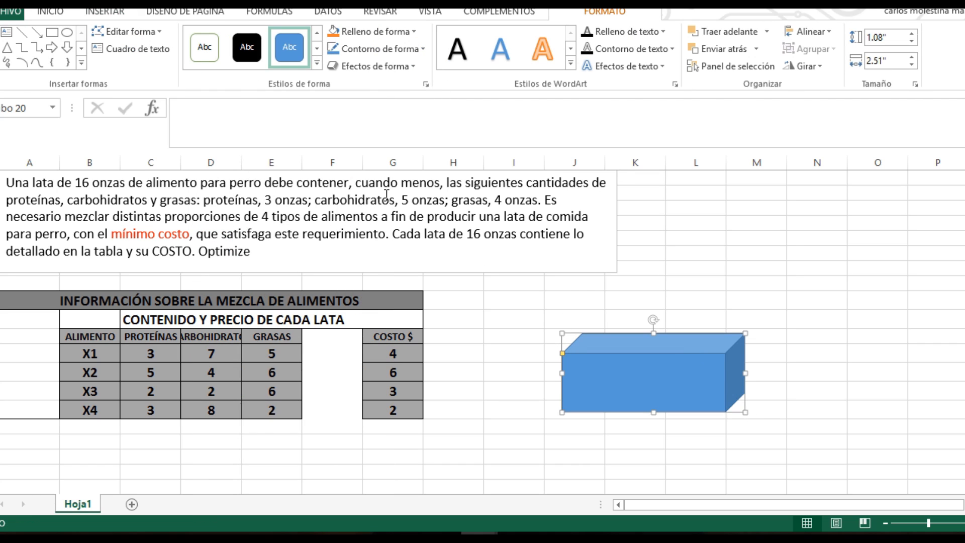
left_click(247, 47)
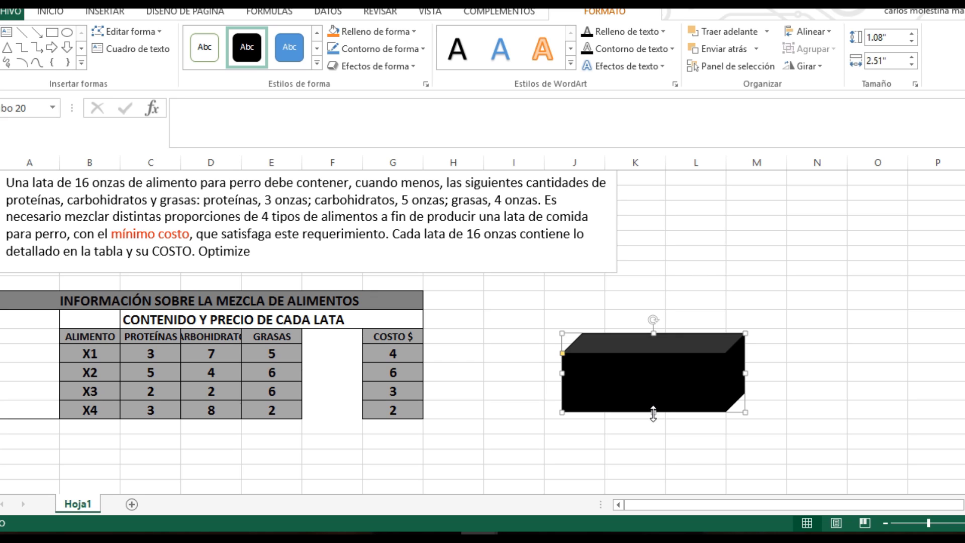
left_click_drag(653, 413, 653, 428)
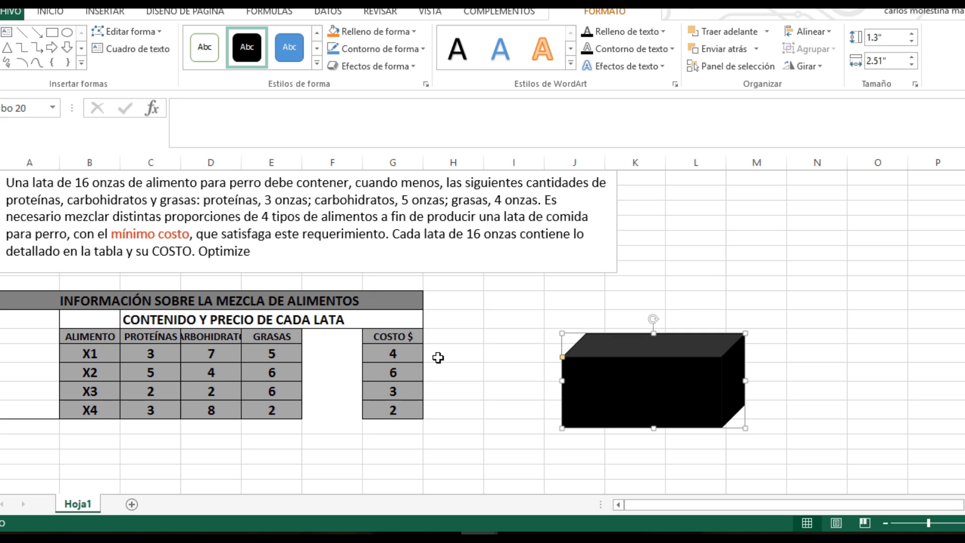
Draw a horizontal arrow about 1.51" long pointing outward from the cube's right face and apply the orange line style
left_click(37, 32)
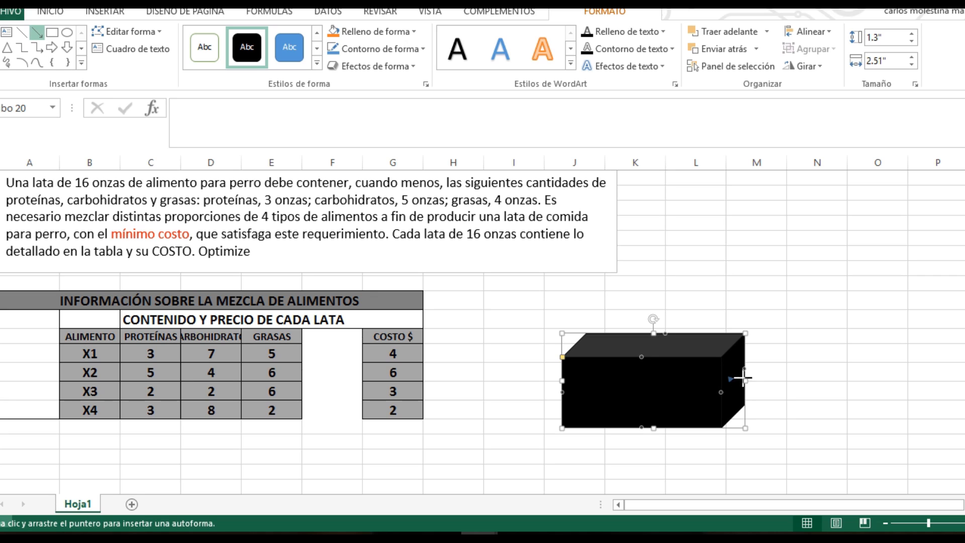
left_click_drag(731, 380, 839, 378)
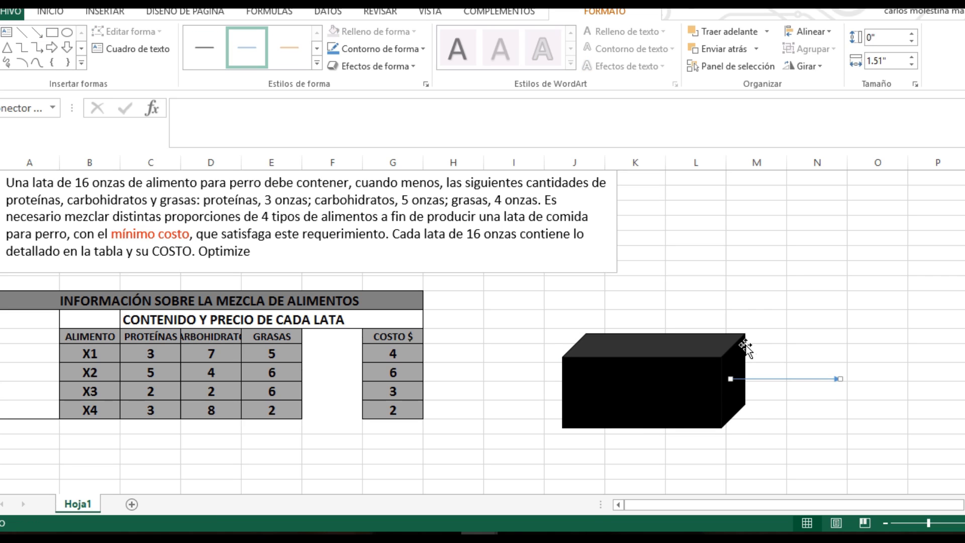
left_click(290, 50)
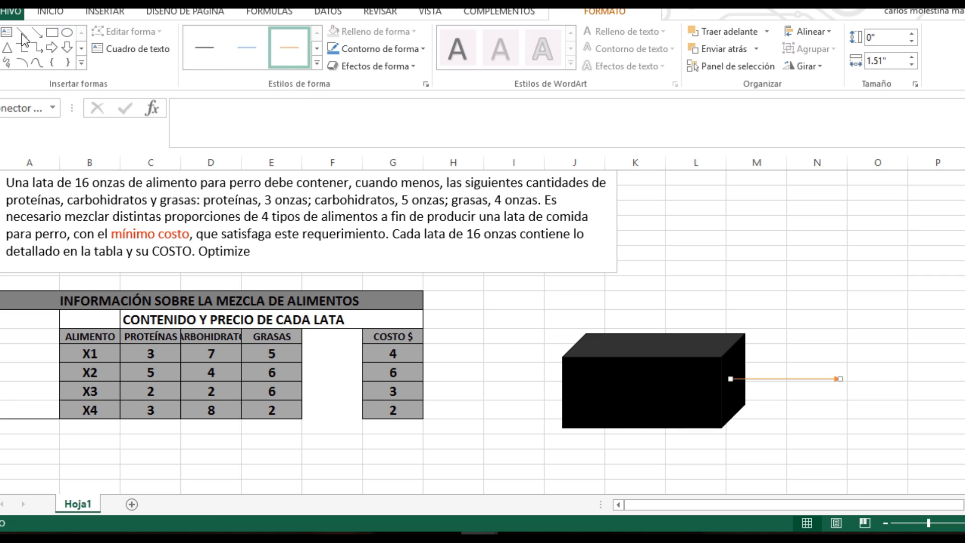
Add a text box reading "MinZ (costos)" just above the orange output arrow
left_click(7, 31)
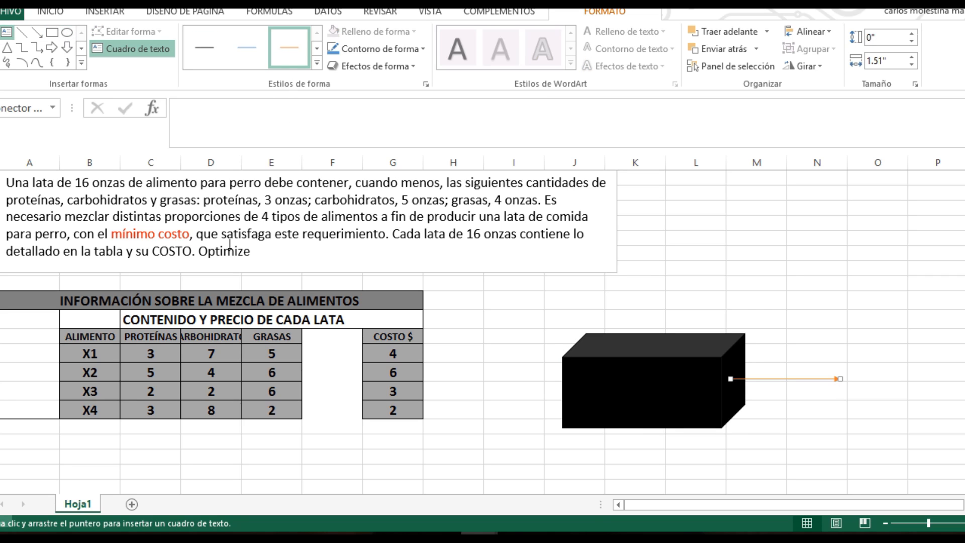
left_click(760, 358)
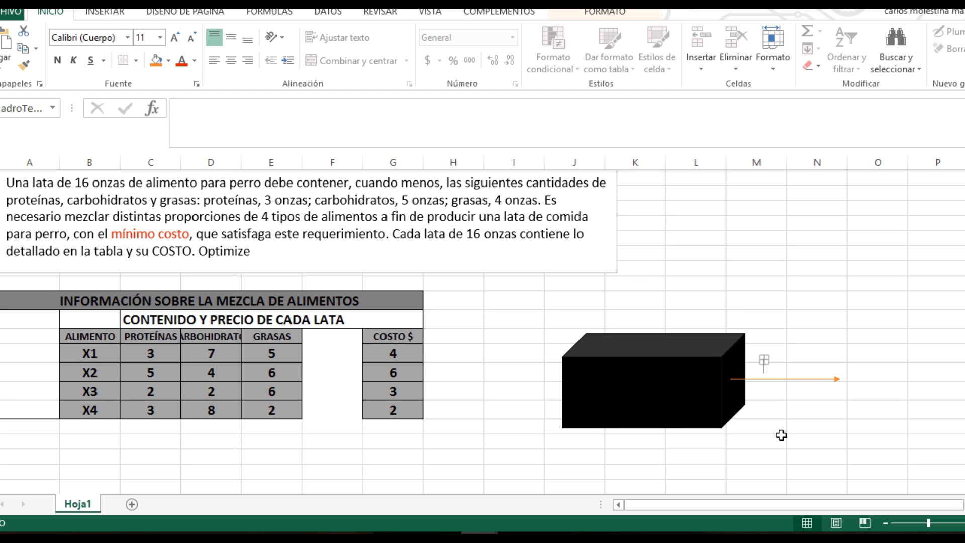
type("Min")
key("BackSpace")
key("BackSpace")
key("BackSpace")
left_click_drag(769, 363, 820, 382)
left_click(798, 375)
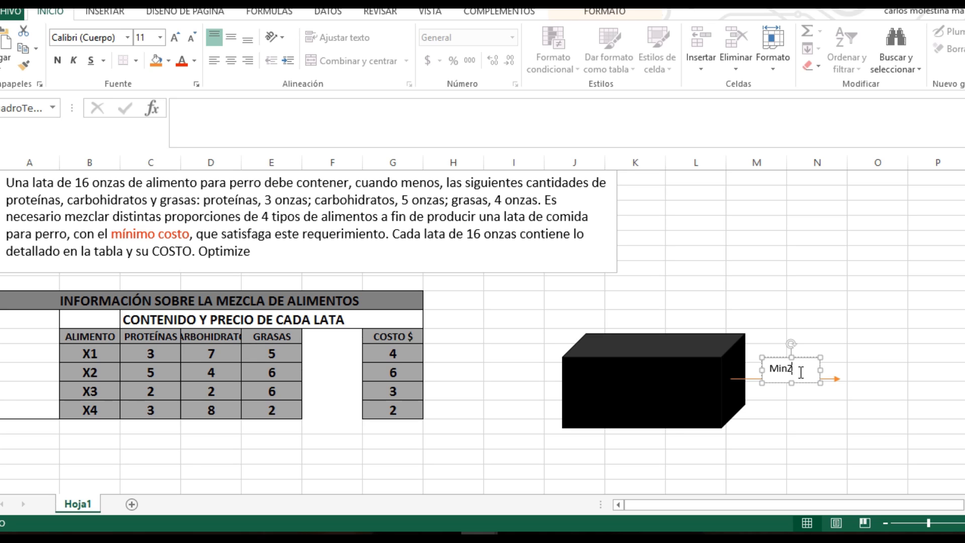
type("Z (costos")
mouse_move(819, 368)
left_mouse_down()
mouse_move(842, 368)
mouse_move(823, 380)
left_mouse_up()
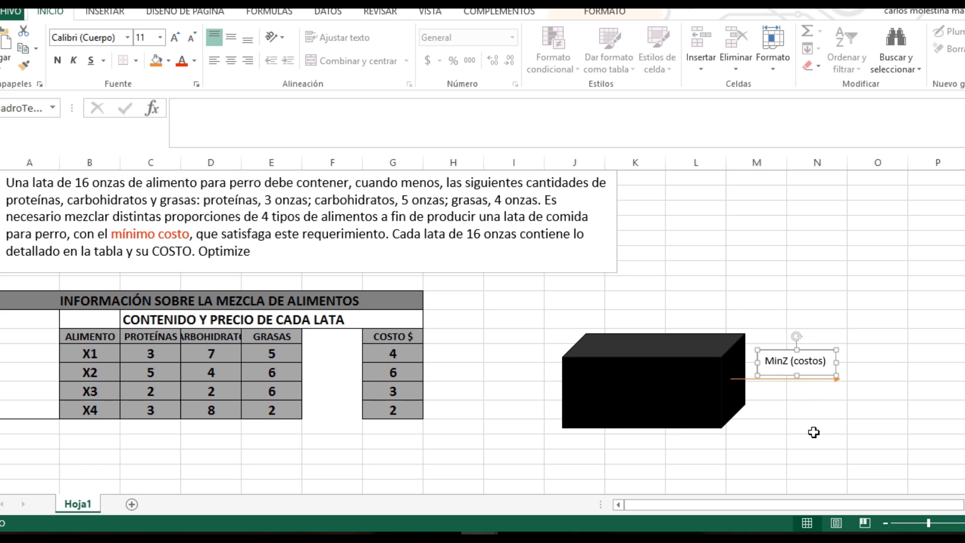
left_click(814, 429)
Copy the orange output arrow and place the duplicate pointing into the cube's upper left corner
left_click(812, 383)
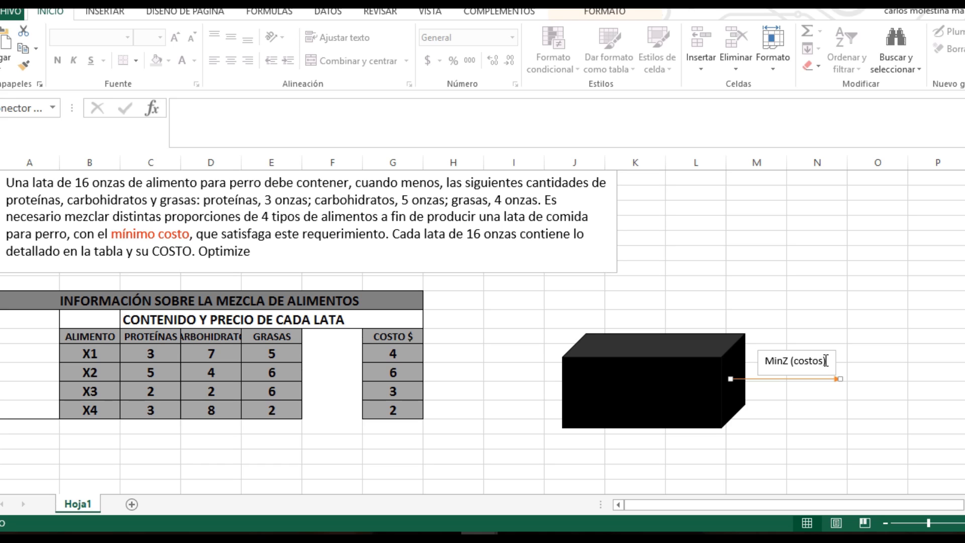
right_click(810, 381)
key("Escape")
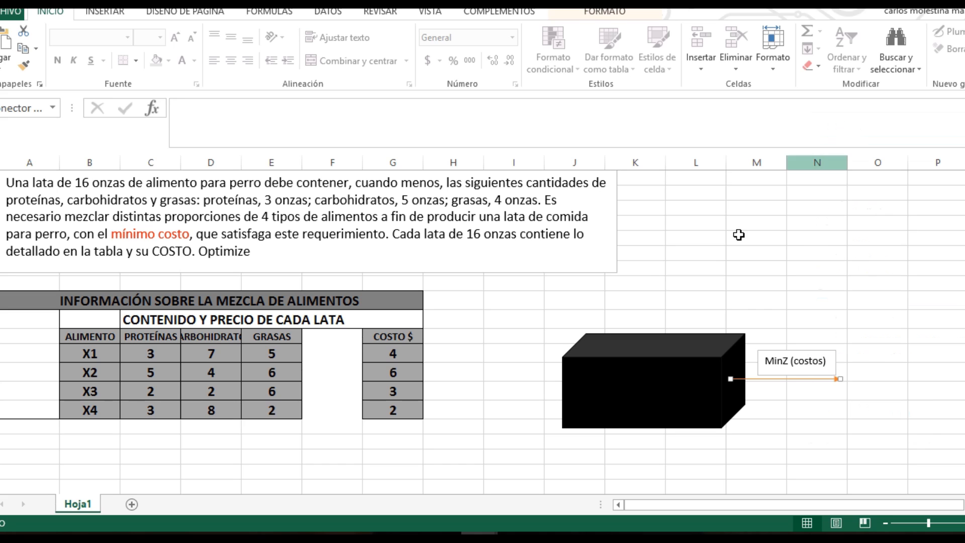
left_click(497, 339)
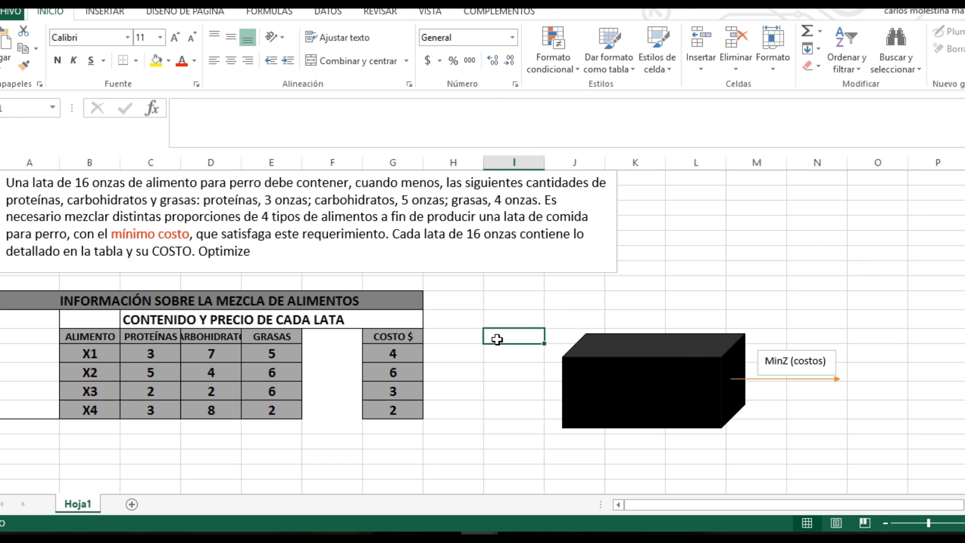
right_click(497, 339)
left_click(531, 105)
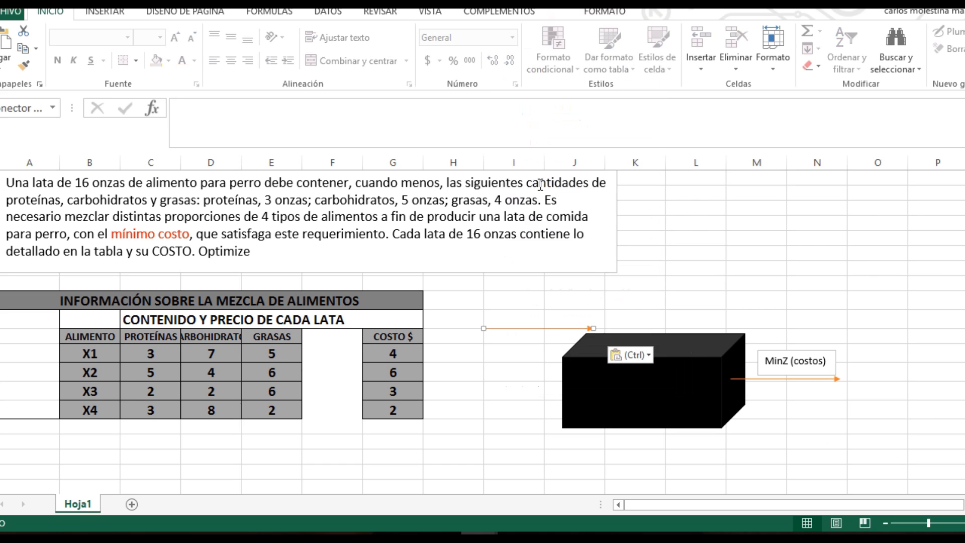
left_click_drag(539, 328, 519, 347)
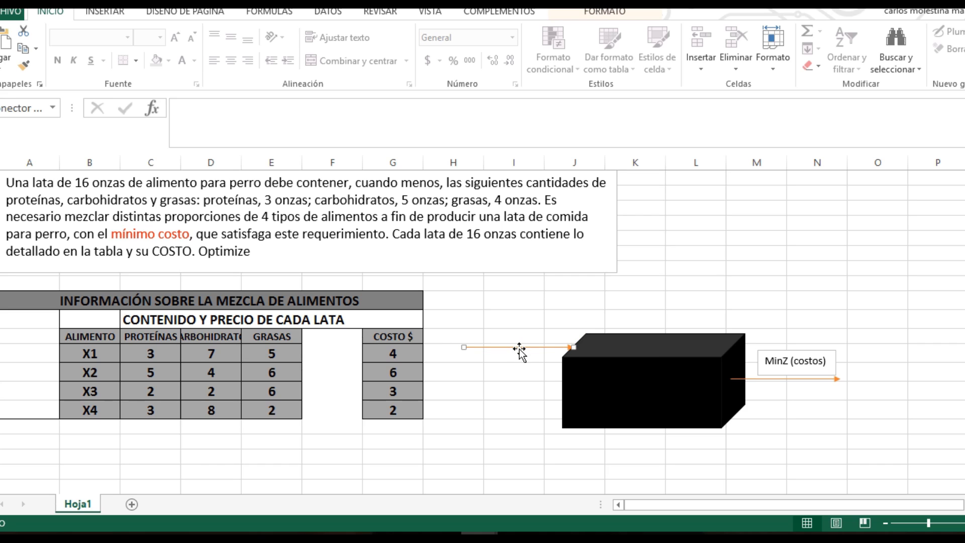
Paste another arrow pointing into the cube below the first input arrow and apply the black line style
left_click(510, 377)
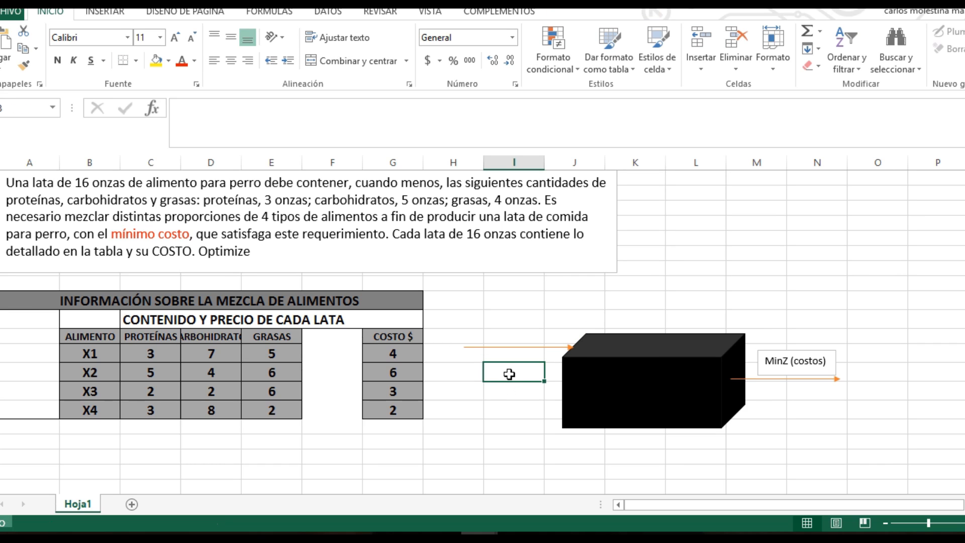
right_click(510, 372)
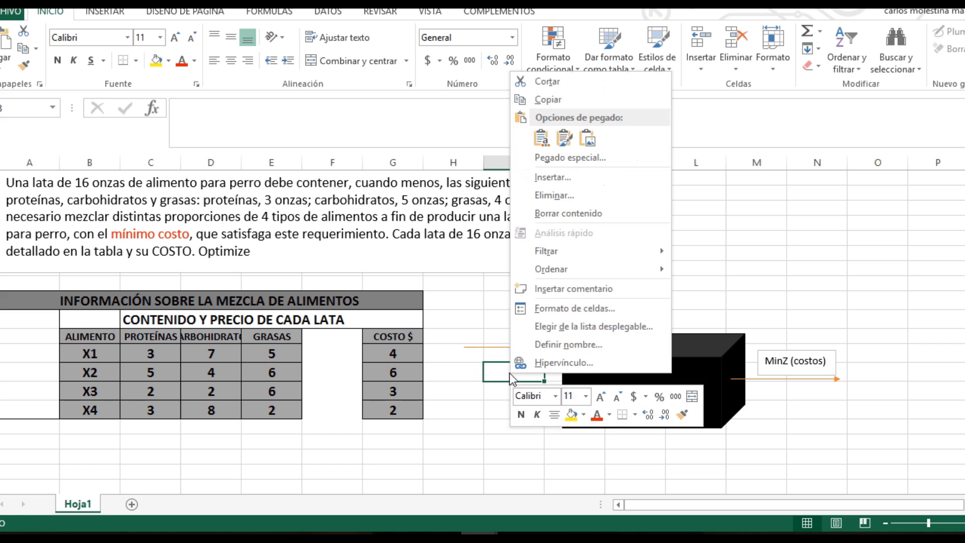
left_click(542, 140)
left_click_drag(527, 361, 502, 369)
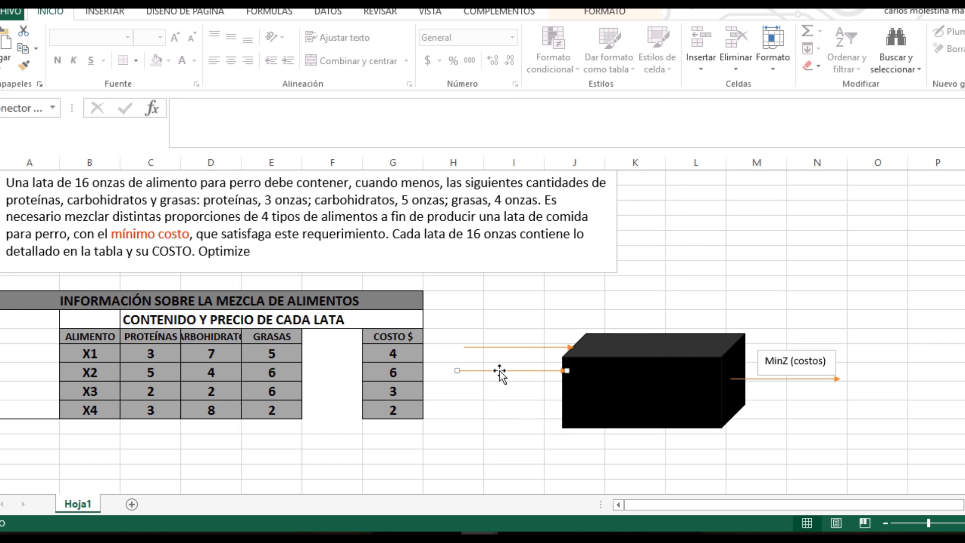
double_click(500, 369)
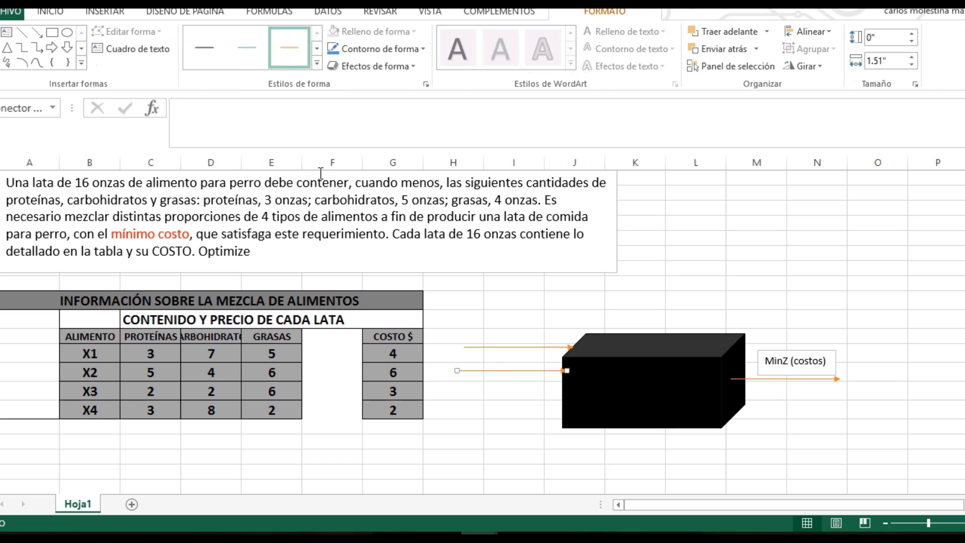
left_click(205, 51)
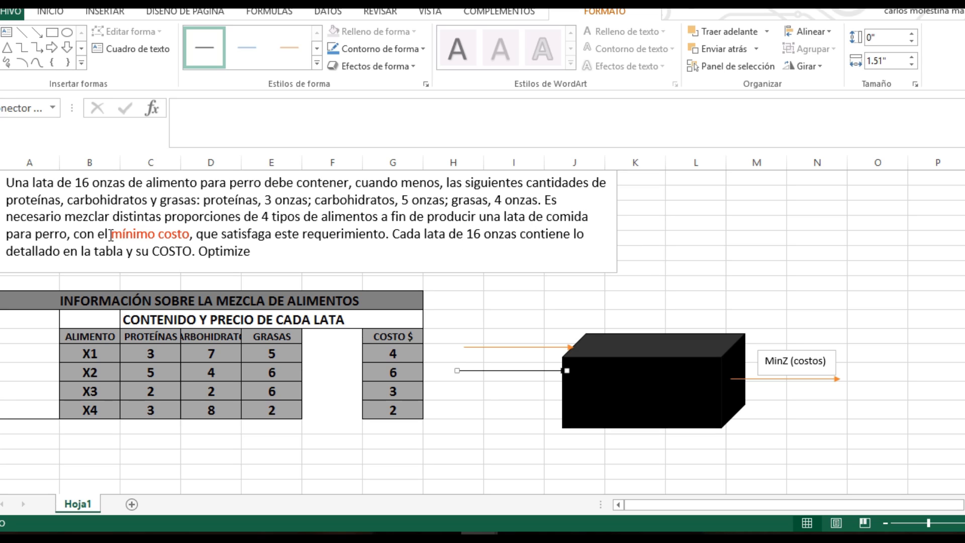
Examine the food variables X1 to X4 in the ALIMENTO column of the mix table
left_click(82, 355)
left_click(80, 370)
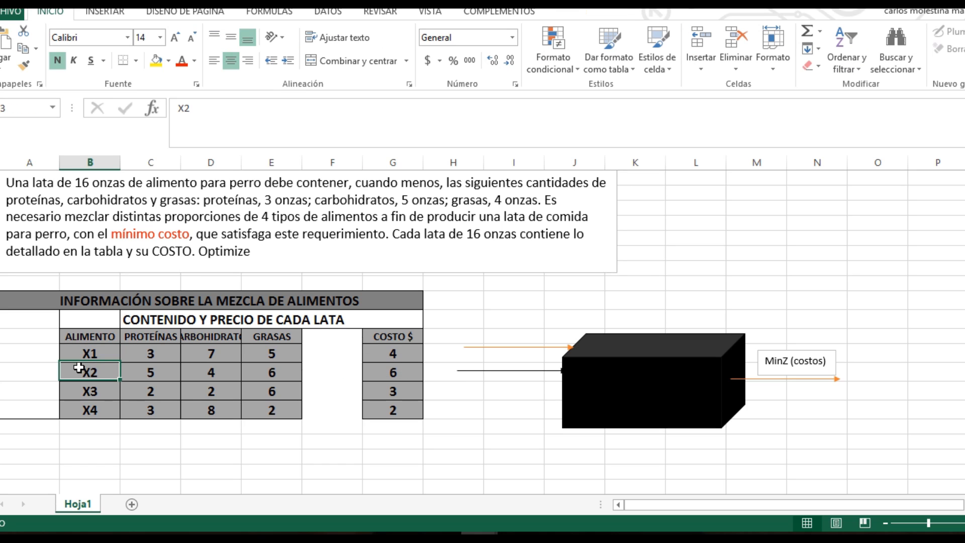
left_click(78, 387)
left_click(78, 357)
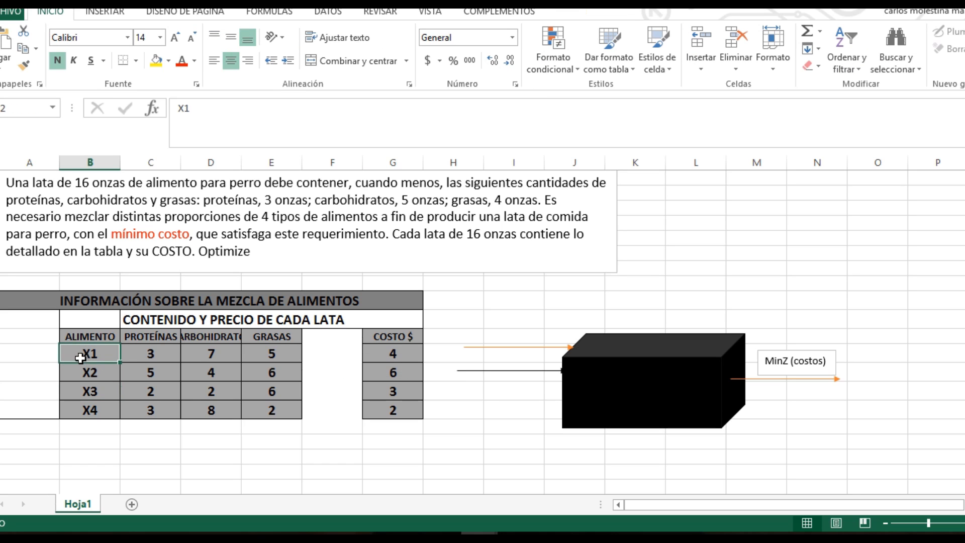
left_click(79, 373)
left_click(77, 393)
right_click(78, 415)
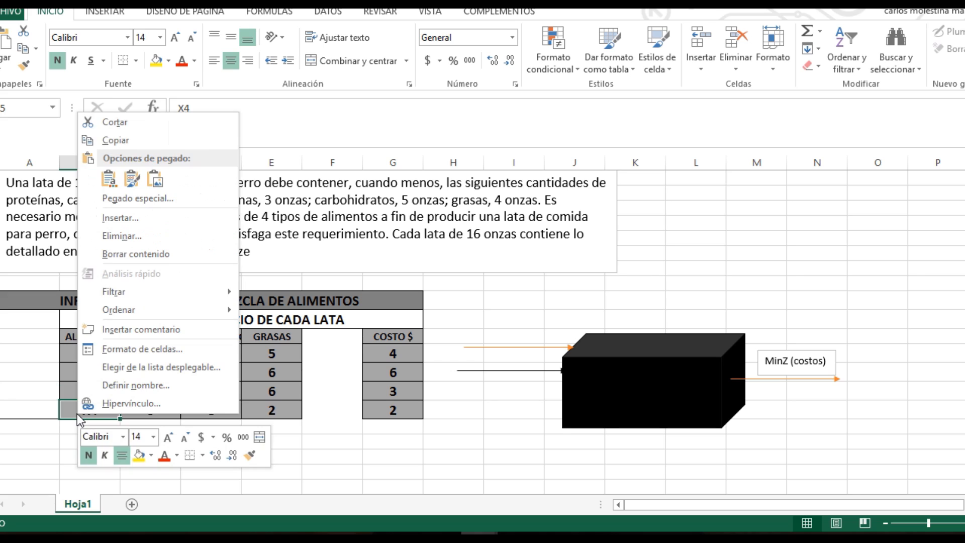
key("Escape")
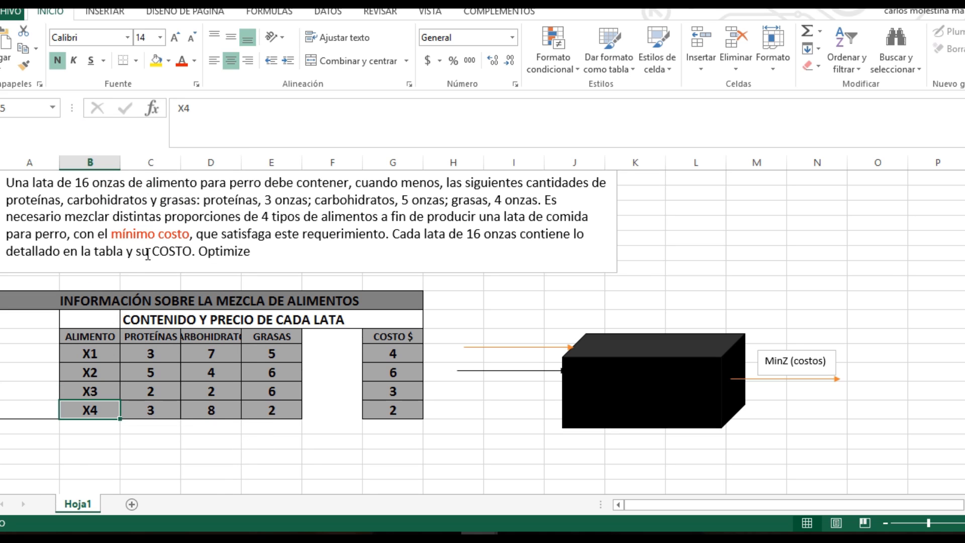
Copy the "MinZ (costos)" text box and place the duplicate over the orange input arrow
left_click(758, 365)
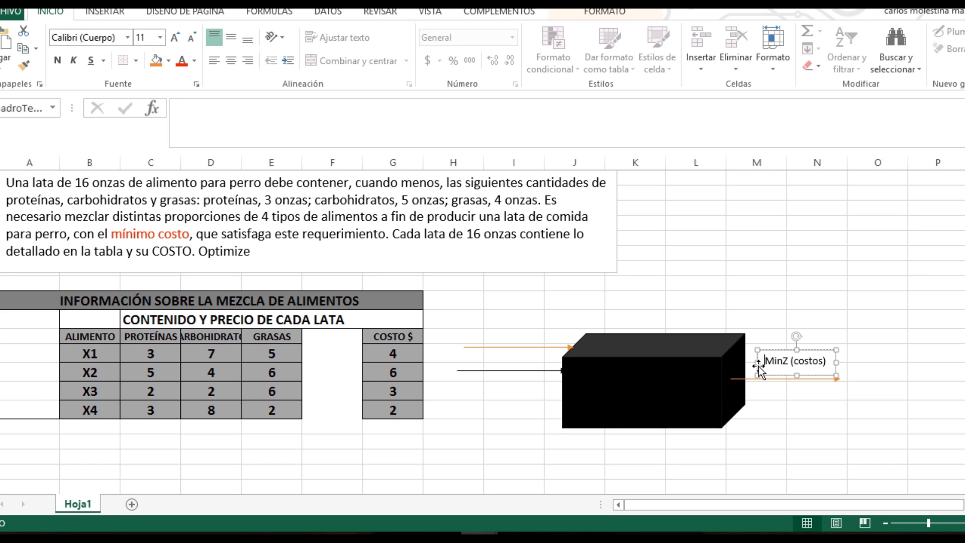
right_click(759, 366)
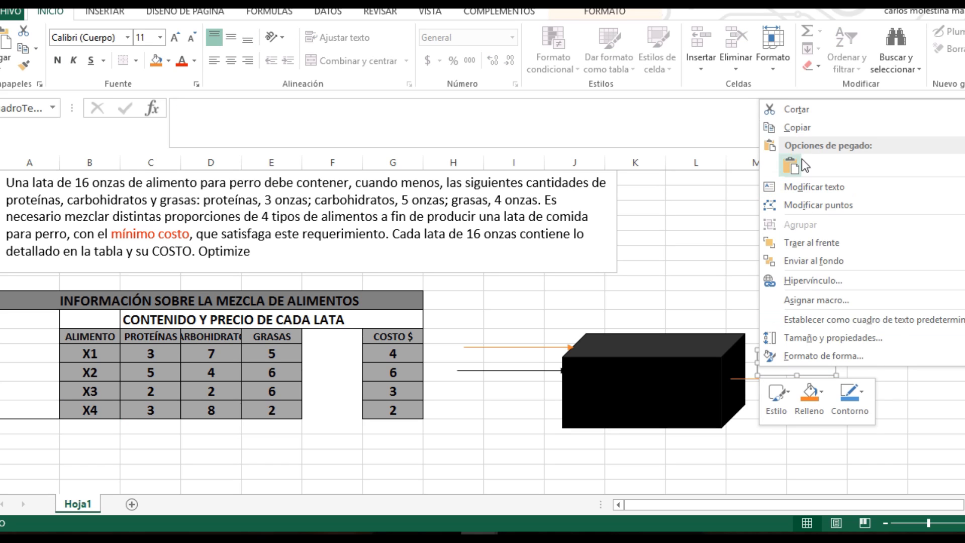
left_click(798, 129)
left_click(479, 334)
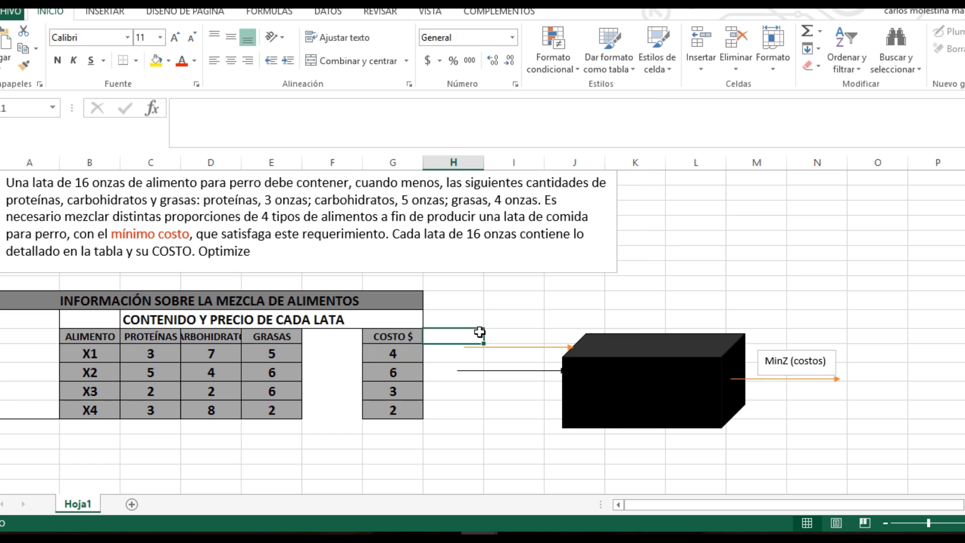
right_click(481, 336)
left_click(511, 97)
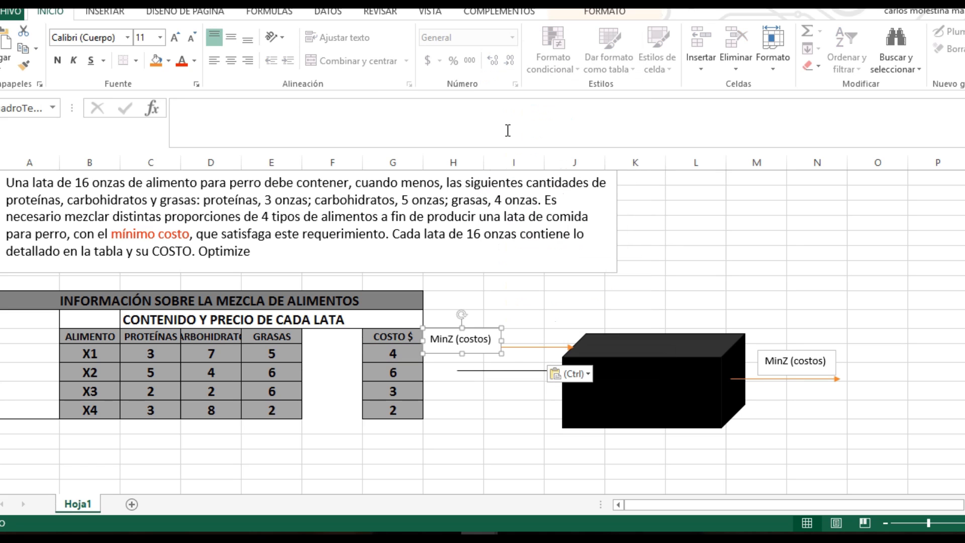
left_click_drag(482, 355, 469, 334)
Replace the duplicated text box's content with "X1, X2, X3, X4", make it slightly taller and place it just above the orange input arrow
key("BackSpace")
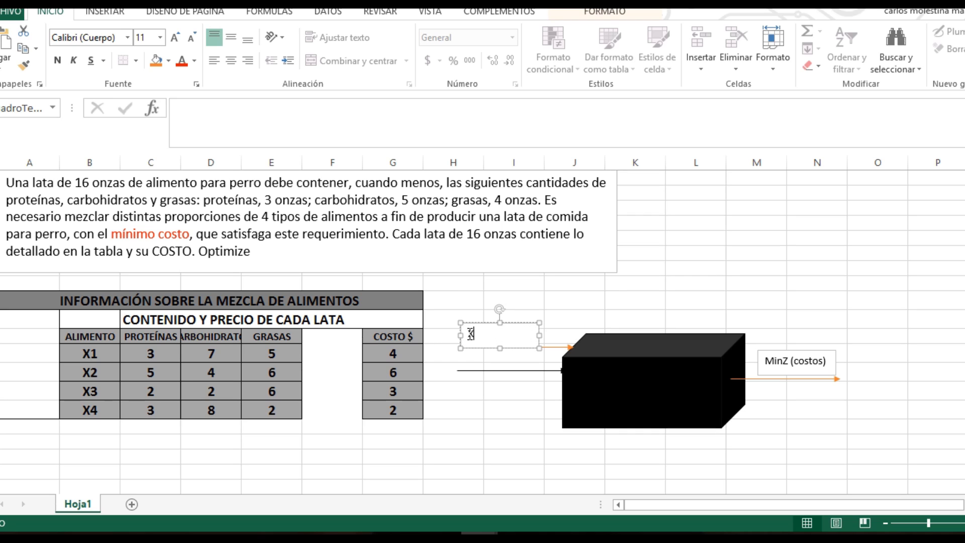
type("X1")
left_click_drag(500, 348, 501, 355)
left_click(495, 338)
type("1")
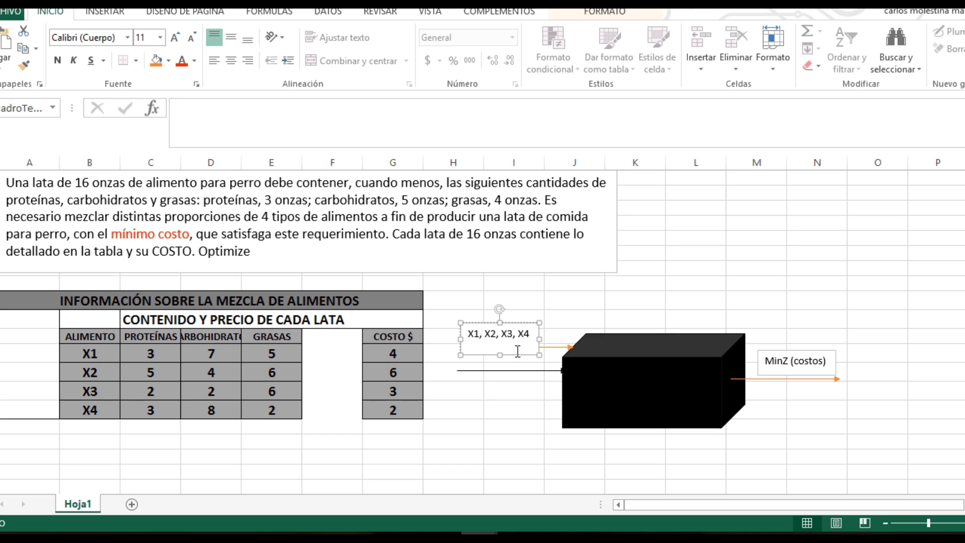
left_click_drag(521, 352, 533, 341)
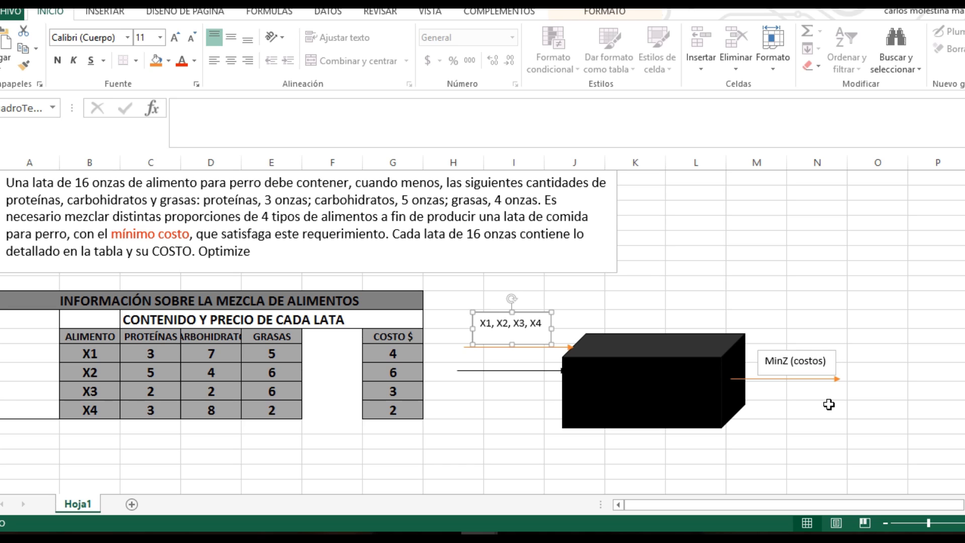
Shorten the black input arrow from its tail to 1.1" and add a text box reading "Prot" at its start
left_click(523, 371)
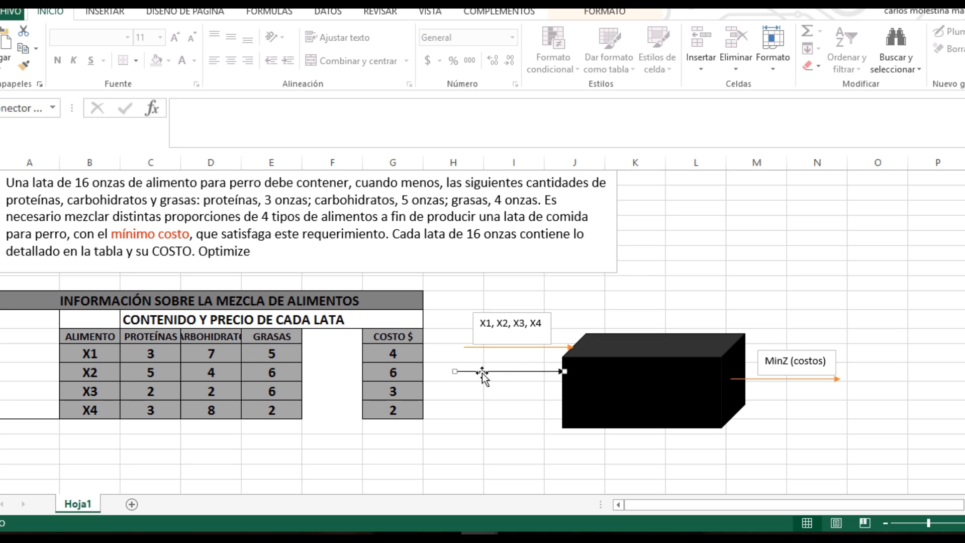
left_click_drag(454, 371, 484, 371)
double_click(506, 374)
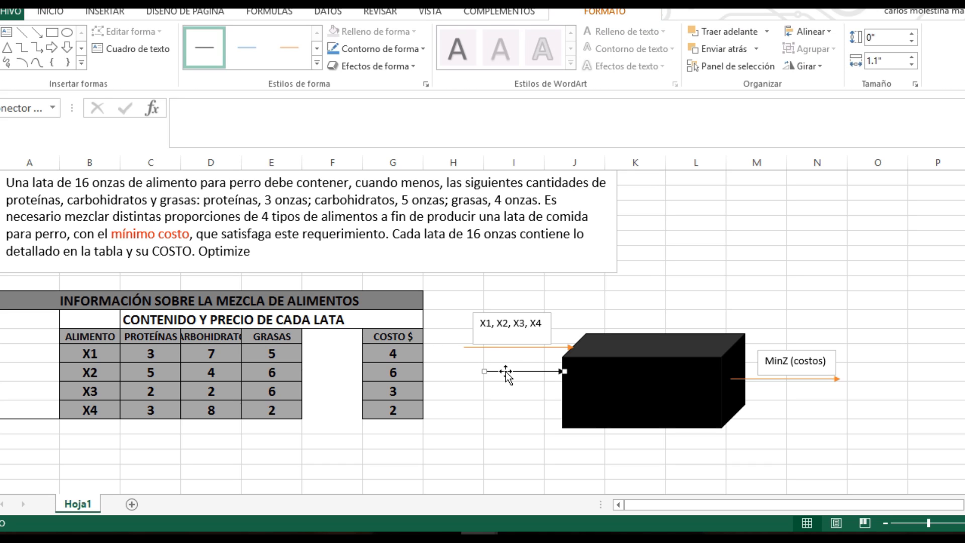
left_click(8, 33)
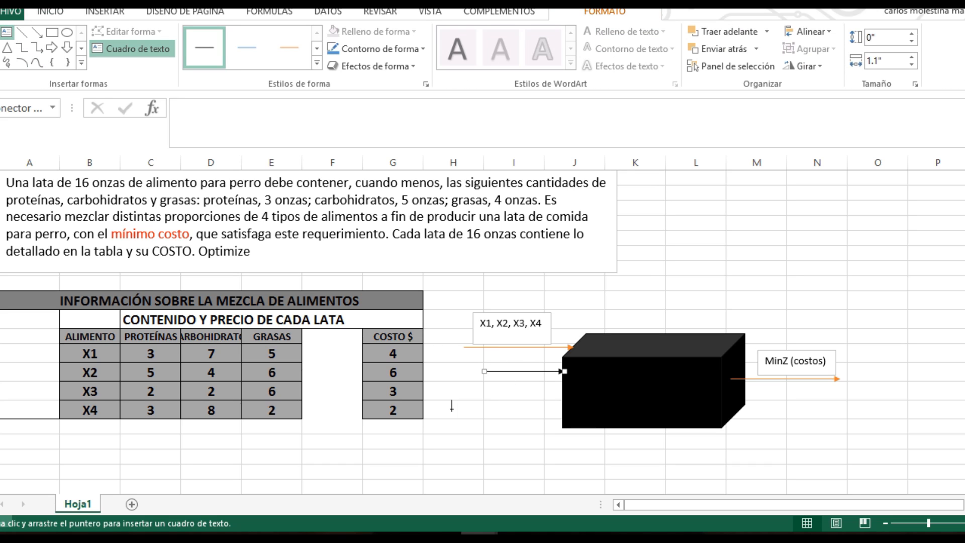
left_click(449, 361)
type("P")
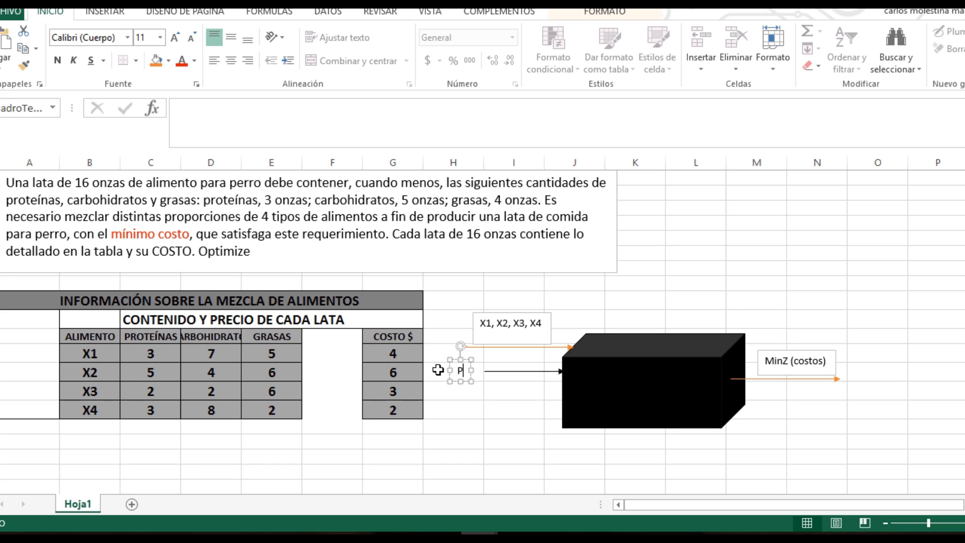
type("rot")
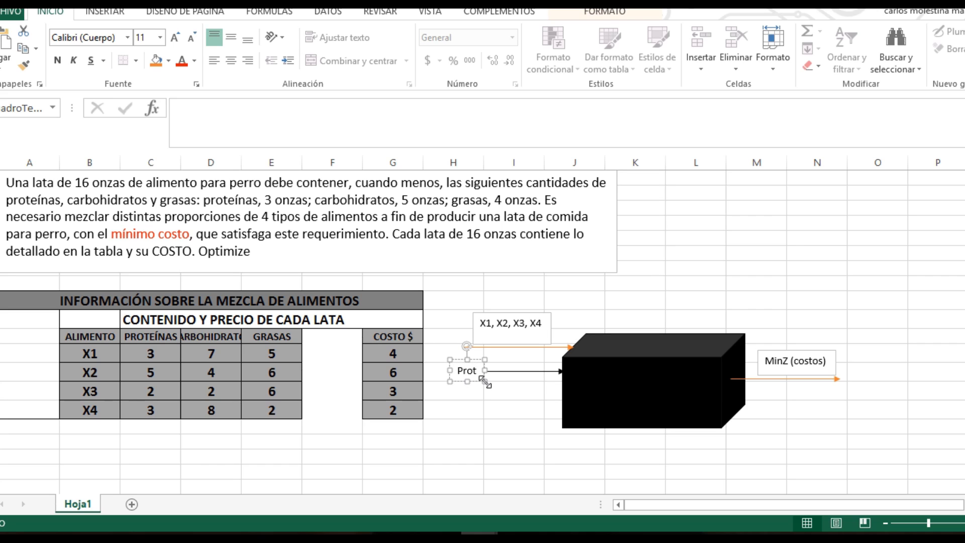
Copy the "Prot" text box and paste two duplicates below it in column H, beside the X3 and X4 rows
right_click(479, 382)
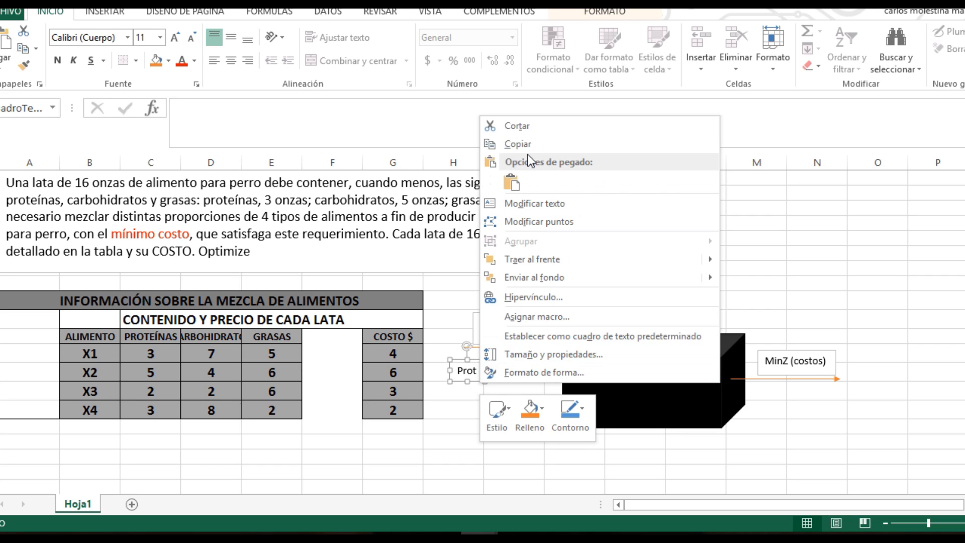
left_click(512, 145)
left_click(464, 391)
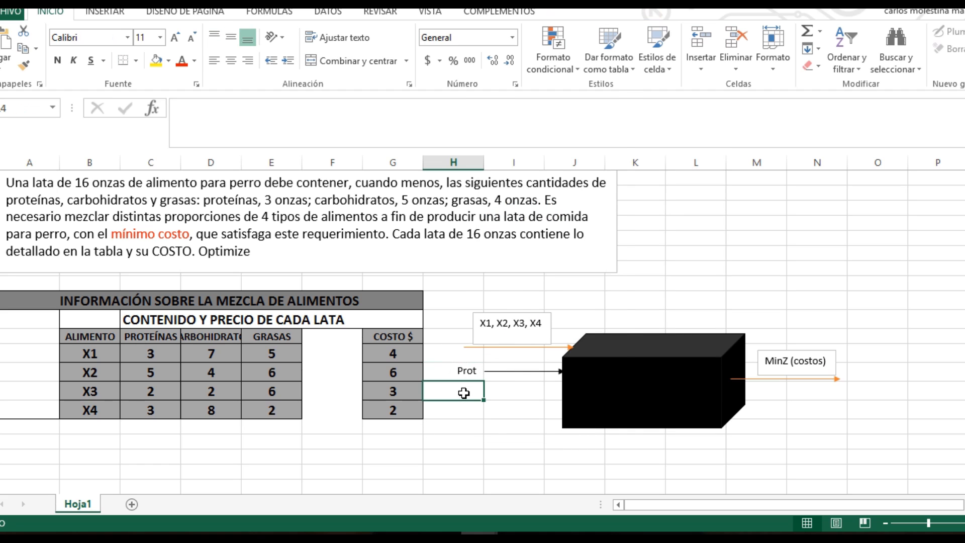
right_click(463, 391)
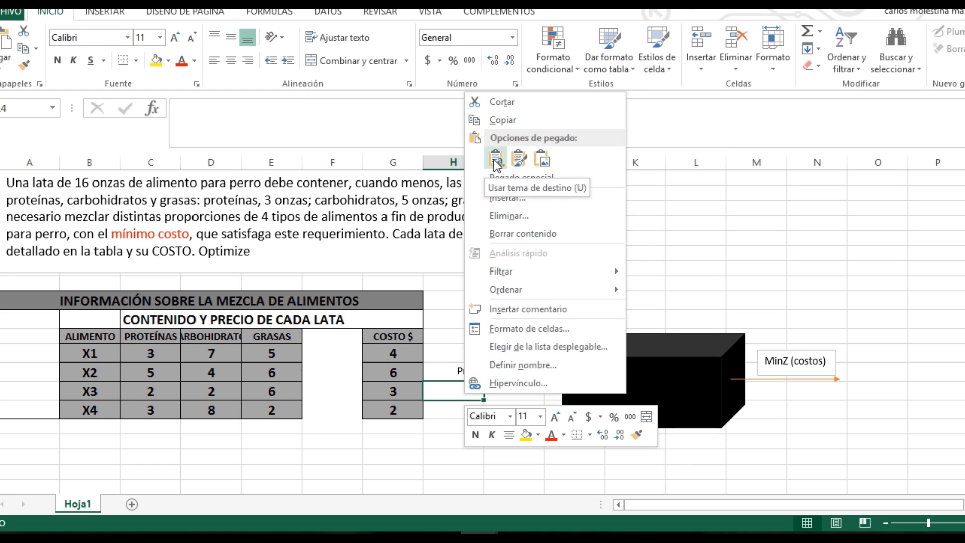
left_click(495, 159)
right_click(459, 416)
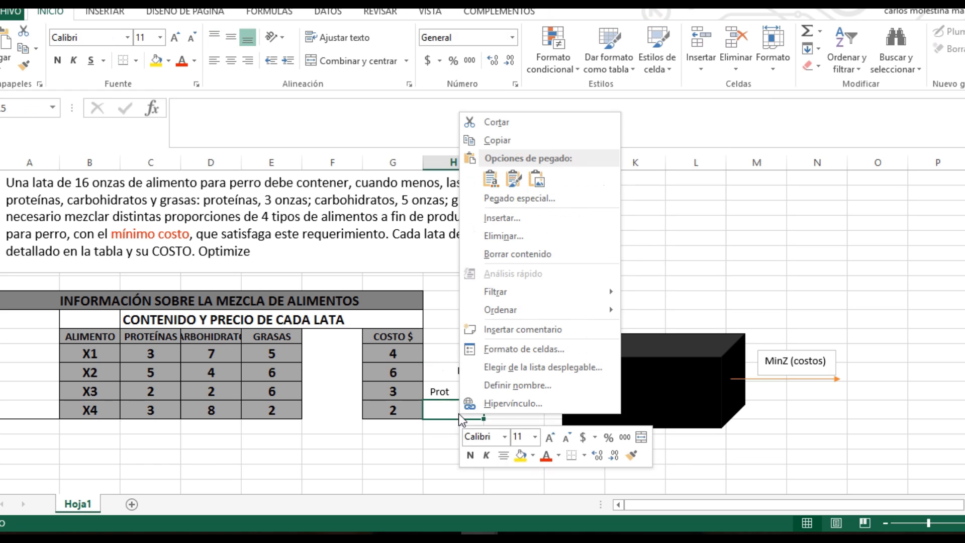
right_click(458, 415)
left_click(493, 179)
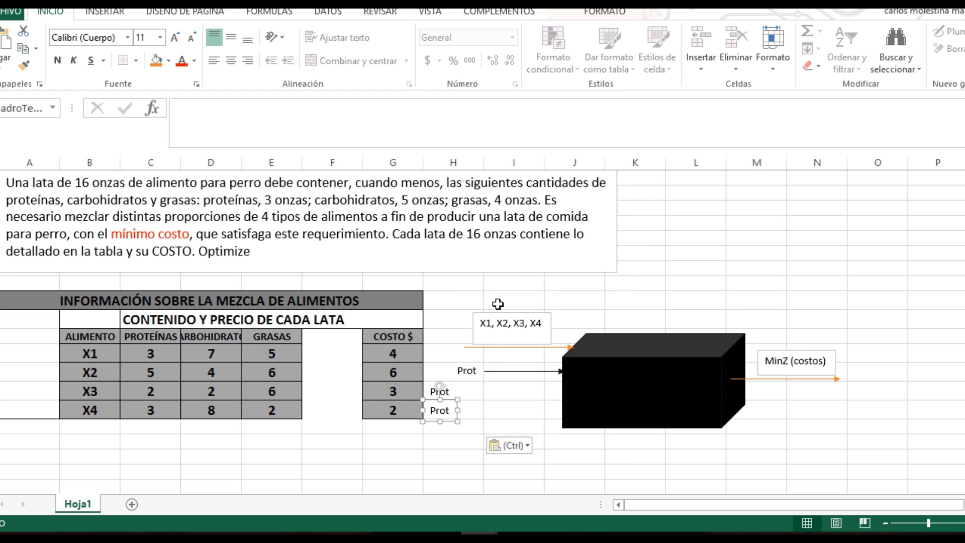
Copy the black input arrow and place the duplicate below it, pointing into the cube level with the X3 row
left_click(521, 371)
right_click(520, 372)
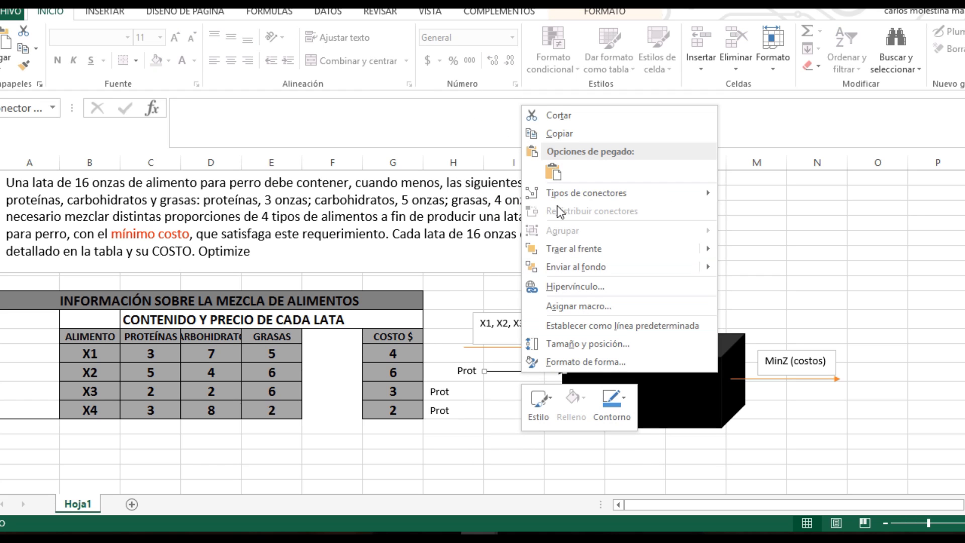
left_click(553, 132)
left_click(512, 392)
right_click(512, 392)
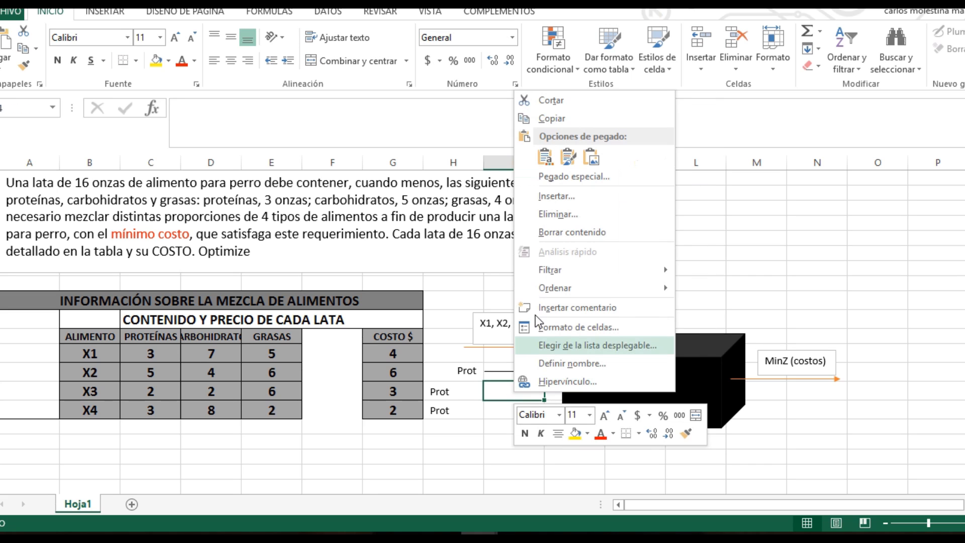
left_click(547, 156)
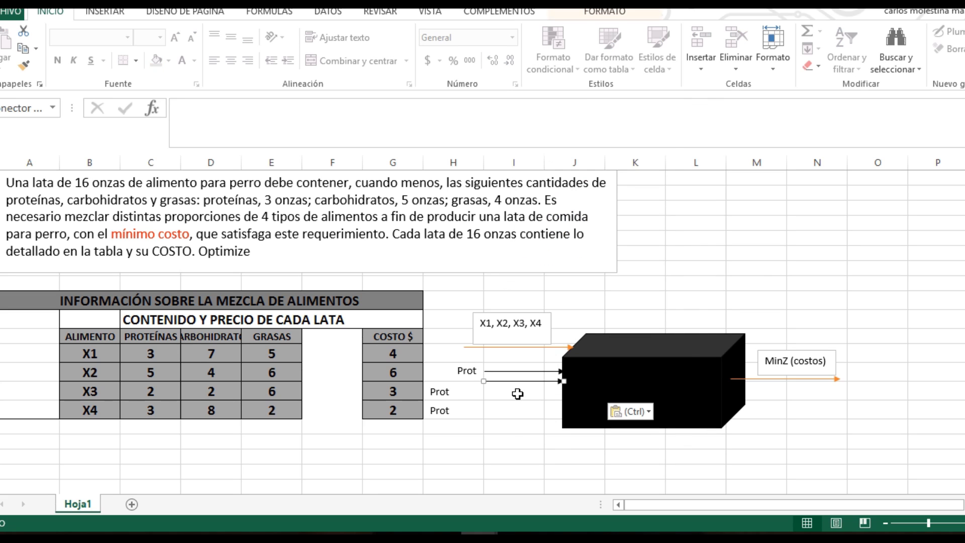
left_click_drag(520, 382, 520, 390)
Move the upper "Prot" duplicate to the start of the second black arrow and change its text to "Carbh"
left_click(455, 394)
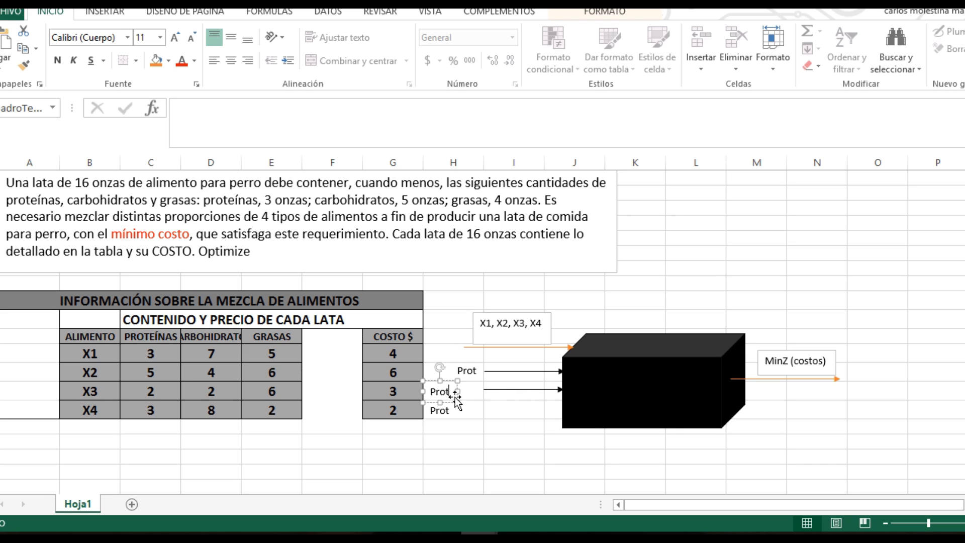
mouse_move(456, 394)
left_mouse_down()
mouse_move(491, 390)
mouse_move(455, 386)
left_mouse_up()
type("Carbh")
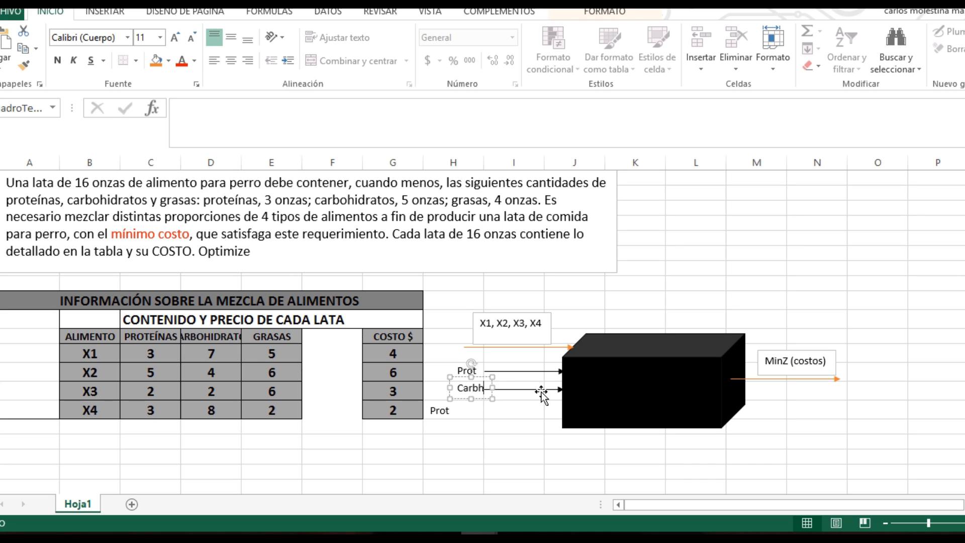
Paste a third black arrow and place it slightly below the "Carbh" arrow, pointing into the cube
left_click(526, 410)
right_click(528, 409)
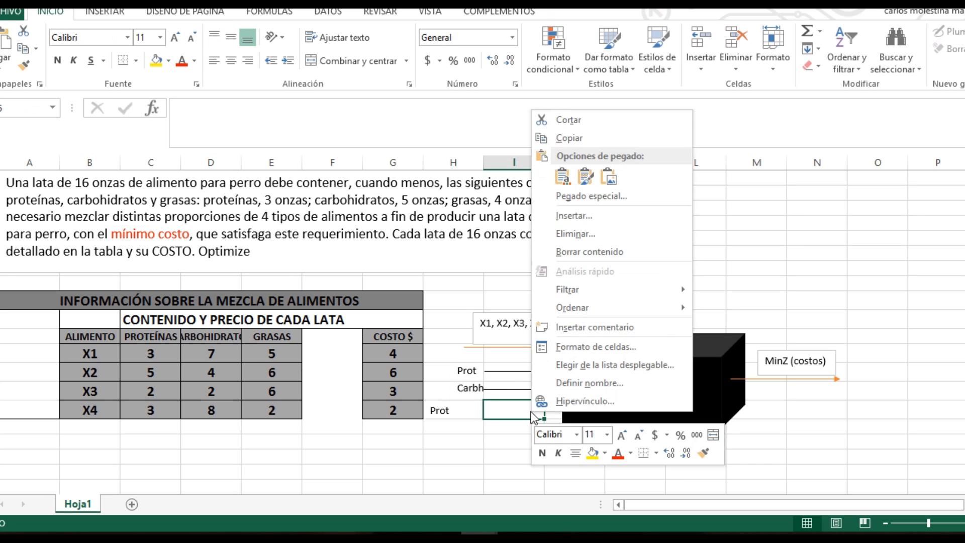
left_click(562, 178)
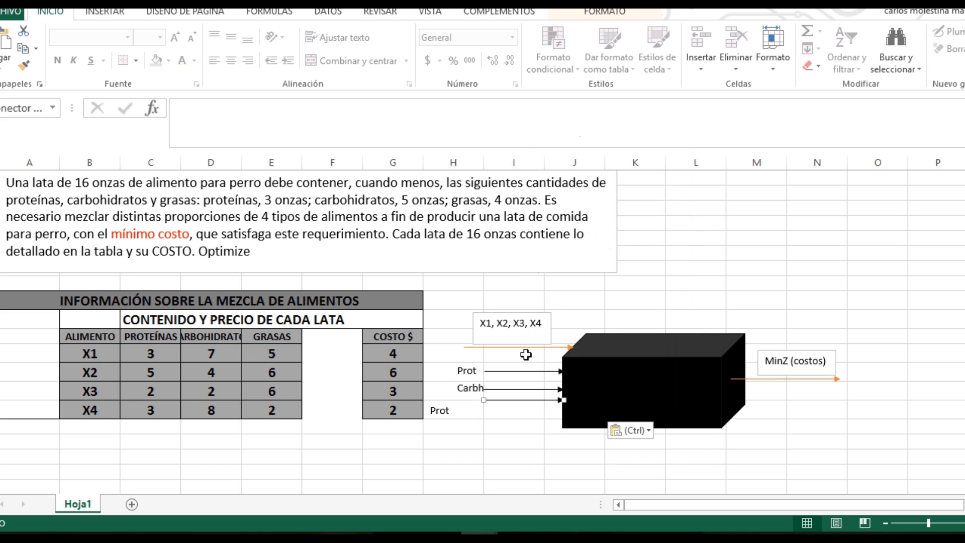
left_click_drag(530, 399, 531, 404)
Change the remaining "Prot" duplicate's text to "Grasas" and place it at the start of the third black arrow
left_click(450, 415)
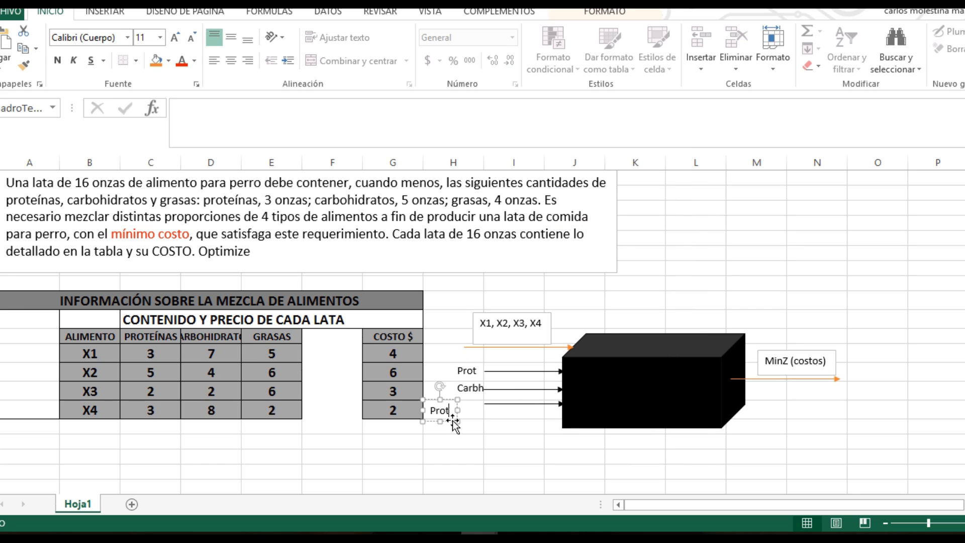
left_click_drag(452, 420, 476, 410)
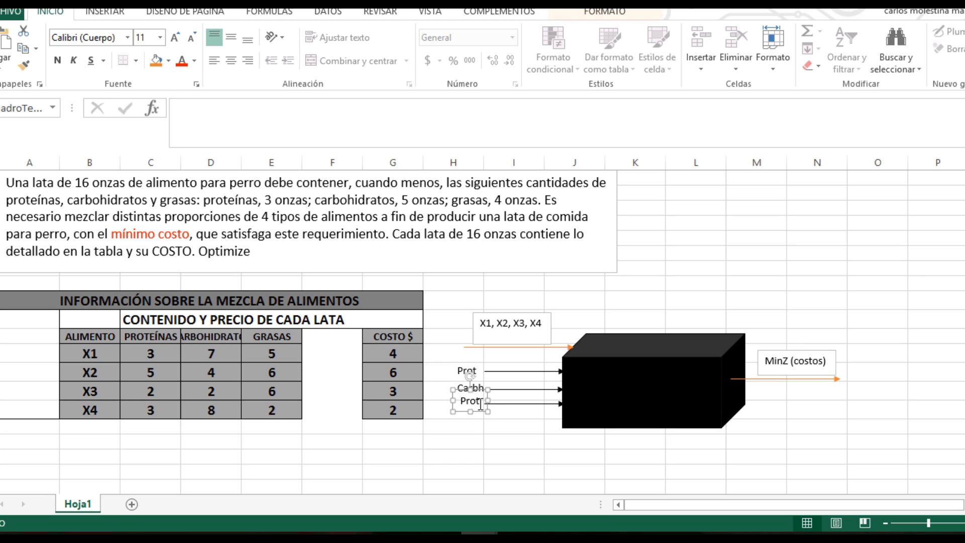
double_click(465, 401)
type("Grasas")
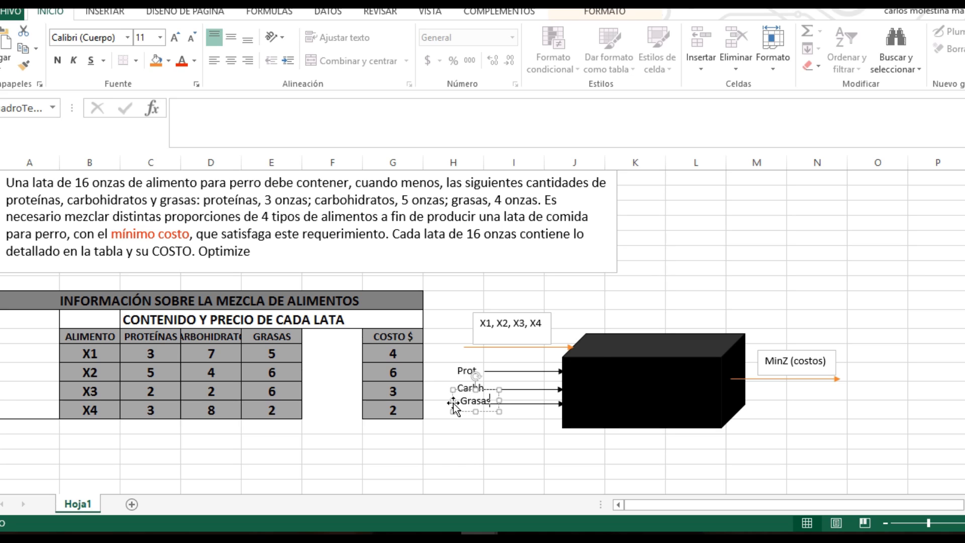
left_click(485, 412)
left_click_drag(485, 412, 475, 413)
Paste a fourth black arrow pointing into the cube below the "Grasas" arrow
left_click(550, 404)
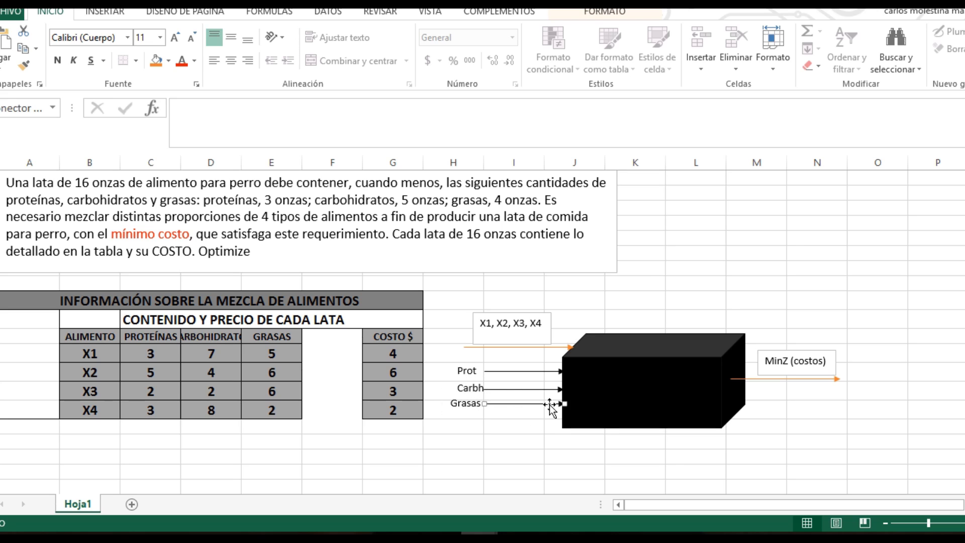
left_click(535, 427)
right_click(535, 426)
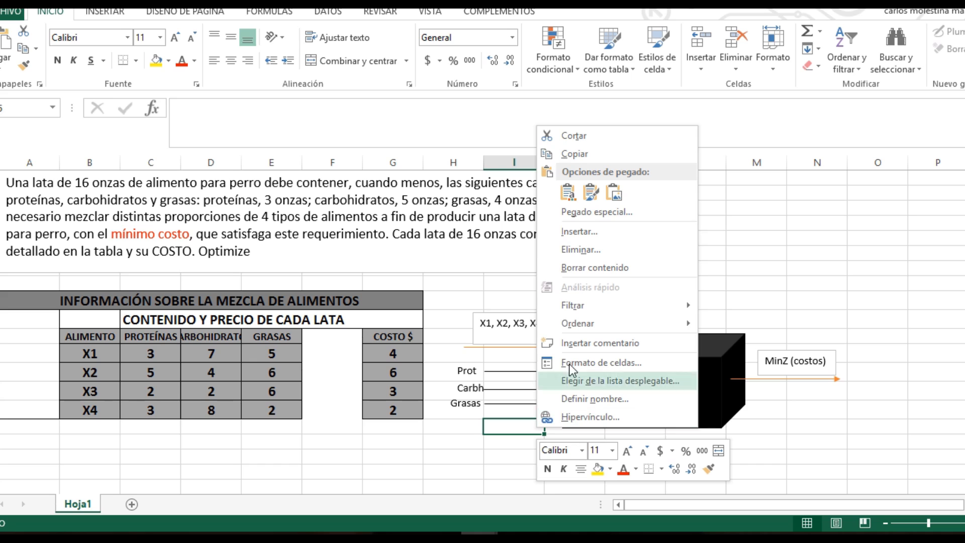
left_click(569, 204)
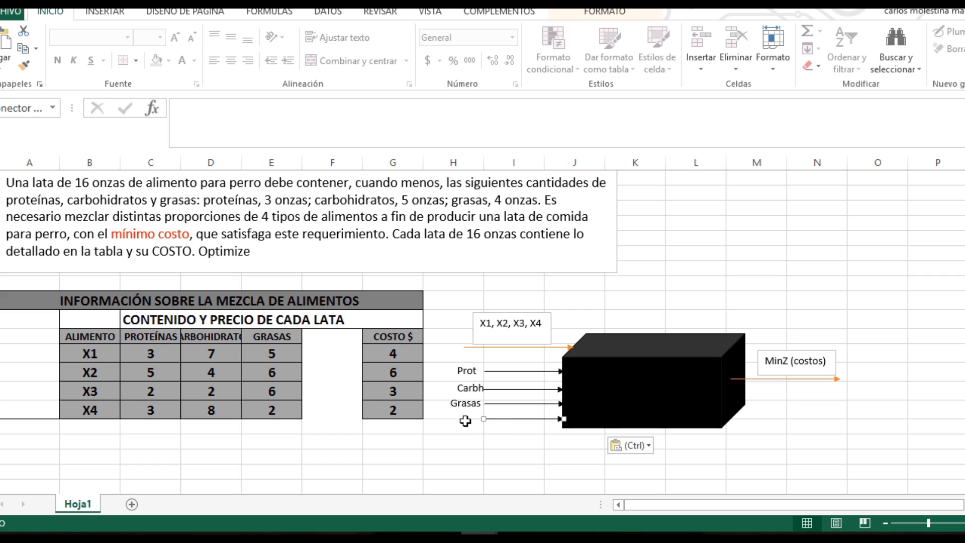
Copy the "Grasas" text box and paste the duplicate in column H near the start of the fourth black arrow
left_click(466, 403)
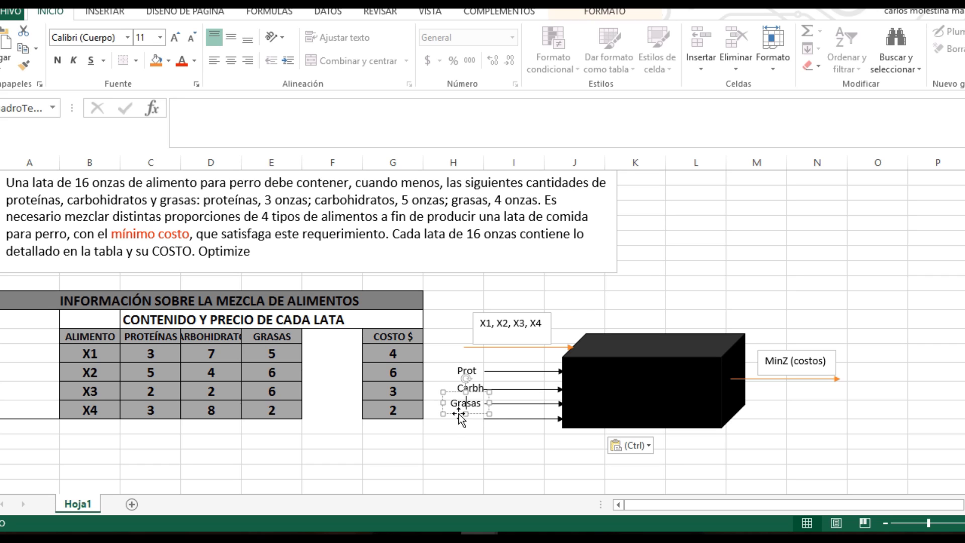
right_click(460, 416)
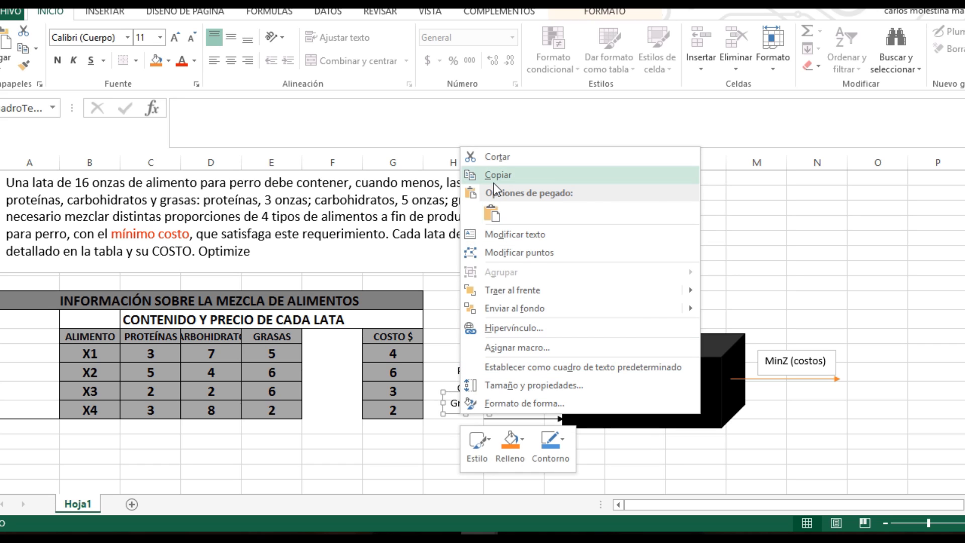
left_click(493, 181)
left_click(454, 432)
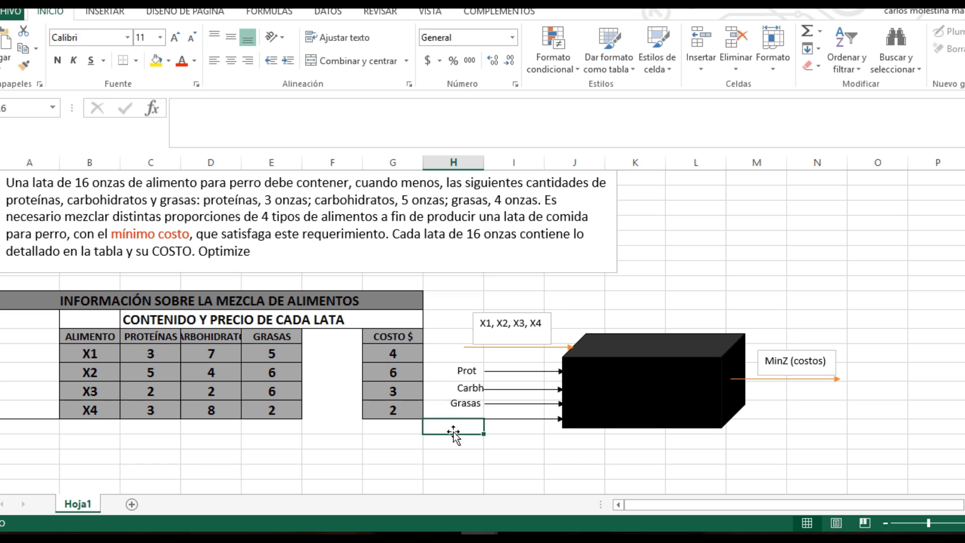
right_click(454, 429)
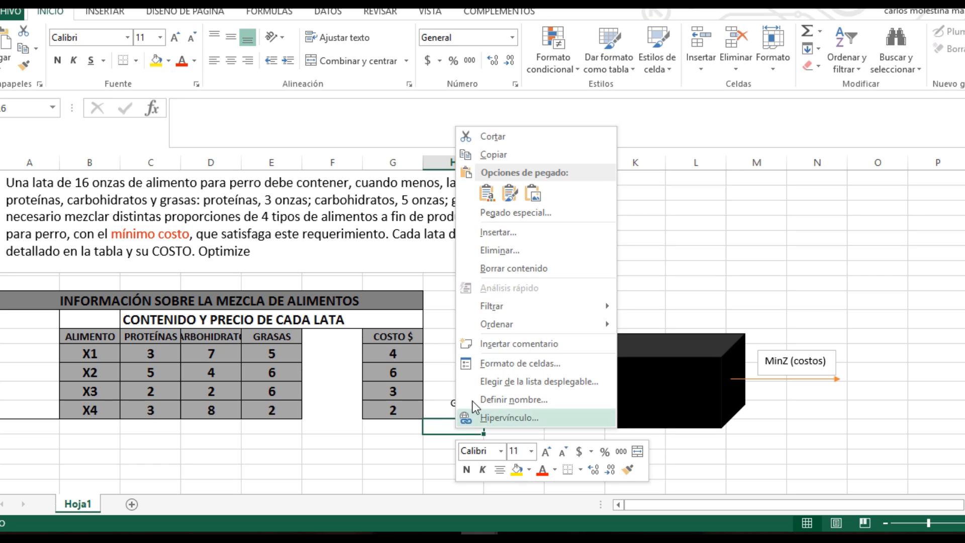
left_click(487, 193)
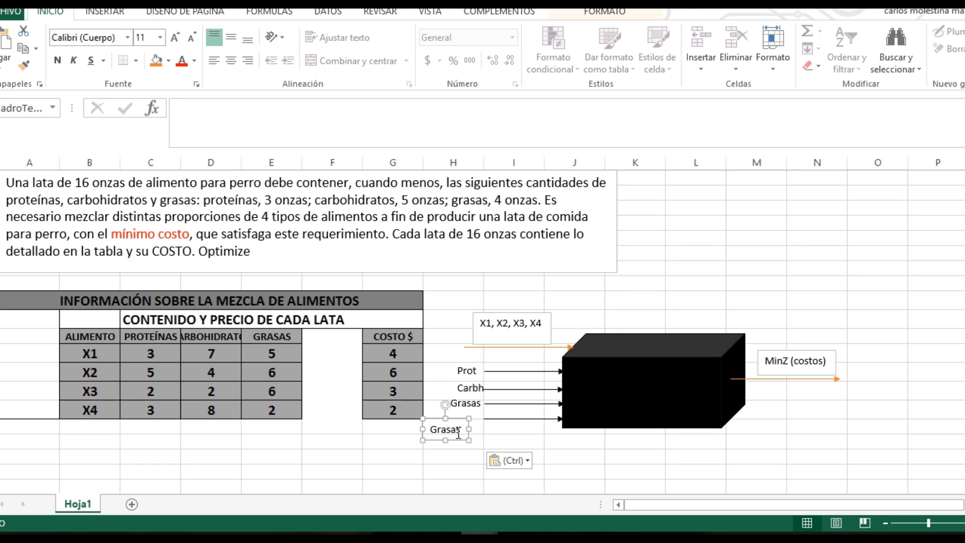
Move the lower "Grasas" duplicate to the start of the fourth black arrow and change its text to "Lata"
left_click_drag(456, 441, 475, 430)
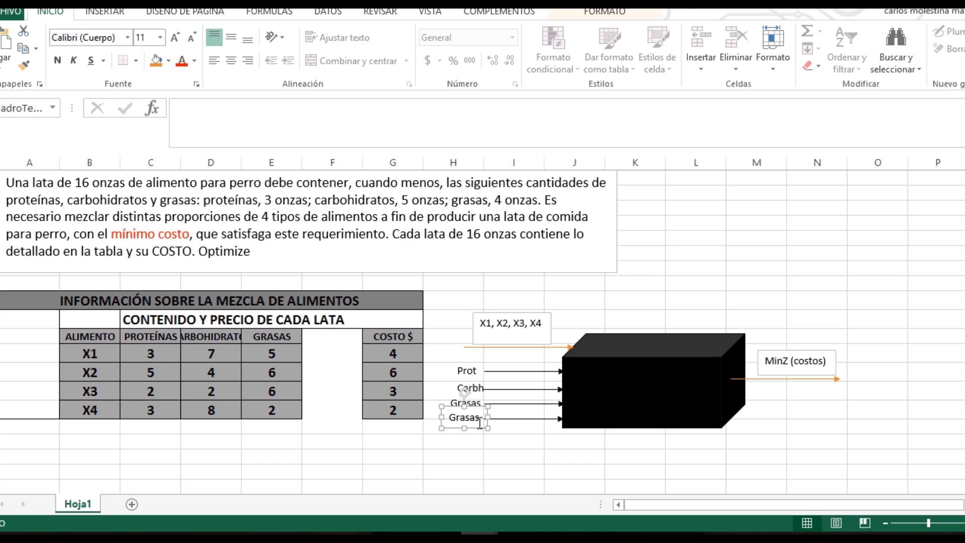
double_click(478, 418)
type("Lata")
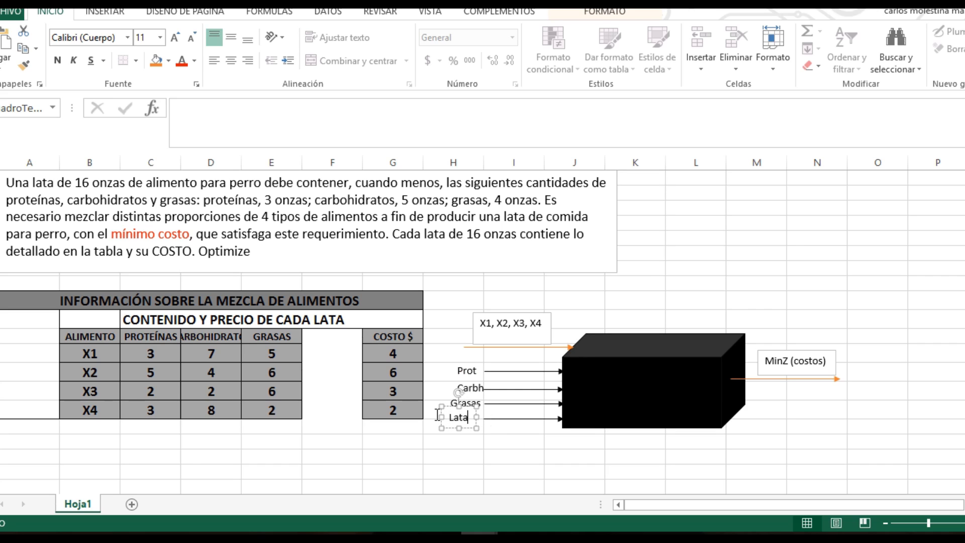
left_click(631, 458)
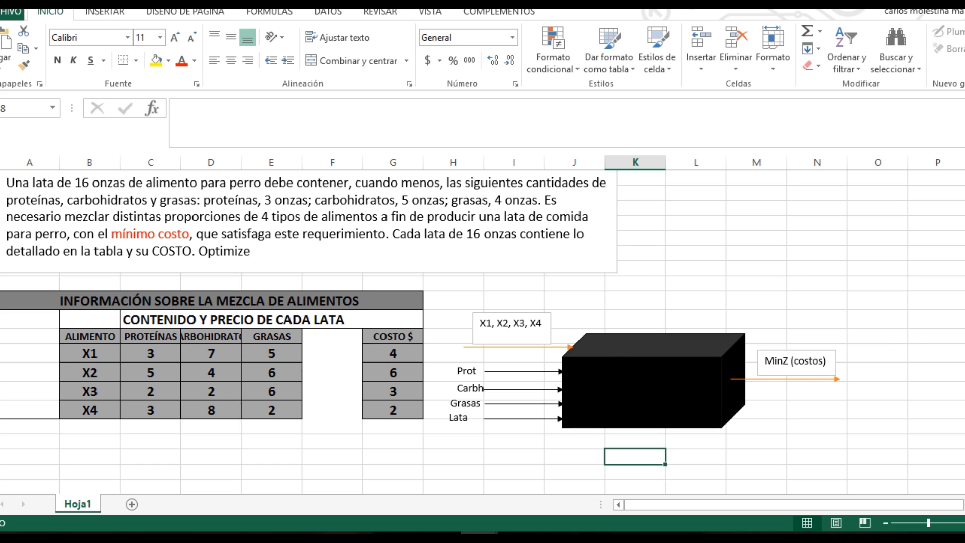
Insert a new blank equation and place it below the food table, across columns E and F
scroll(482, 332, "down", 2)
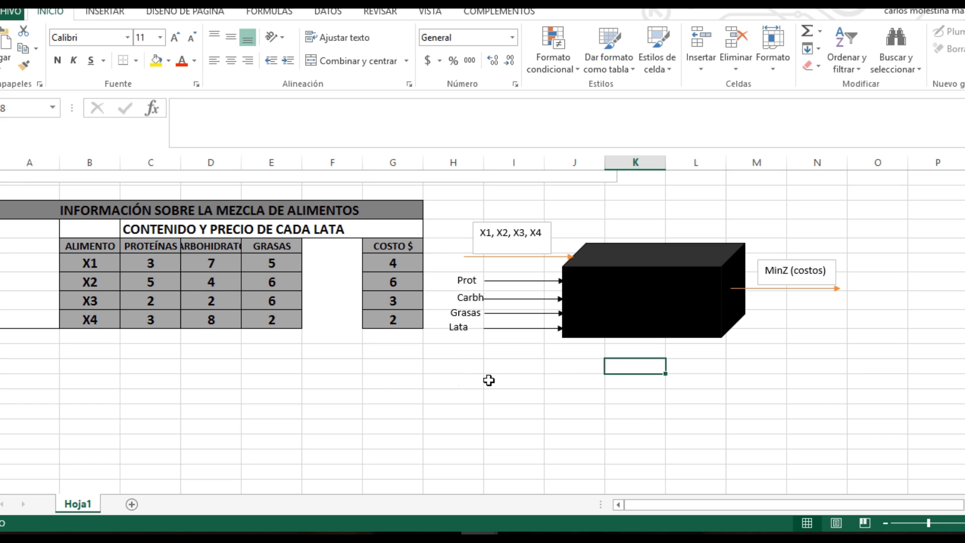
left_click(274, 364)
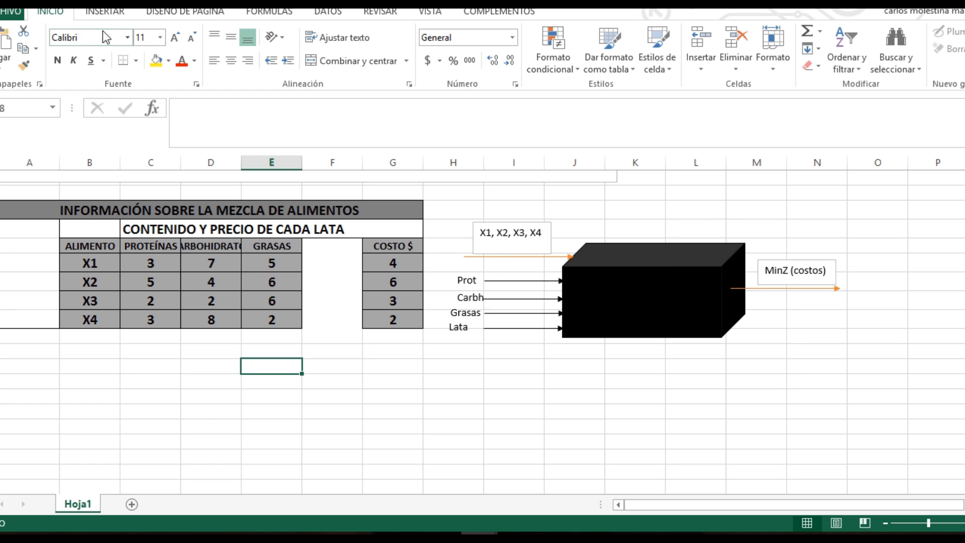
left_click(103, 14)
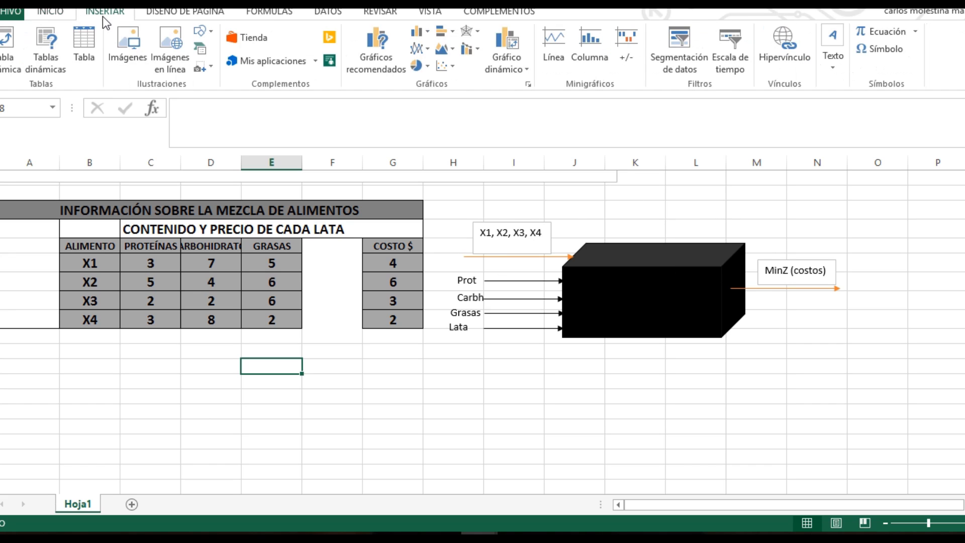
left_click(874, 39)
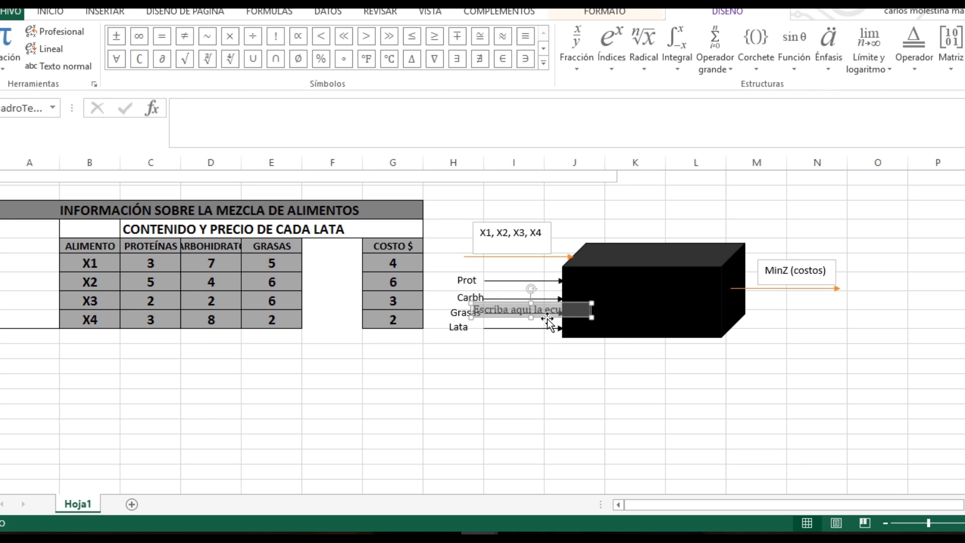
left_click_drag(558, 316, 334, 373)
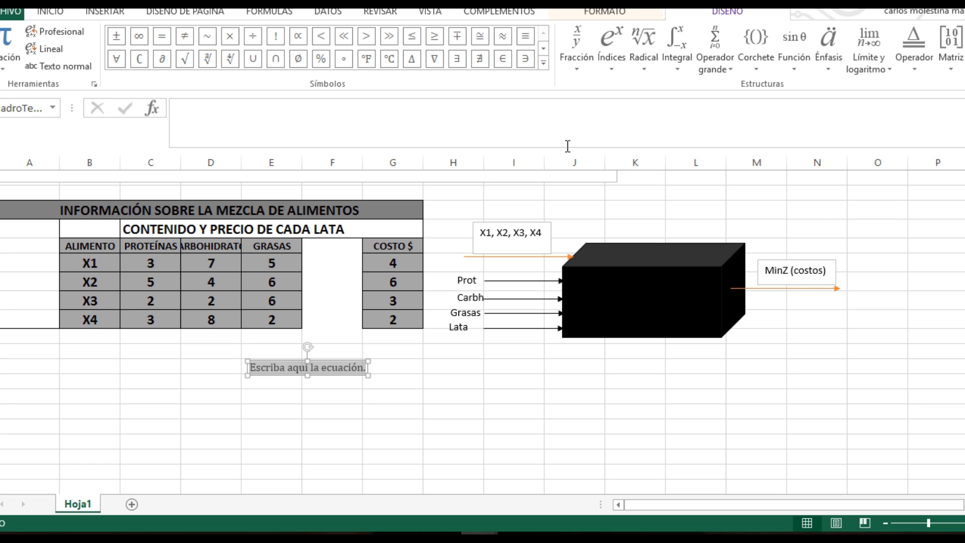
Enter "4X₁ + 6" in the equation, using a subscript structure for the X₁ variable
type("4")
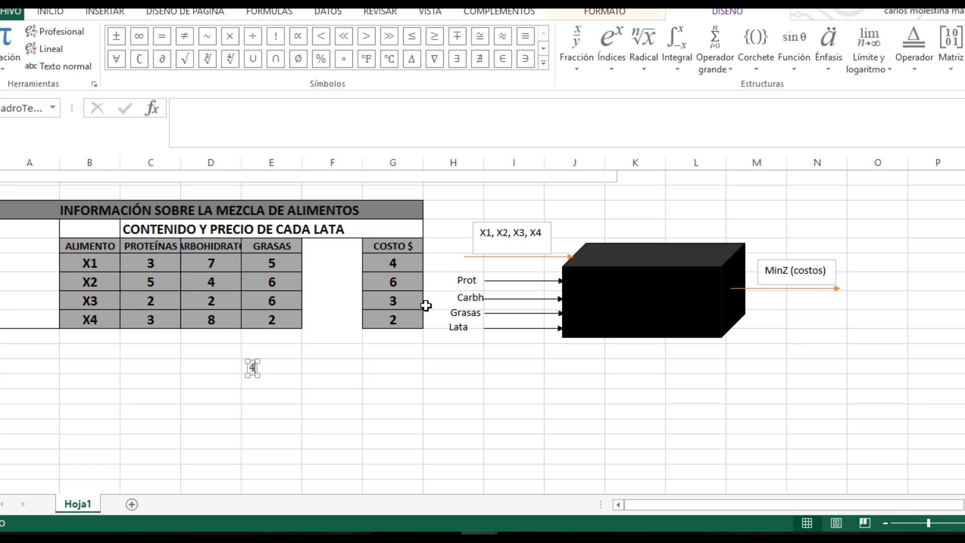
left_click(614, 69)
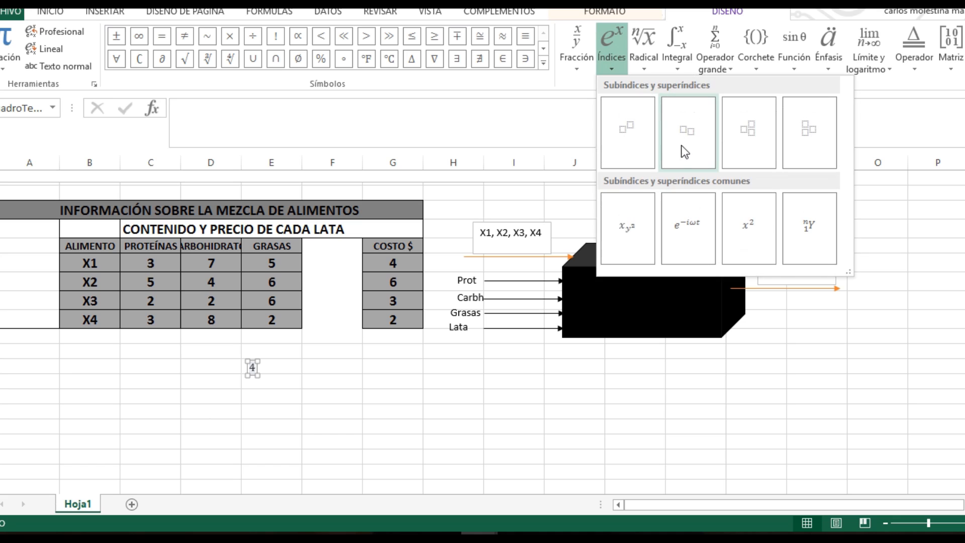
left_click(687, 132)
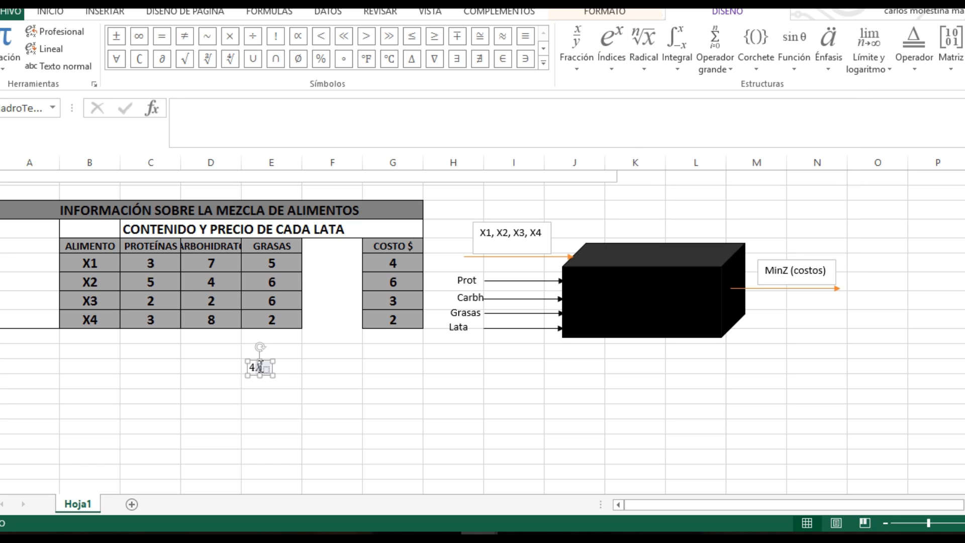
type("1 + 6")
Add the subscripted variable X₂ after the coefficient 6 in the equation
left_click(612, 68)
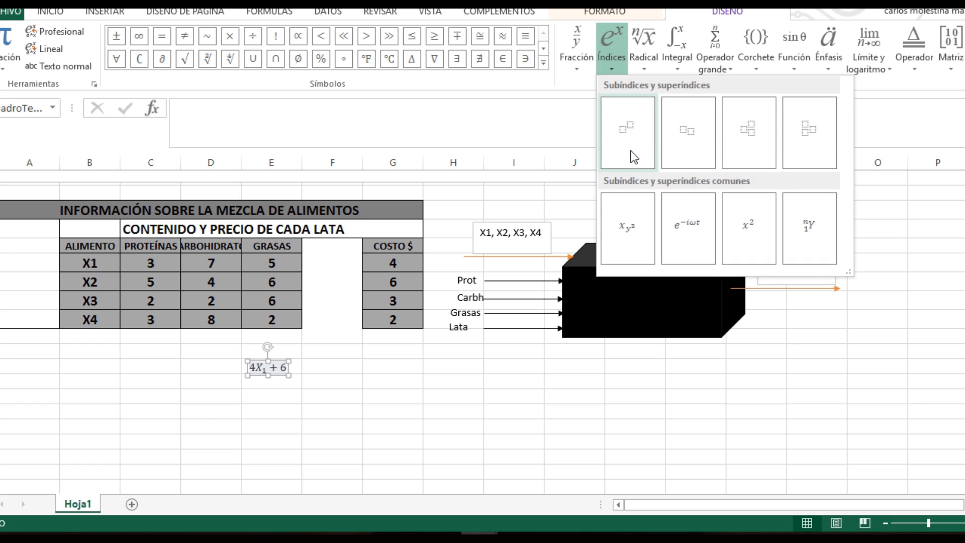
left_click(685, 130)
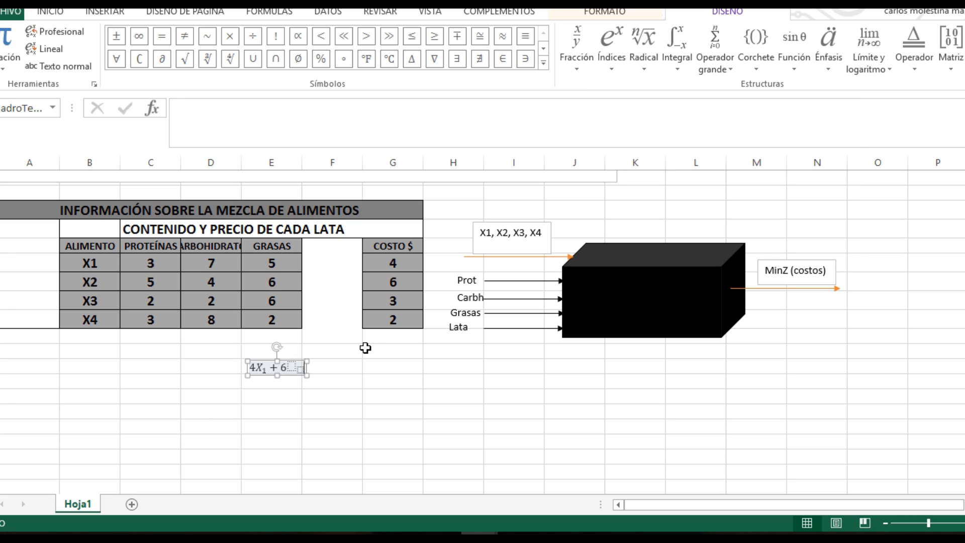
left_click(294, 363)
type("X")
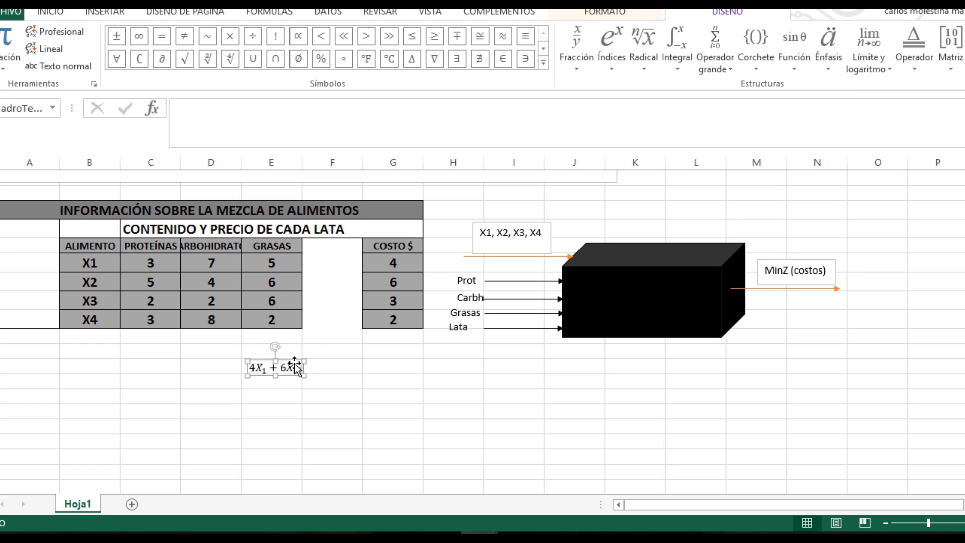
type("2 ")
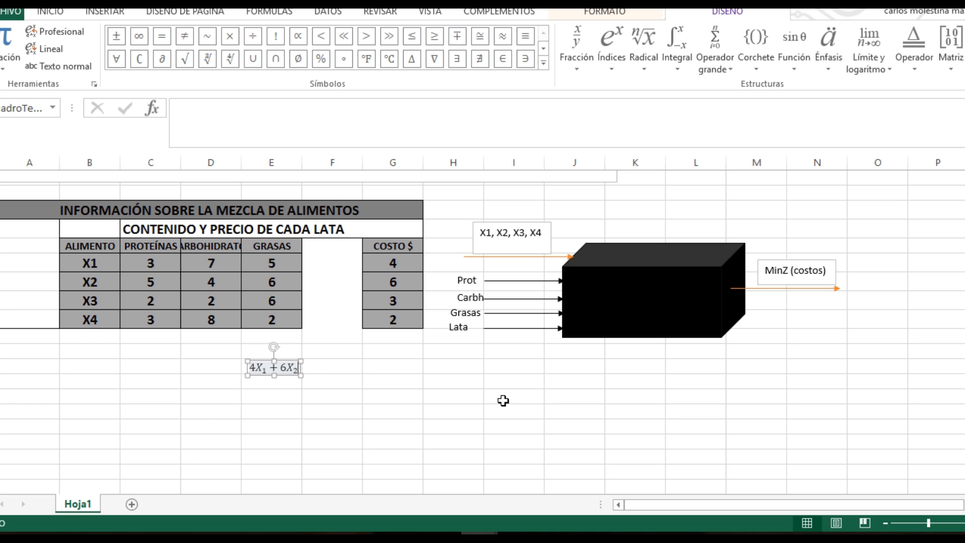
Add the term "+ 3X₃" to the equation, with the 3 of the variable as a subscript
type("+ ")
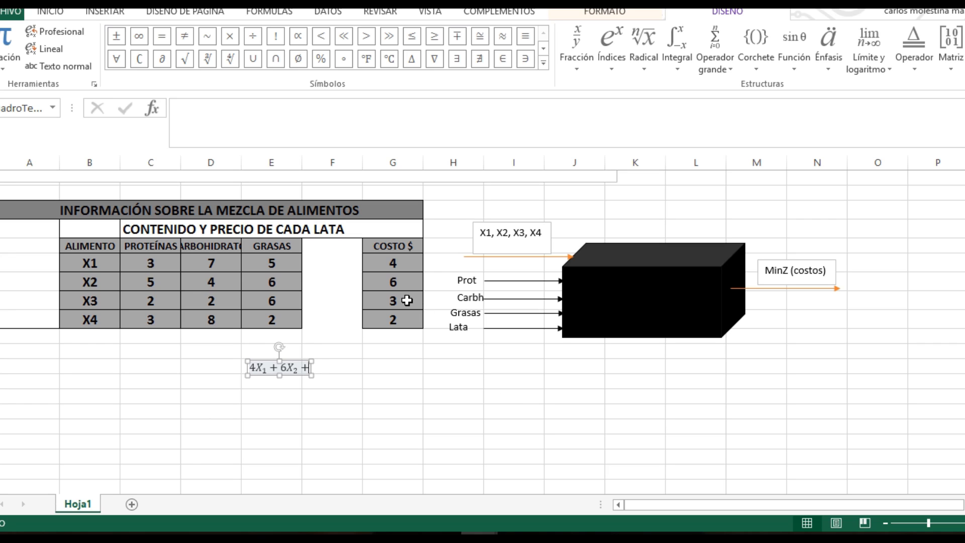
type("3")
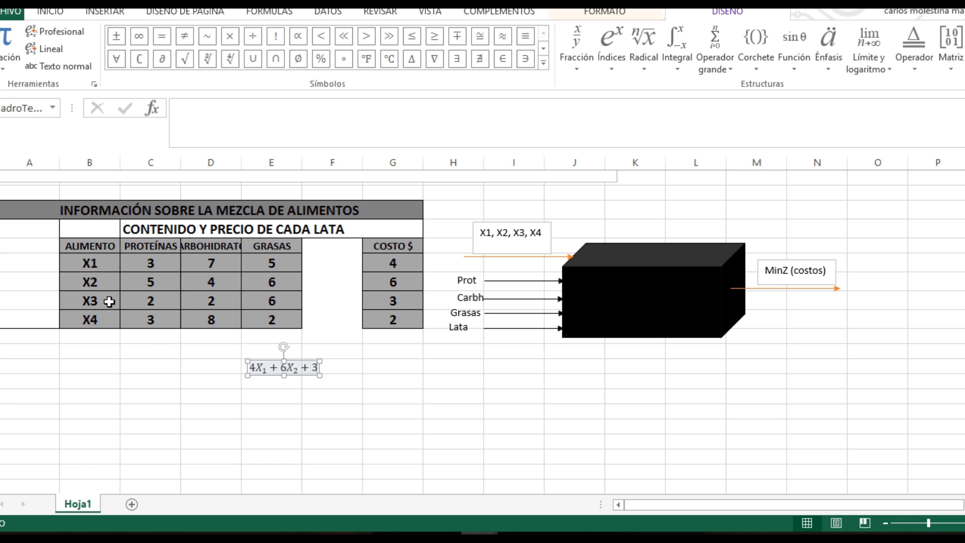
left_click(613, 69)
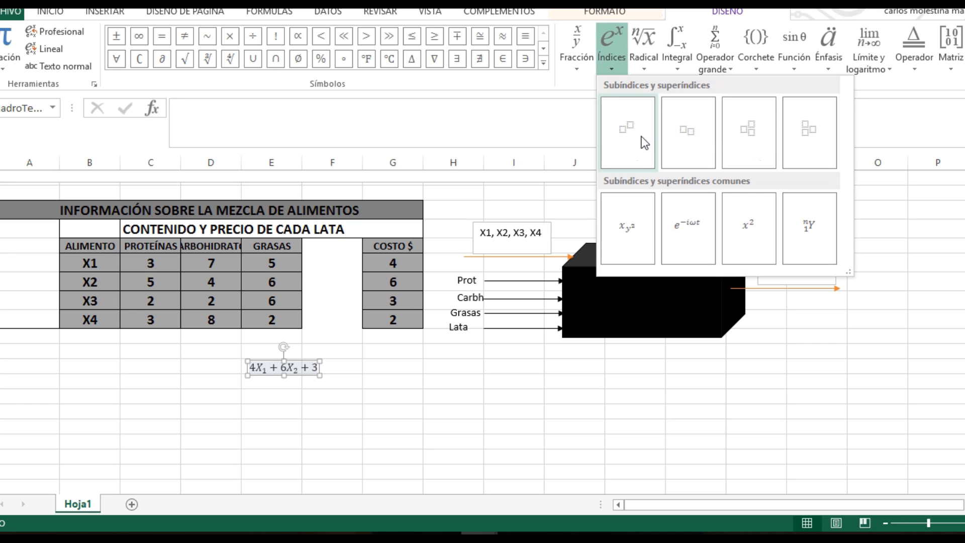
left_click(687, 134)
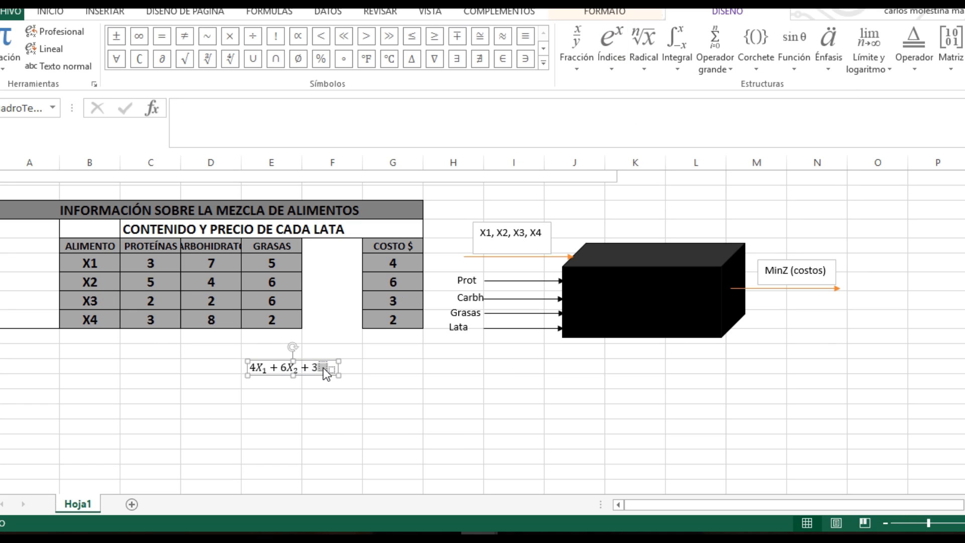
type("X3")
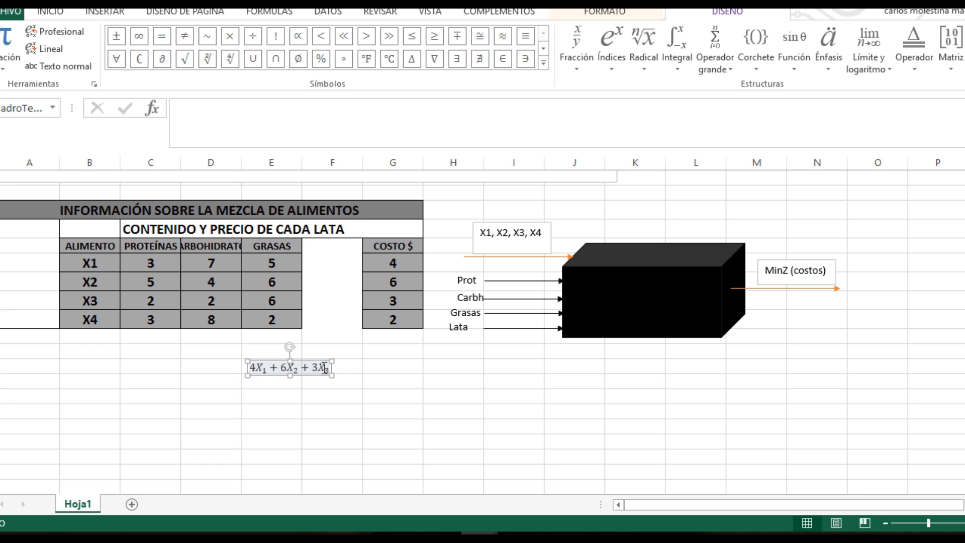
key("Right")
Add the term "+ 4X₄" to the equation, with the variable's 4 as a subscript
type("+")
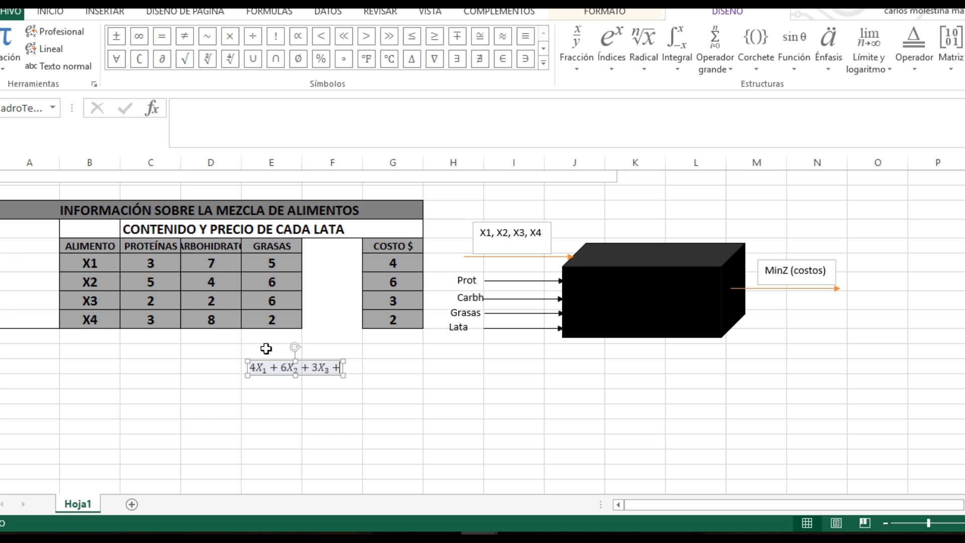
type("4")
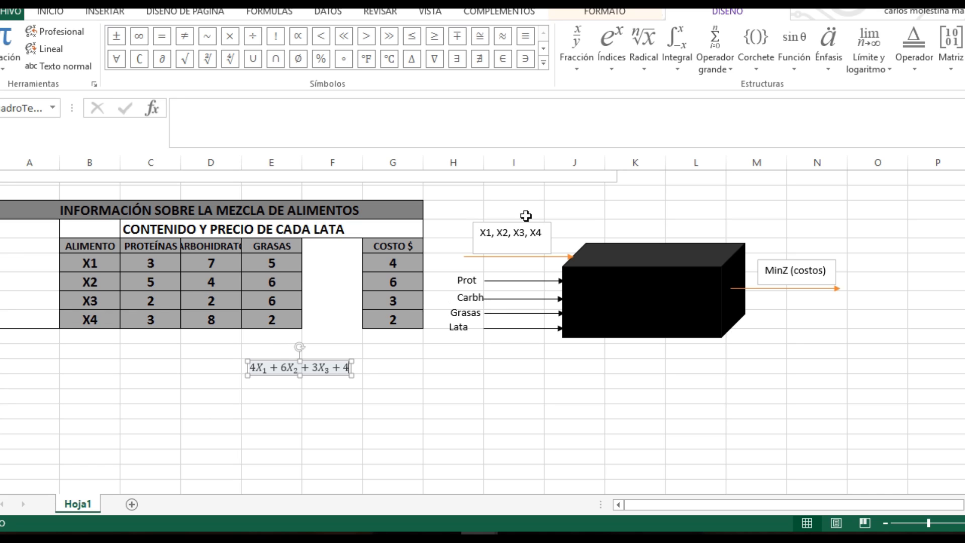
left_click(617, 66)
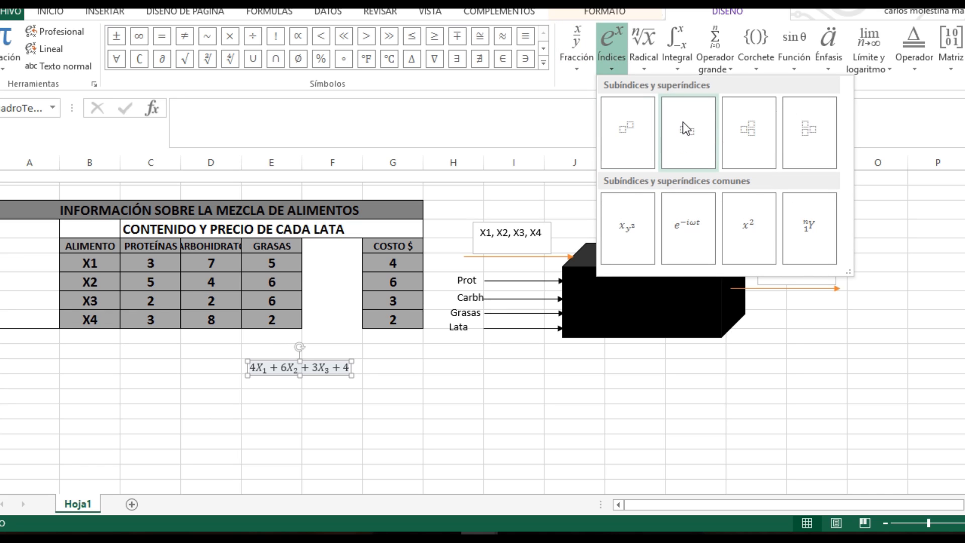
left_click(229, 448)
left_click(356, 368)
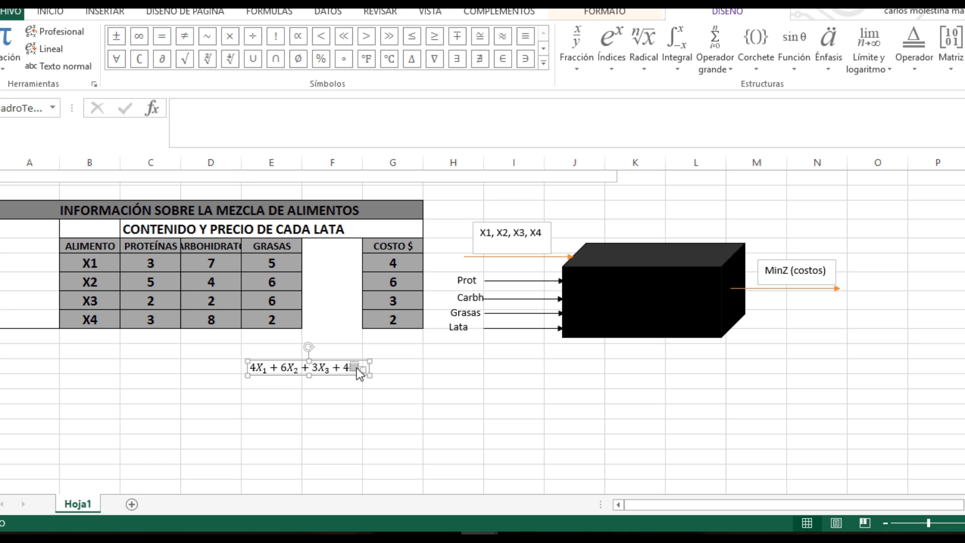
type("X3 + 4")
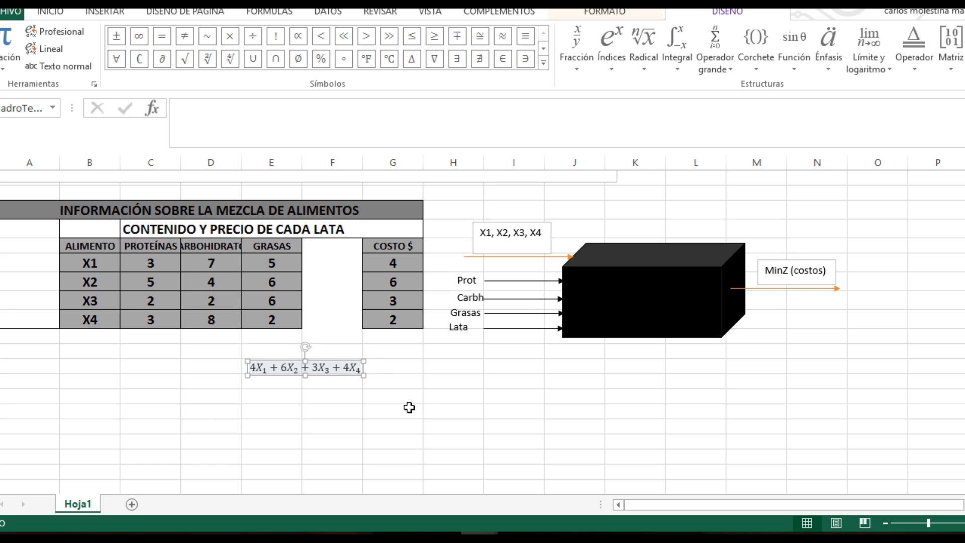
Complete the objective equation with "= minZ" and add the line "sujeto a:" beneath it, followed by an empty line
left_click(162, 36)
type("m")
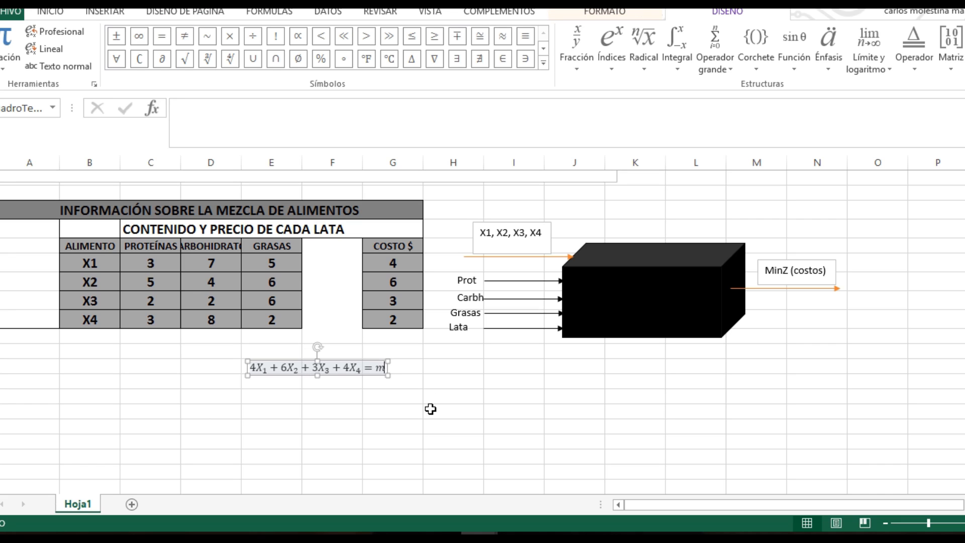
type("inZ")
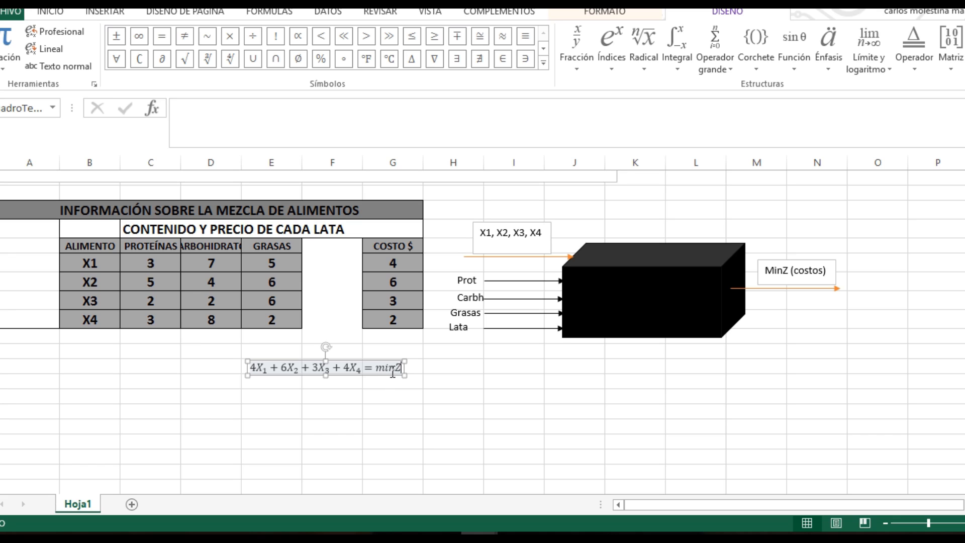
key("Return")
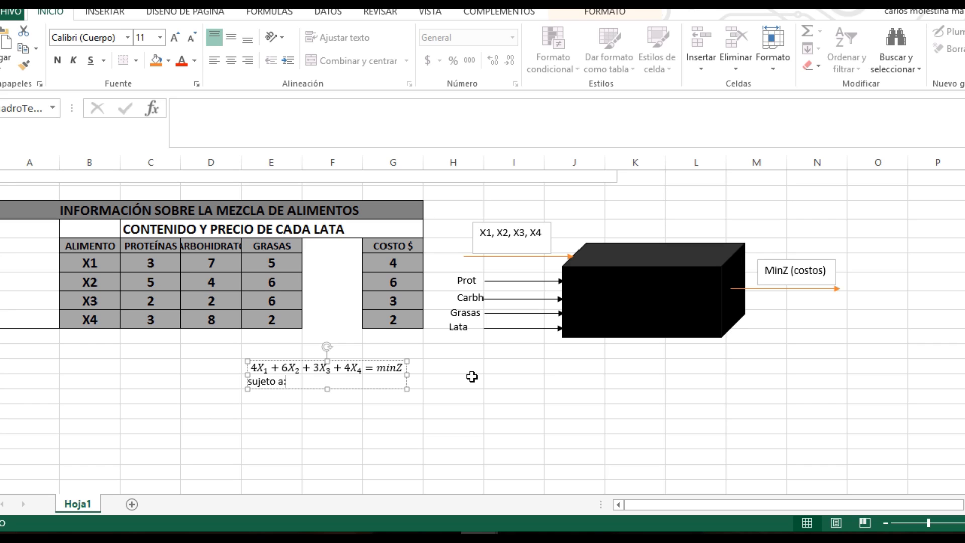
key("Return")
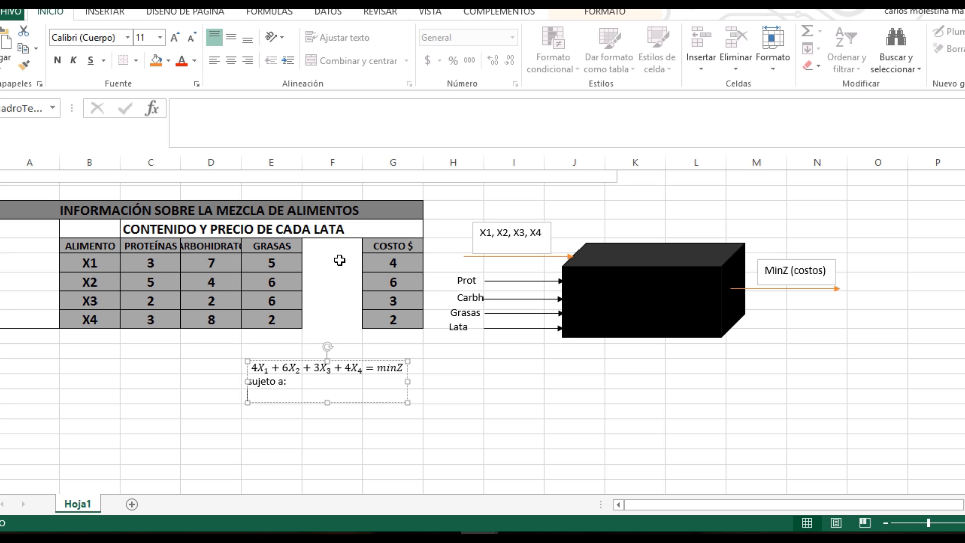
Insert a new equation on the line below "sujeto a:" and enter 3X₁ as the protein constraint's first term
left_click(115, 15)
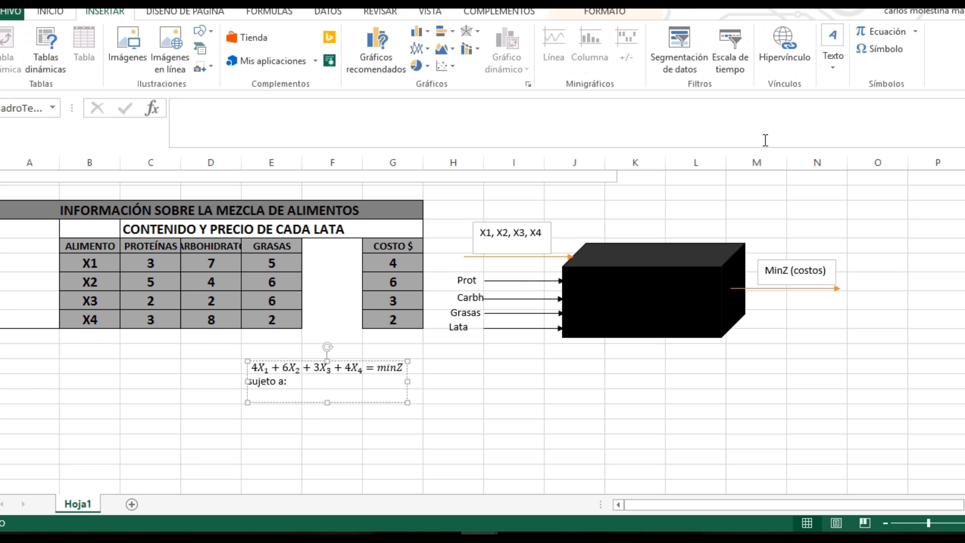
left_click(885, 32)
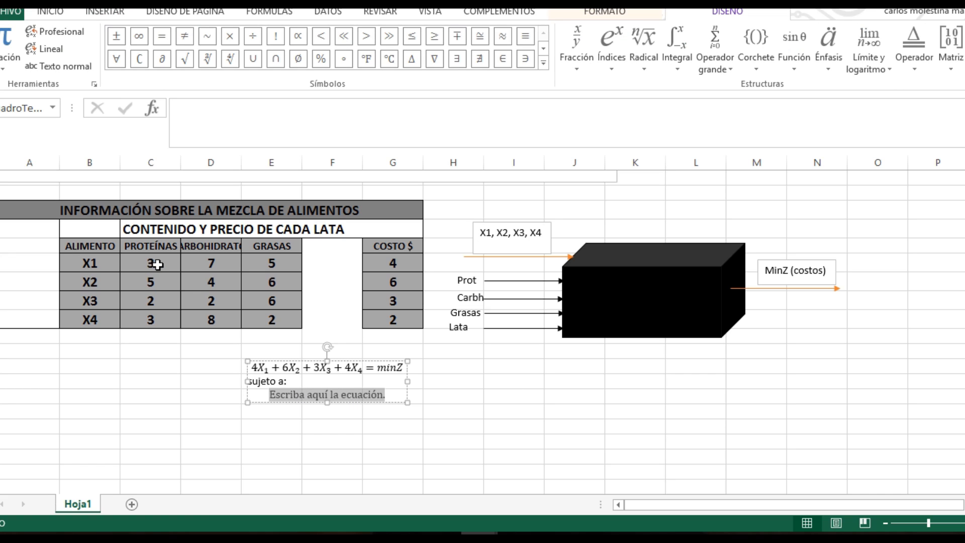
type("3")
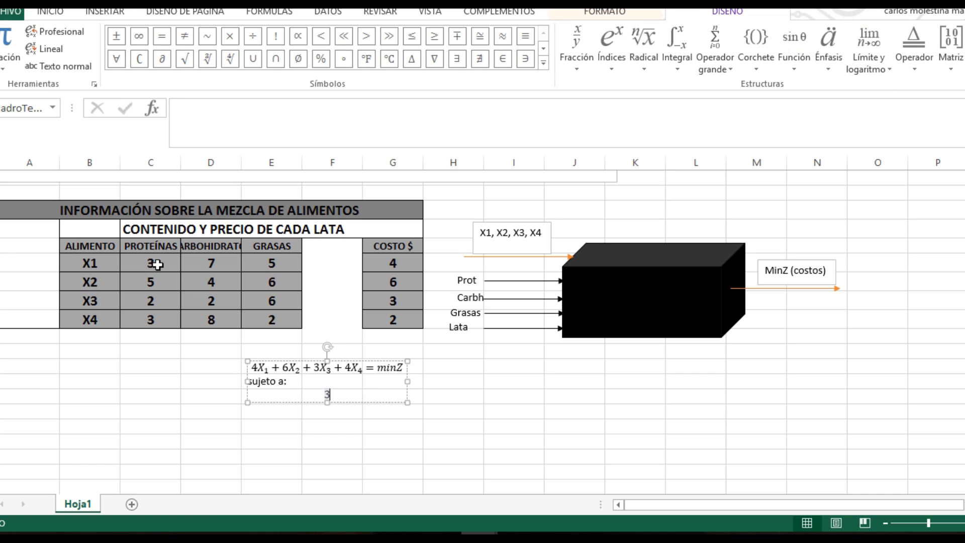
left_click(616, 67)
left_click(689, 132)
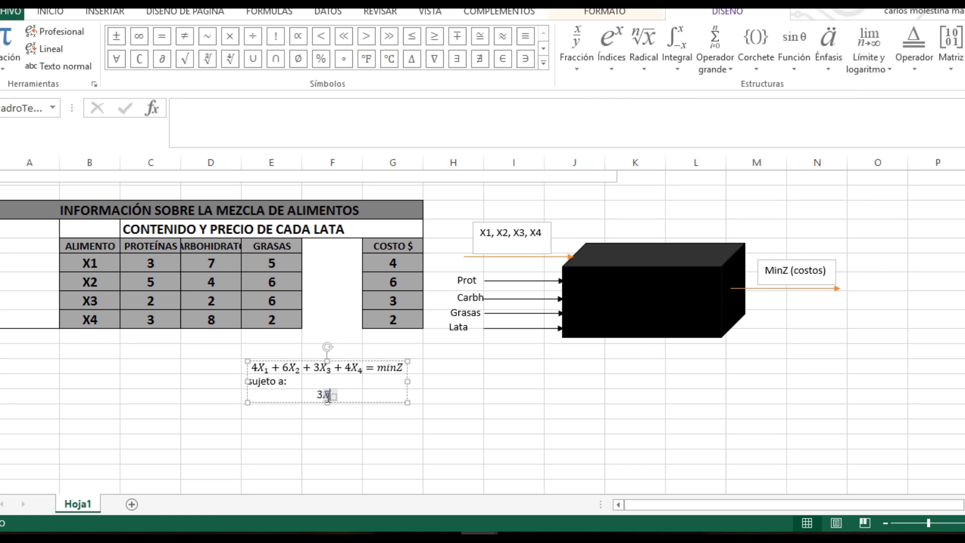
type("X")
key("Right")
type("1")
key("Right")
Add the term "+ 5X₂" to the protein constraint, with the variable's 2 as a subscript
type("+ 5")
left_click(610, 64)
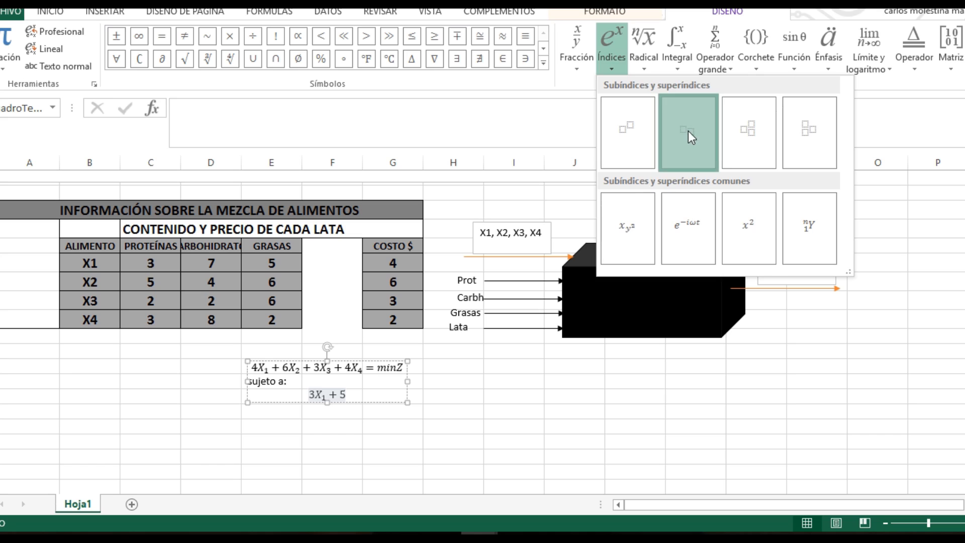
left_click(688, 131)
left_click(342, 393)
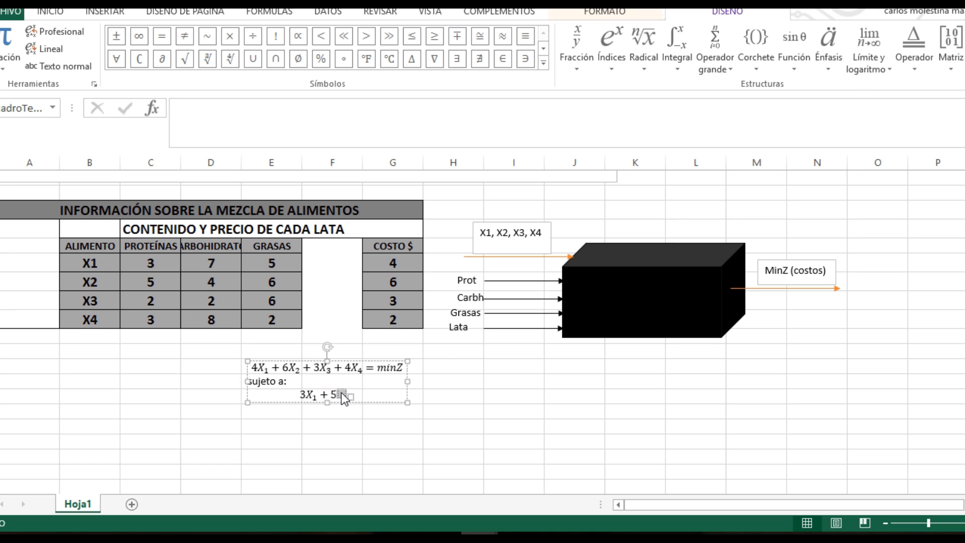
type("X")
key("Right")
type("2")
key("Right")
Add the term "+ 2X₃" to the protein constraint, with the variable's 3 as a subscript
type("+ ")
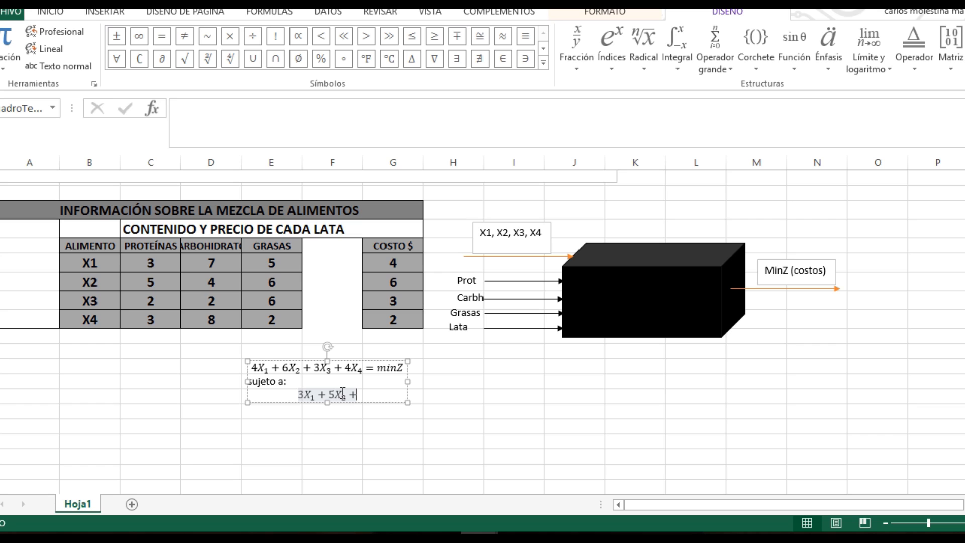
type("2")
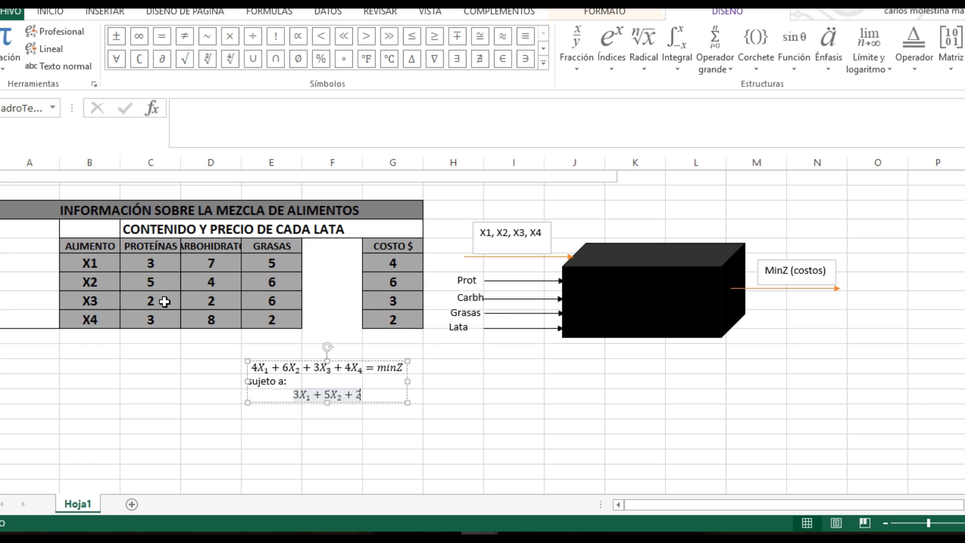
left_click(618, 71)
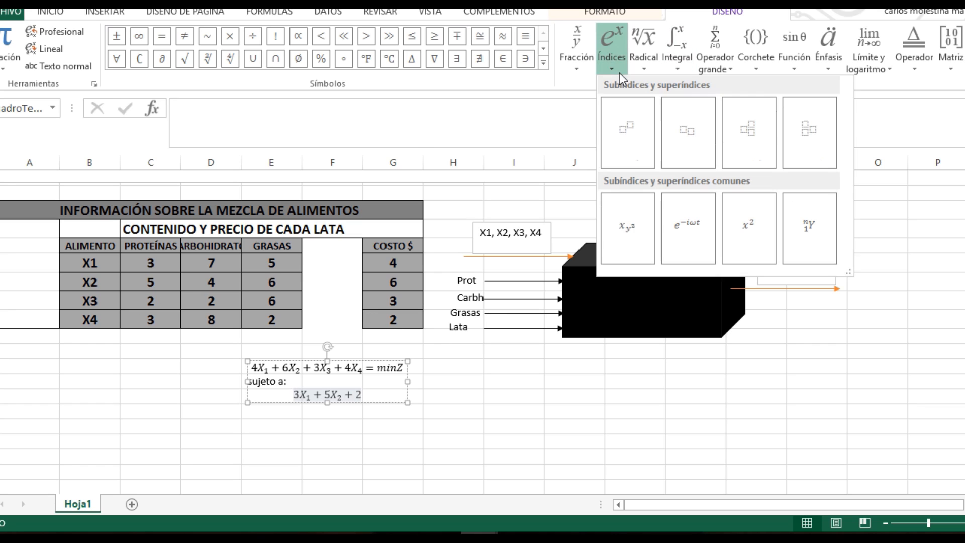
left_click(710, 146)
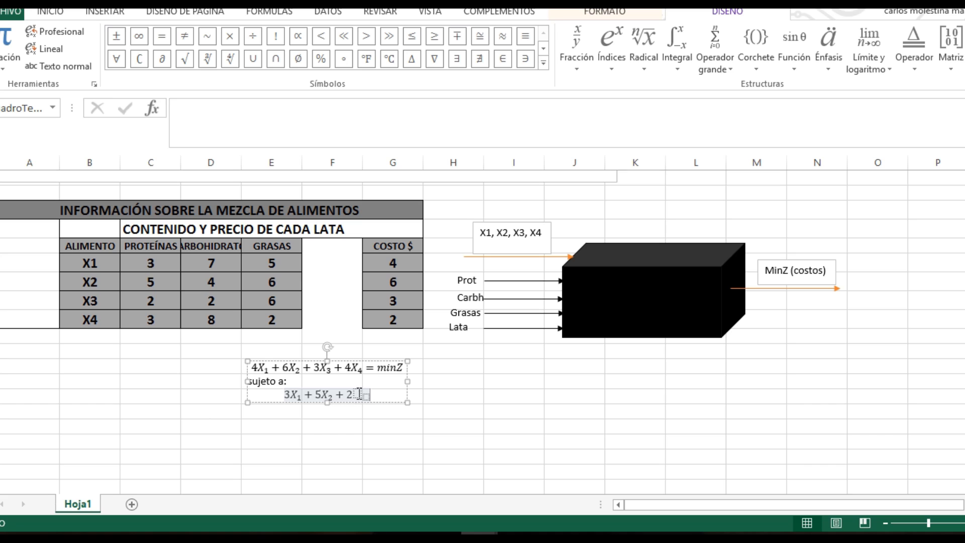
type("X")
key("super")
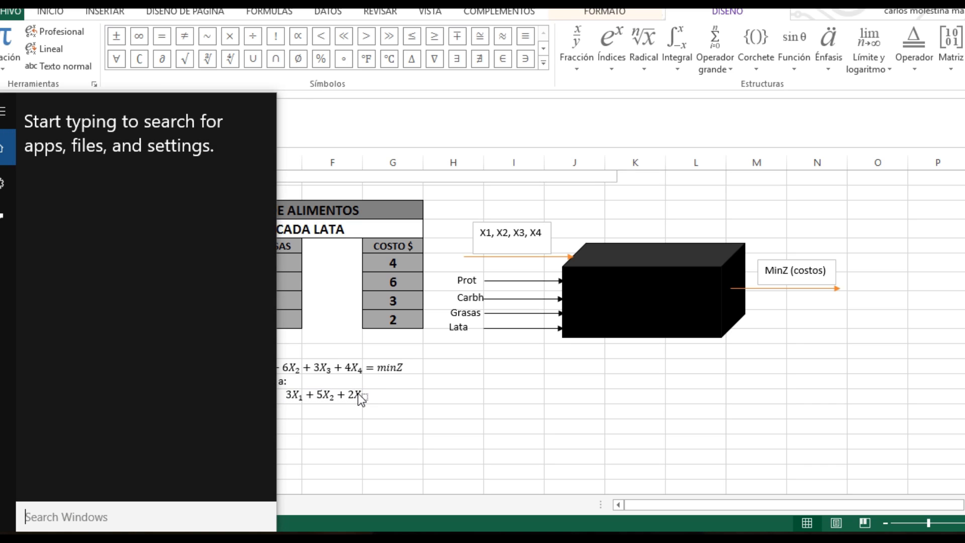
left_click(365, 397)
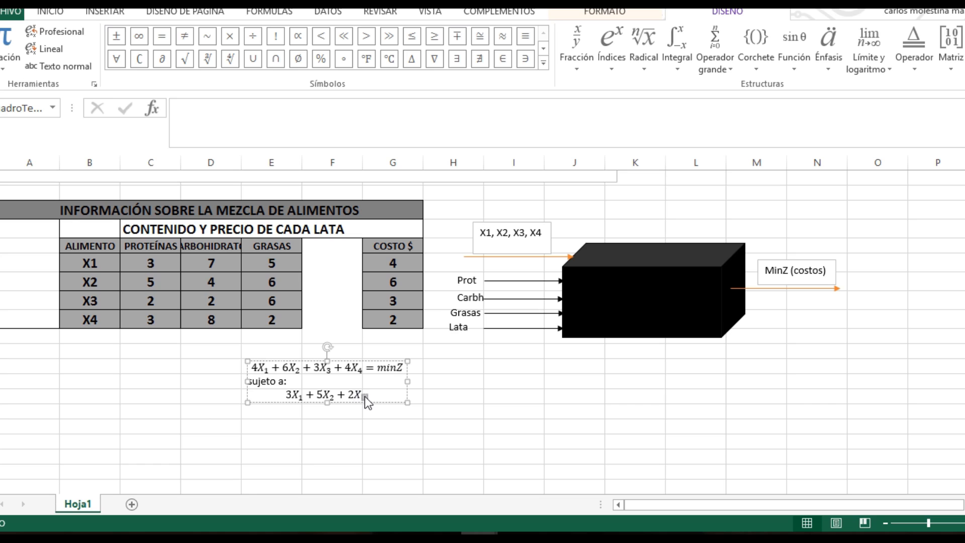
type("3 ")
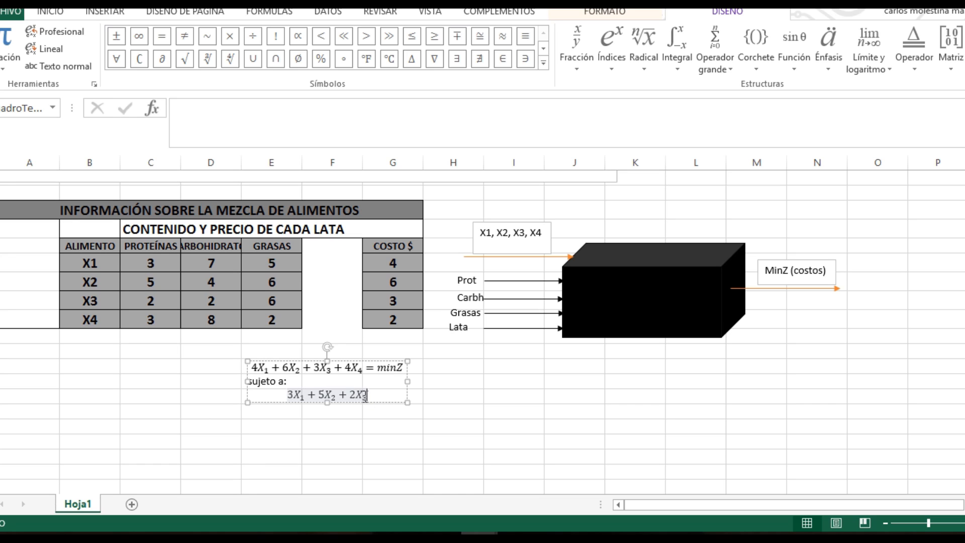
Add the term "+ 3X₄" to the protein constraint, with the variable's 4 as a subscript
type("+ ")
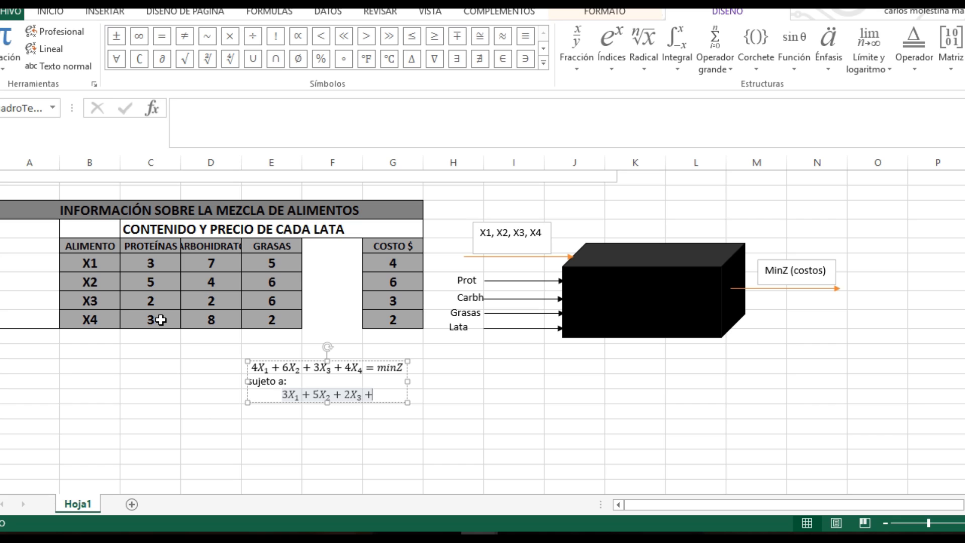
type("3")
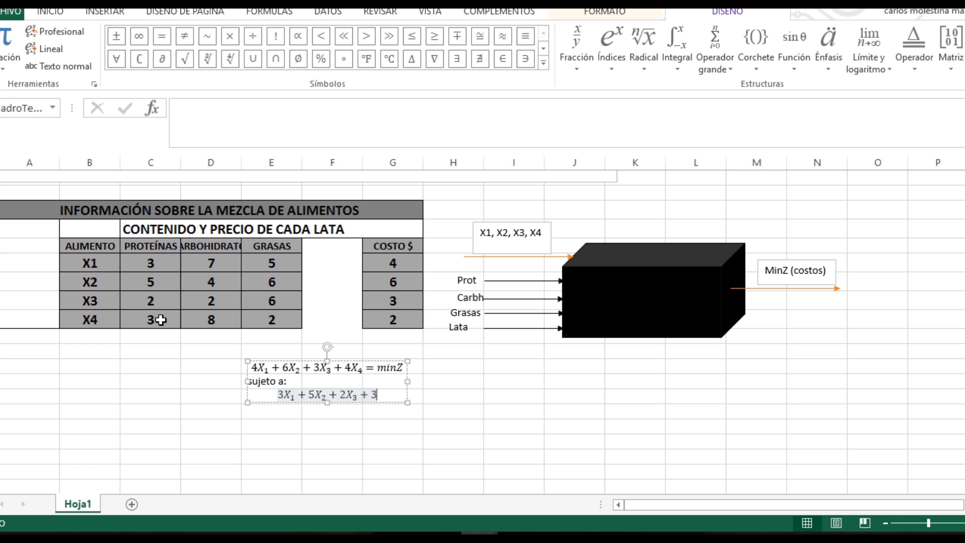
left_click(614, 73)
left_click(695, 131)
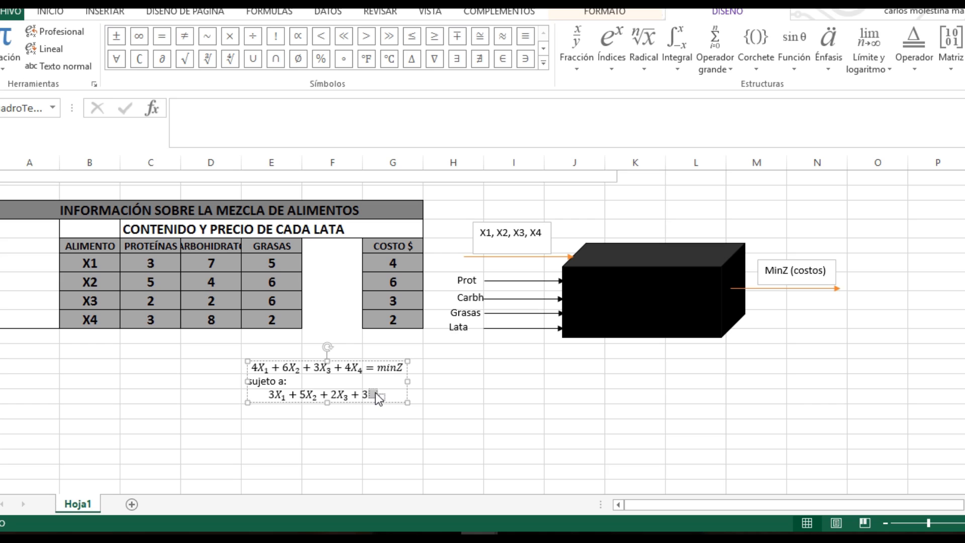
type("X")
key("Right")
type("4")
key("Right")
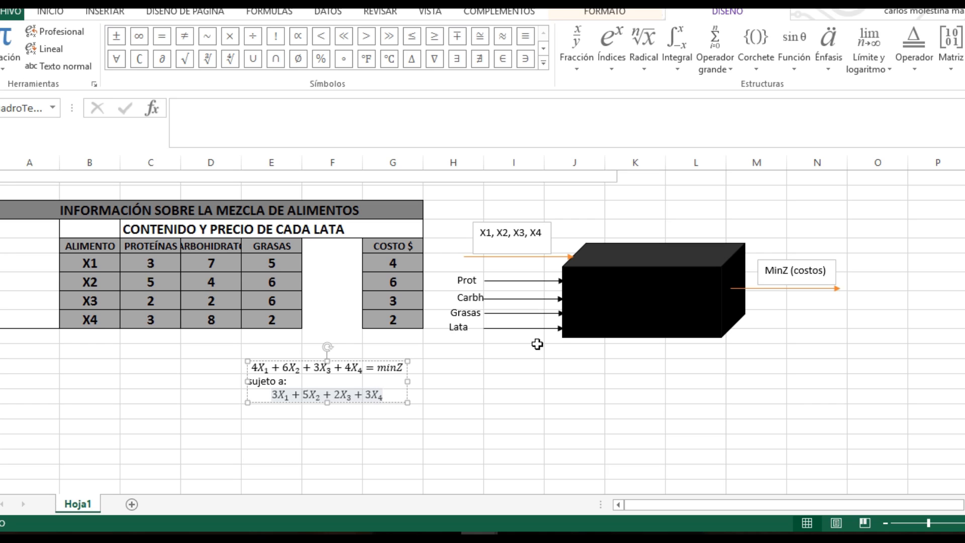
Complete the protein constraint with "≥ 3", taking the minimum protein requirement from the problem statement
scroll(482, 326, "up", 2)
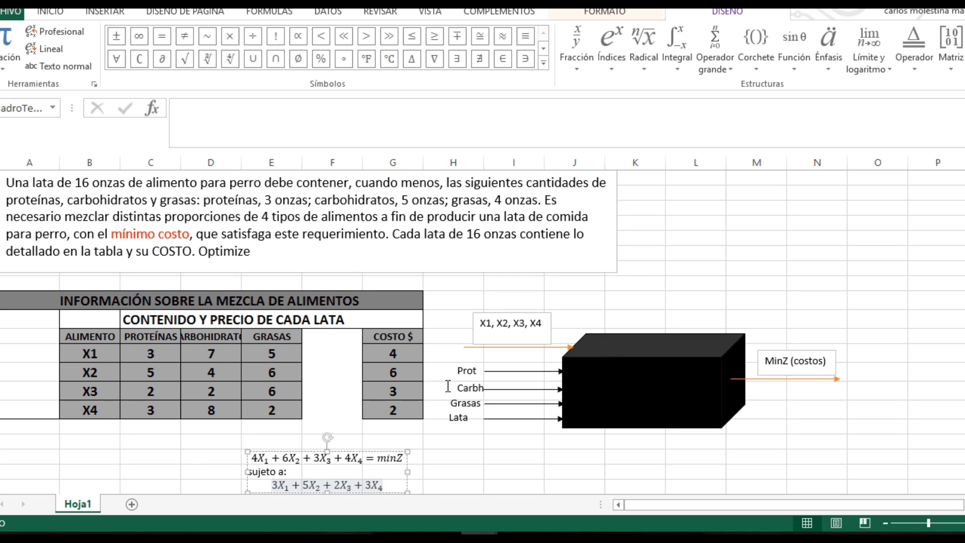
scroll(958, 461, "down", 2)
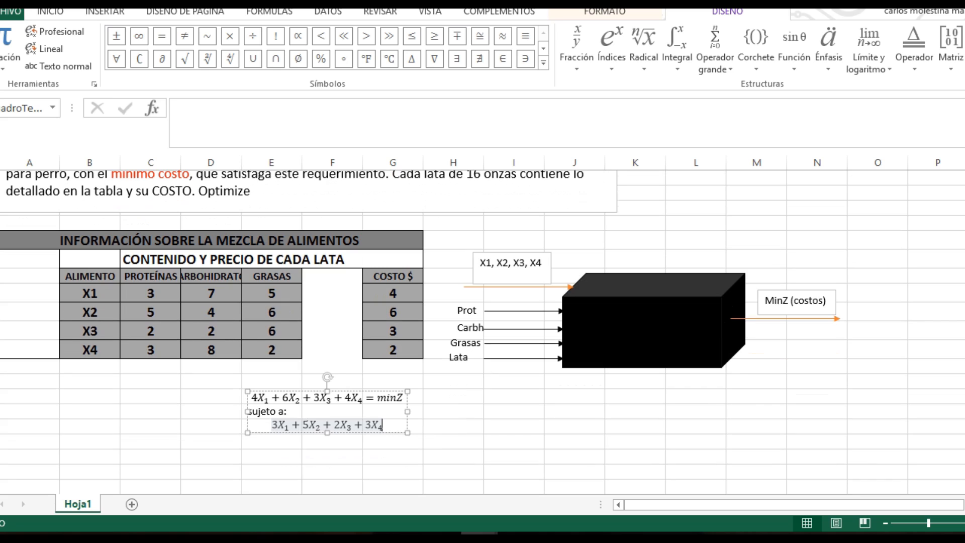
left_click(439, 45)
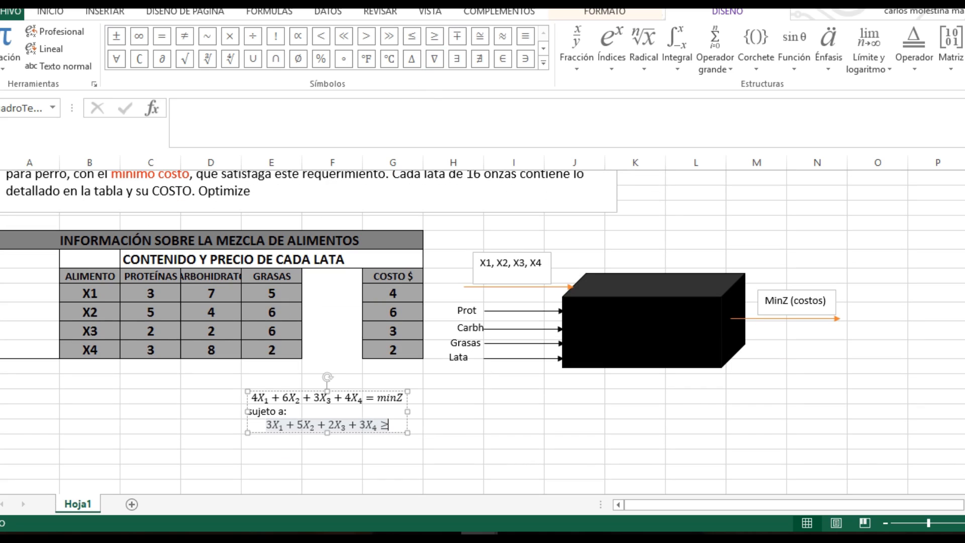
scroll(483, 332, "up", 2)
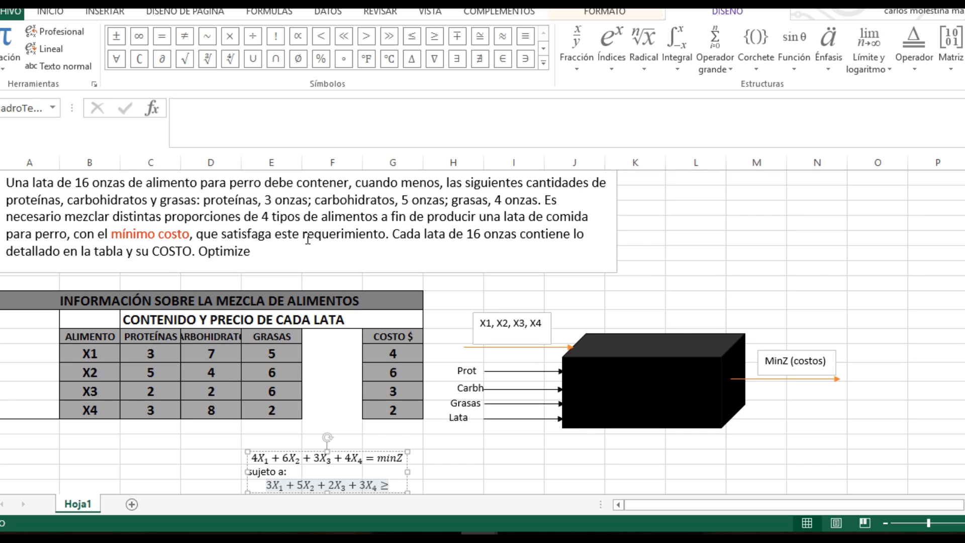
type("3")
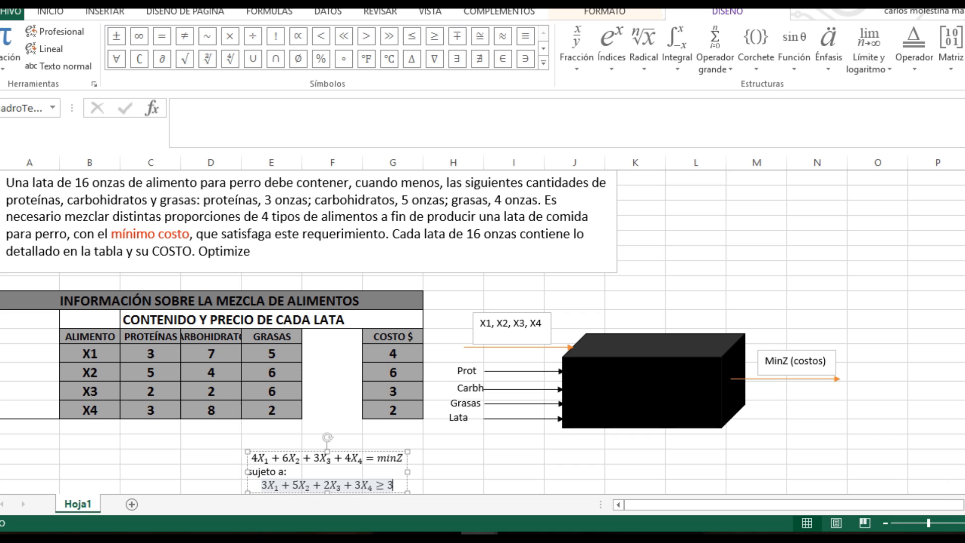
Split the worksheet at the row just above the food-mix table, keeping the problem statement's requirements in the upper pane
scroll(483, 332, "down", 1)
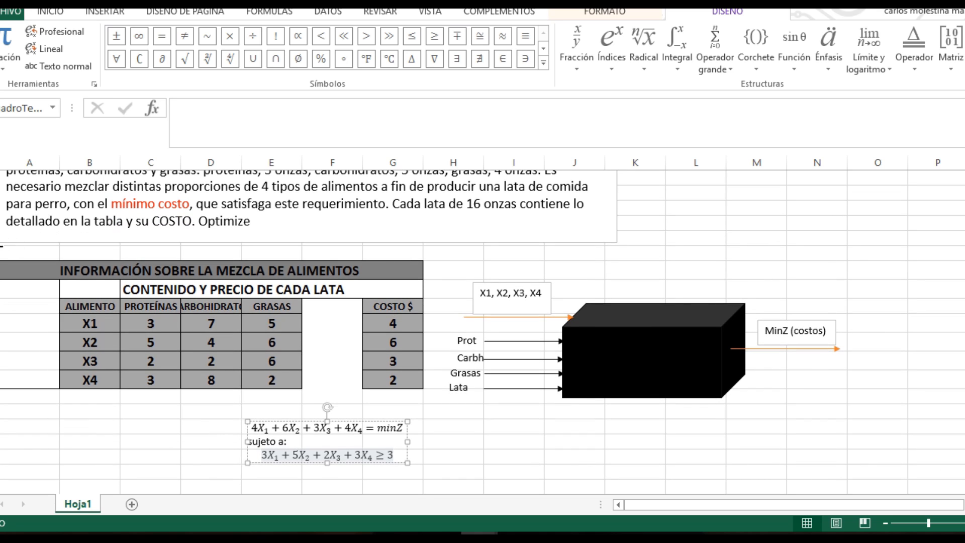
left_click(0, 252)
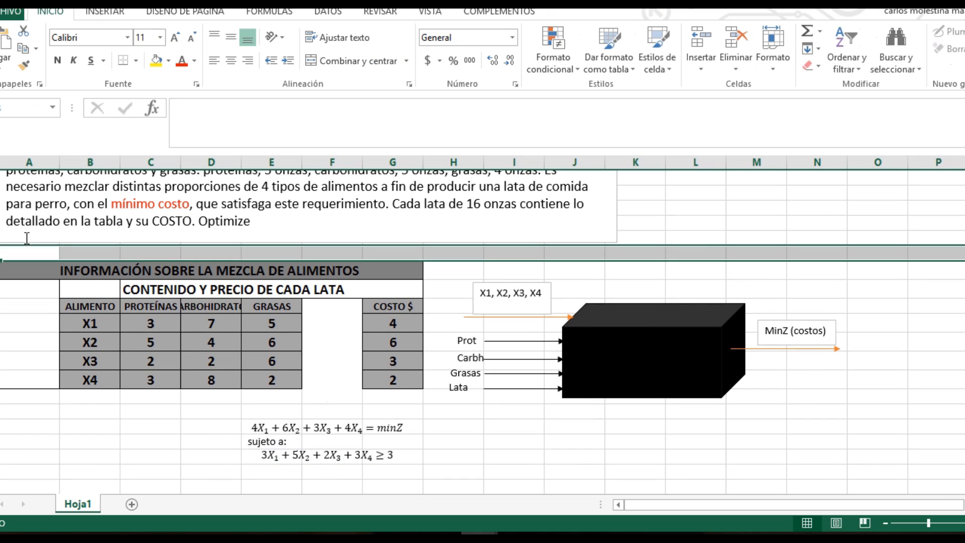
left_click(425, 15)
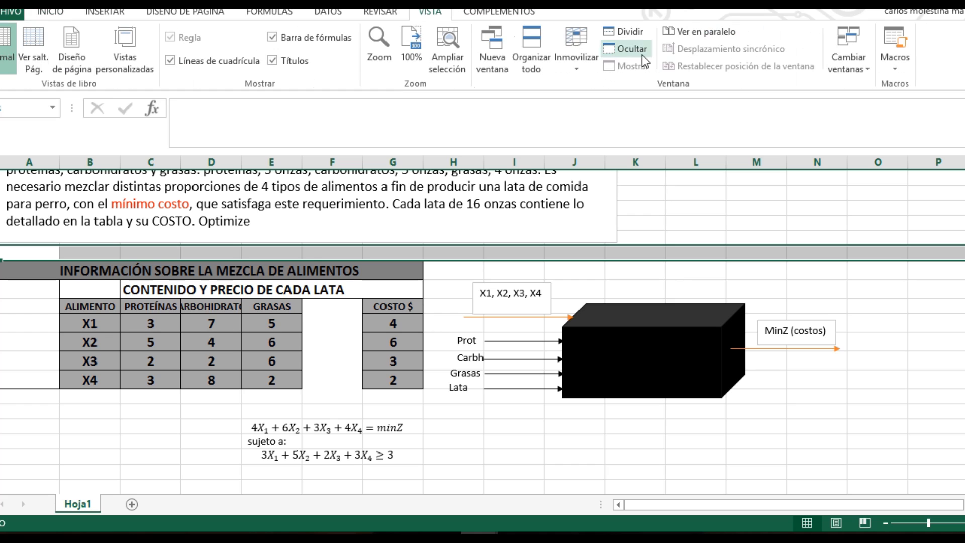
left_click(625, 31)
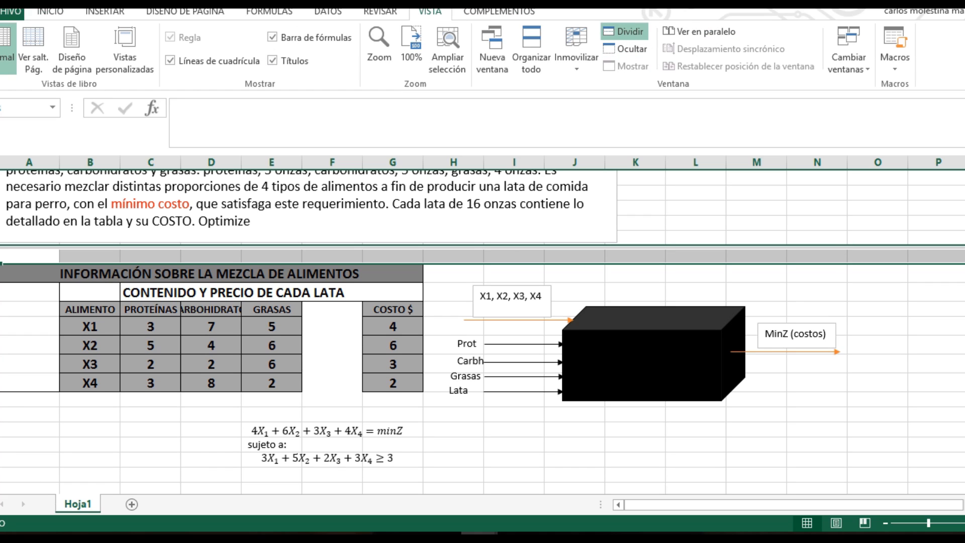
scroll(302, 207, "up", 1)
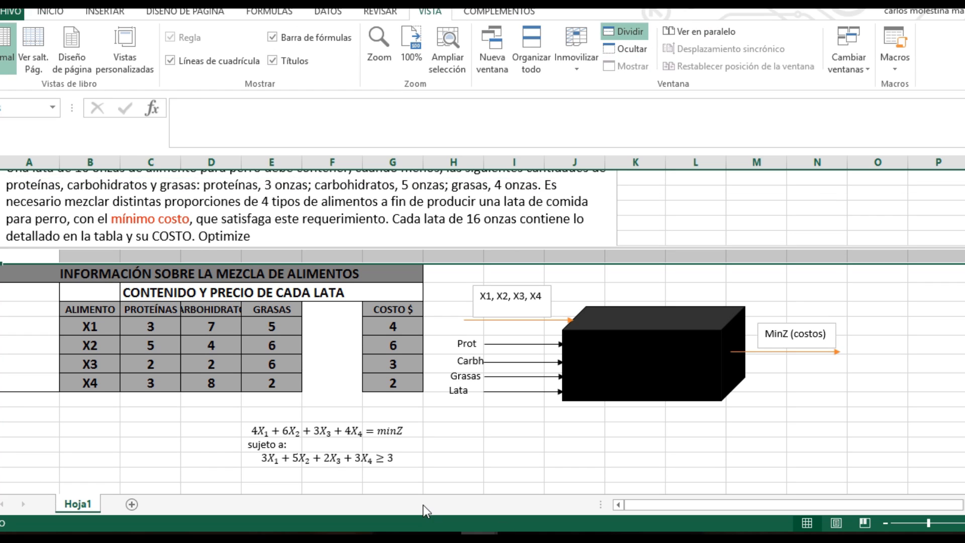
Insert a new equation on the line below the protein constraint and enter 7X₁ as the carbohydrate constraint's first term
left_click(401, 459)
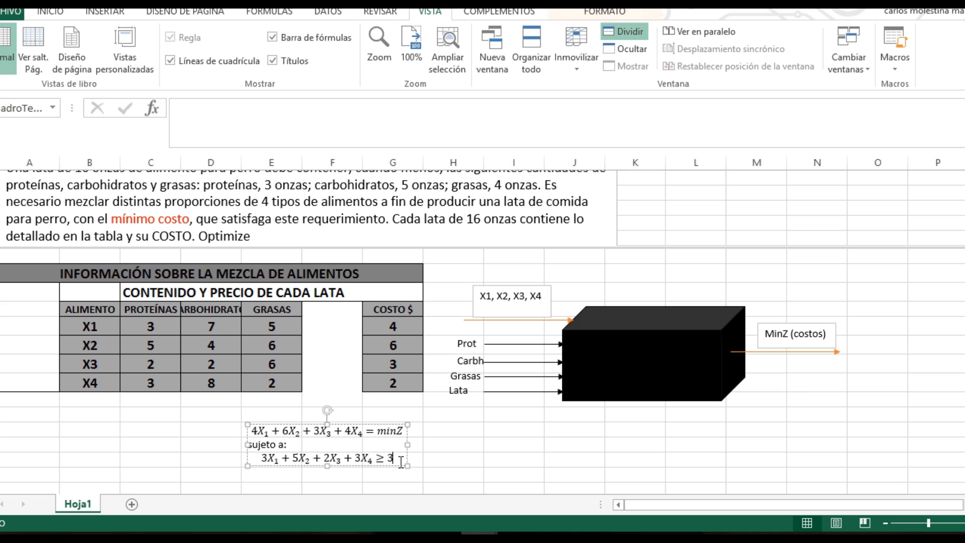
key("Return")
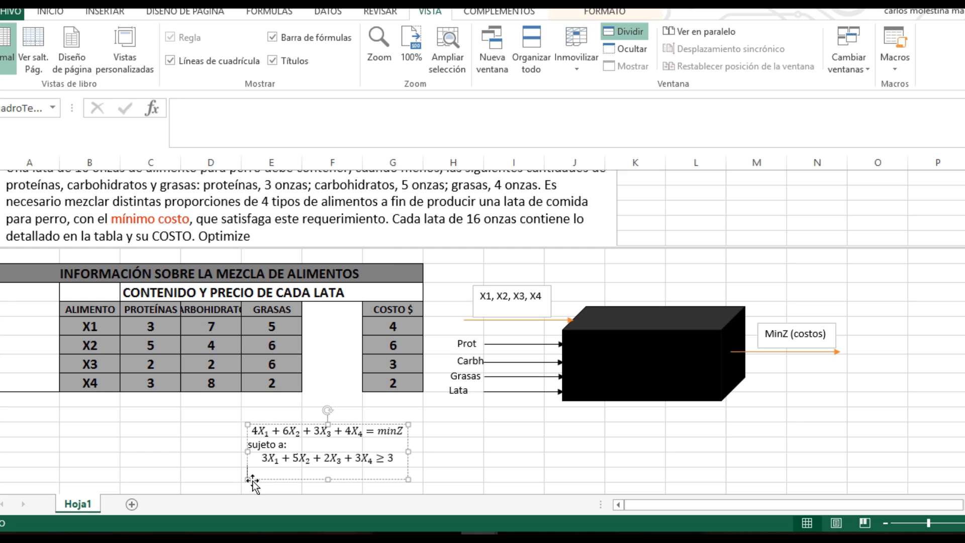
left_click(104, 11)
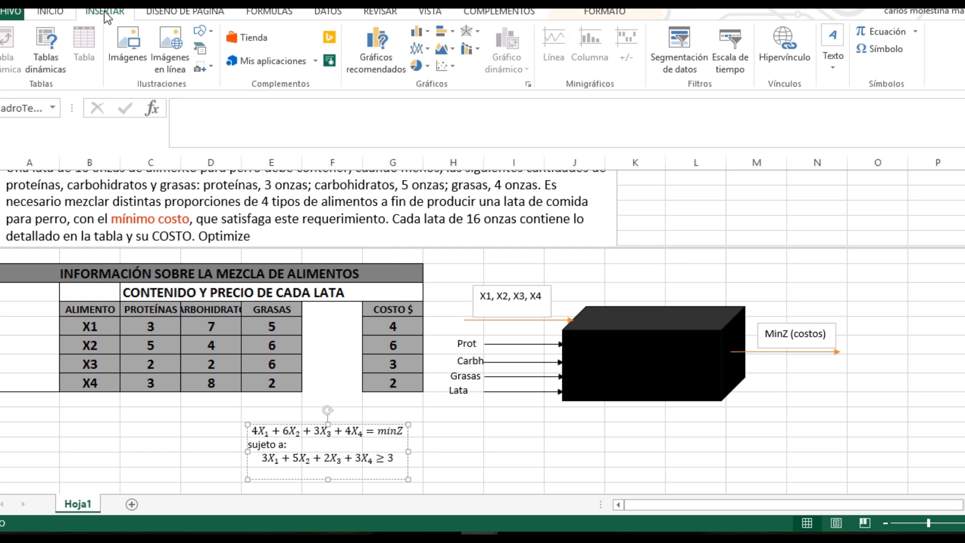
left_click(884, 31)
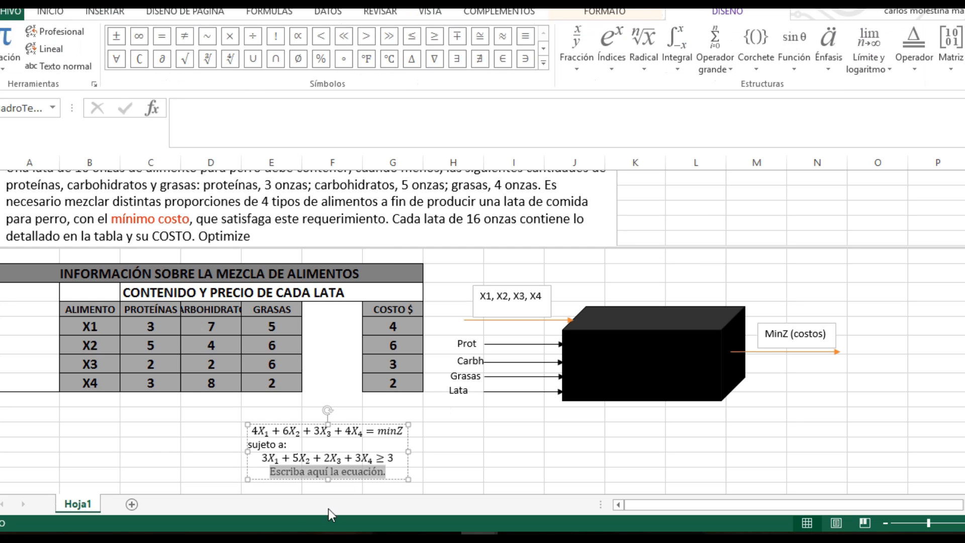
type("7")
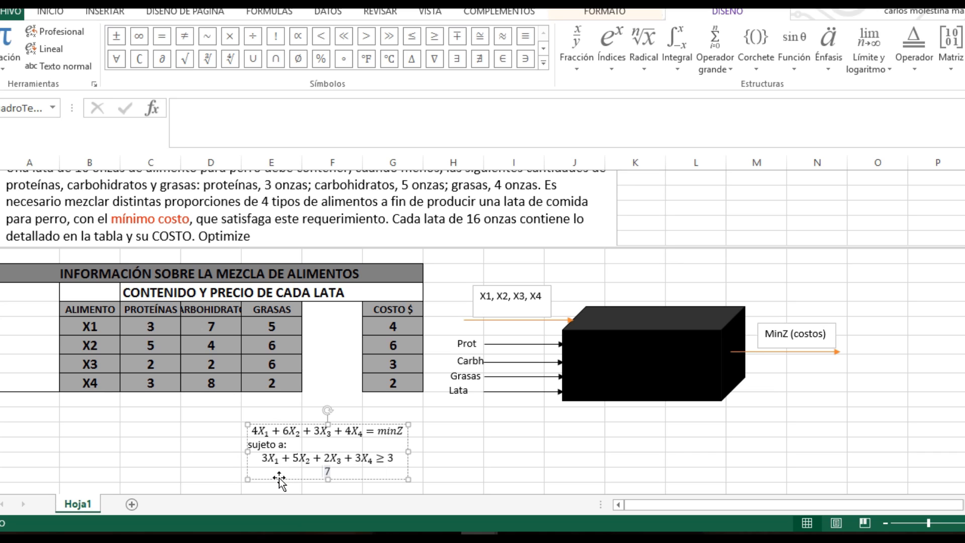
left_click(613, 72)
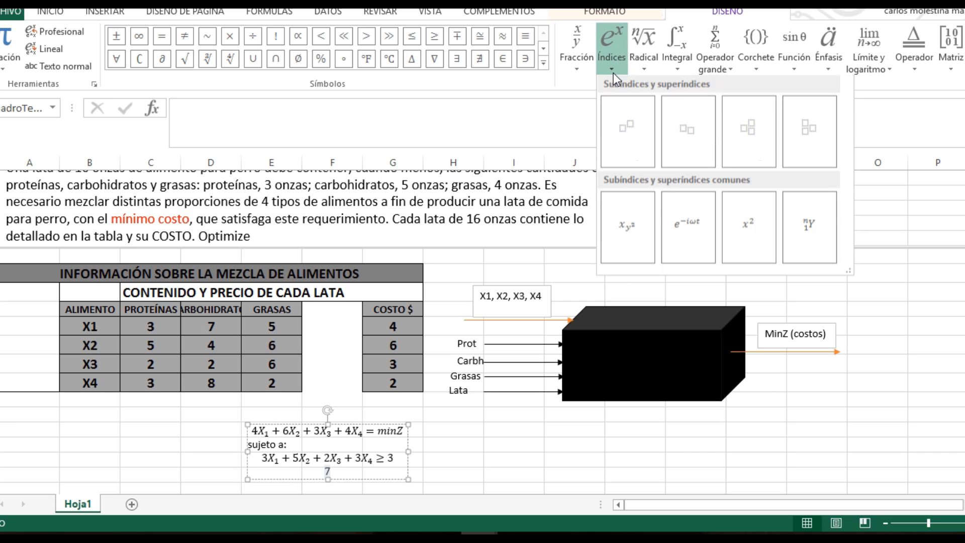
left_click(698, 140)
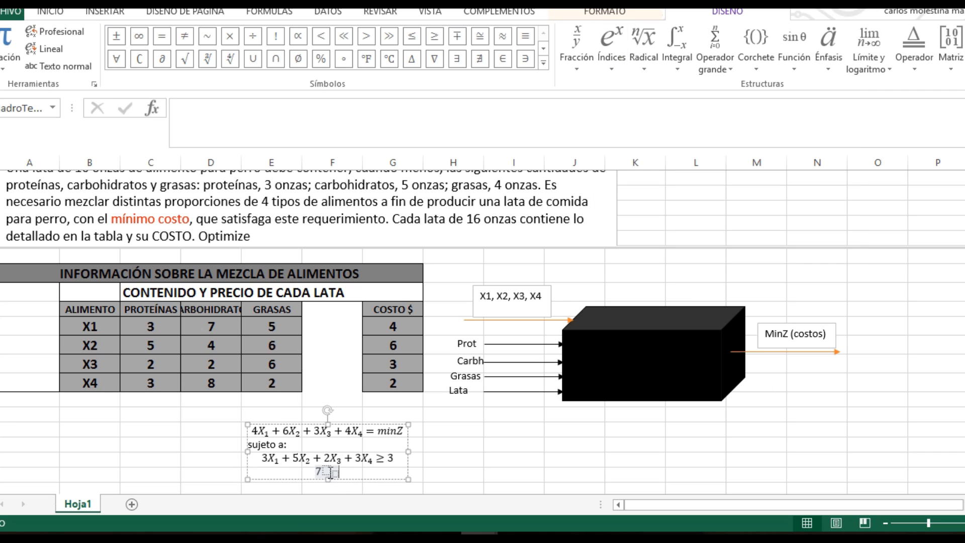
type("X")
key("Right")
type("1")
key("Right")
Add the term "+ 4X₂" to the carbohydrate constraint, with the variable's 2 as a subscript
type("+ 4")
left_click(613, 65)
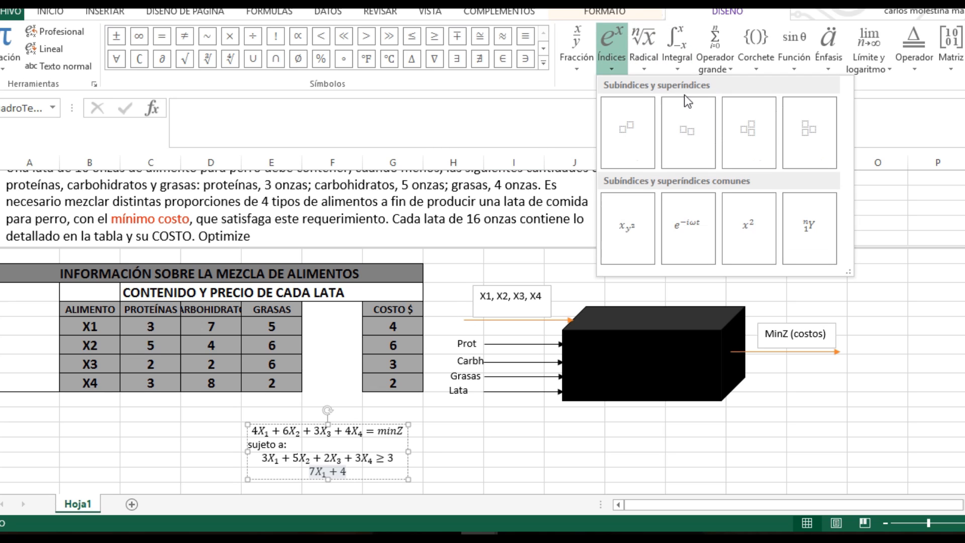
left_click(683, 134)
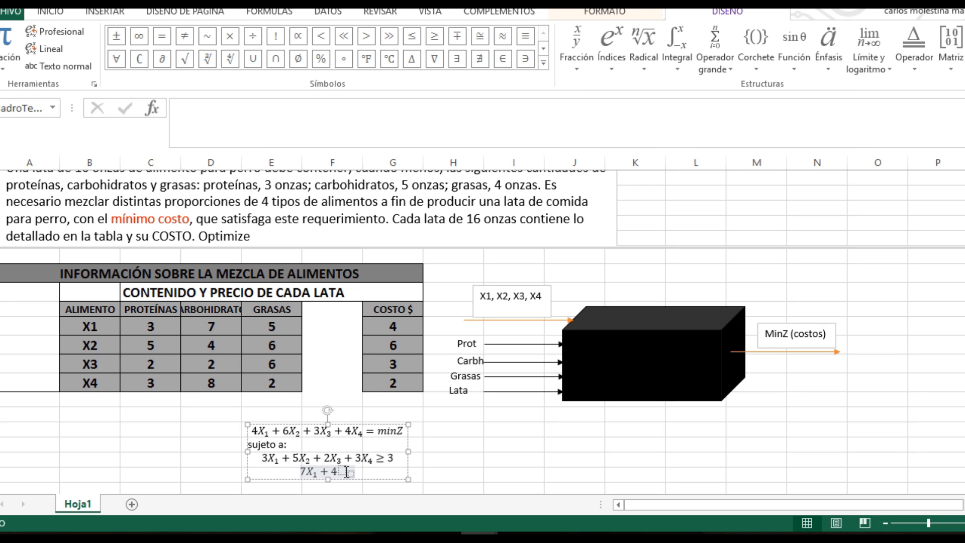
type("X")
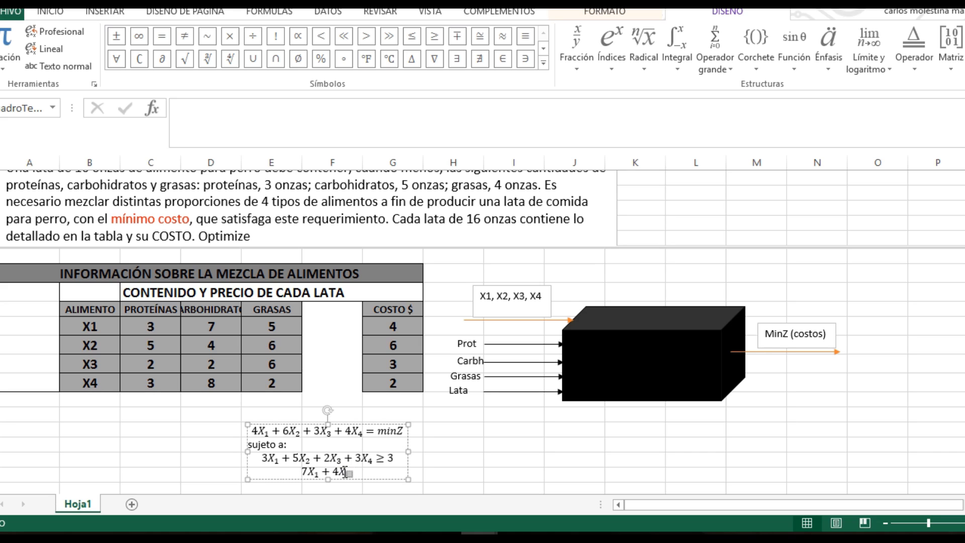
type("2")
key("Right")
Add the term "+ 2X₃" to the carbohydrate constraint, with the variable's 3 as a subscript
type("+ ")
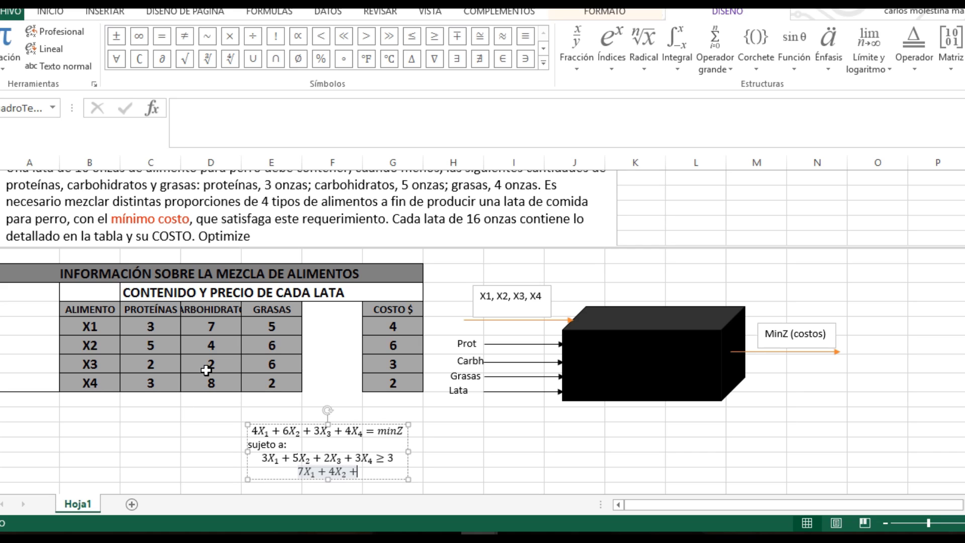
type("2")
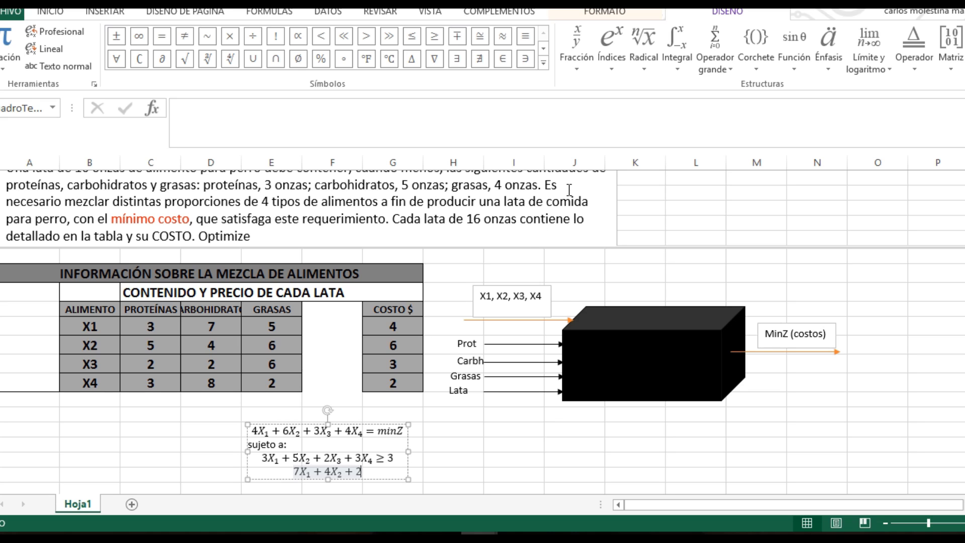
left_click(610, 68)
left_click(675, 126)
left_click(359, 473)
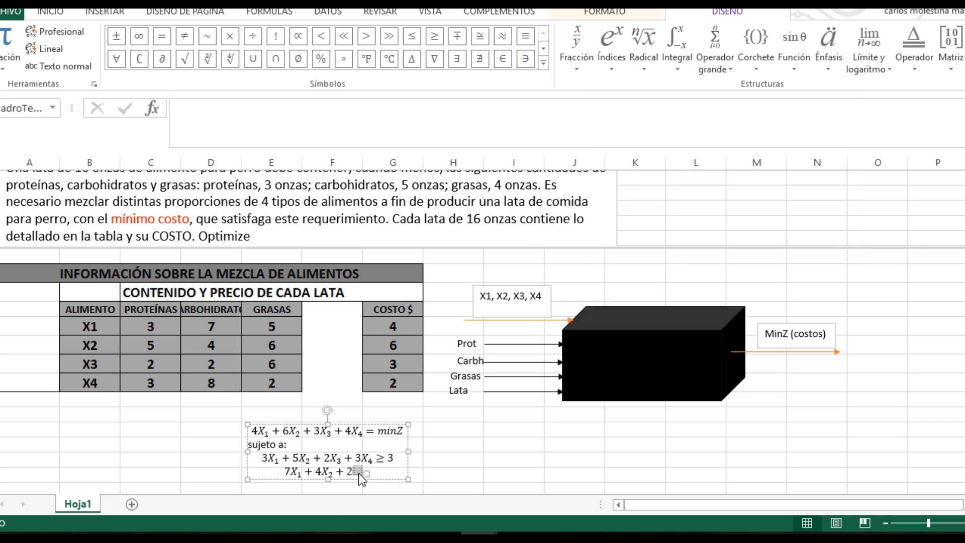
type("X")
key("Right")
type("3")
key("Right")
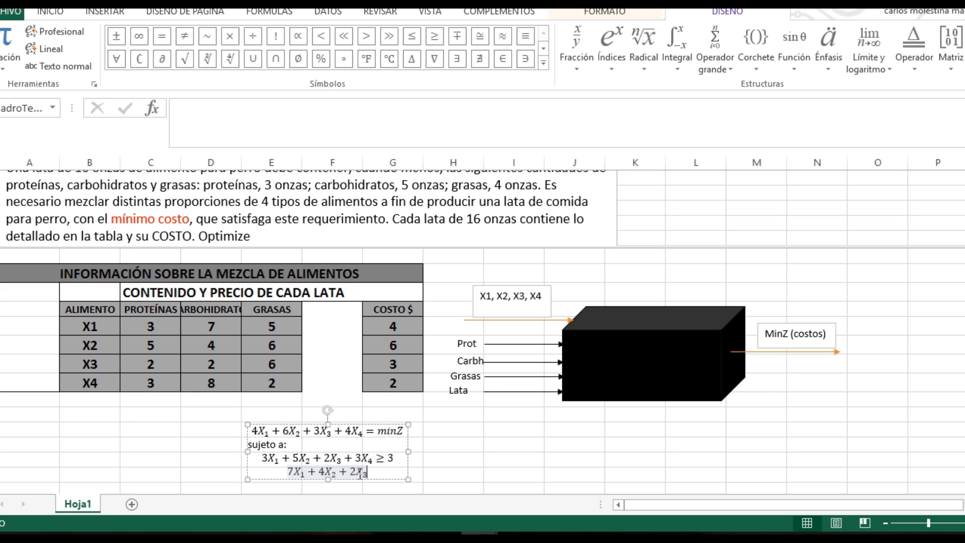
Complete the carbohydrate constraint with "+ 8X₄ ≥ 5", setting the variable's 4 as a subscript
type("+ ")
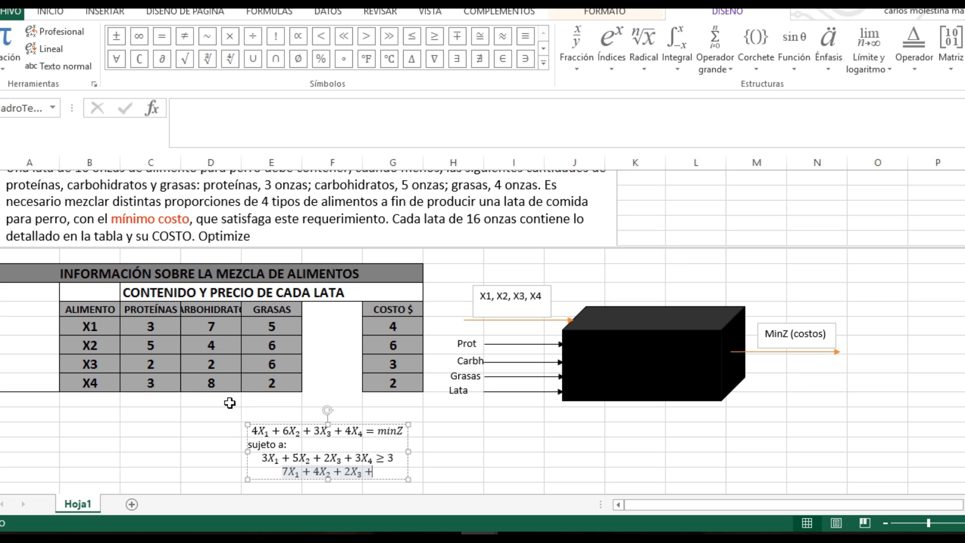
type("8")
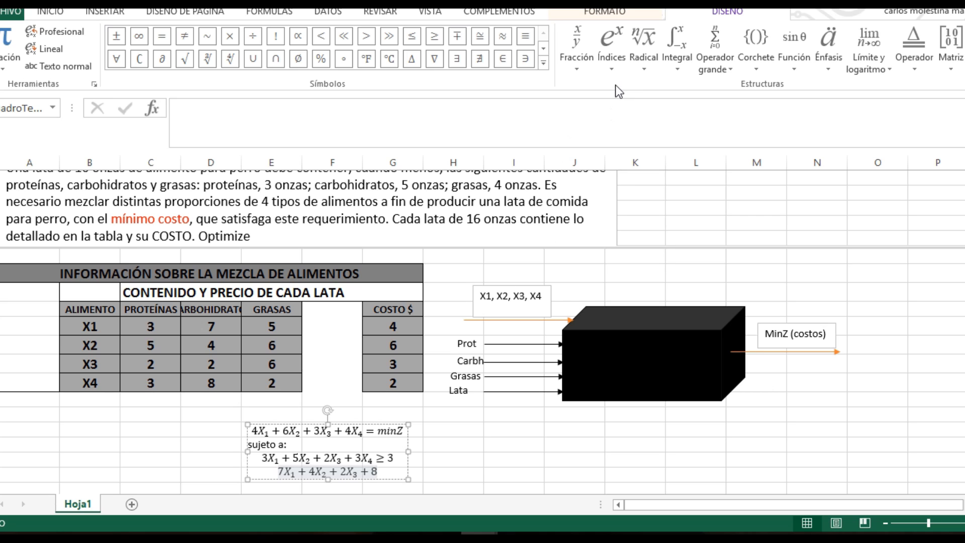
left_click(614, 68)
left_click(689, 134)
left_click(374, 471)
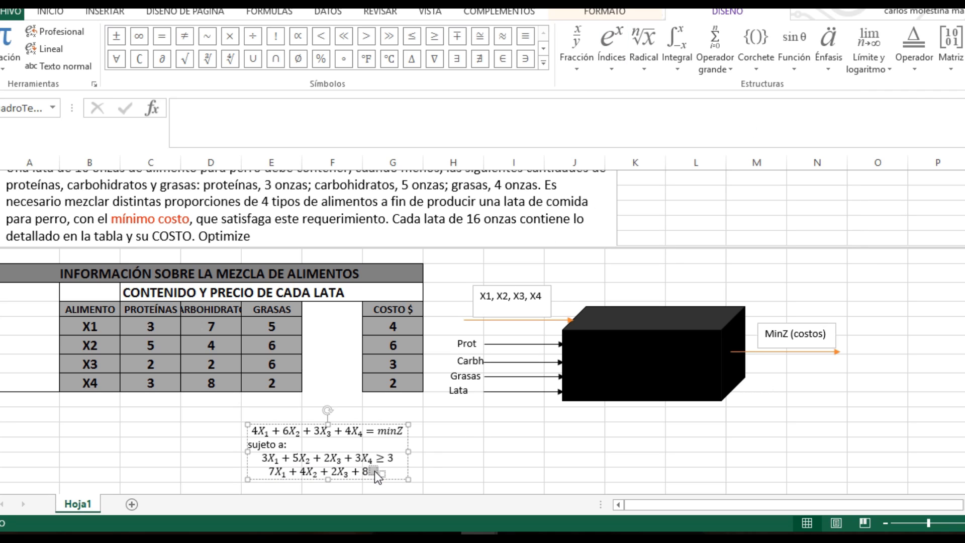
type("X")
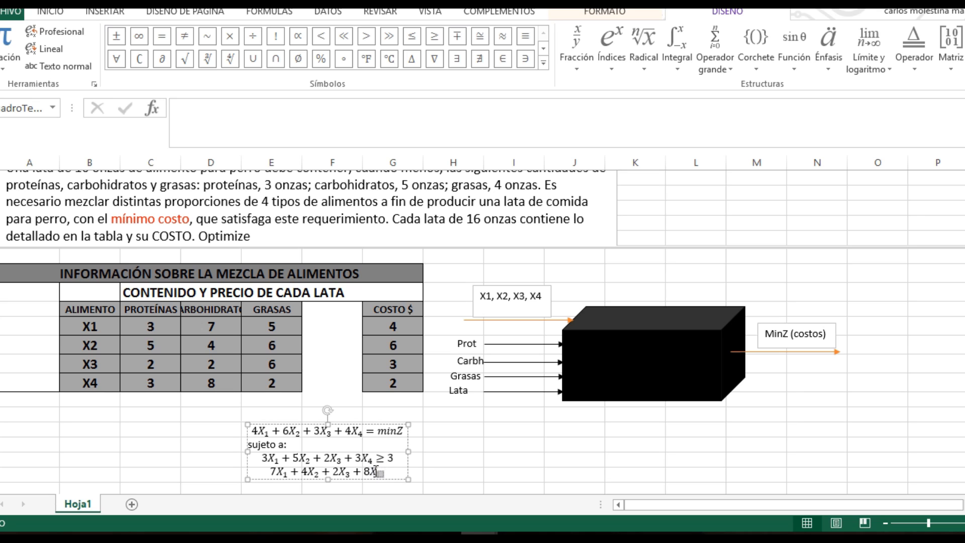
key("Right")
type("4")
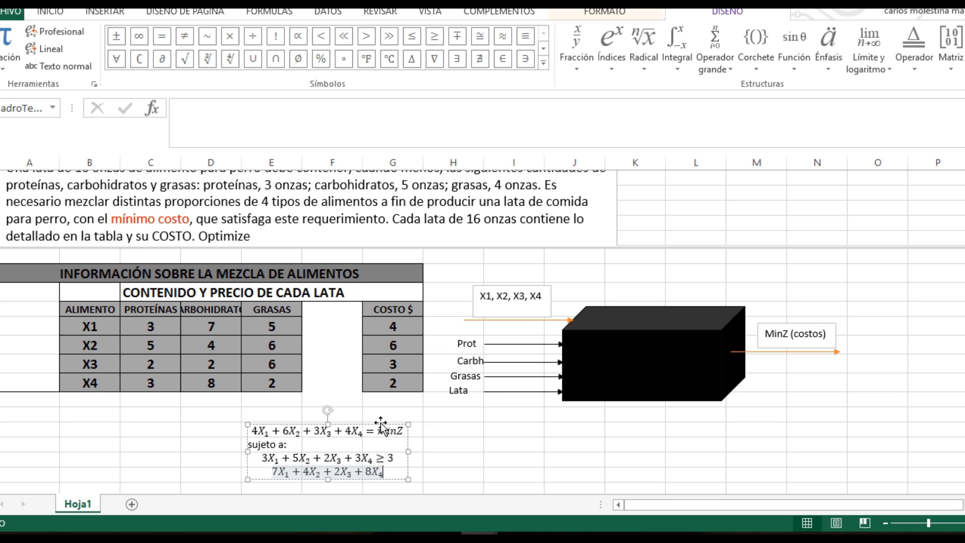
left_click(434, 36)
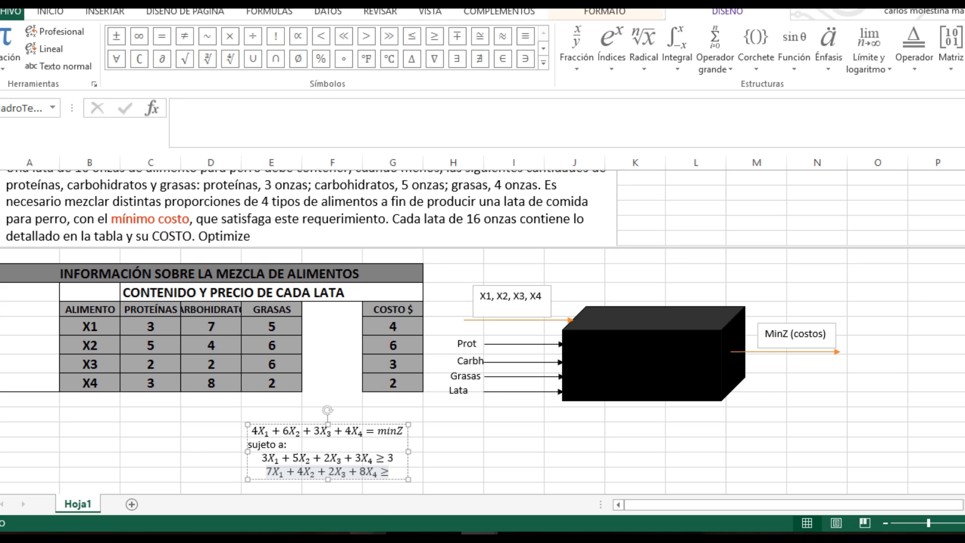
type("5")
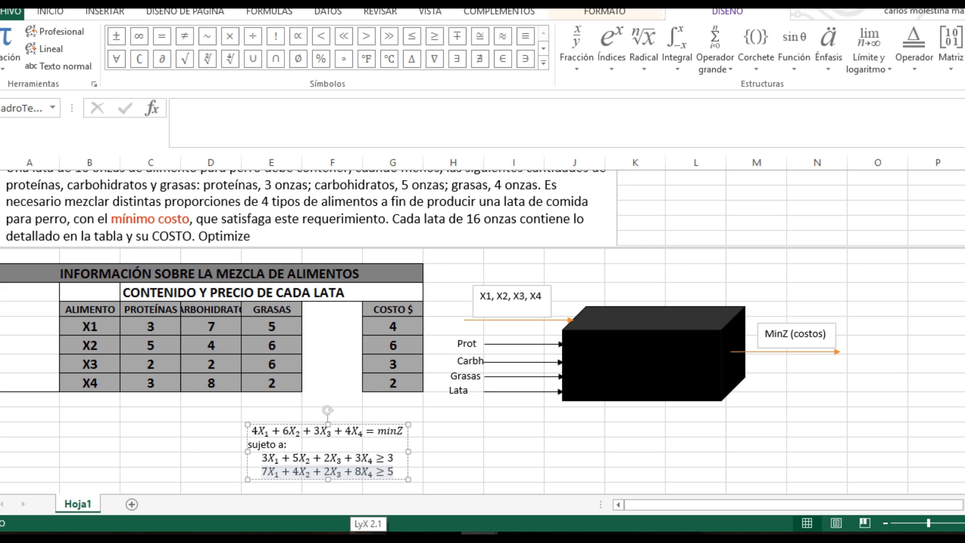
Insert a new equation on the line below the carbohydrate constraint and enter 5X₁ as the fat constraint's first term
key("Return")
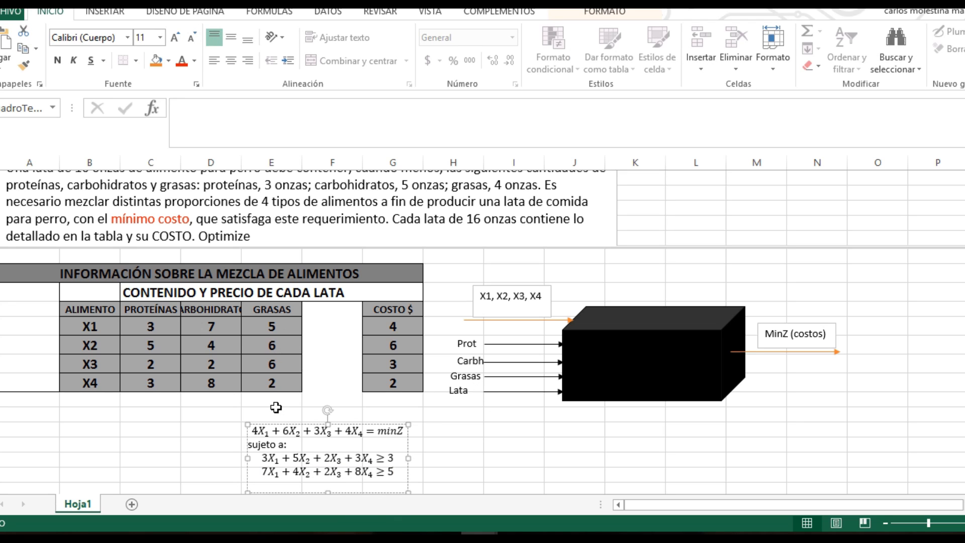
left_click(113, 14)
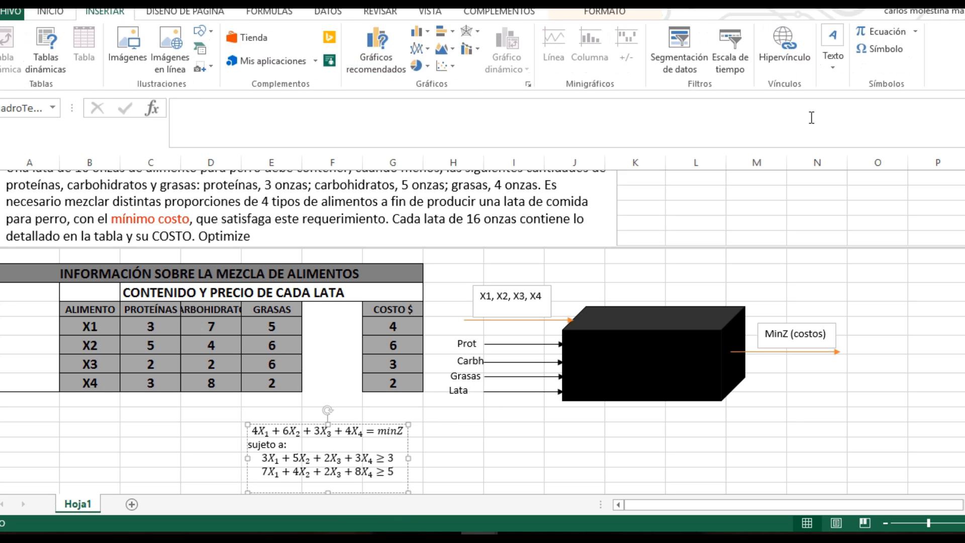
key("alt+equal")
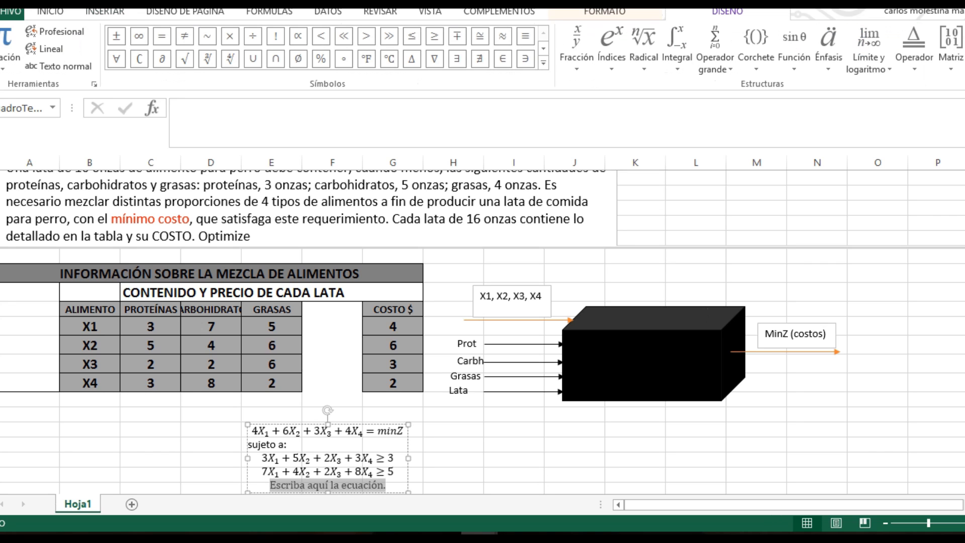
scroll(482, 370, "down", 1)
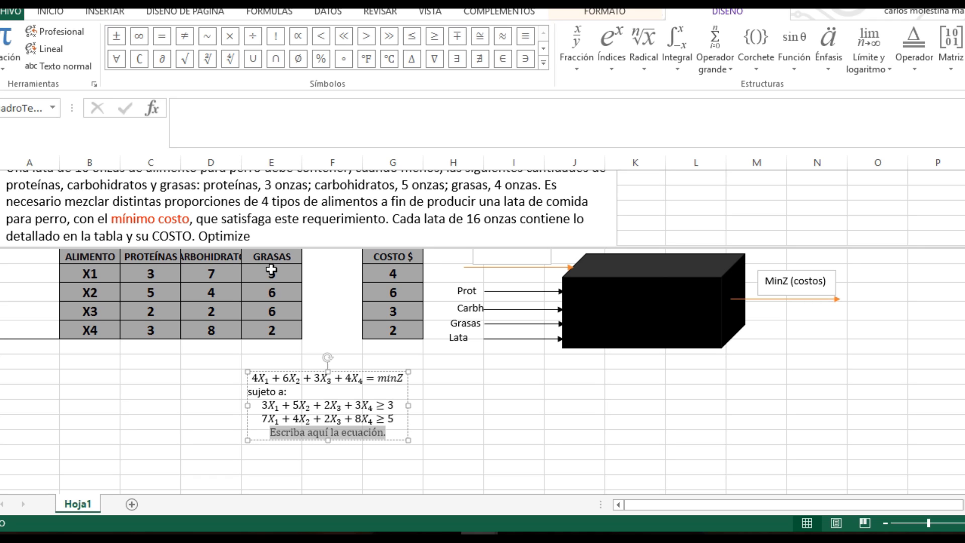
type("5")
left_click(614, 69)
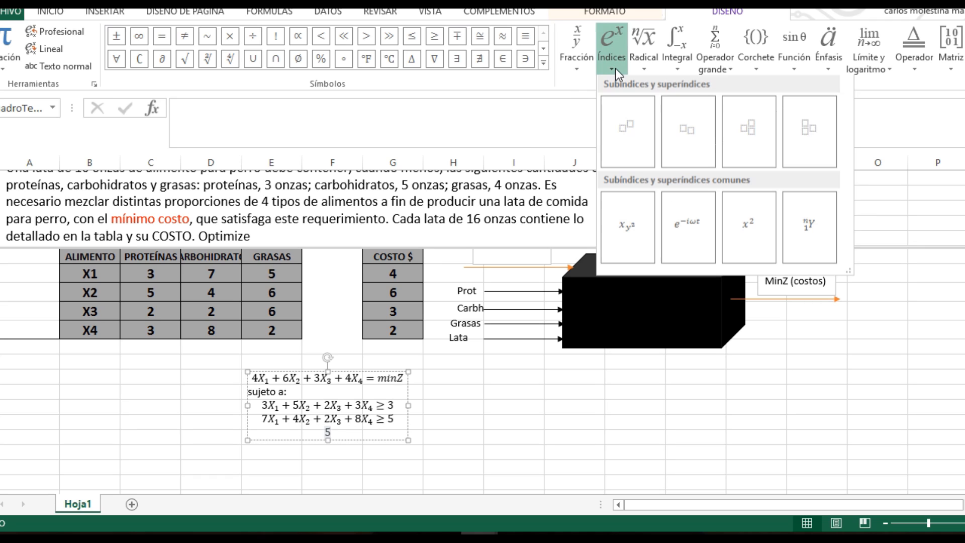
left_click(694, 135)
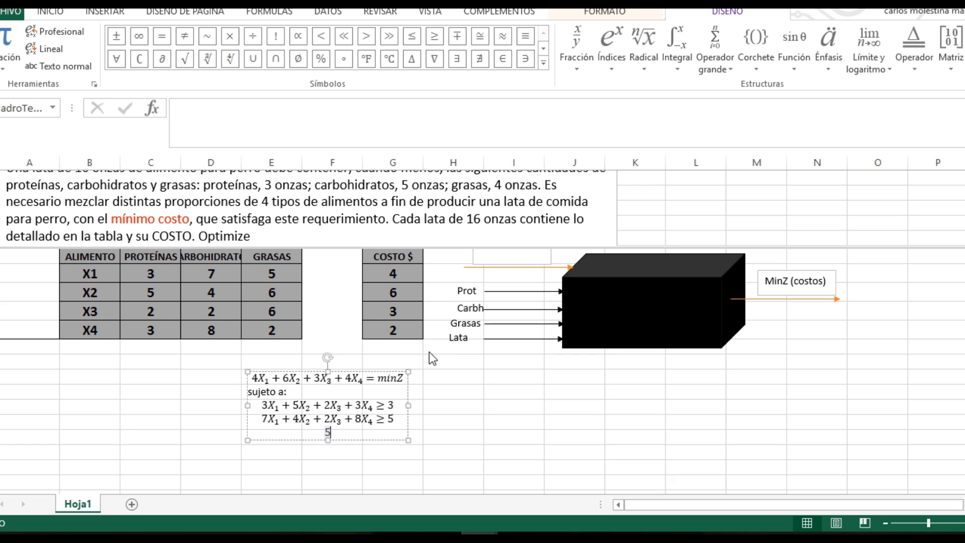
left_click(327, 432)
type("X")
key("Right")
type("1")
key("Right")
Add the term "+ 6X₂" to the fat constraint, with the variable's 2 as a subscript
type("+ 6")
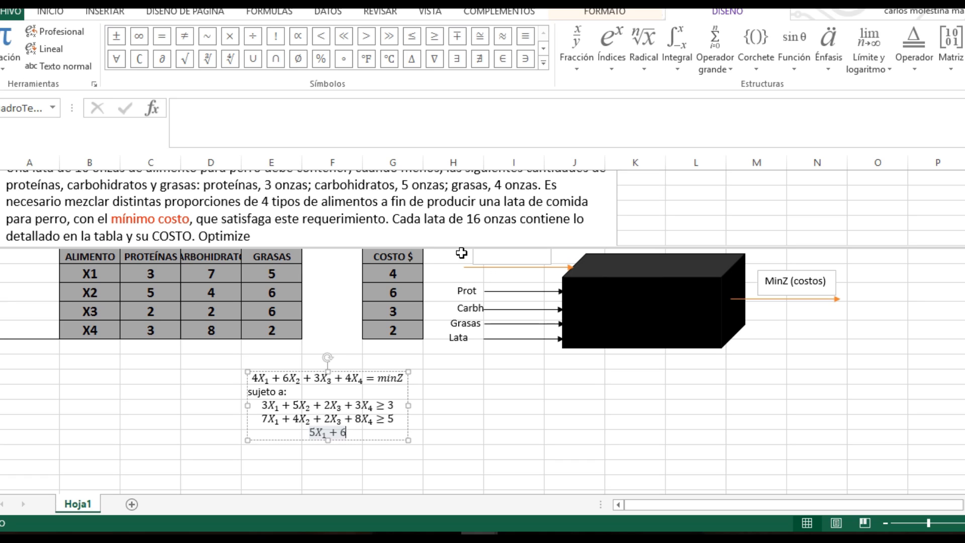
left_click(607, 72)
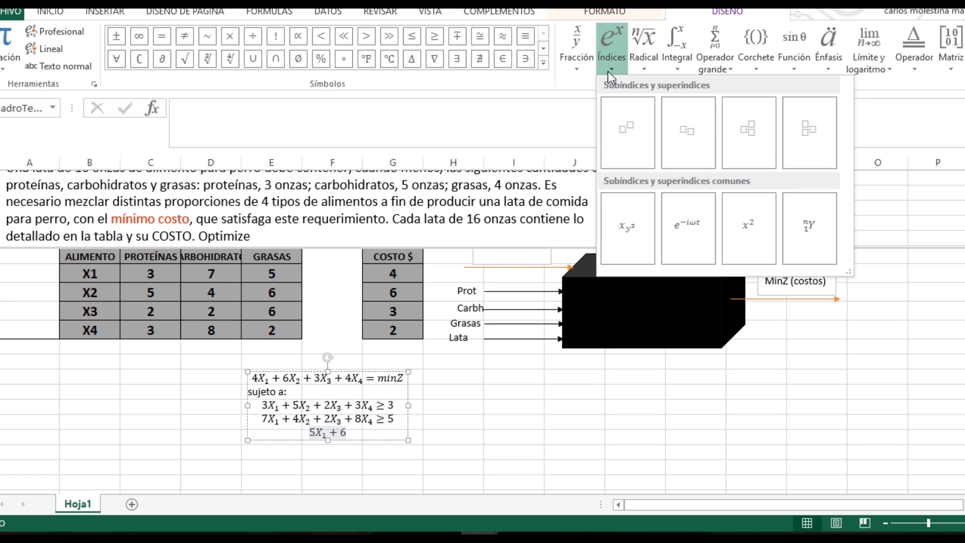
left_click(451, 347)
type("_")
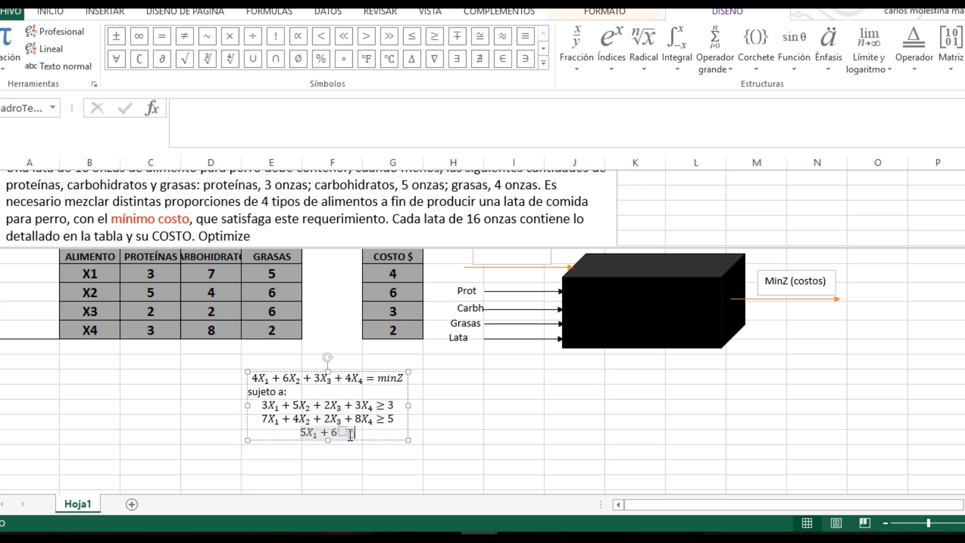
left_click(343, 433)
type("X")
type("2 ")
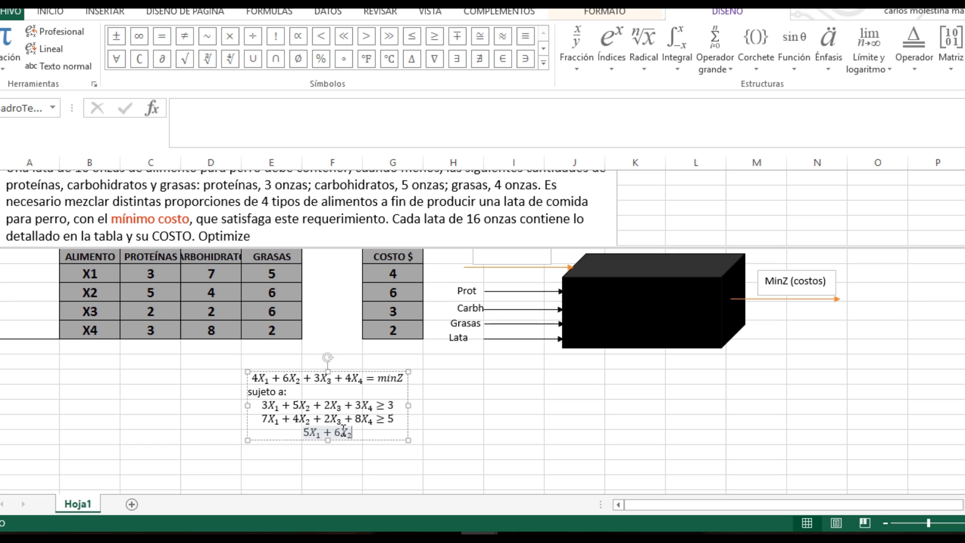
Add the term "+ 6X₃" to the fat constraint, with the variable's 3 as a subscript
type("+ ")
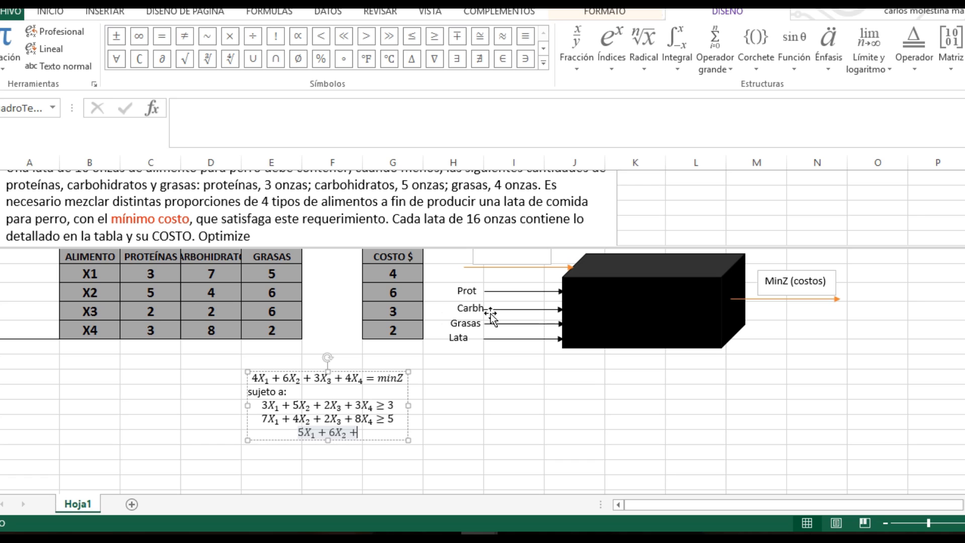
type("6")
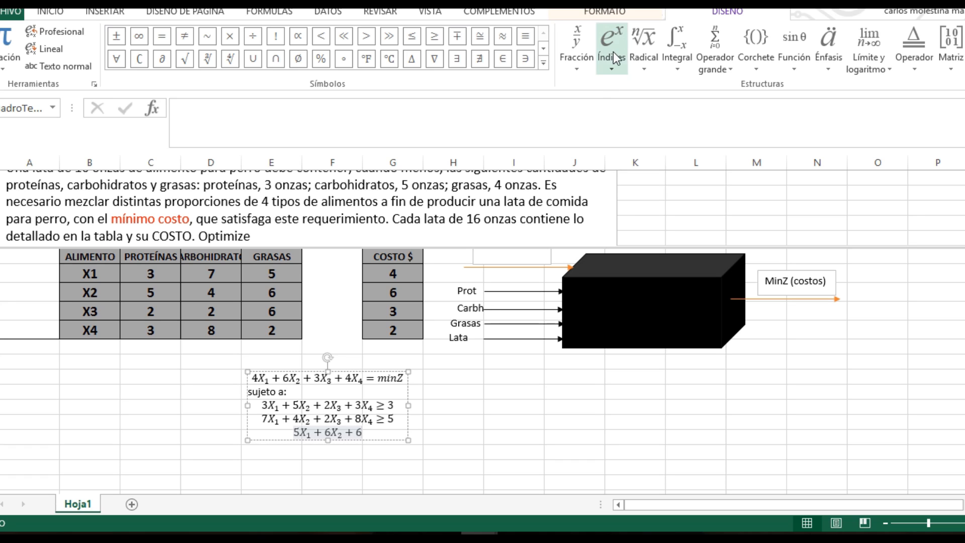
left_click(611, 65)
left_click(686, 139)
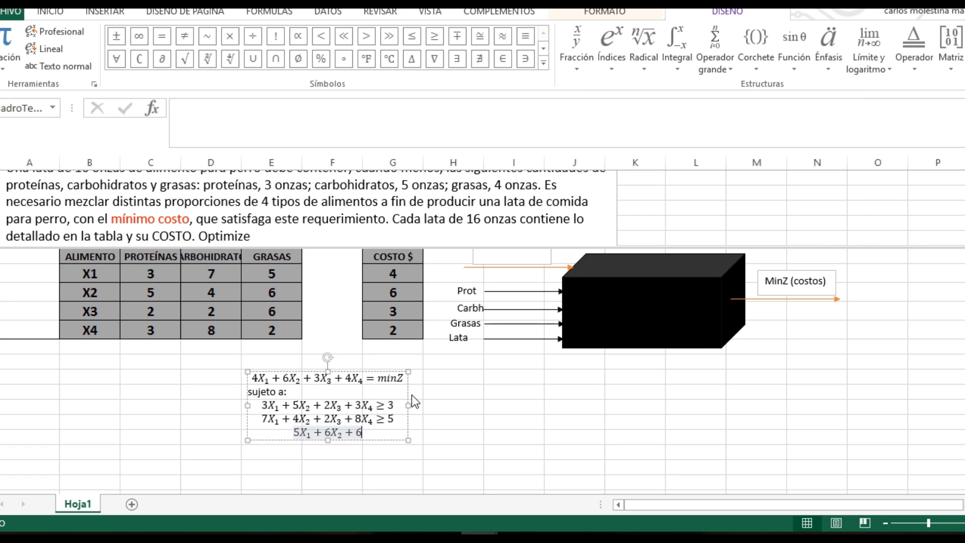
left_click(358, 431)
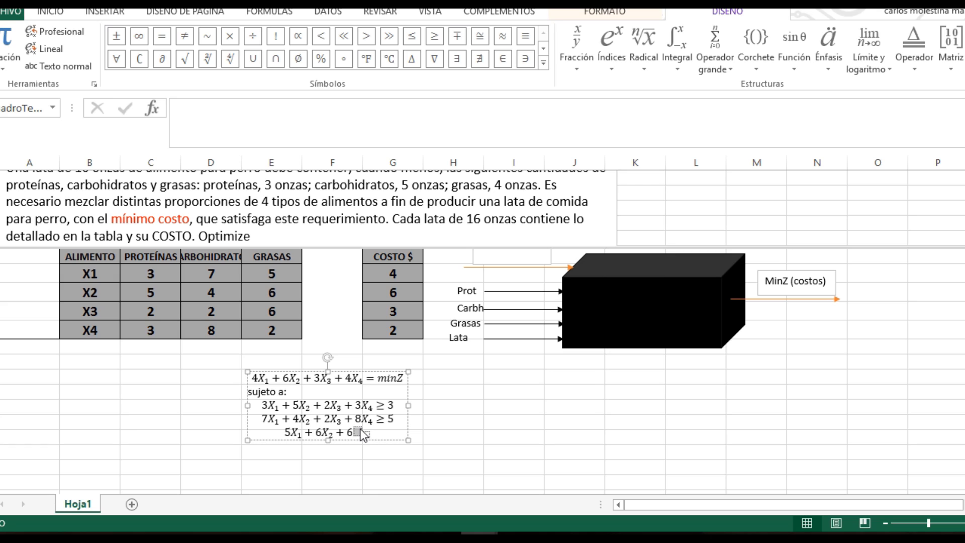
type("X")
key("Right")
type("3")
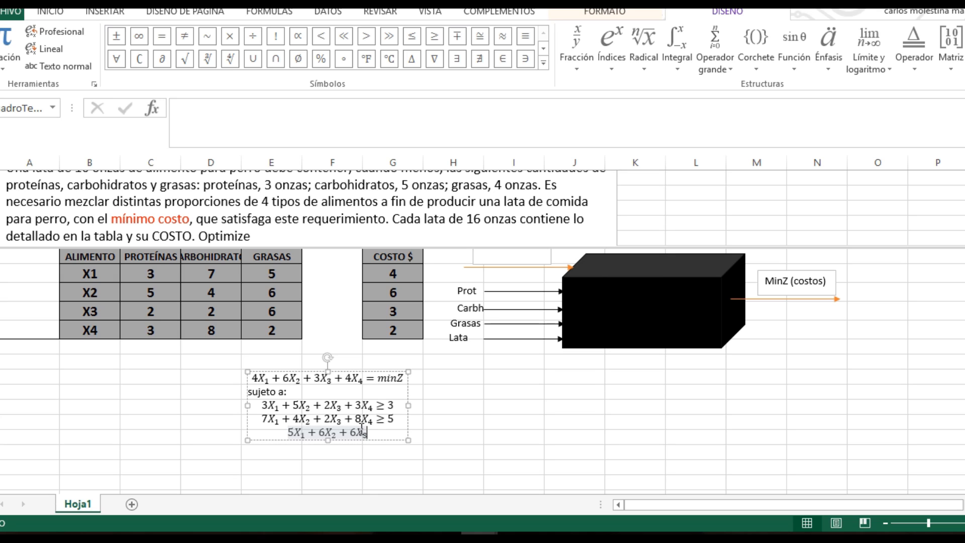
key("Right")
Complete the fat constraint with "+ 2X₄ ≥ 4", setting the variable's 4 as a subscript
type("+ ")
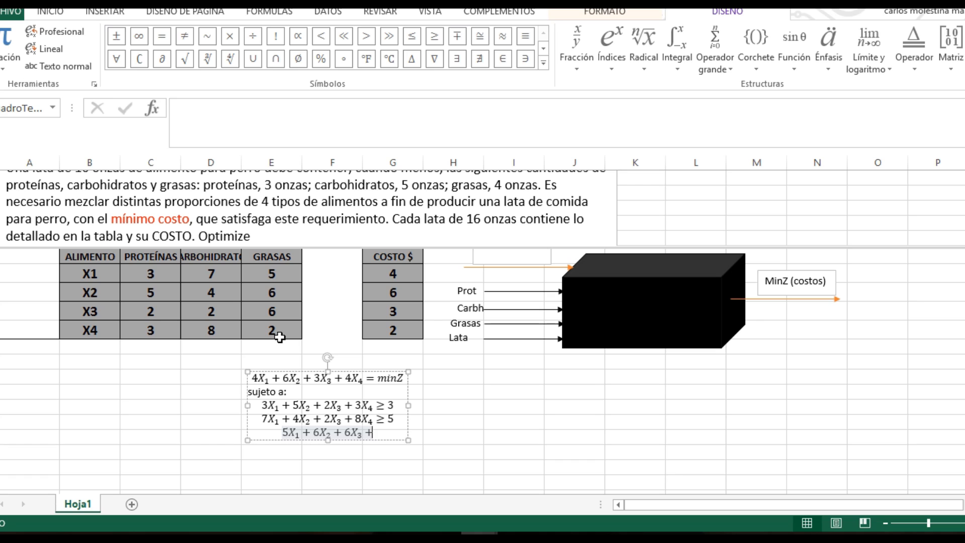
type("2")
left_click(614, 65)
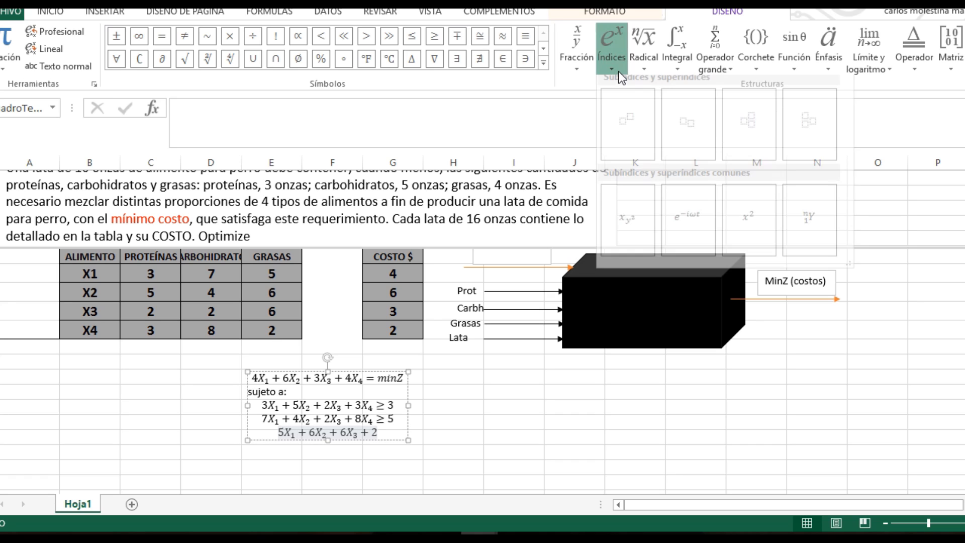
left_click(686, 134)
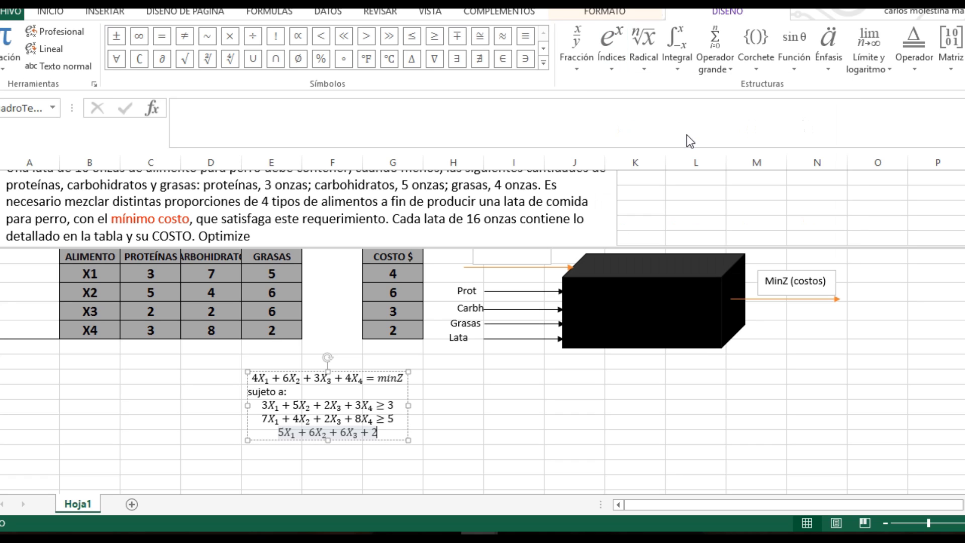
left_click(377, 433)
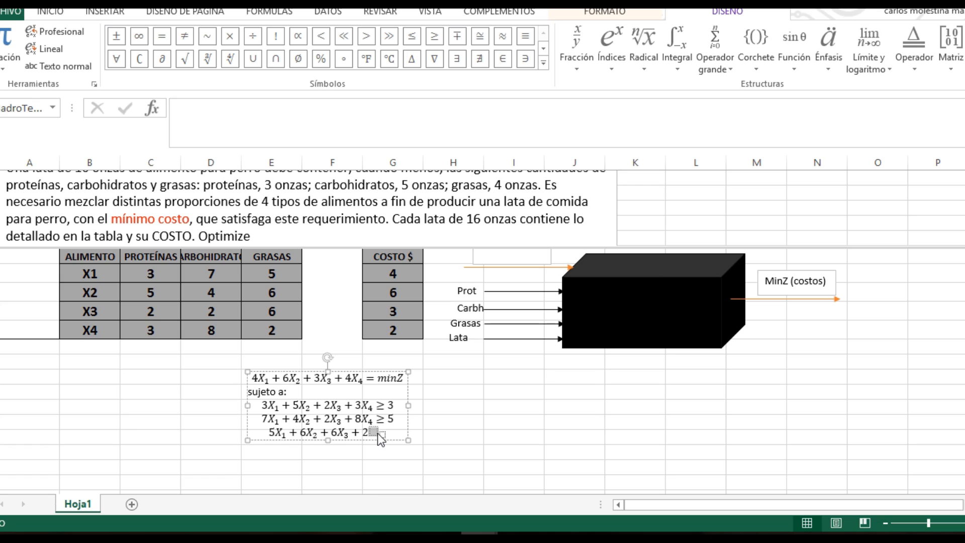
type("X")
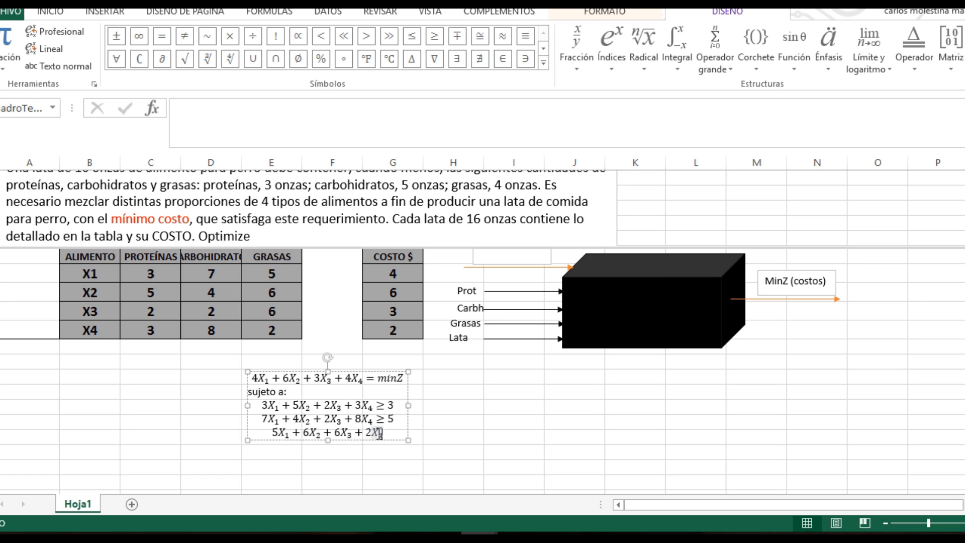
type("4")
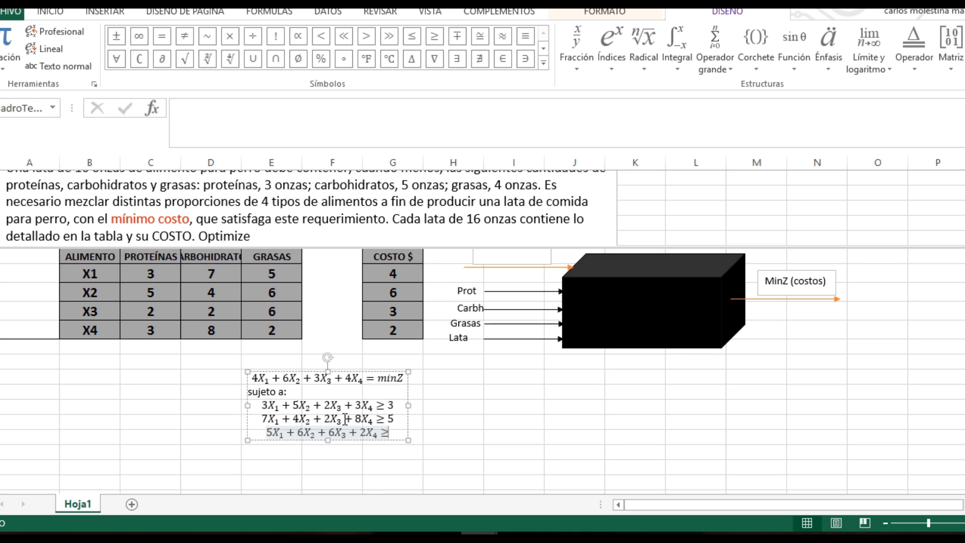
type("4")
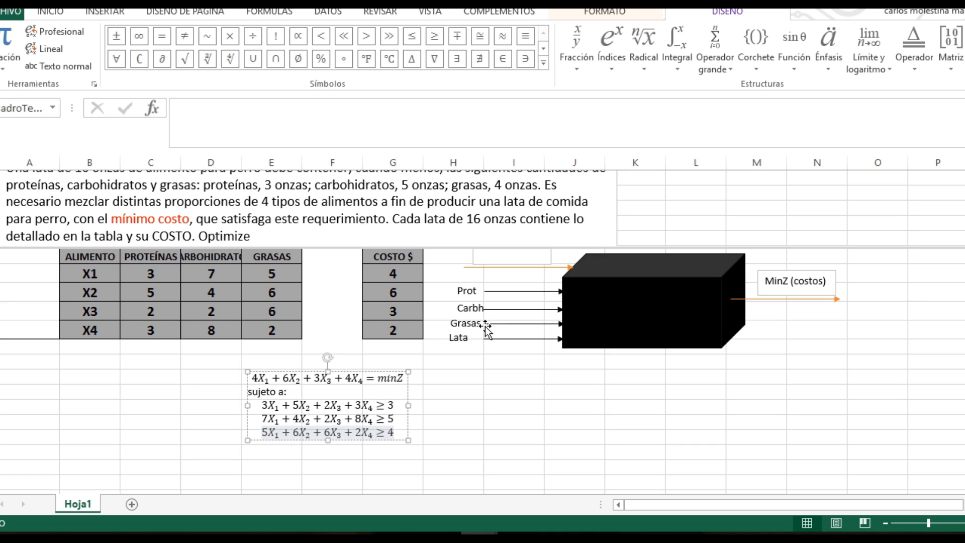
Insert a new equation on the line below the fat constraint and enter X₁ as the can constraint's first term
left_click(415, 432)
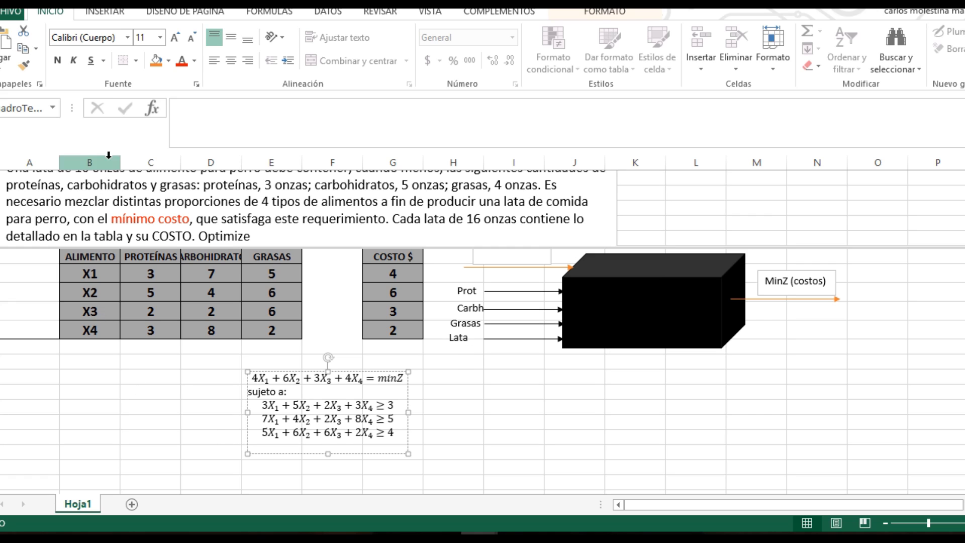
left_click(105, 12)
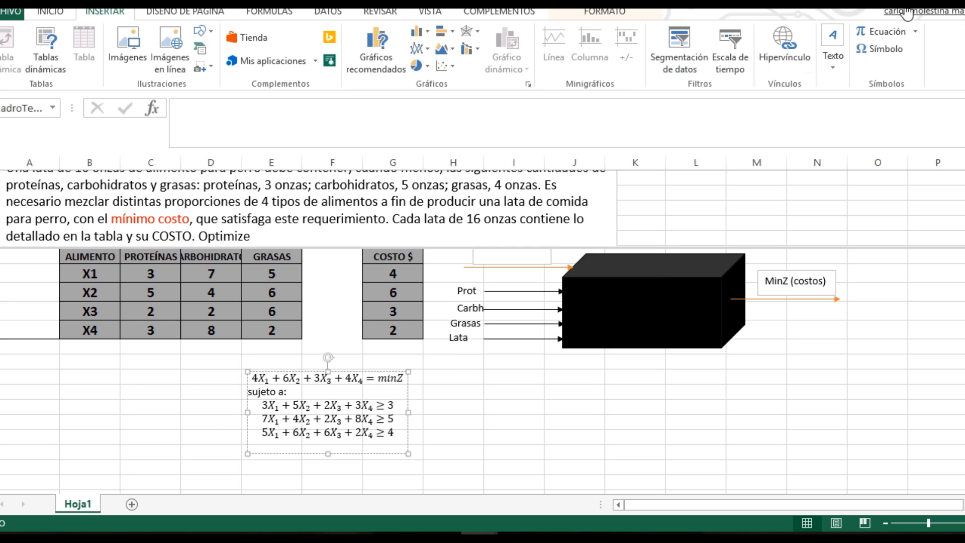
left_click(880, 40)
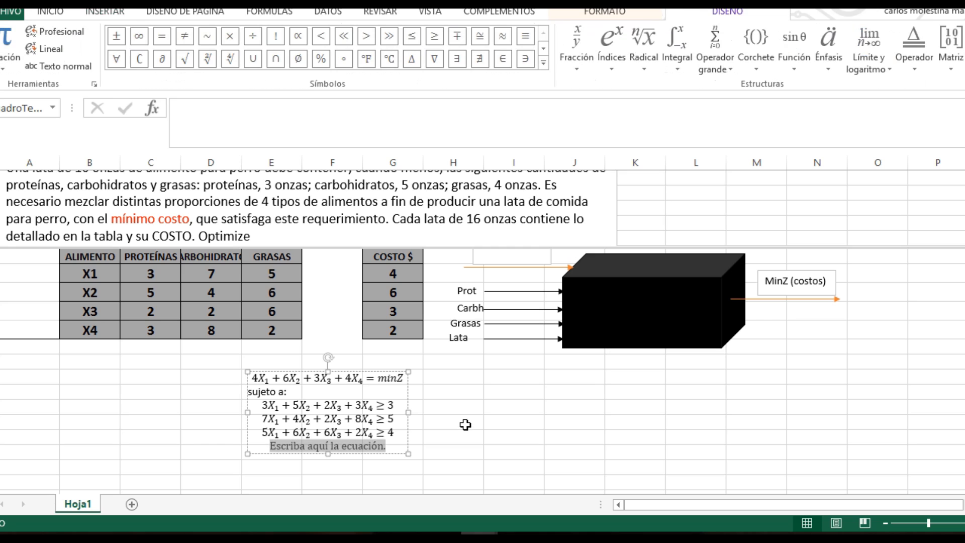
left_click(610, 68)
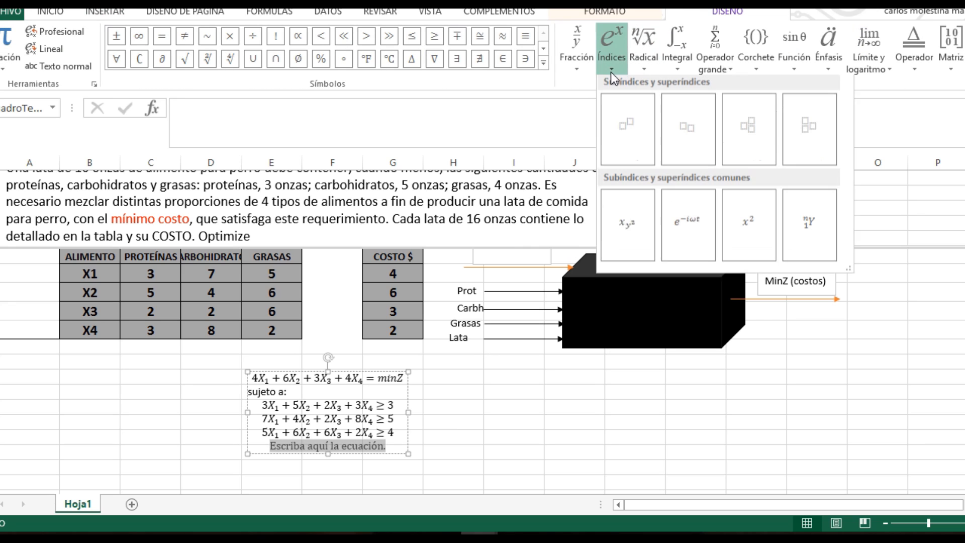
left_click(686, 137)
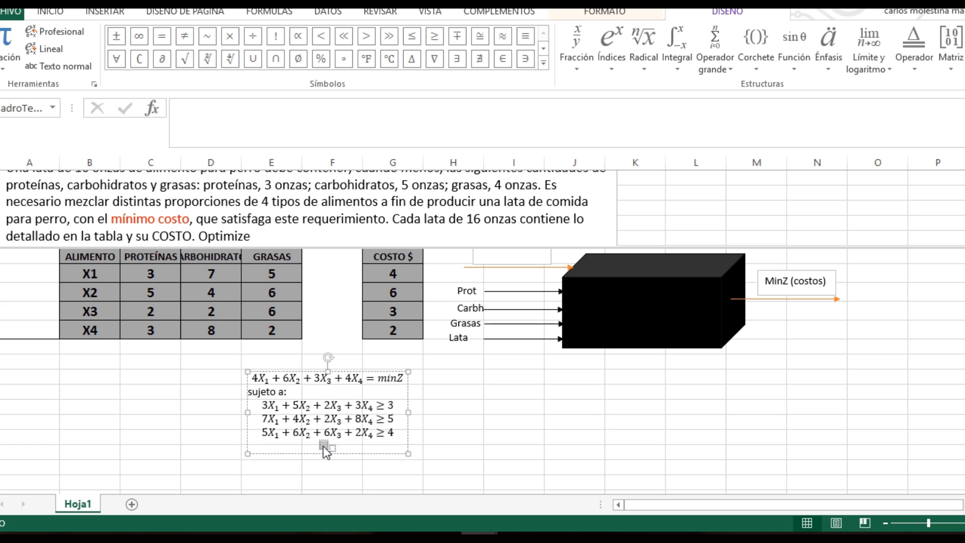
type("X")
key("Right")
type("1")
key("Right")
Add the term "+ X₂" to the can constraint, with the variable's 2 as a subscript
type("+")
left_click(612, 74)
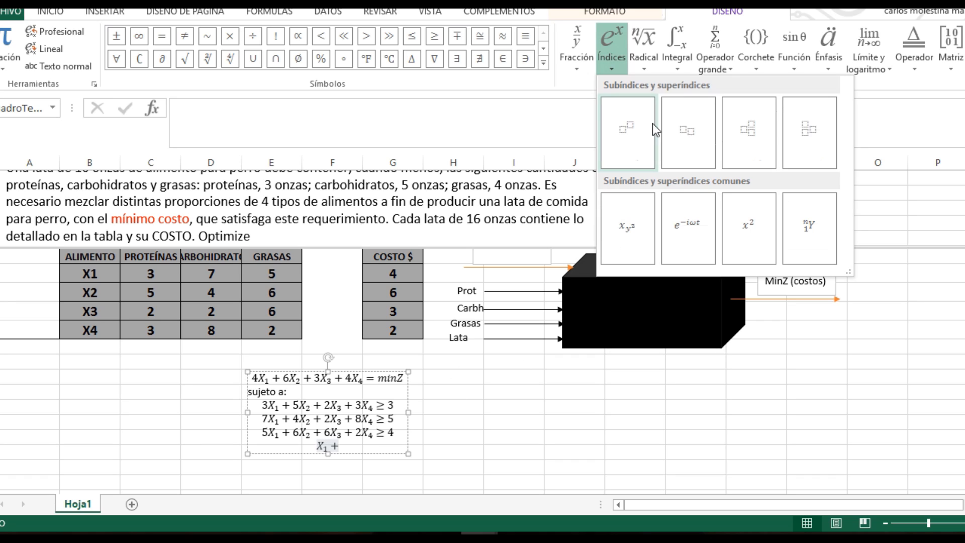
left_click(686, 134)
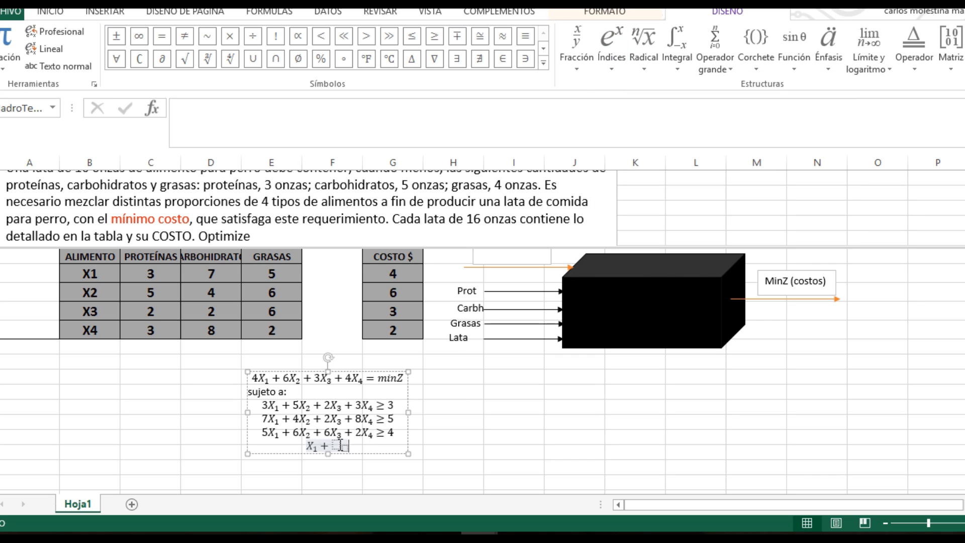
left_click(337, 445)
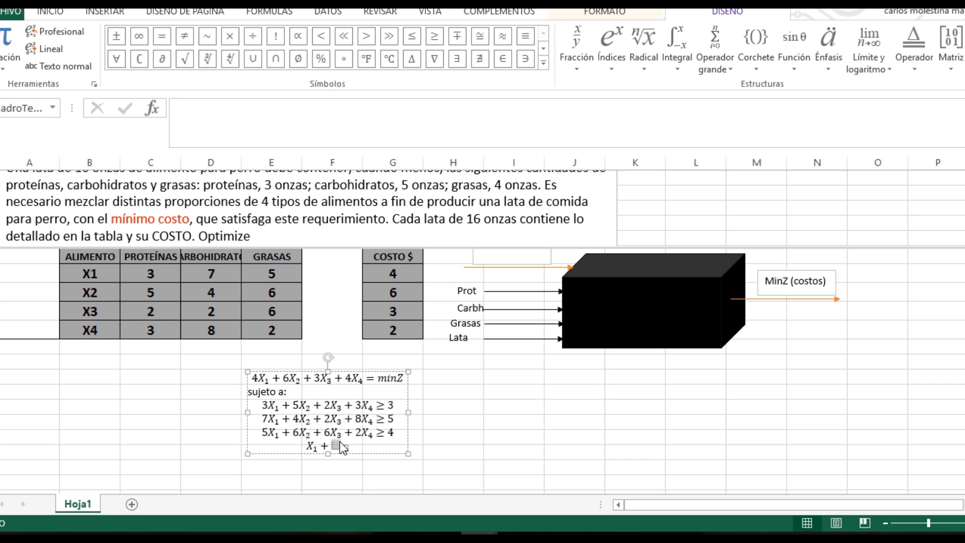
type("X2 ")
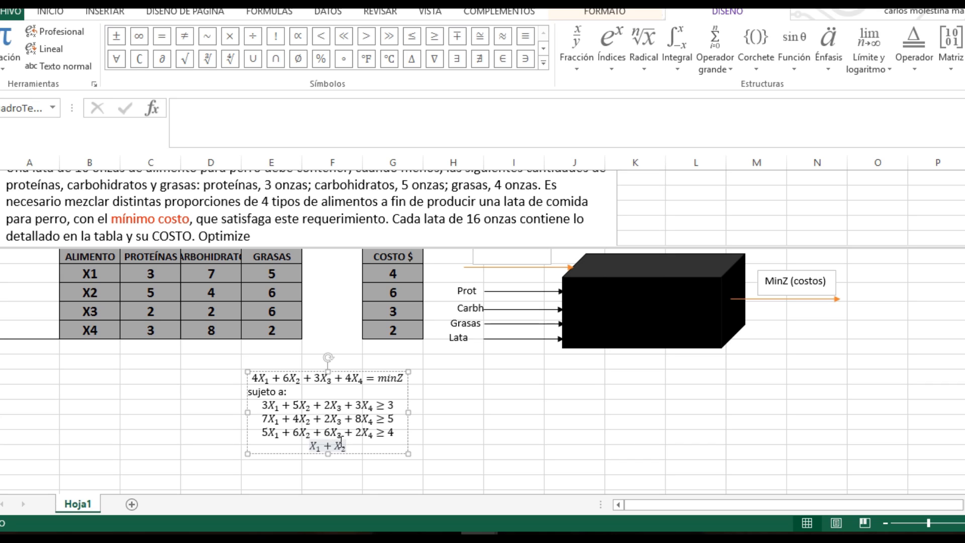
Extend the can constraint with "+ X₃ +", setting the variable's 3 as a subscript
type("+")
left_click(613, 70)
left_click(687, 160)
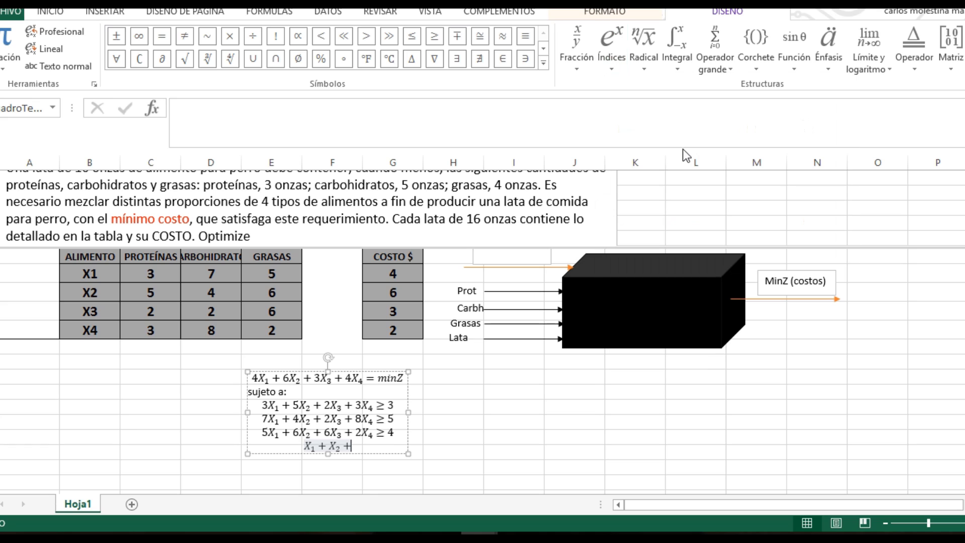
left_click(349, 445)
type("X")
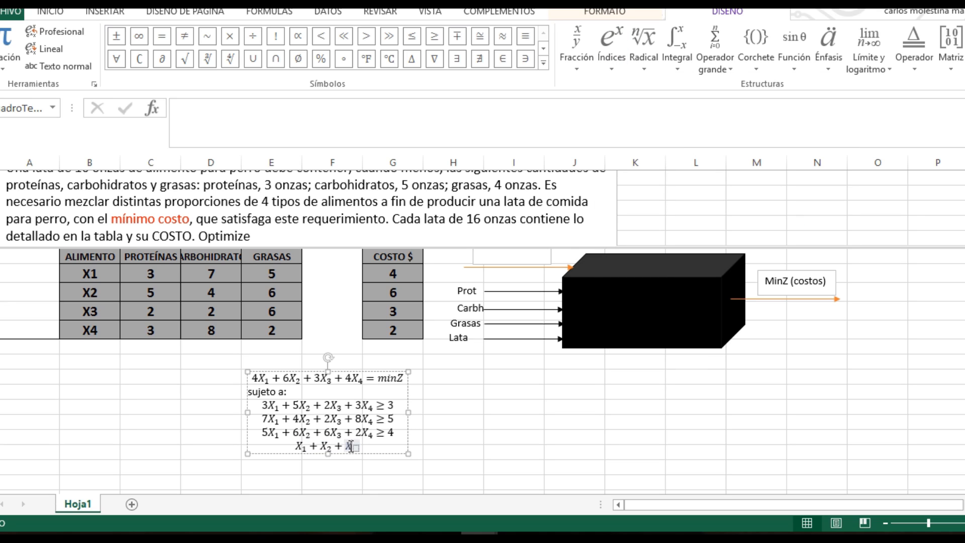
type("3 +")
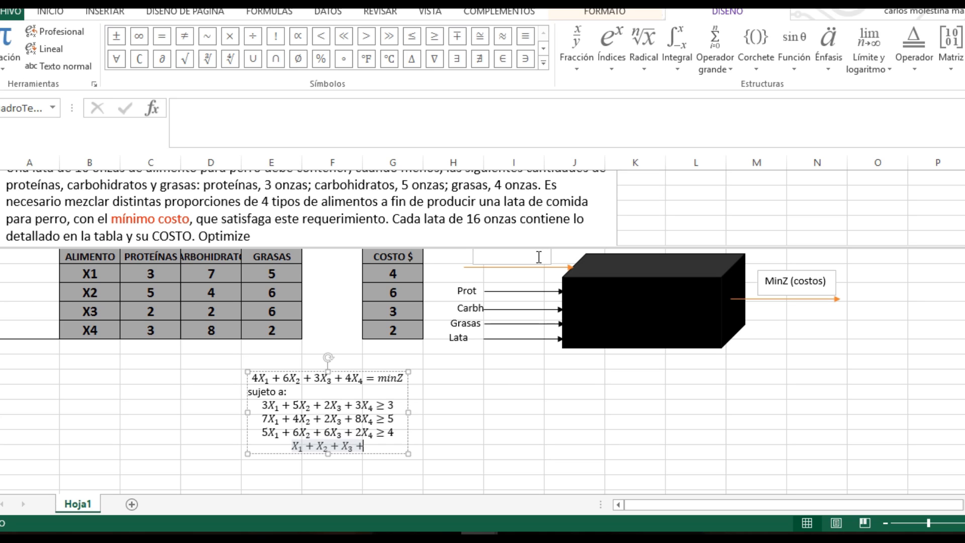
Complete the can constraint with "X₄ = 1", setting the variable's 4 as a subscript
left_click(610, 65)
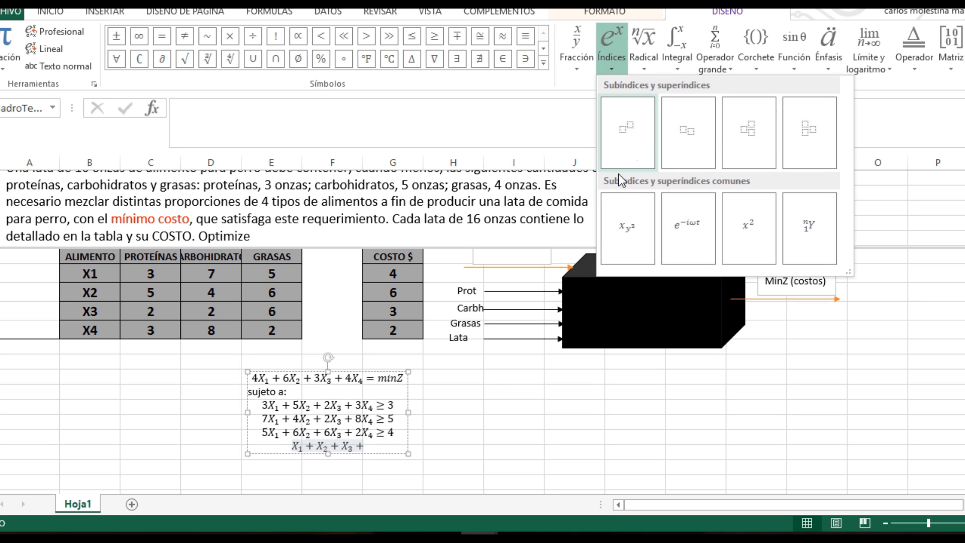
left_click(679, 141)
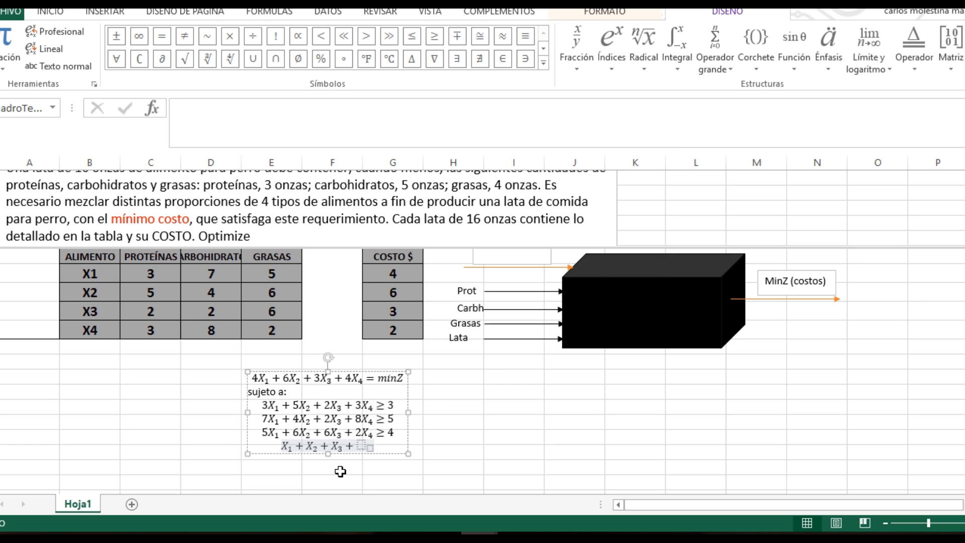
left_click(362, 444)
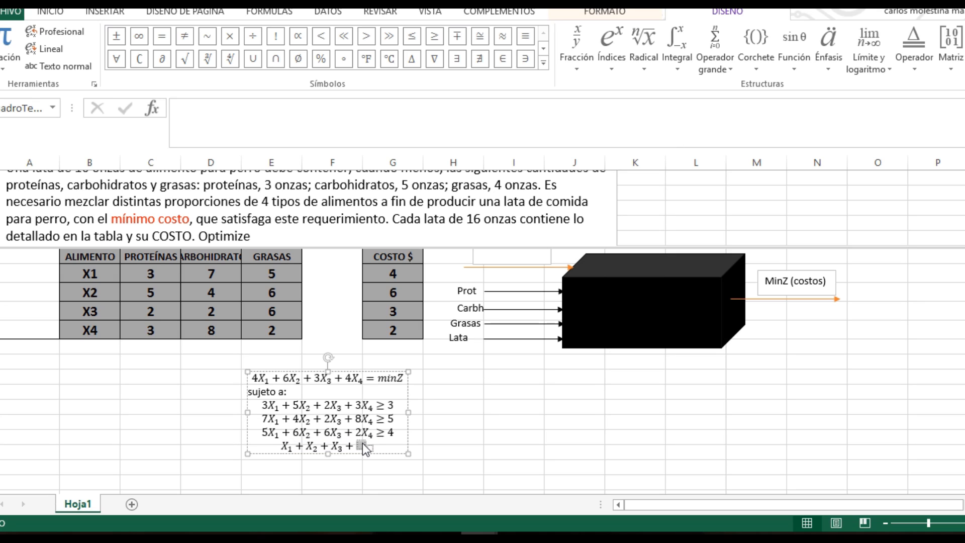
type("X4")
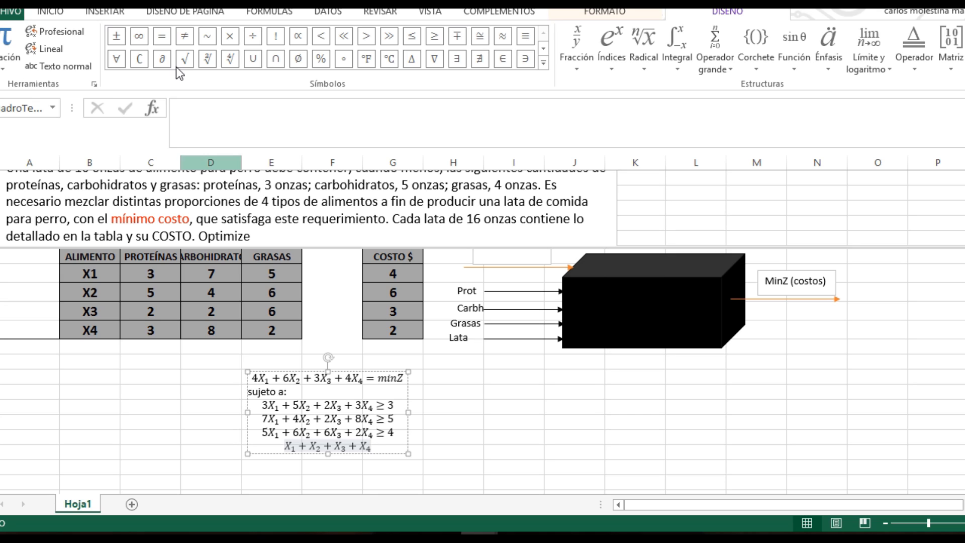
left_click(161, 37)
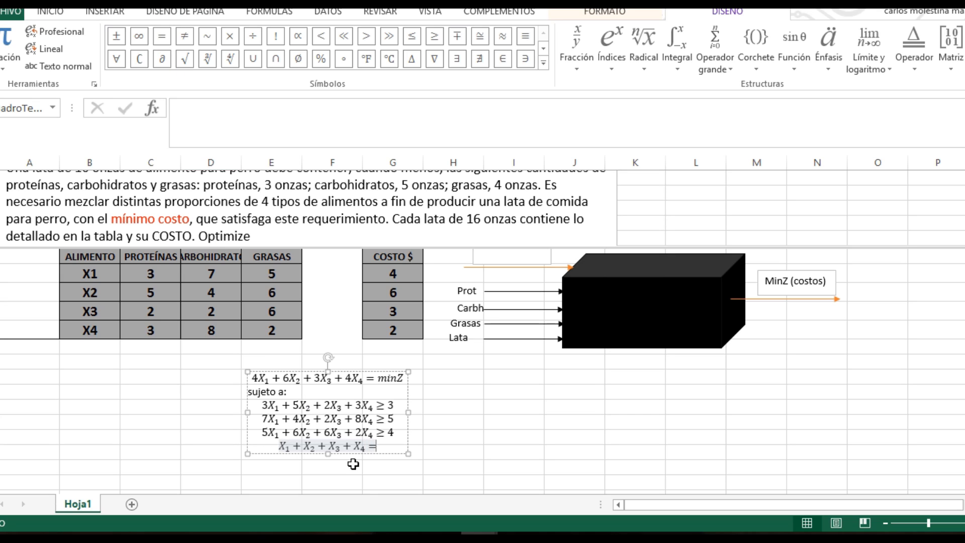
type("1")
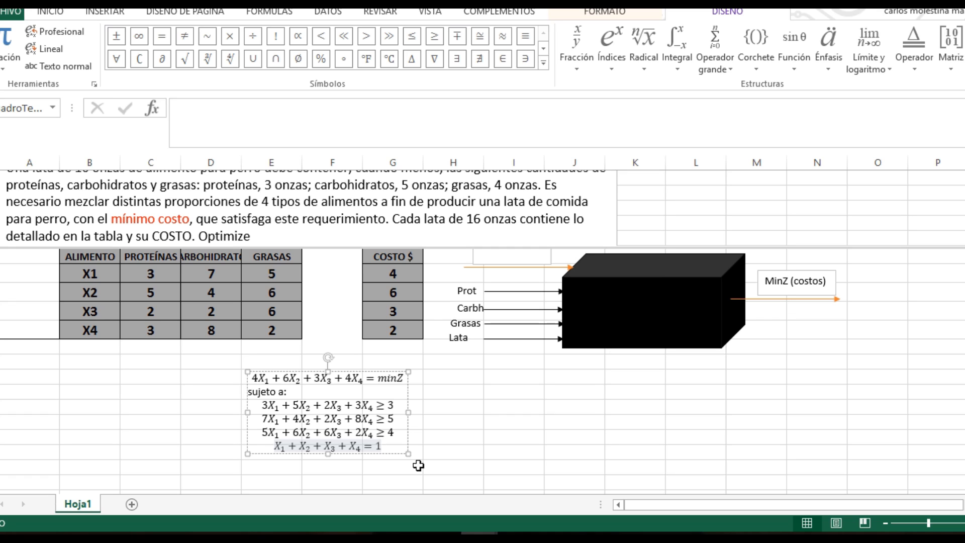
Insert a new equation below the can constraint and enter the non-negativity condition Xᵢ ≥ 0, with i as a subscript
key("Return")
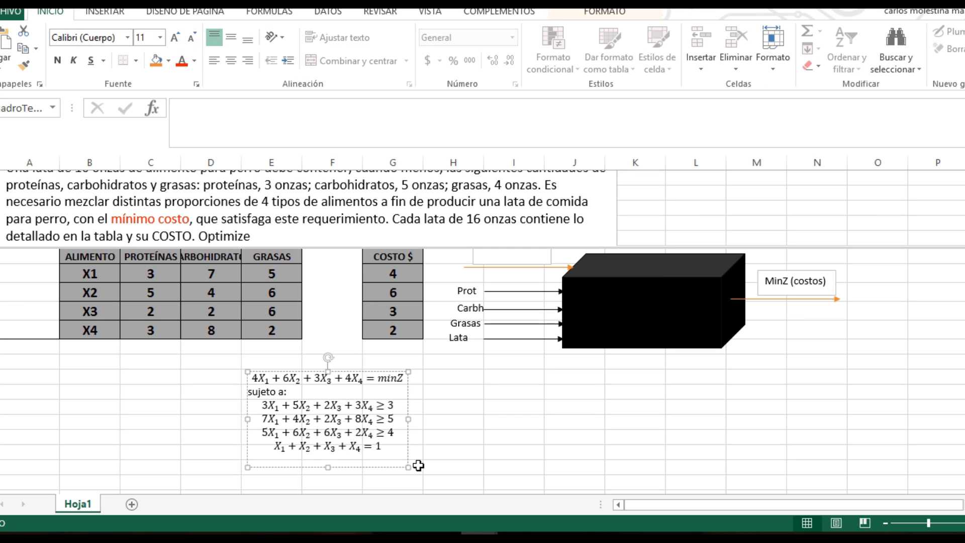
left_click(116, 14)
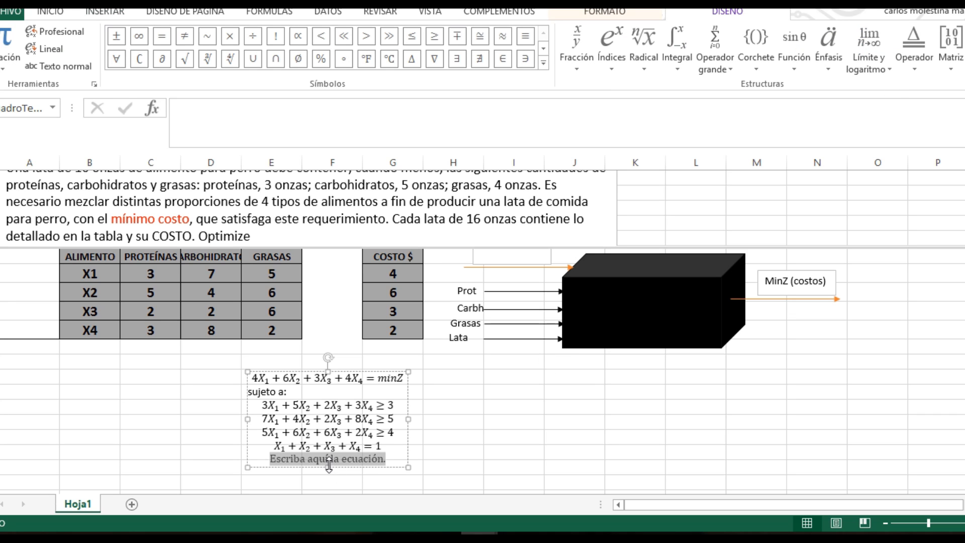
left_click(612, 51)
left_click(686, 146)
left_click(323, 458)
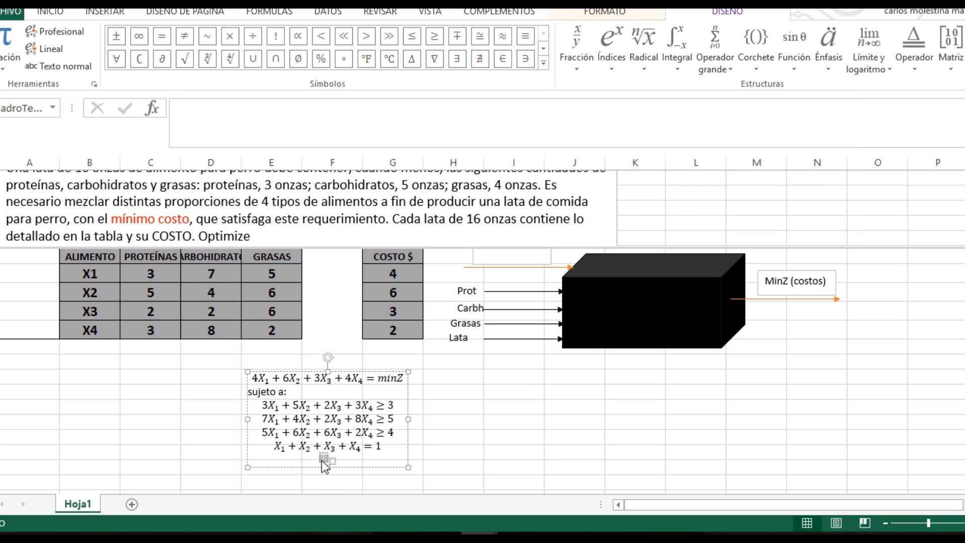
type("Xi ≥")
type("0")
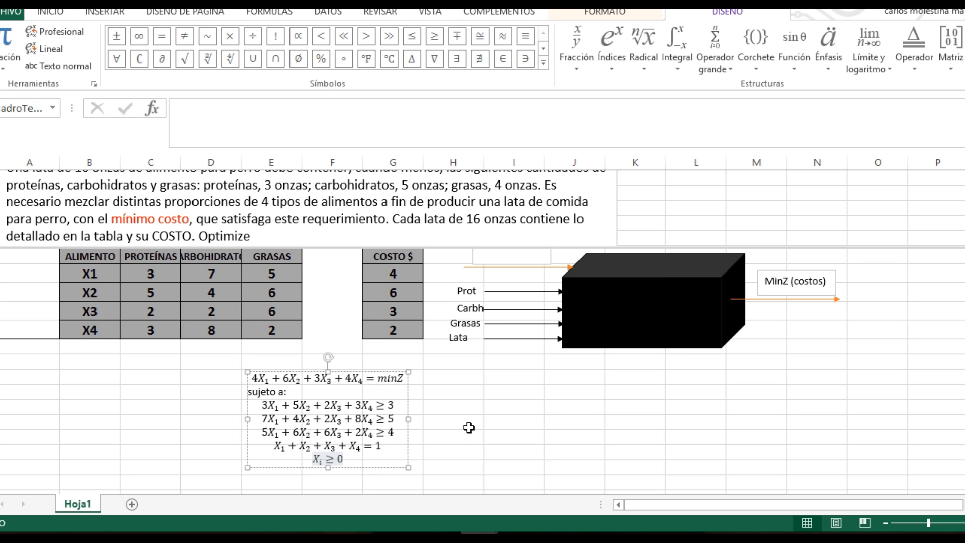
left_click(469, 428)
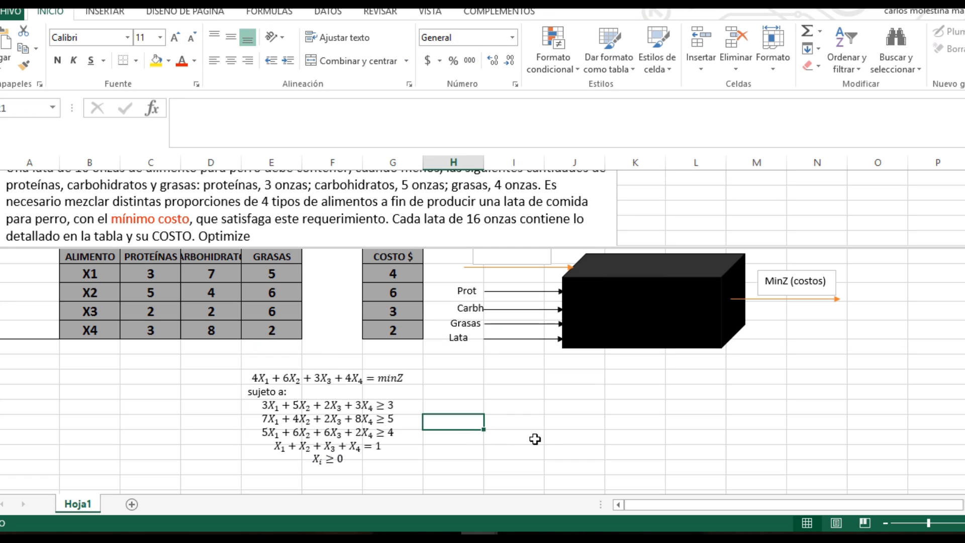
Remove the split from the worksheet window
left_click(387, 21)
left_click(433, 13)
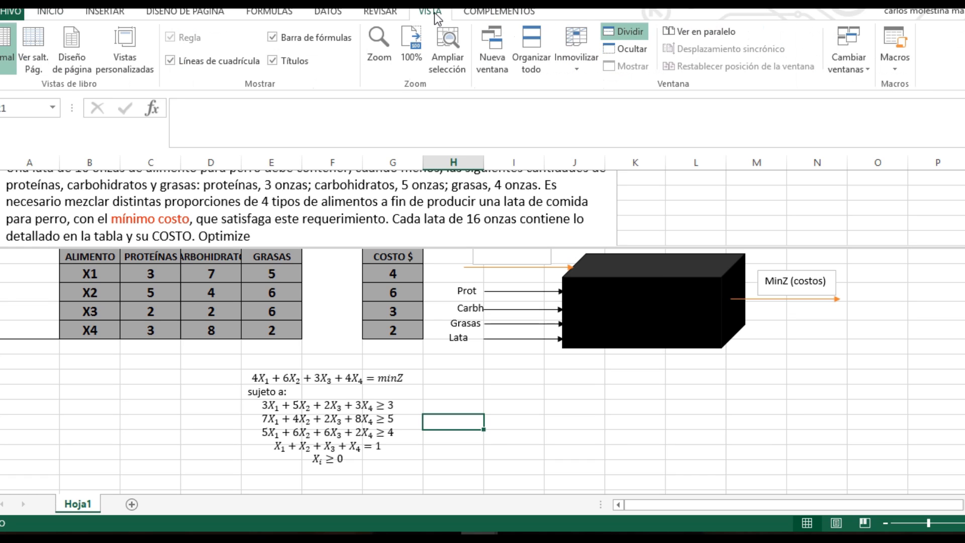
left_click(623, 31)
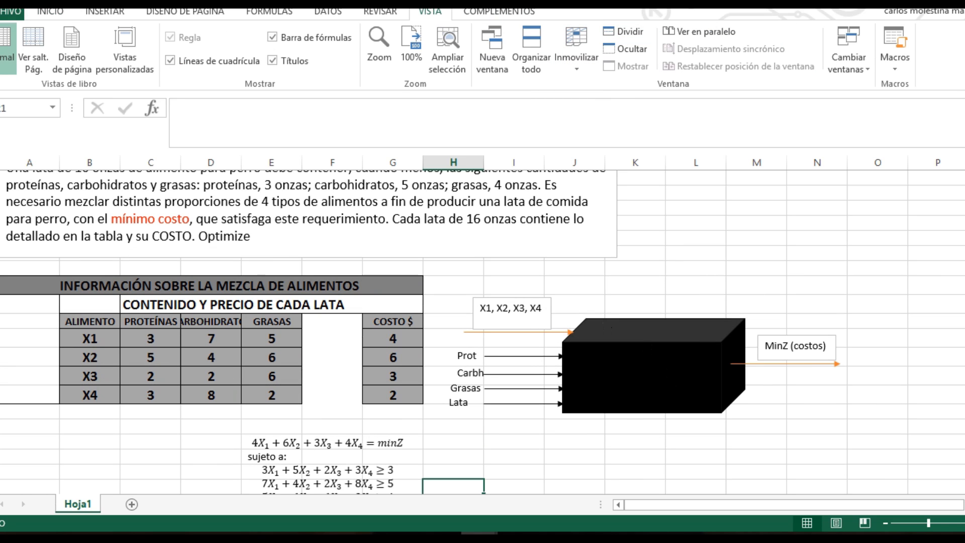
scroll(537, 396, "down", 3)
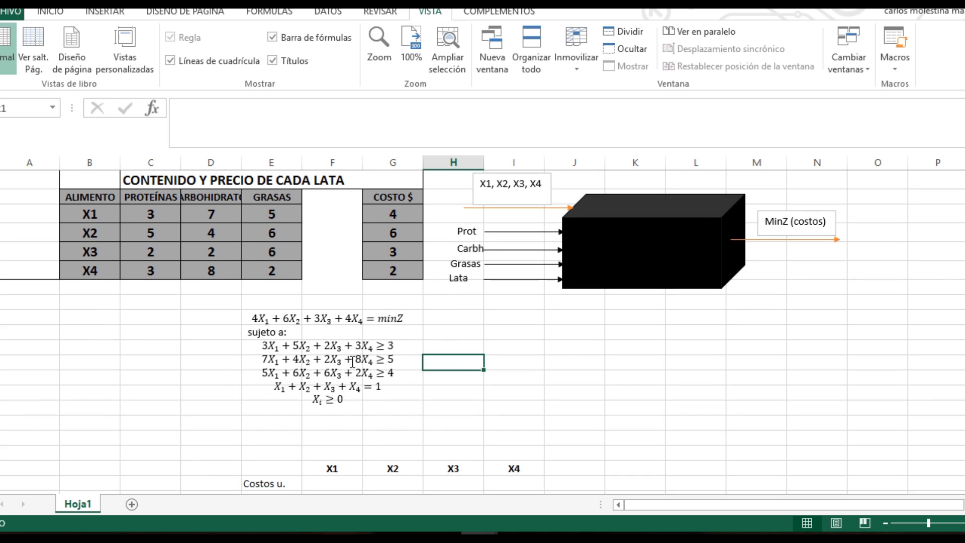
Copy the text box holding the whole model and paste it in column J, below the black-box diagram
left_click(345, 402)
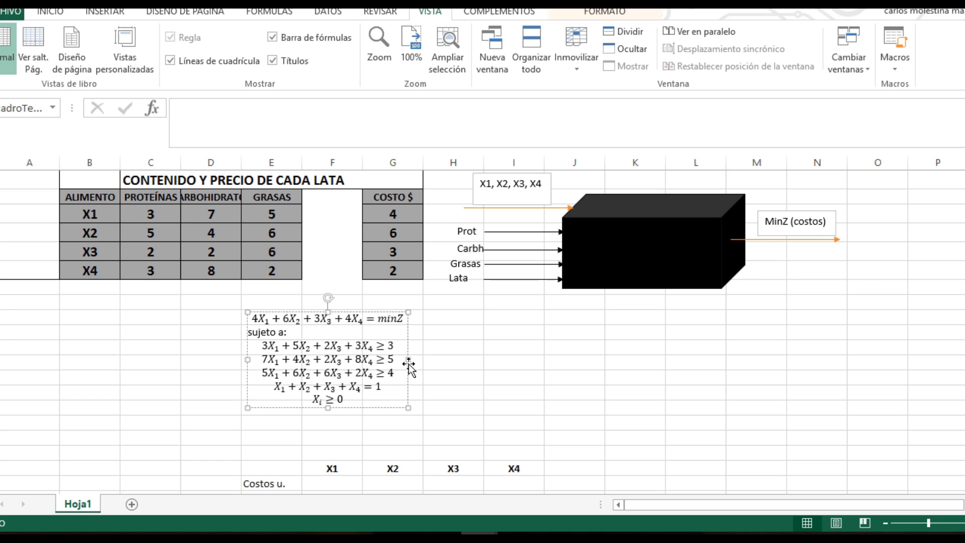
left_click(408, 363)
right_click(408, 363)
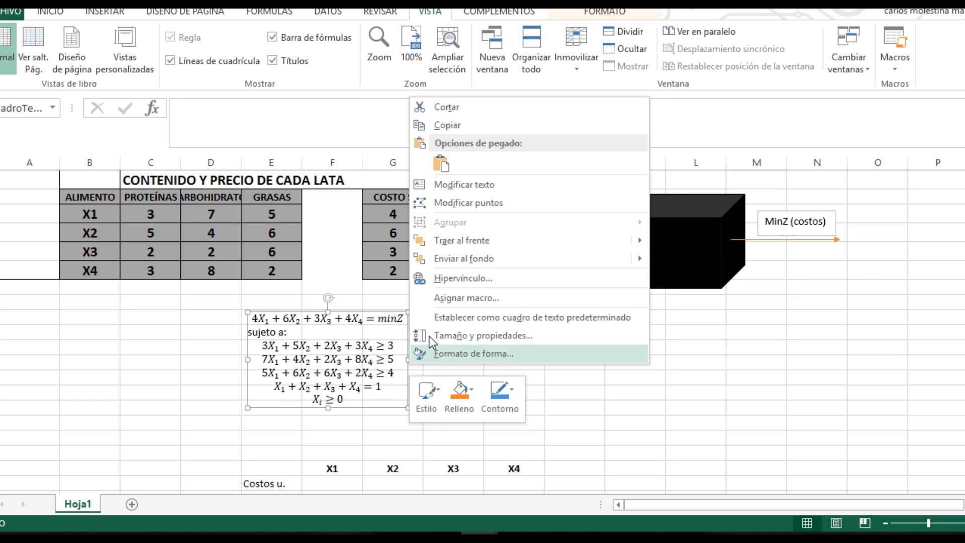
left_click(469, 128)
left_click(559, 318)
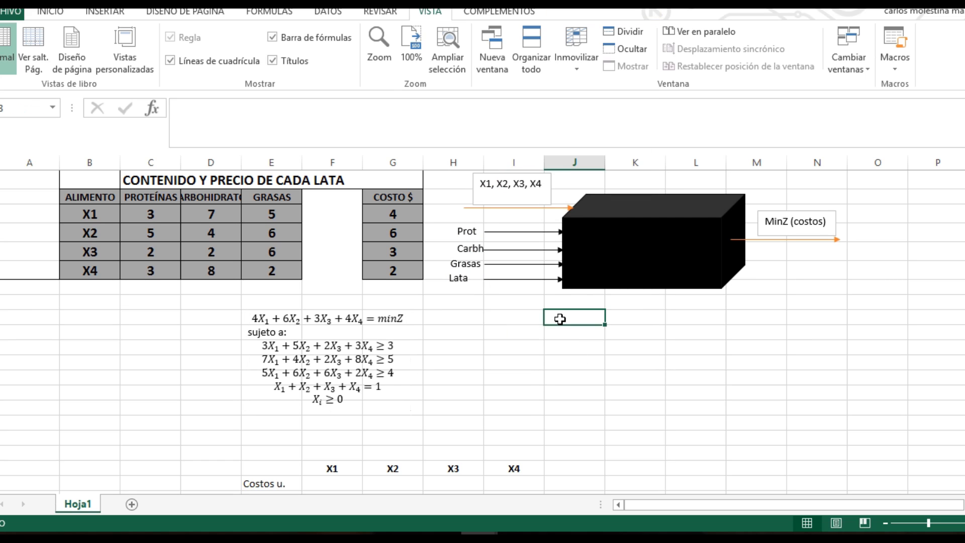
right_click(559, 319)
left_click(592, 86)
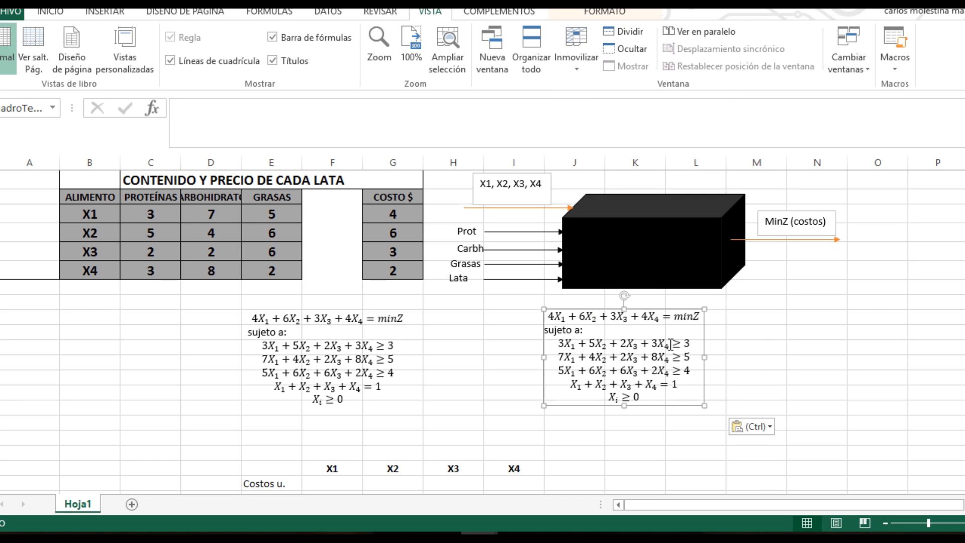
In the copied model, add a minus sign after 3X₄ in the protein constraint, outside the subscript
left_click(670, 344)
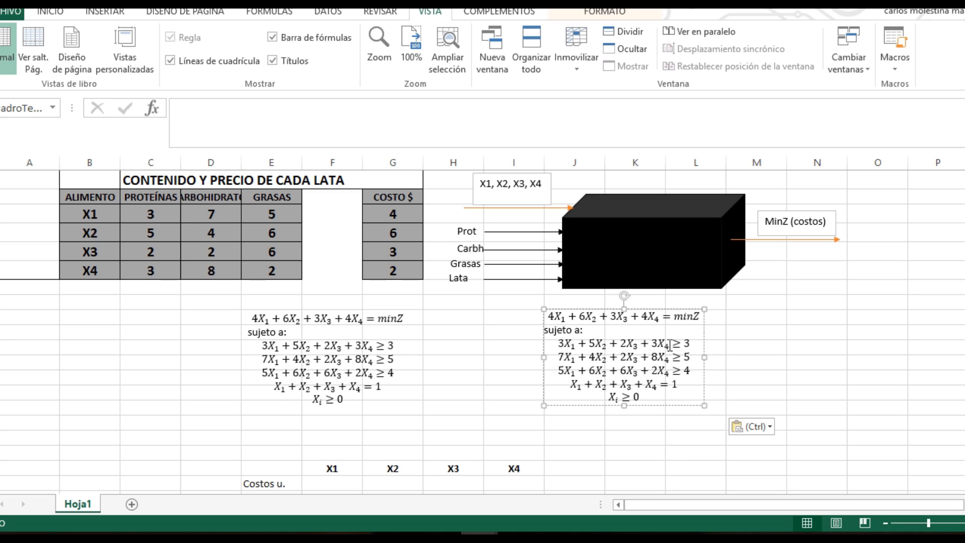
left_click(664, 345)
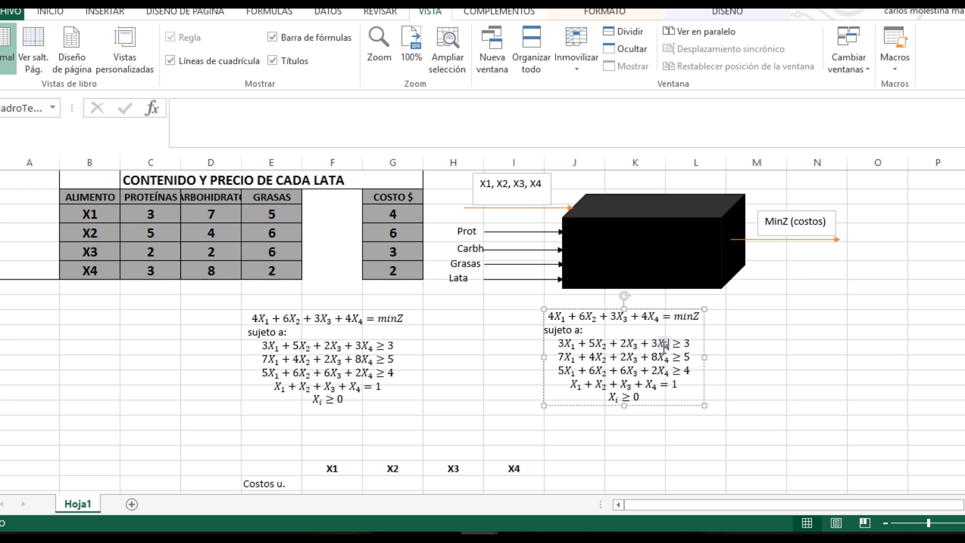
key("BackSpace")
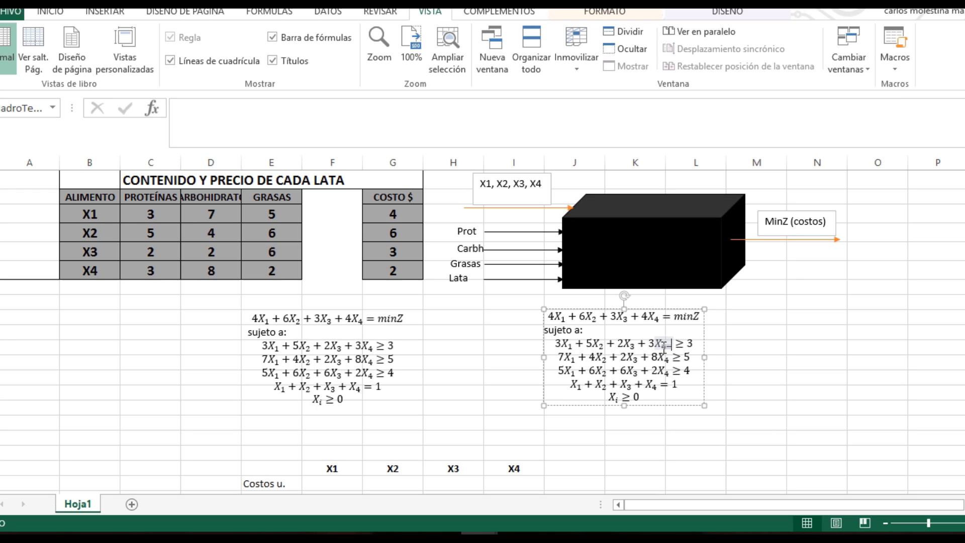
type("4")
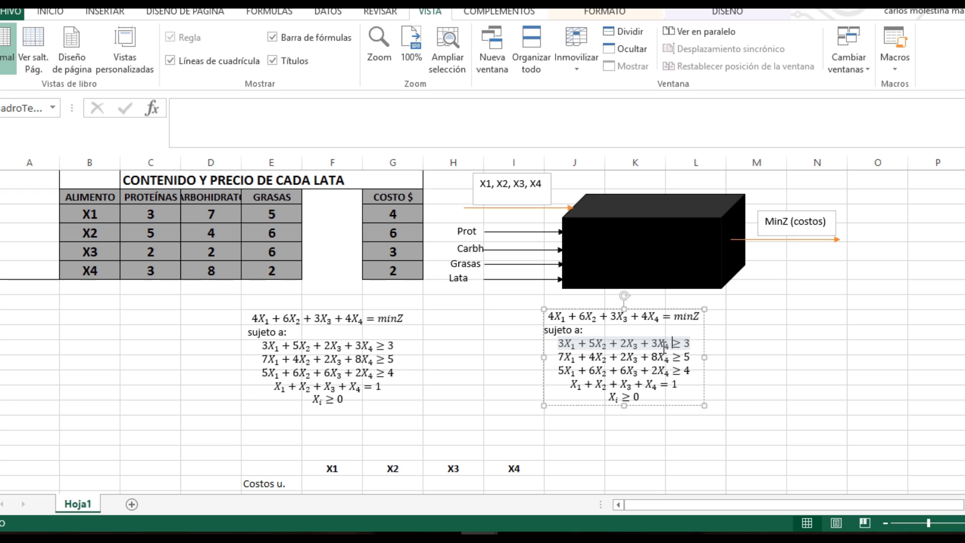
type("-")
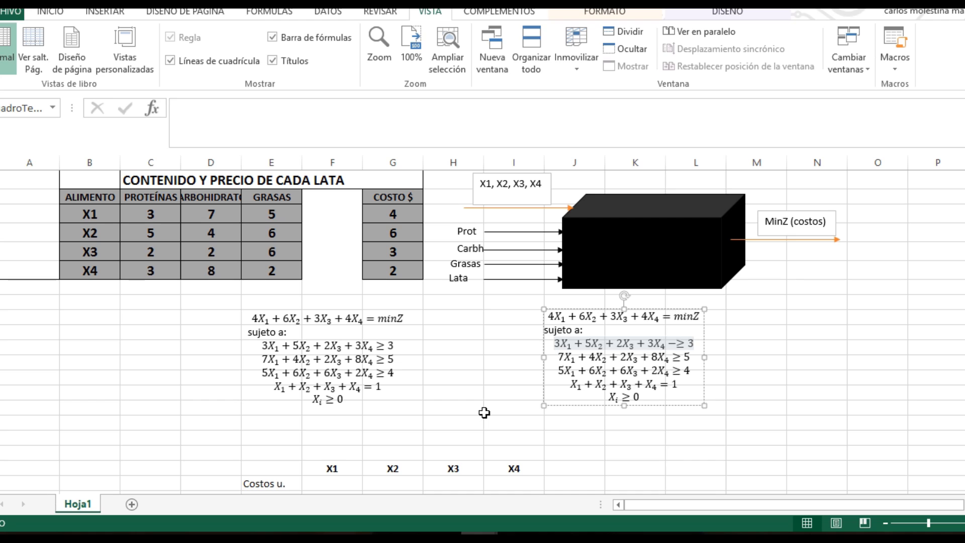
Insert an empty subscript structure after the minus sign in the copied protein constraint
type("e")
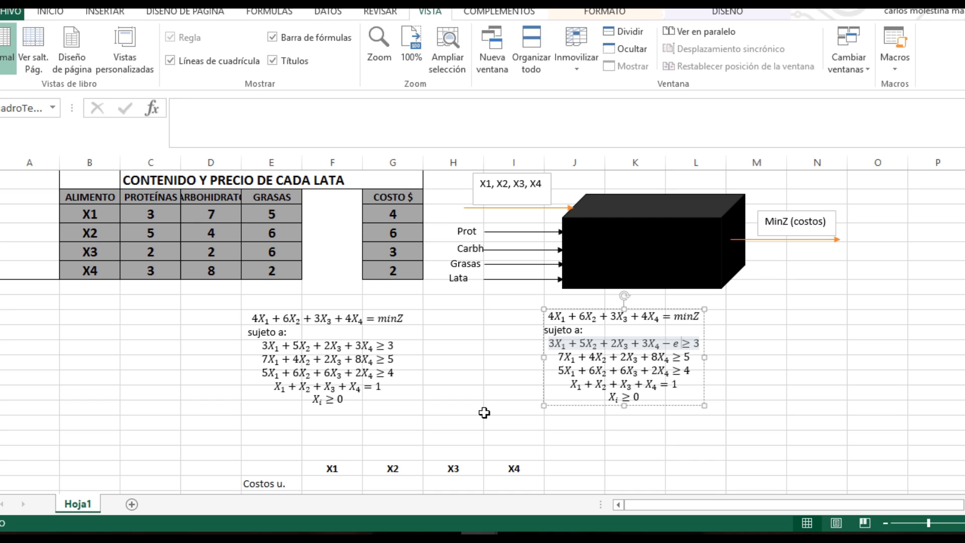
key("BackSpace")
left_click(727, 11)
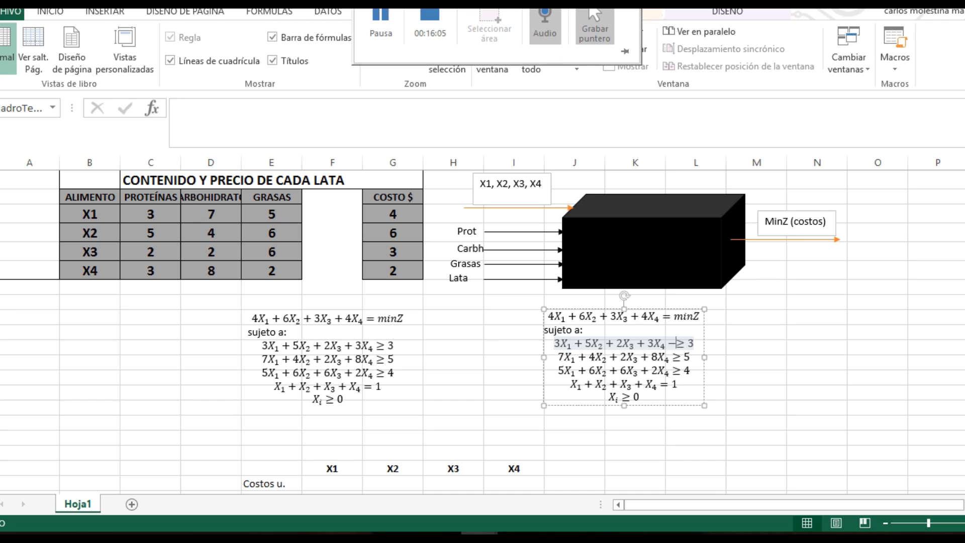
left_click(605, 69)
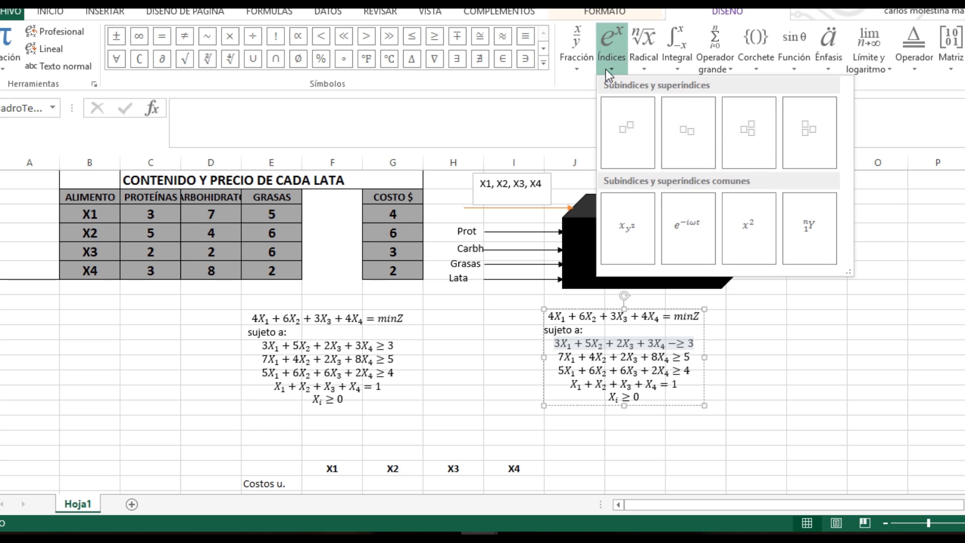
left_click(685, 132)
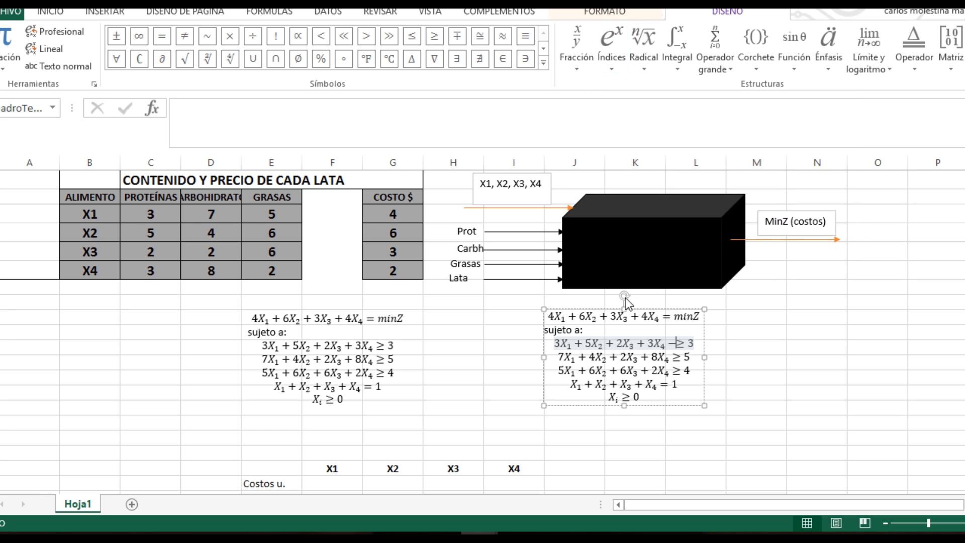
Complete the first constraint of the model beneath the black box with excess variable e₁ after the minus sign, replacing ≥ with =
left_click(676, 344)
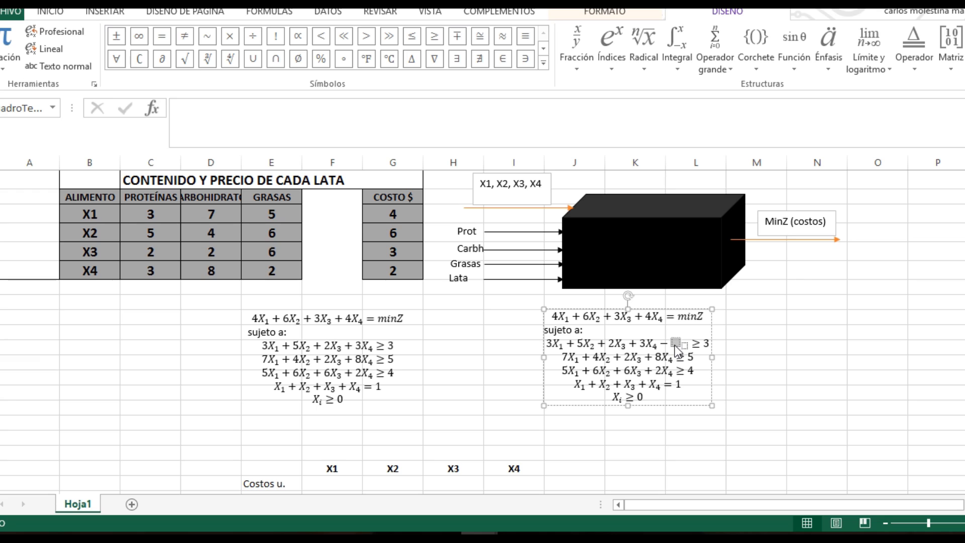
type("e")
key("Right")
type("1")
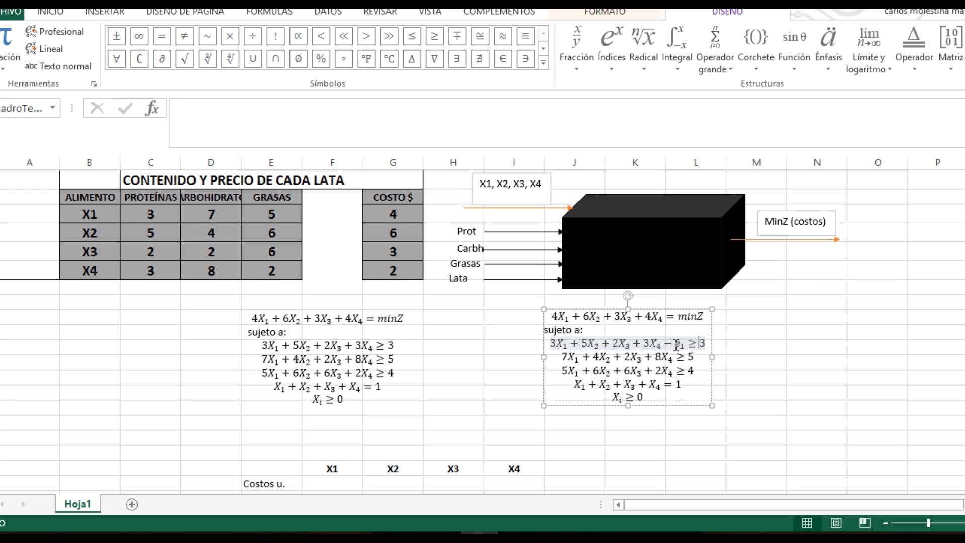
key("Delete")
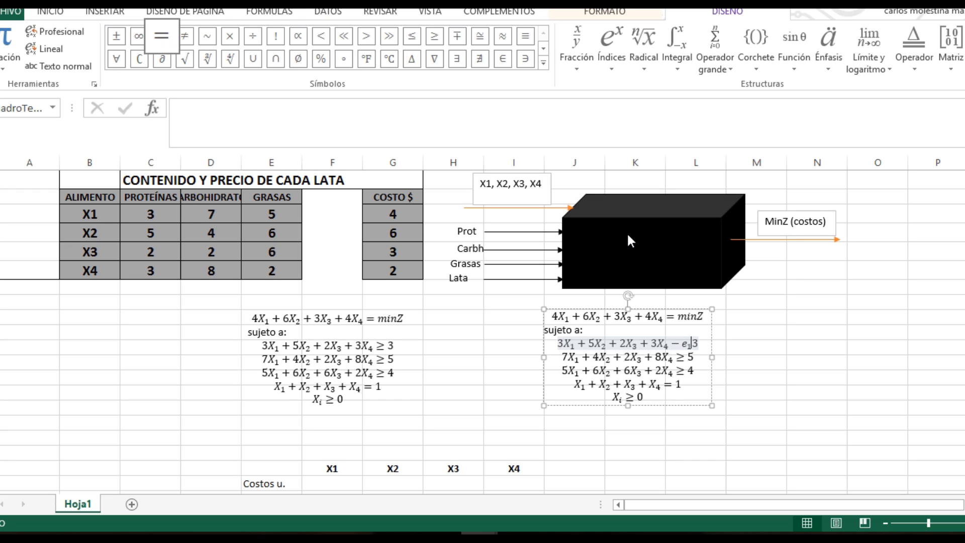
type("=")
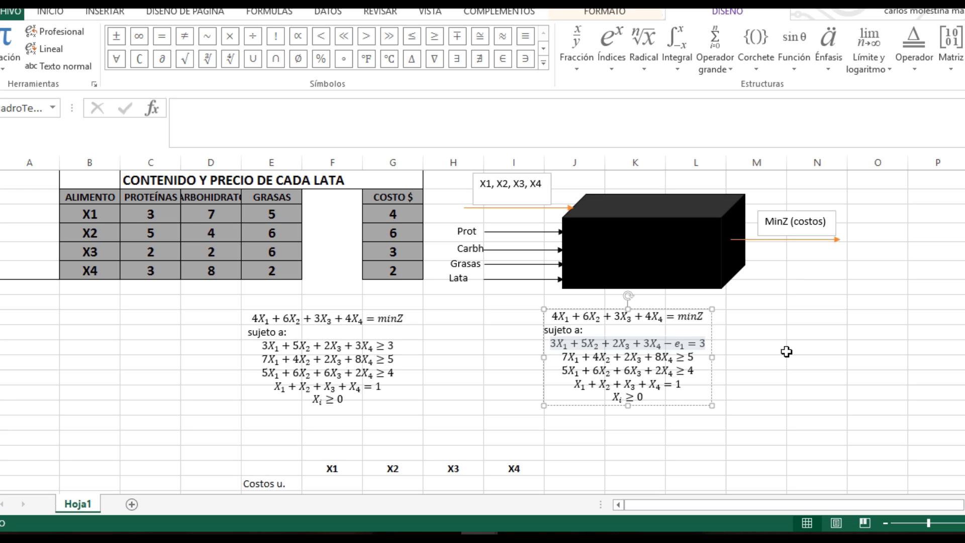
Convert the second constraint (7X₁ + 4X₂ + 2X₃ + 8X₄ ≥ 5) to an equality by subtracting e₂ and replacing ≥ with =
left_click(674, 357)
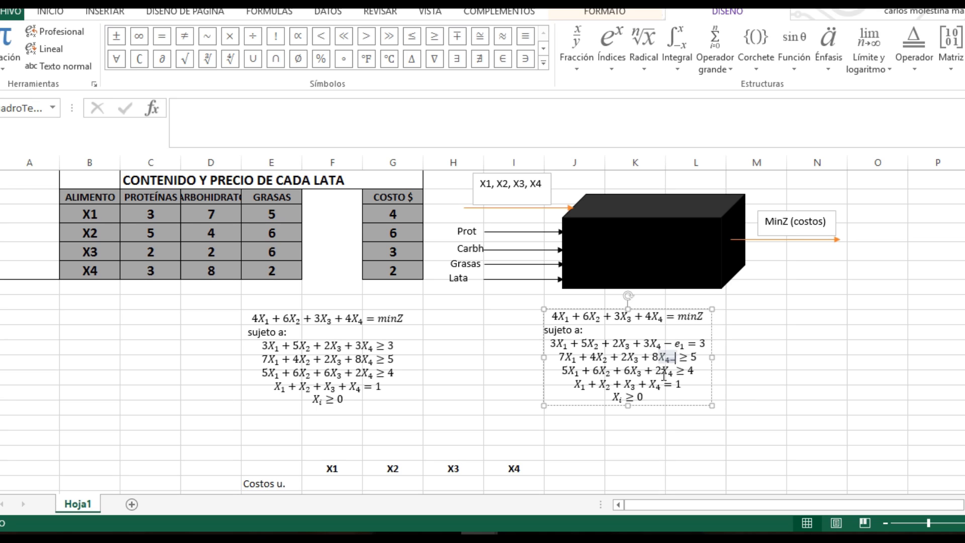
key("BackSpace")
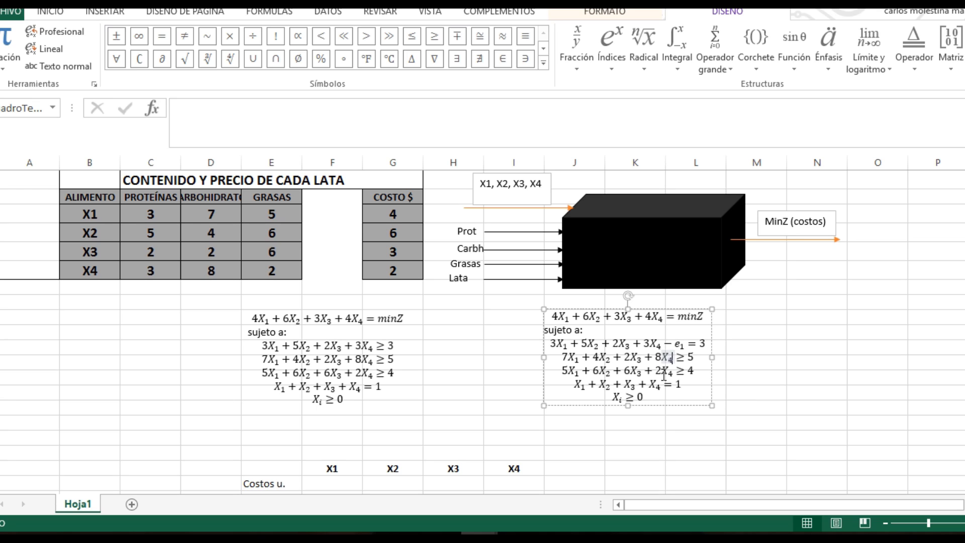
key("shift+Home")
type("-")
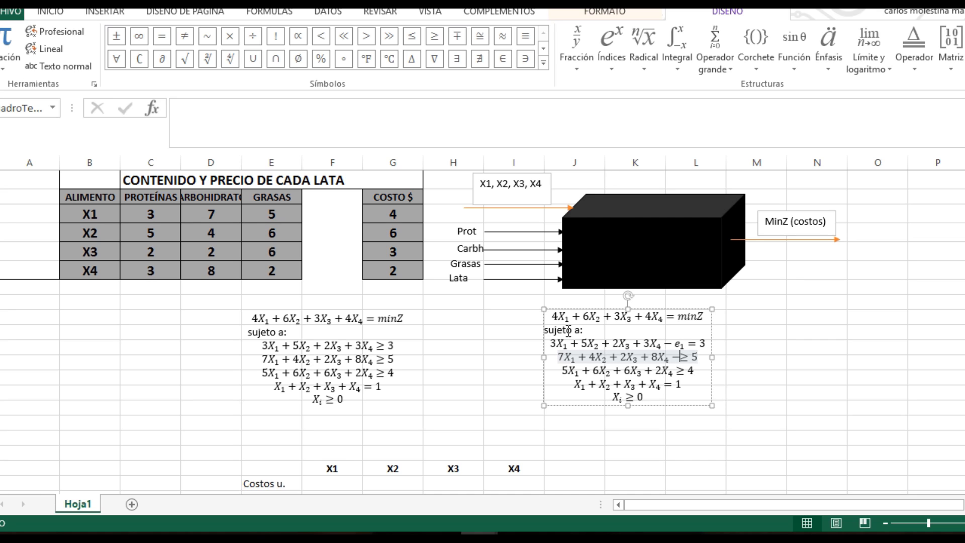
left_click(611, 43)
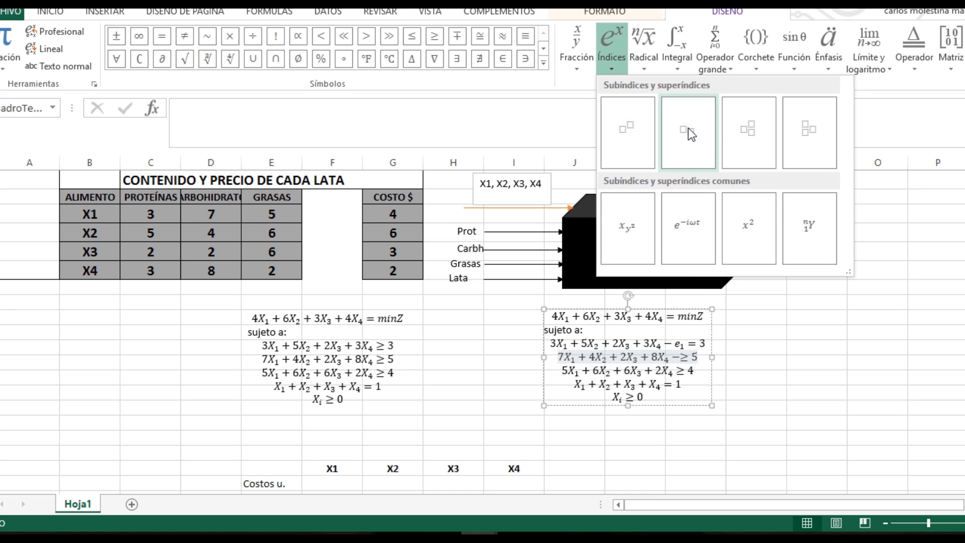
left_click(688, 127)
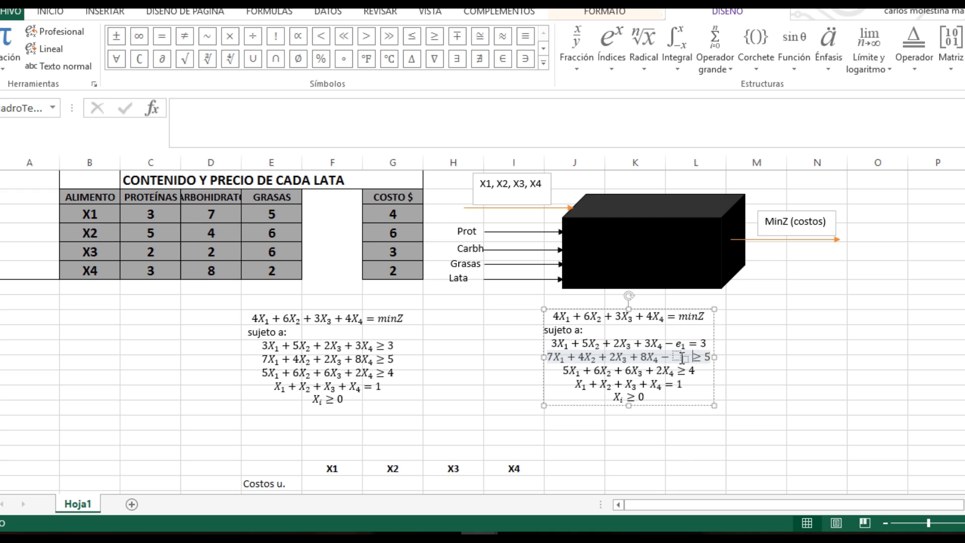
left_click(677, 357)
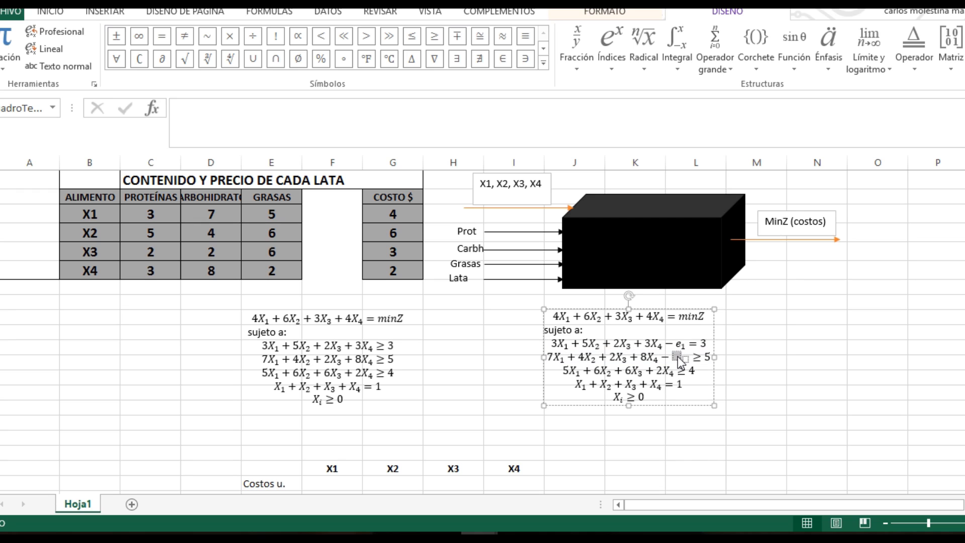
type("e ")
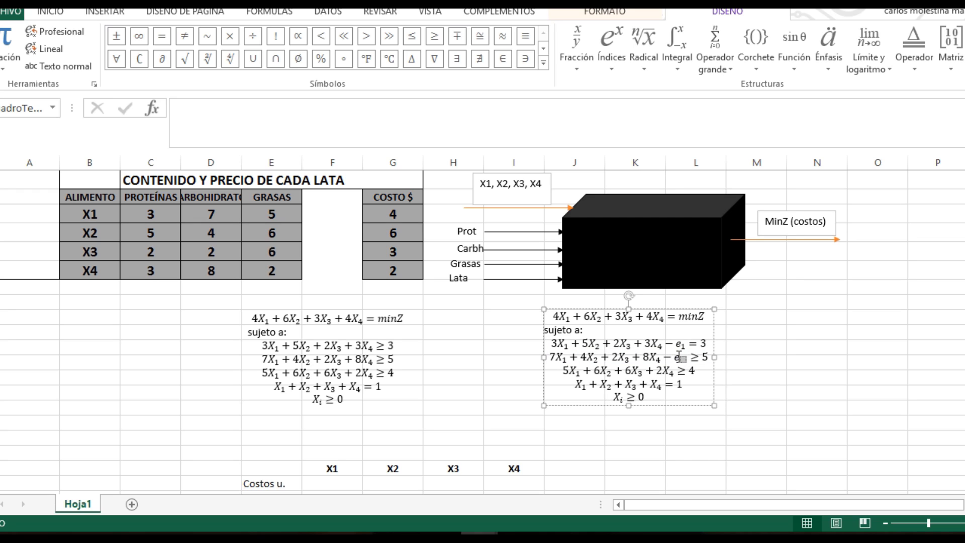
type("2")
key("Right")
key("Right")
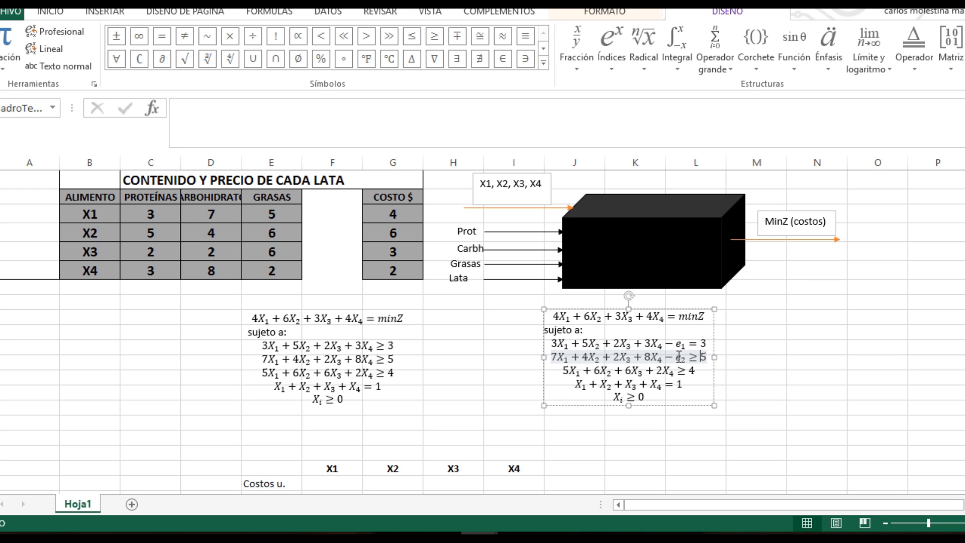
key("BackSpace")
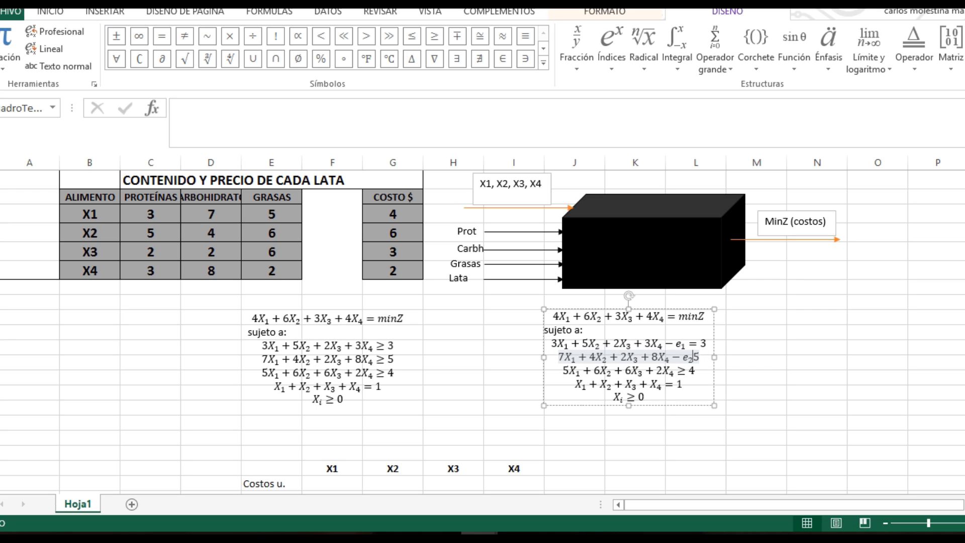
left_click(162, 36)
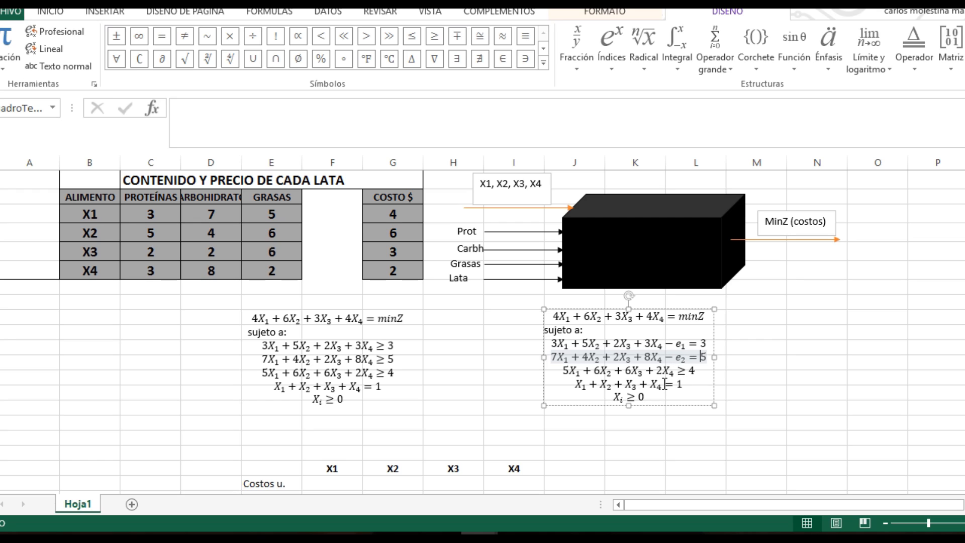
Convert the third constraint (5X₁ + 6X₂ + 6X₃ + 2X₄ ≥ 4) to an equality by subtracting e₃, and leave the equation box
left_click(678, 370)
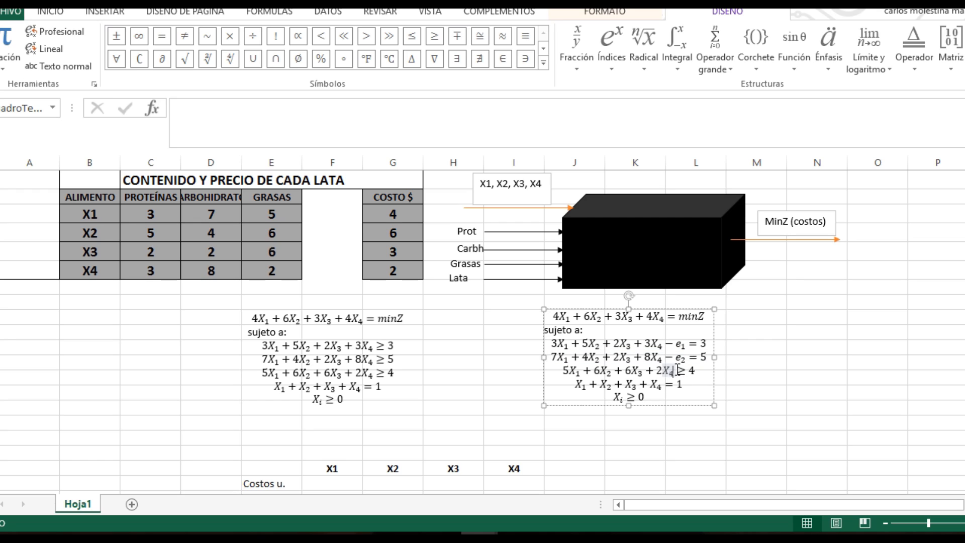
double_click(677, 370)
type("-")
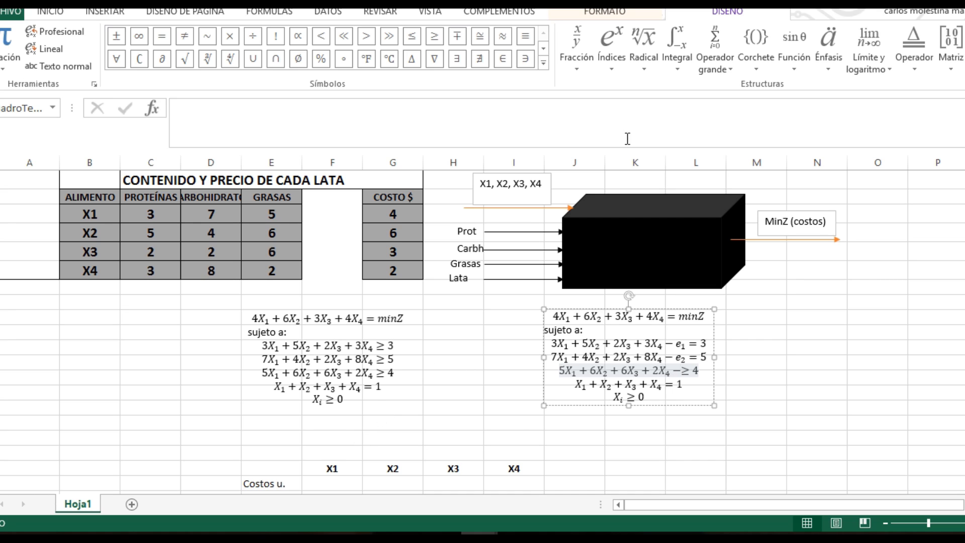
left_click(612, 70)
left_click(687, 134)
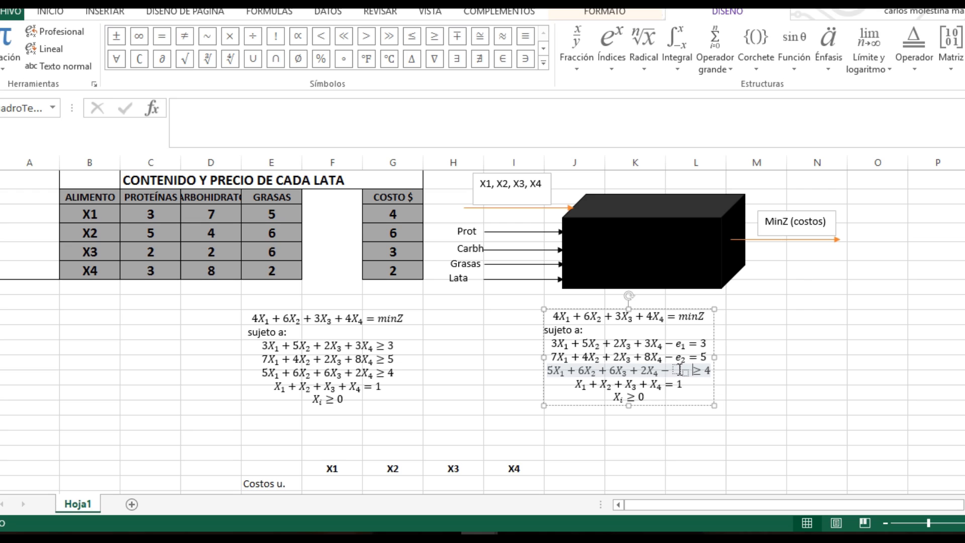
left_click(677, 370)
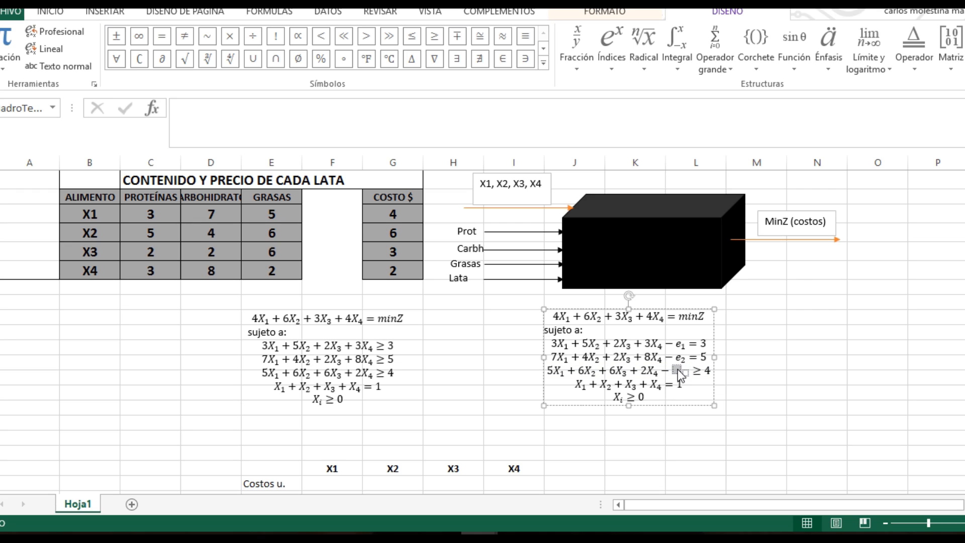
type("e ")
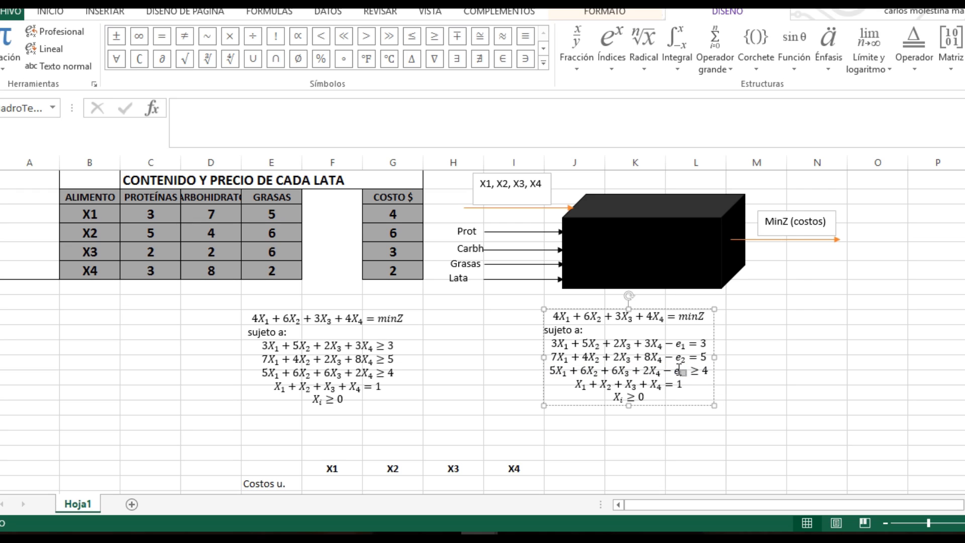
type("3")
key("Right")
key("Right")
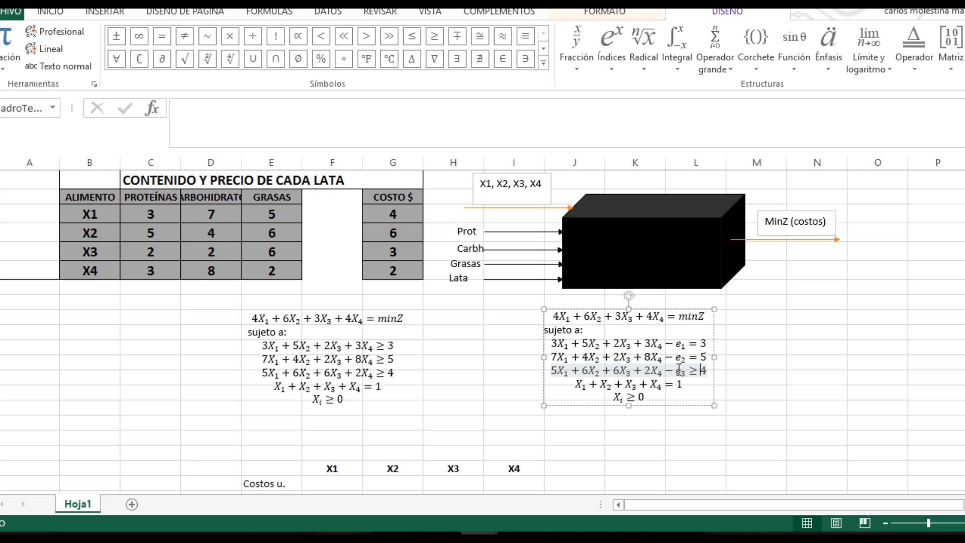
key("BackSpace")
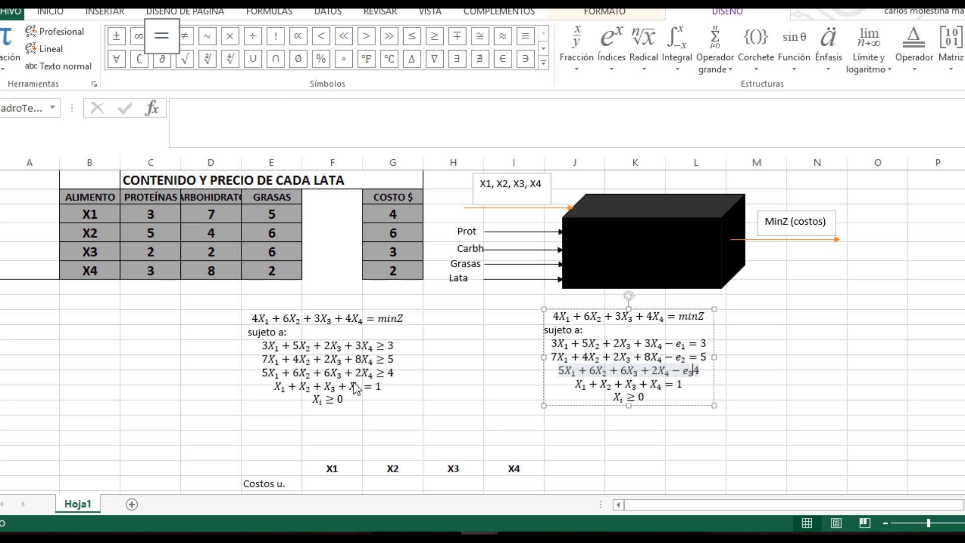
type("=")
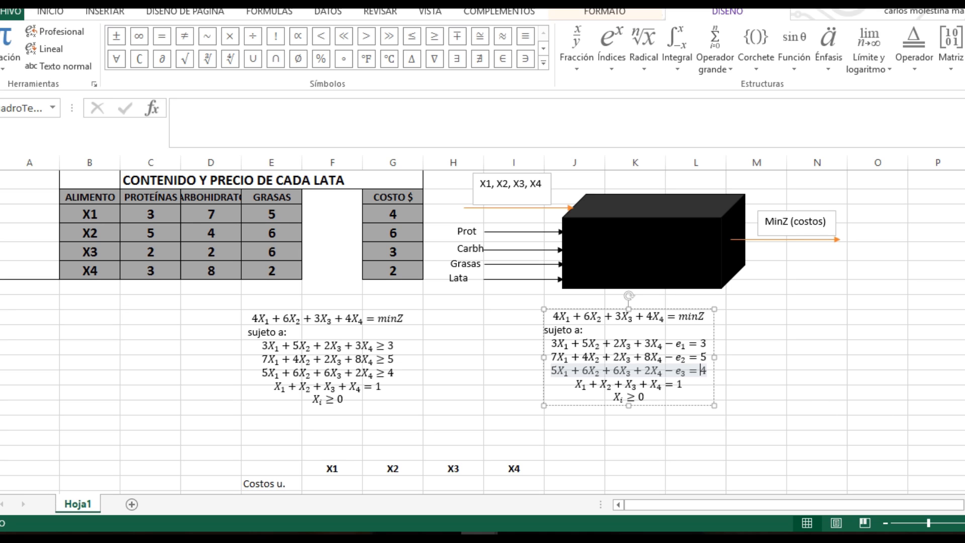
right_click(964, 354)
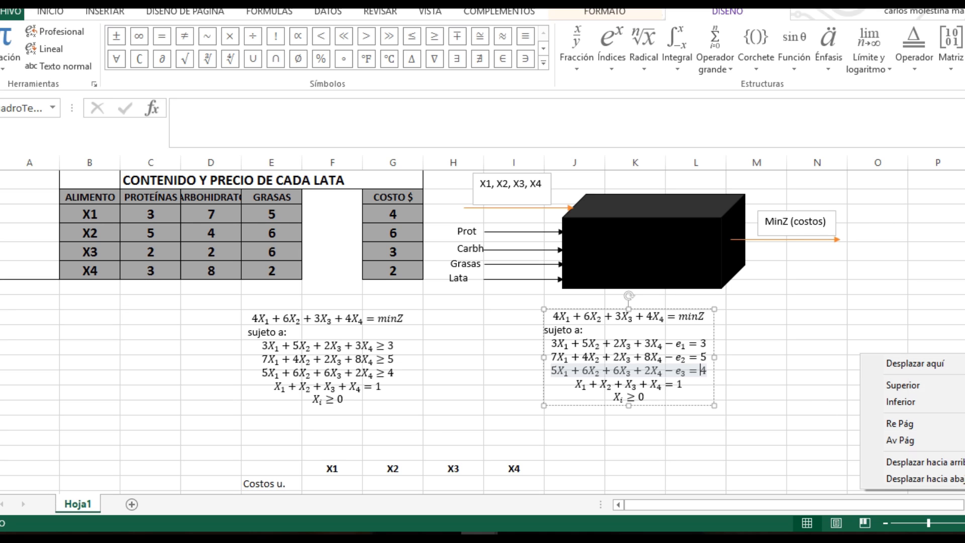
left_click(633, 445)
left_click(632, 432)
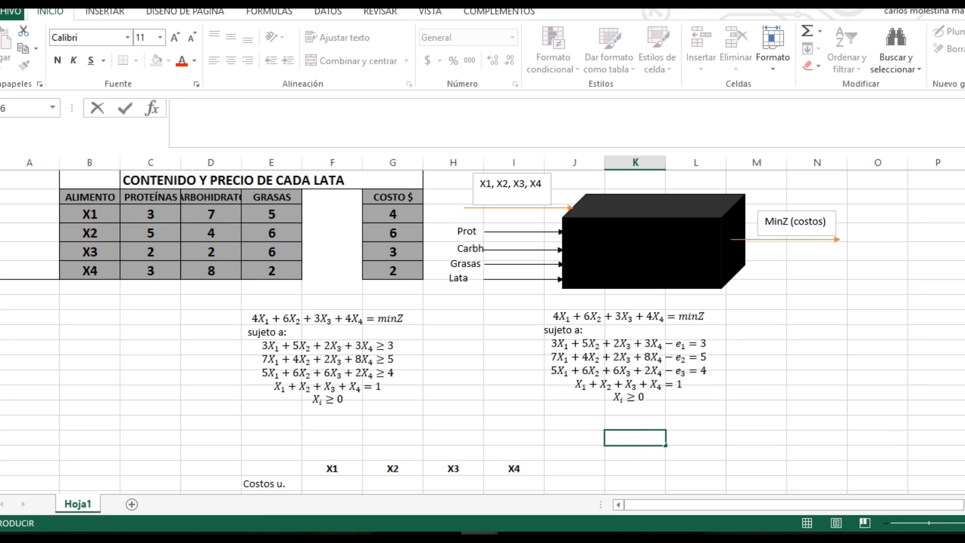
Enter the row label "Var D." in the cell directly below "Costos u."
scroll(685, 415, "down", 3)
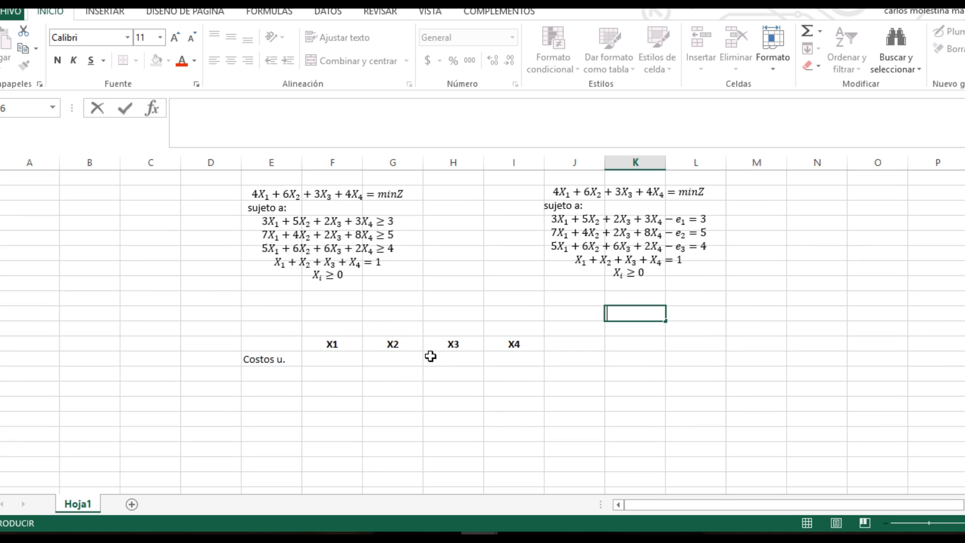
left_click(272, 359)
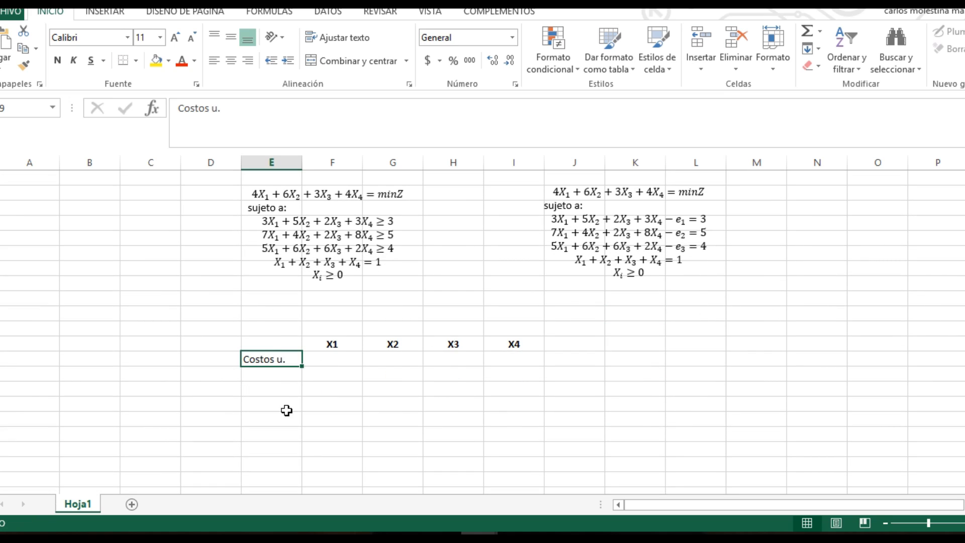
left_click(276, 375)
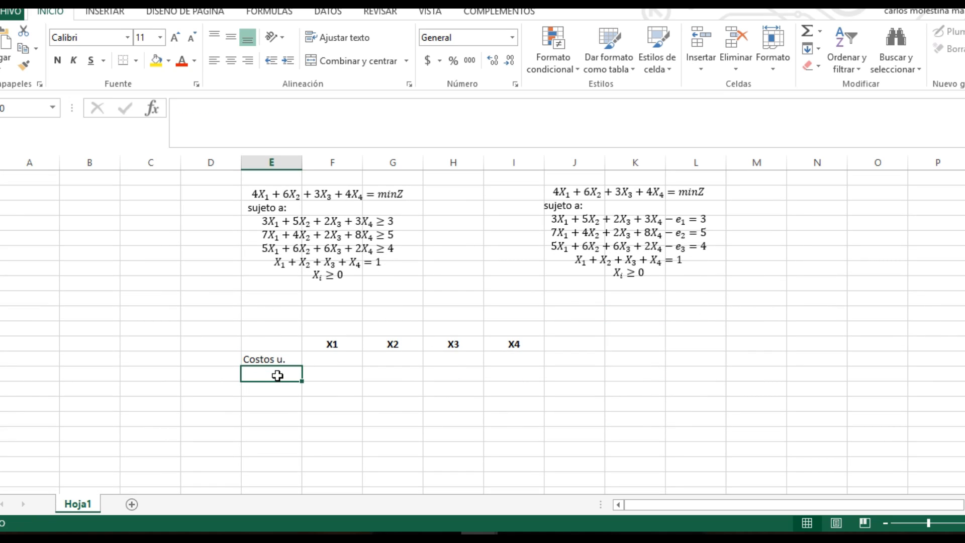
type("V")
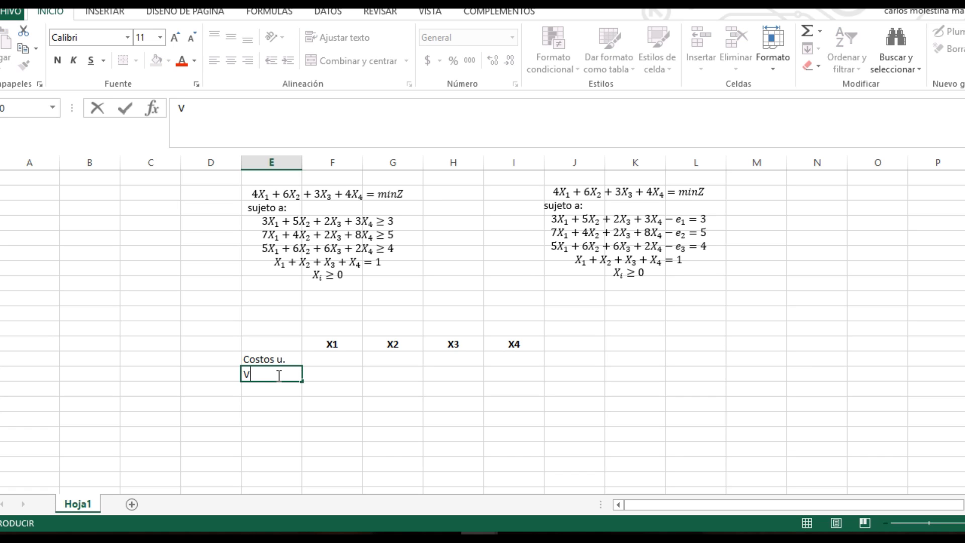
type("ar D.")
Fill the "Costos u." row with unit costs 4, 6, 3 and 4 for X1 through X4
left_click(340, 358)
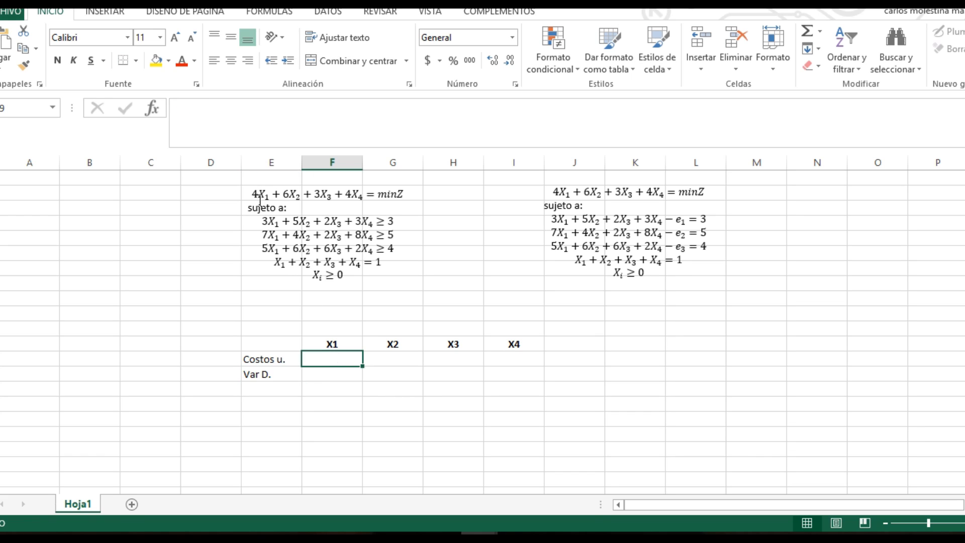
type("4")
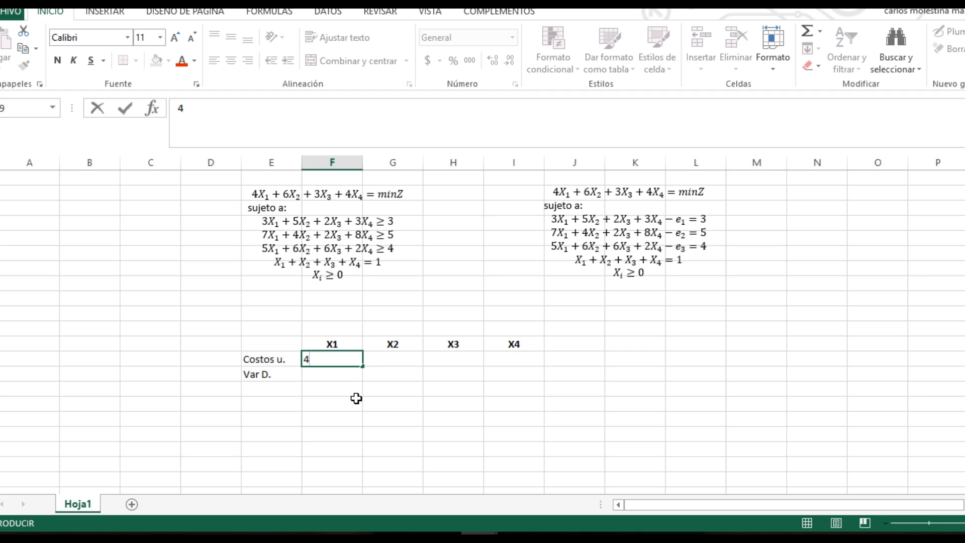
key("Tab")
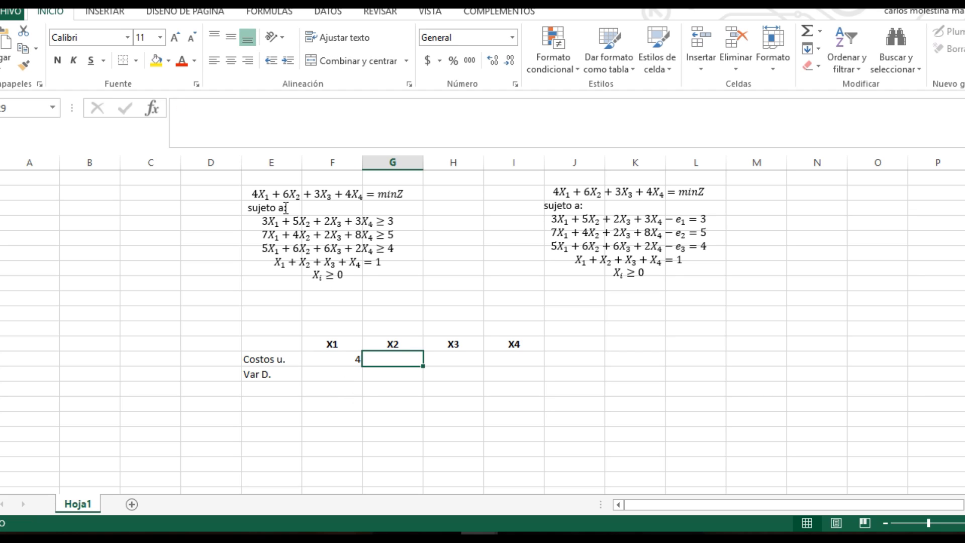
type("6")
key("Tab")
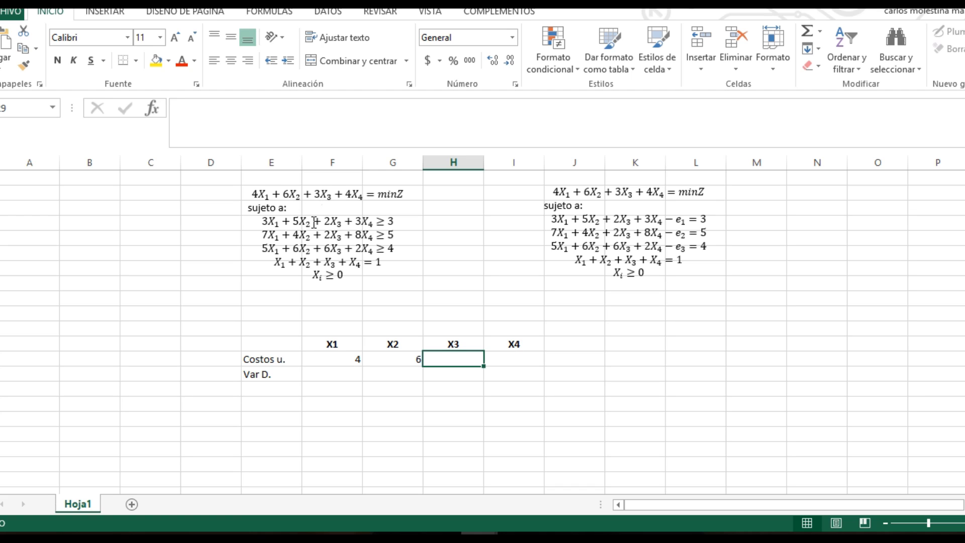
type("3")
key("Tab")
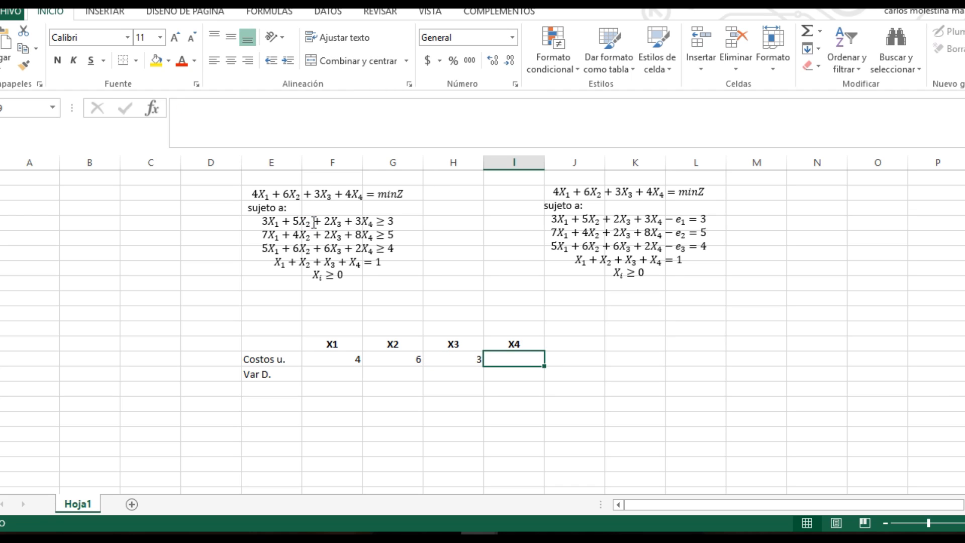
type("4")
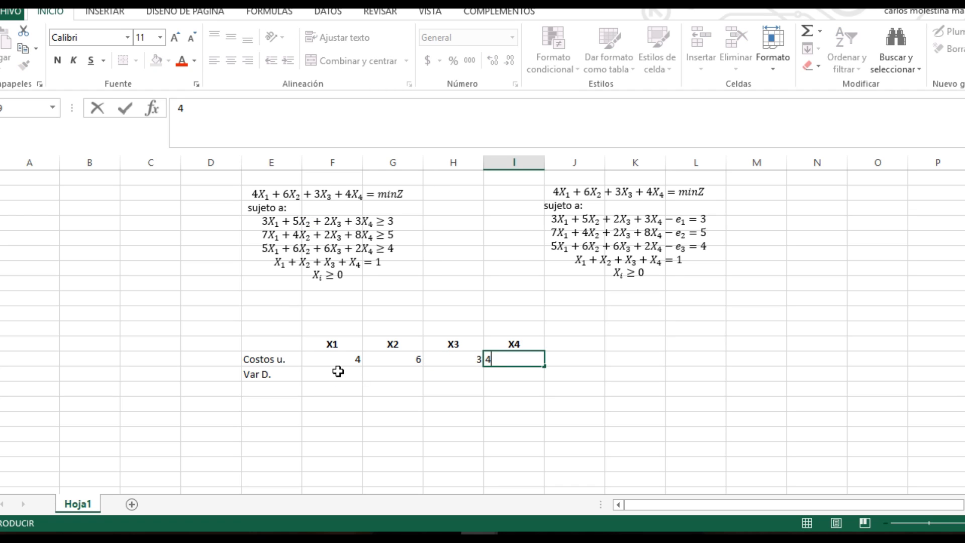
left_click(337, 371)
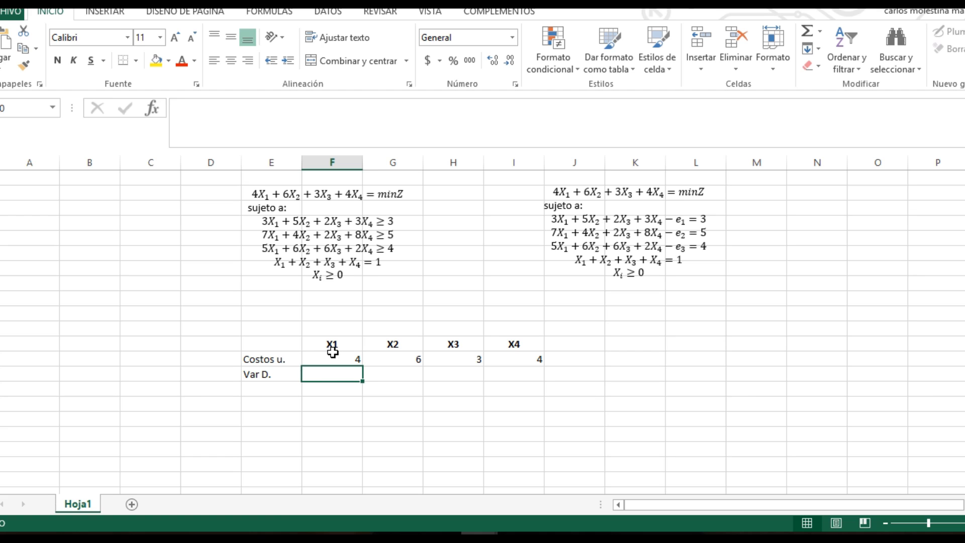
Fill the "Var D." row with the starting value 1 for each of X1 through X4
type("1")
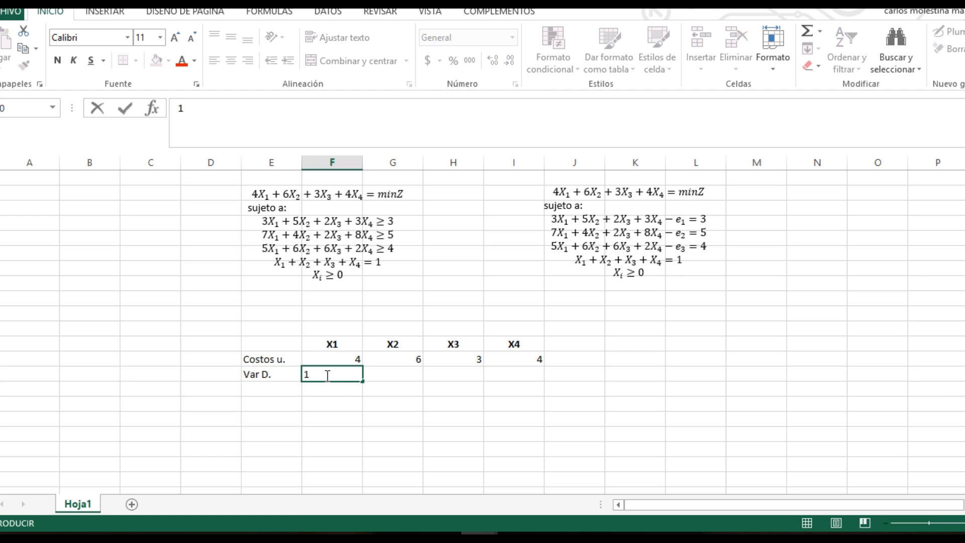
key("Tab")
type("1")
key("Tab")
type("1")
key("Tab")
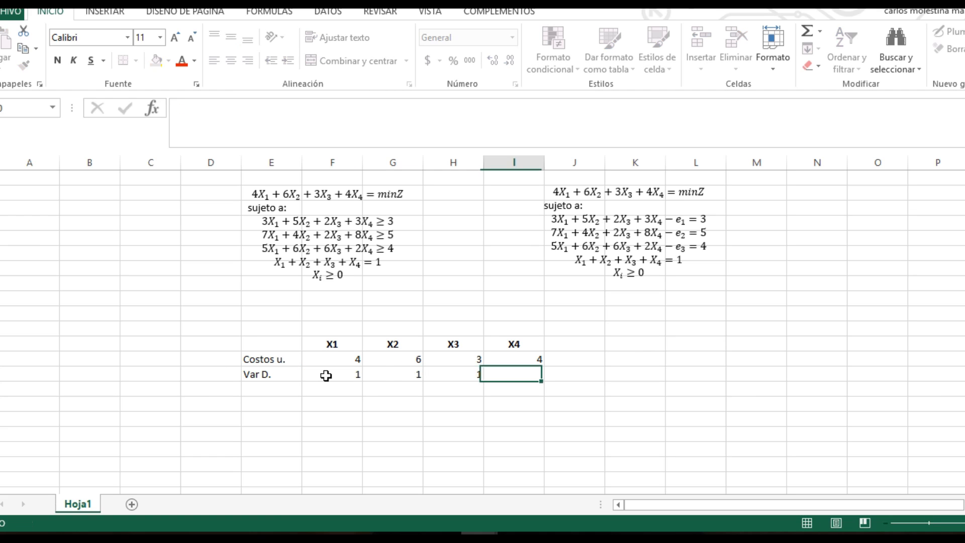
type("1")
key("Tab")
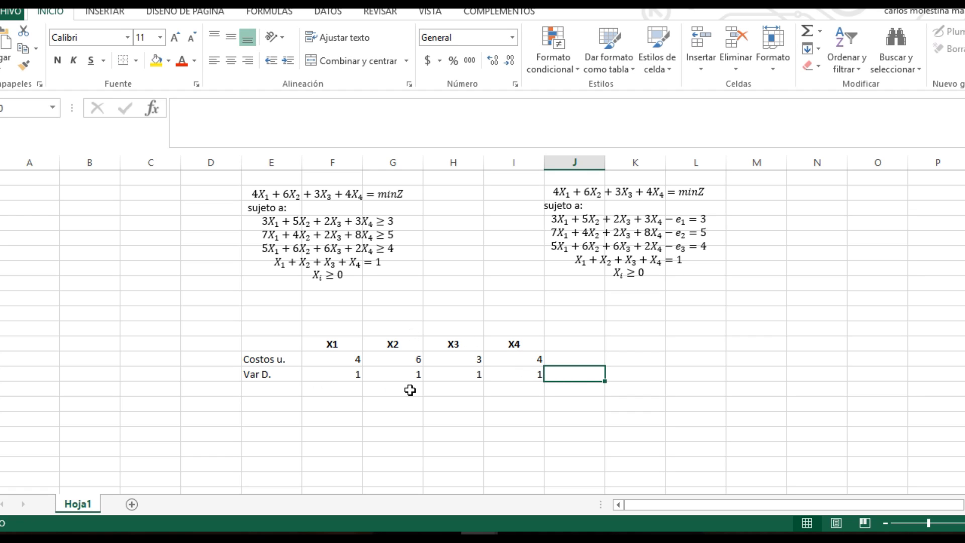
Fill the cell after the last "Var D." value yellow and attach a compact comment reading only "Valor objetivo"
left_click(156, 60)
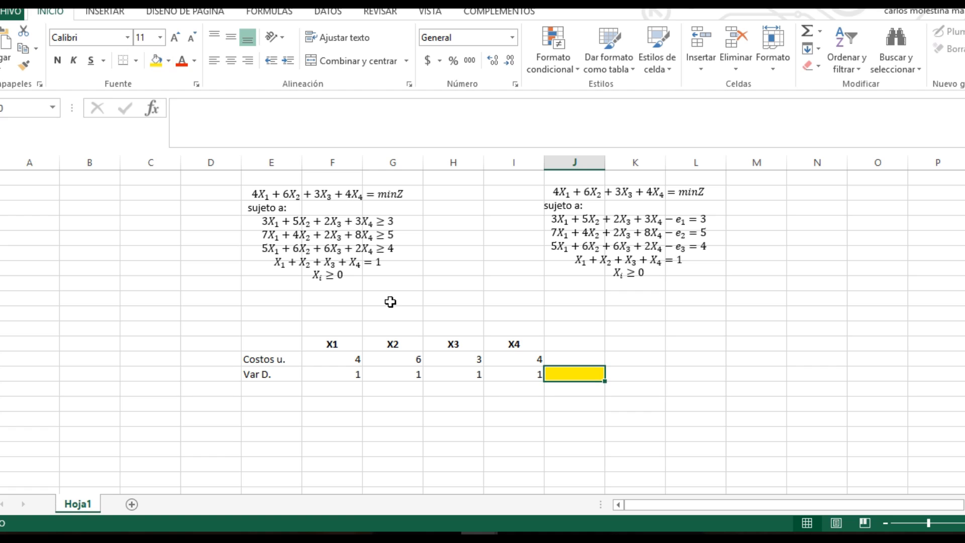
right_click(580, 376)
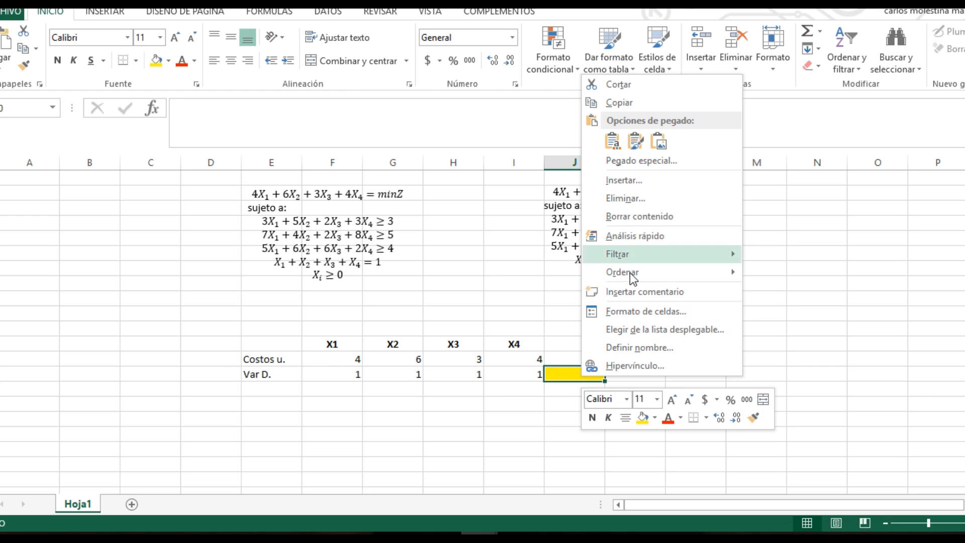
left_click(636, 293)
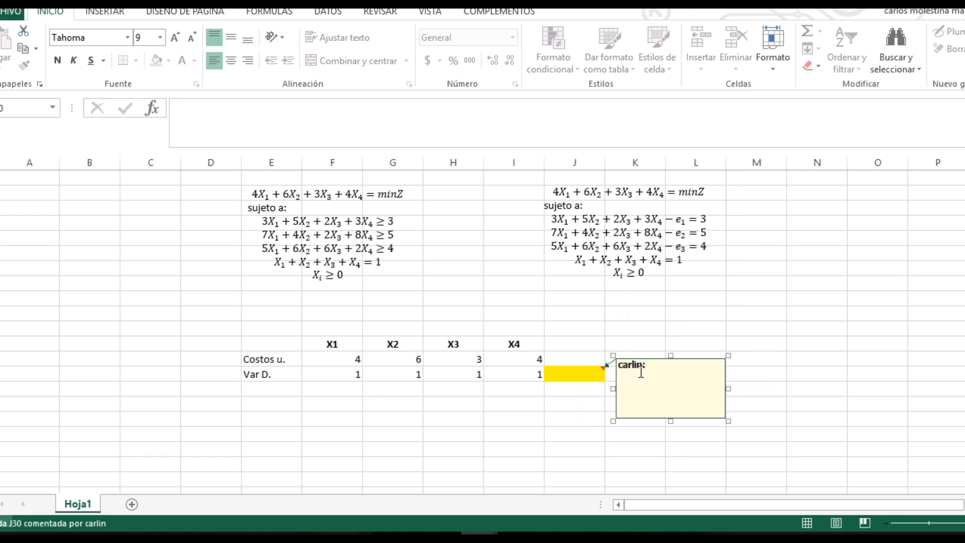
left_click_drag(629, 365, 607, 360)
key("BackSpace")
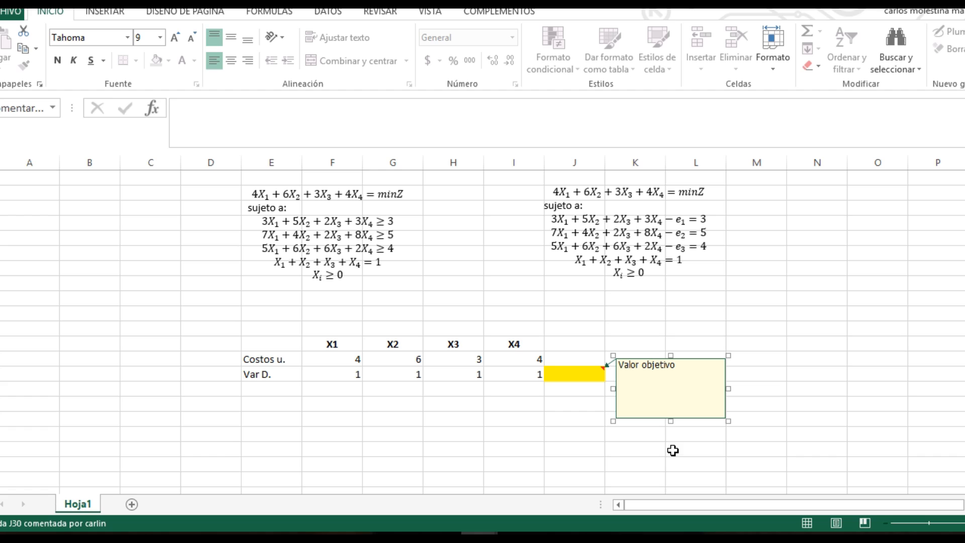
left_click_drag(671, 420, 664, 378)
left_click(687, 412)
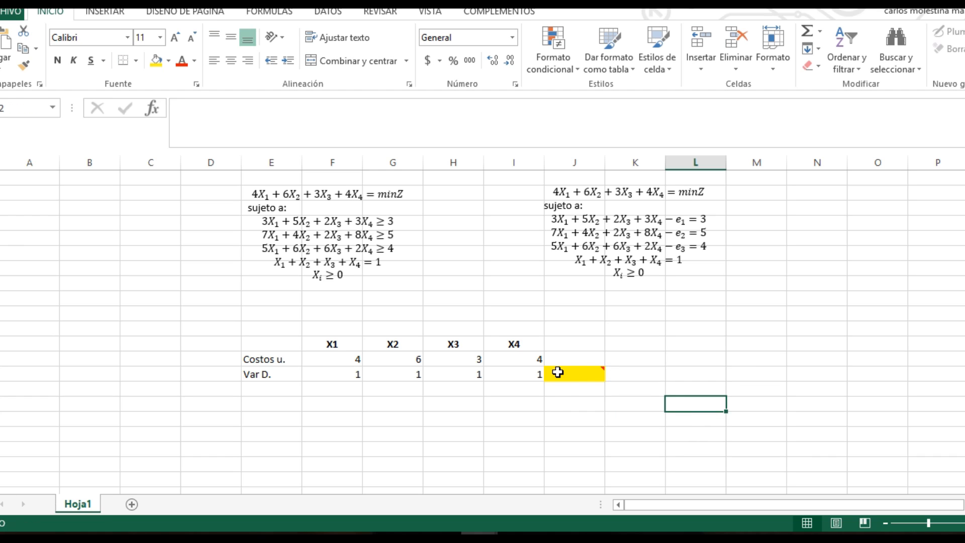
Set the "Valor objetivo" comment on the yellow cell to stay permanently displayed
left_click(581, 372)
right_click(582, 372)
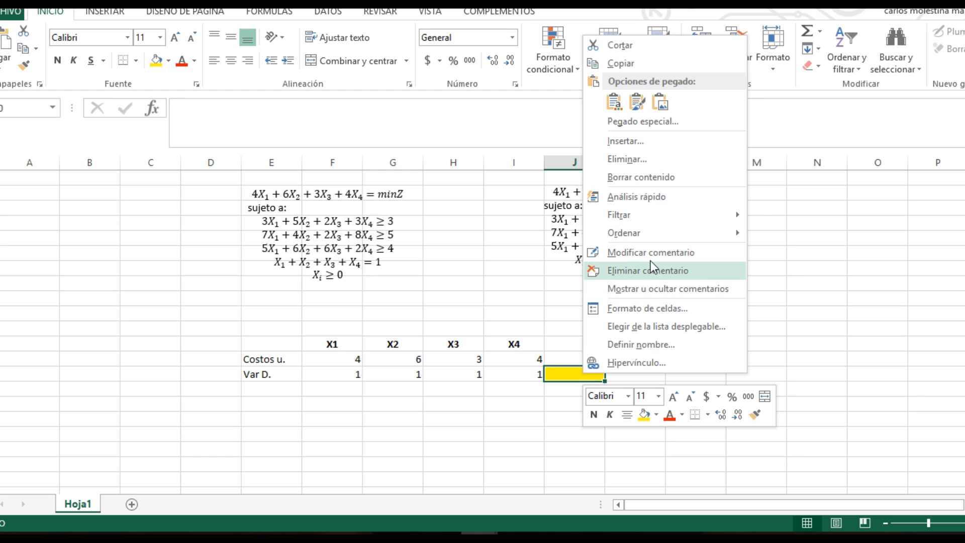
left_click(645, 289)
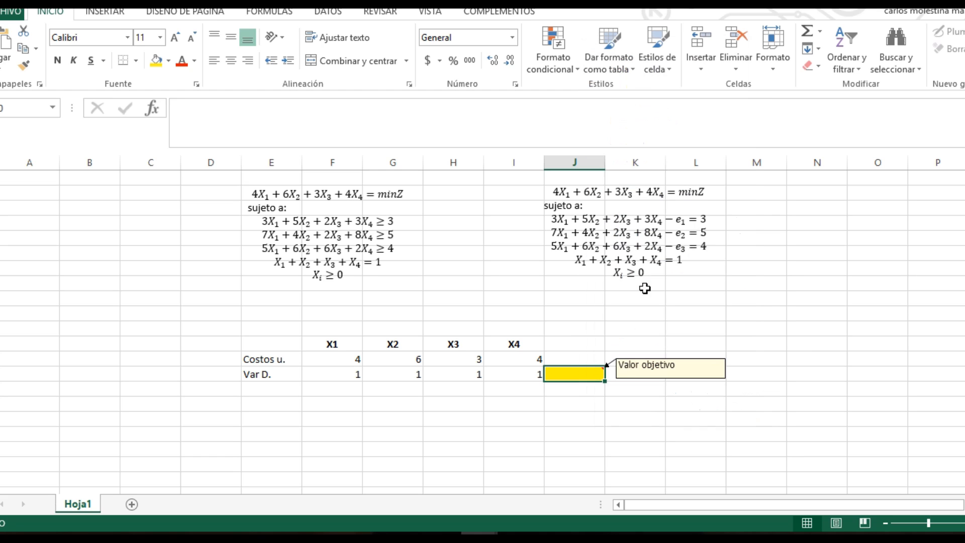
left_click(647, 425)
right_click(647, 425)
left_click(577, 367)
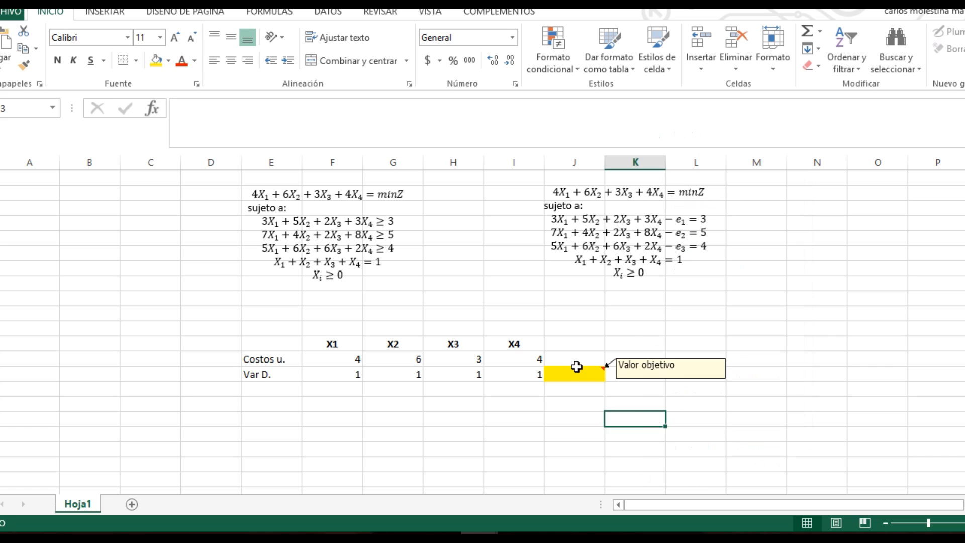
Search for the SUMAPRODUCTO function and insert it into the yellow objective cell
left_click(573, 371)
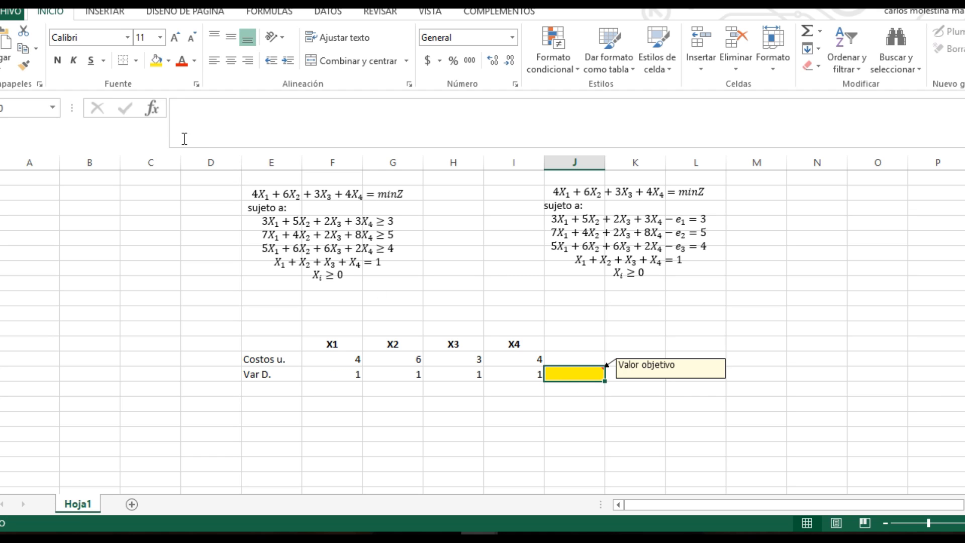
left_click(153, 107)
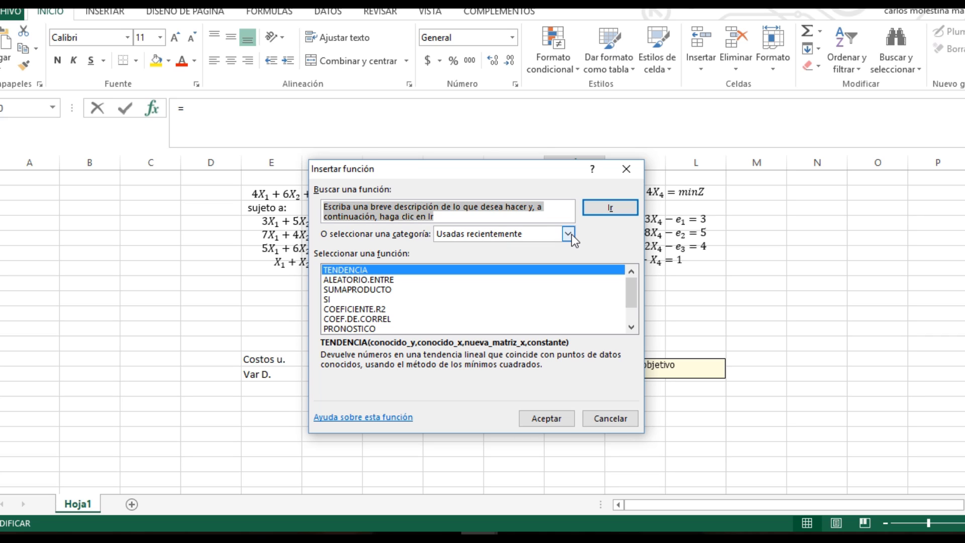
type("sumaproduct")
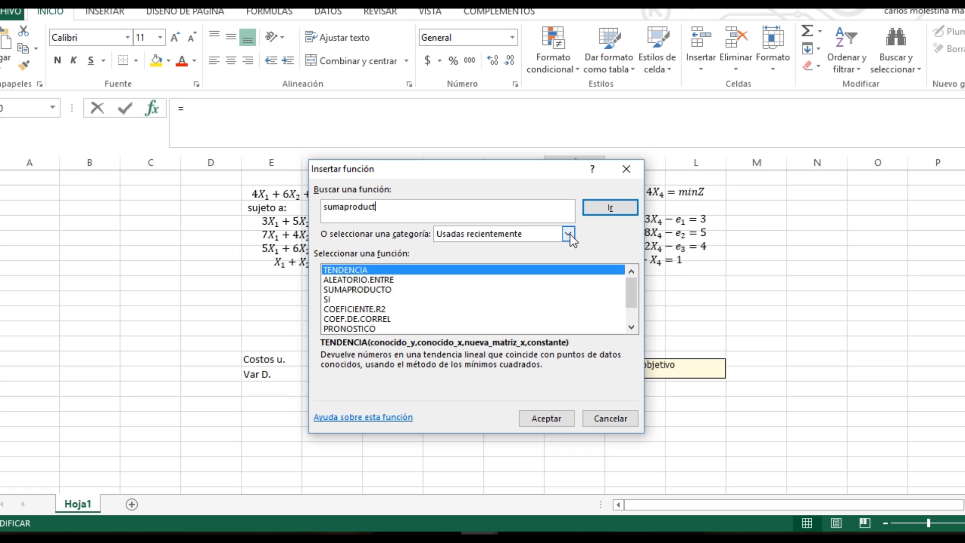
type("o")
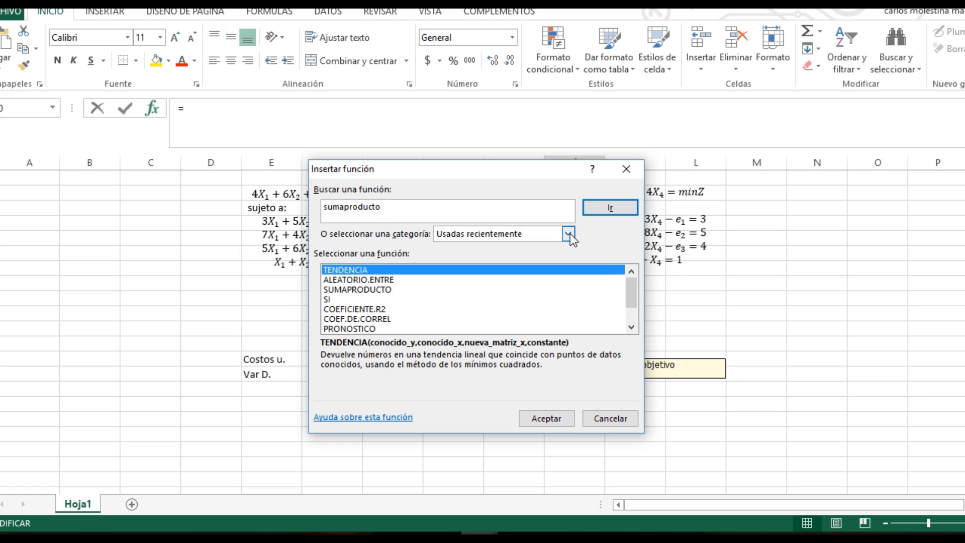
left_click(634, 209)
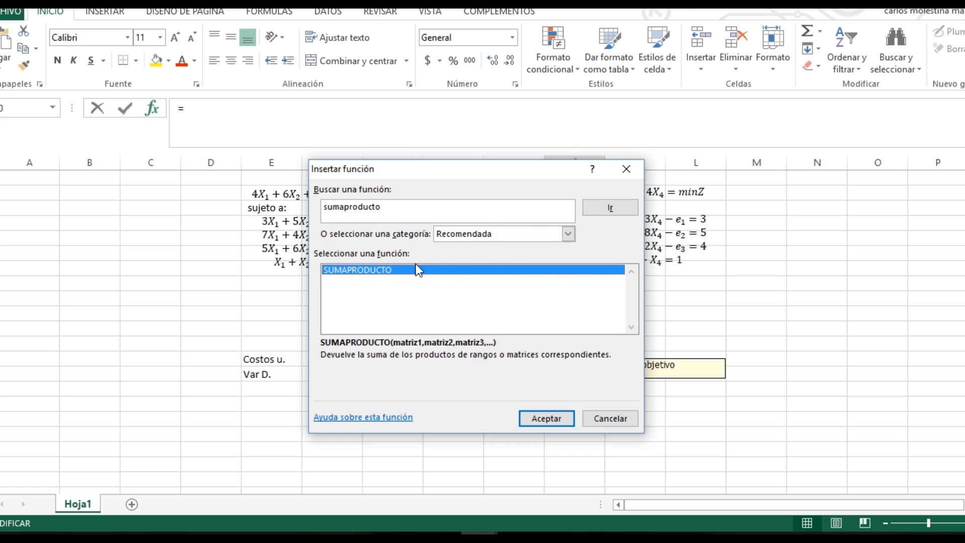
left_click(545, 421)
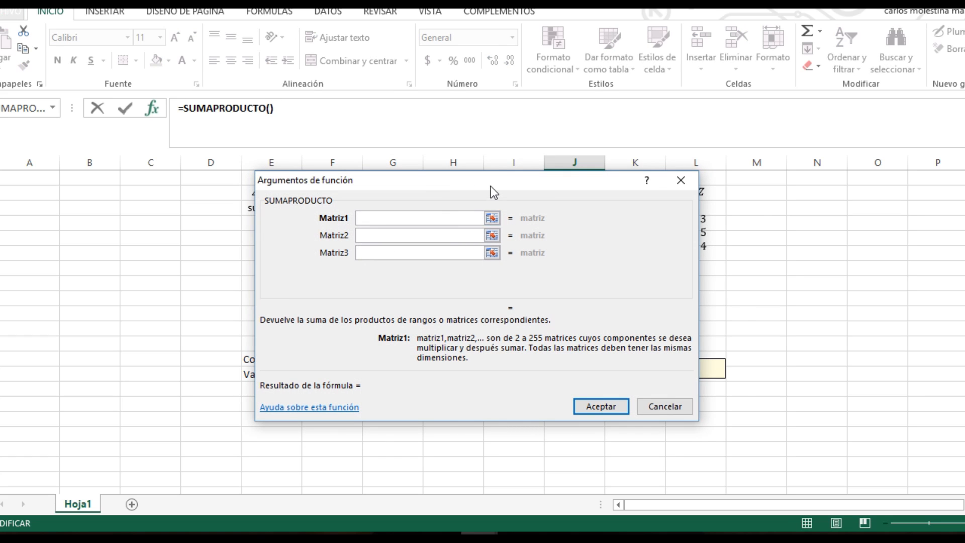
Set the SUMAPRODUCTO arrays to the unit costs F29:I29 and the decision variables F30:I30, and accept the formula
left_click_drag(491, 193, 555, 150)
left_click(555, 176)
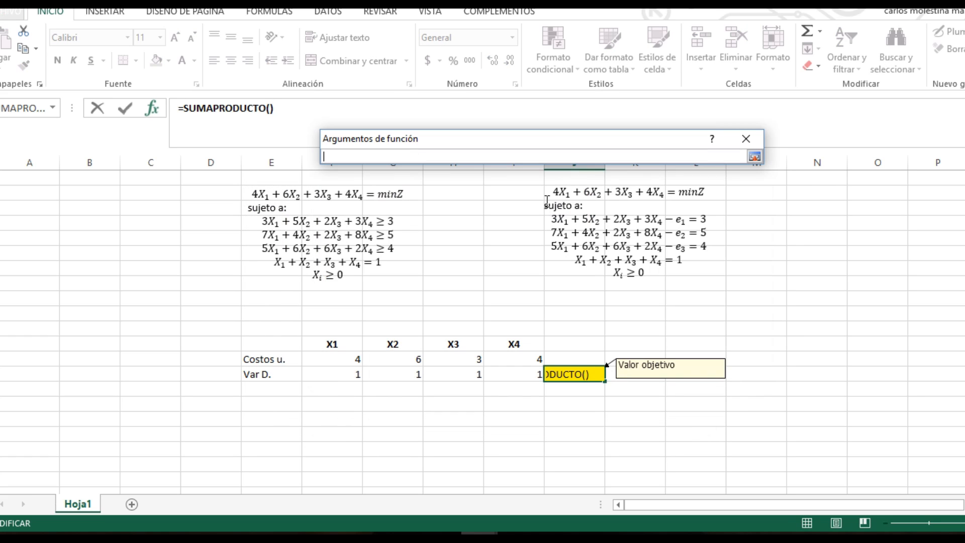
left_click_drag(354, 358, 514, 358)
left_click(754, 156)
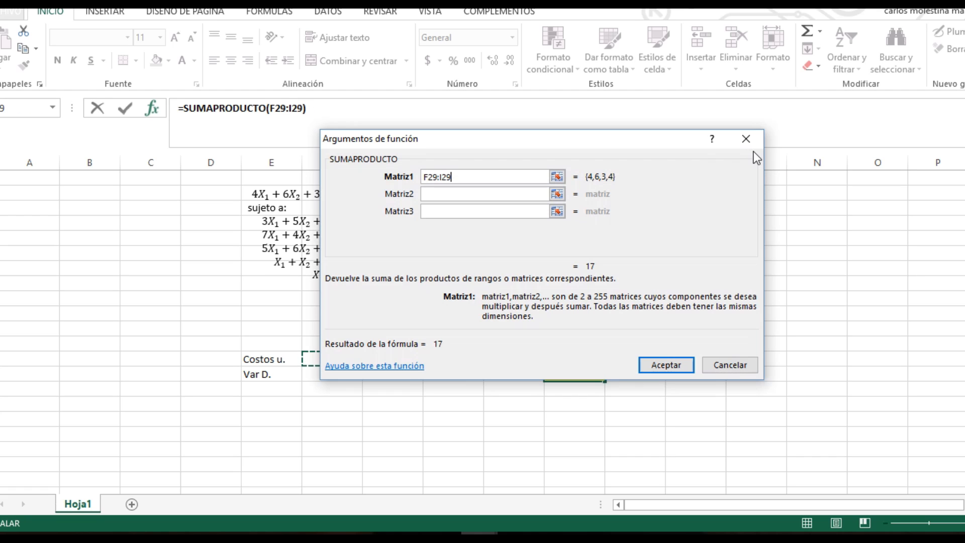
left_click(448, 196)
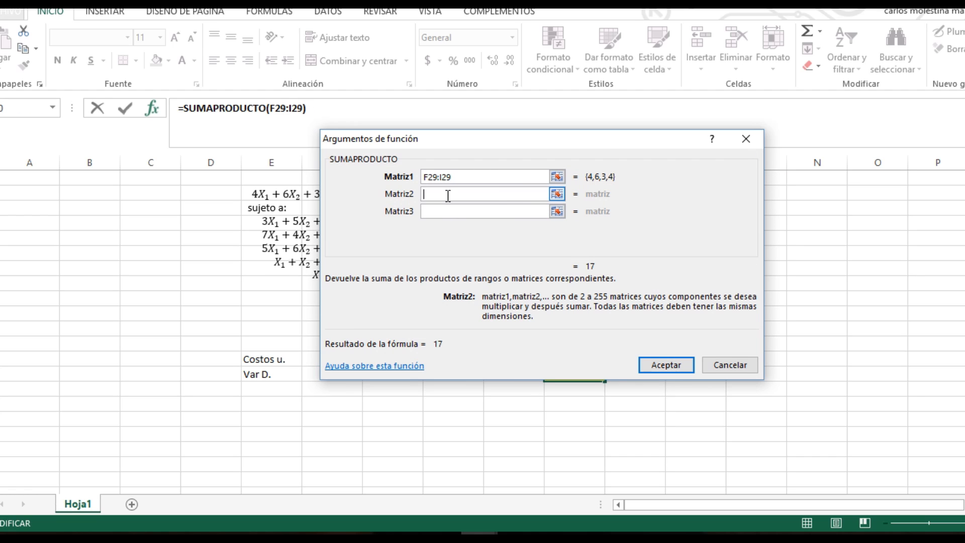
left_click(557, 194)
left_click_drag(357, 377, 512, 374)
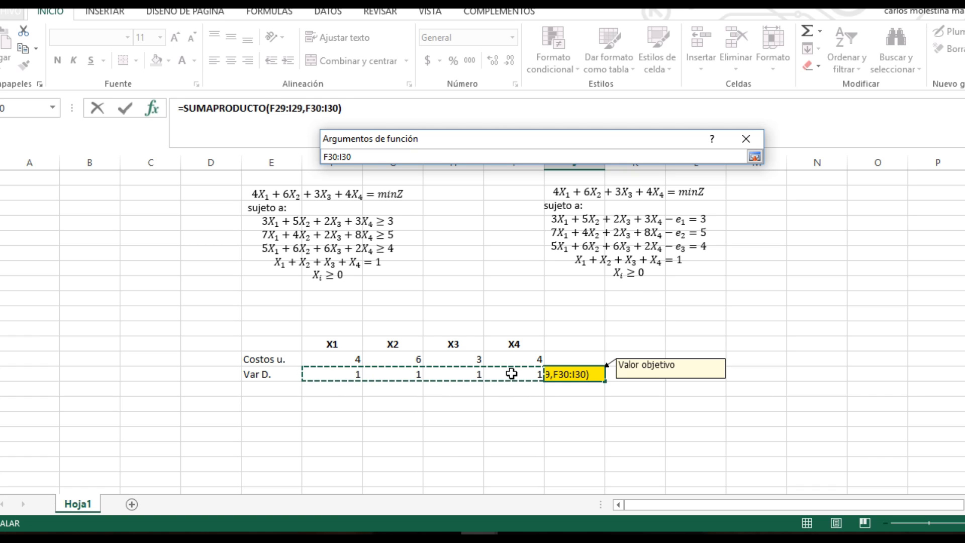
left_click(755, 156)
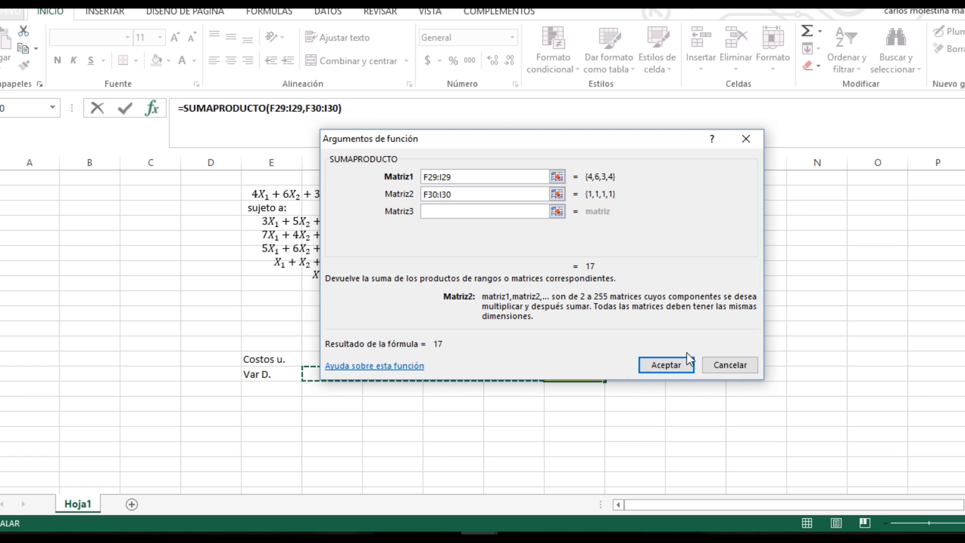
left_click(676, 366)
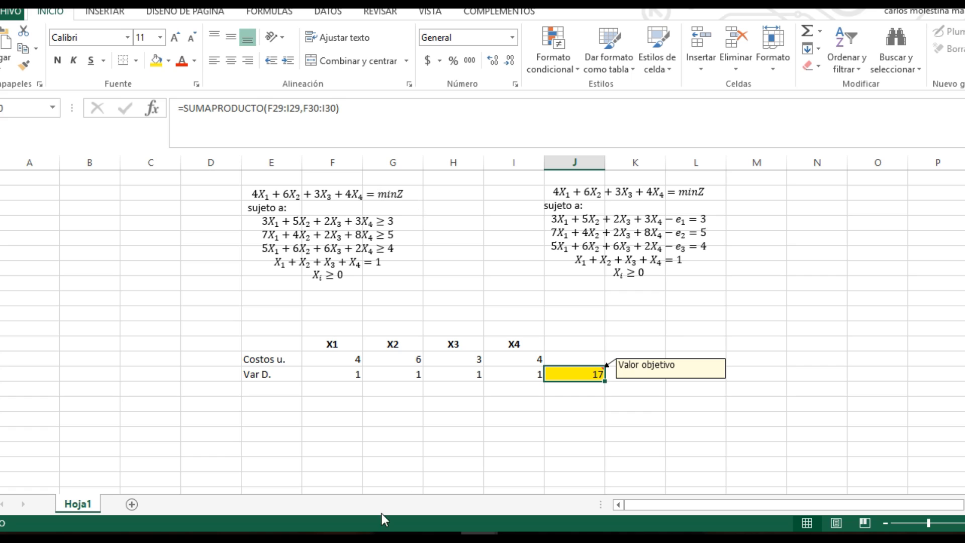
Enter the labels "sujeto a:" and "Proteinas" in the two cells directly below "Var D."
left_click(258, 386)
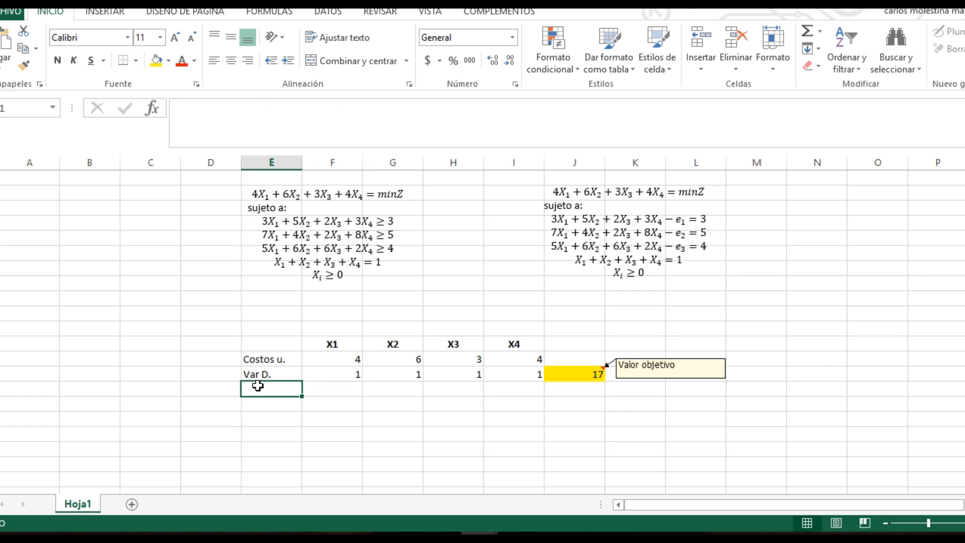
type("sujet")
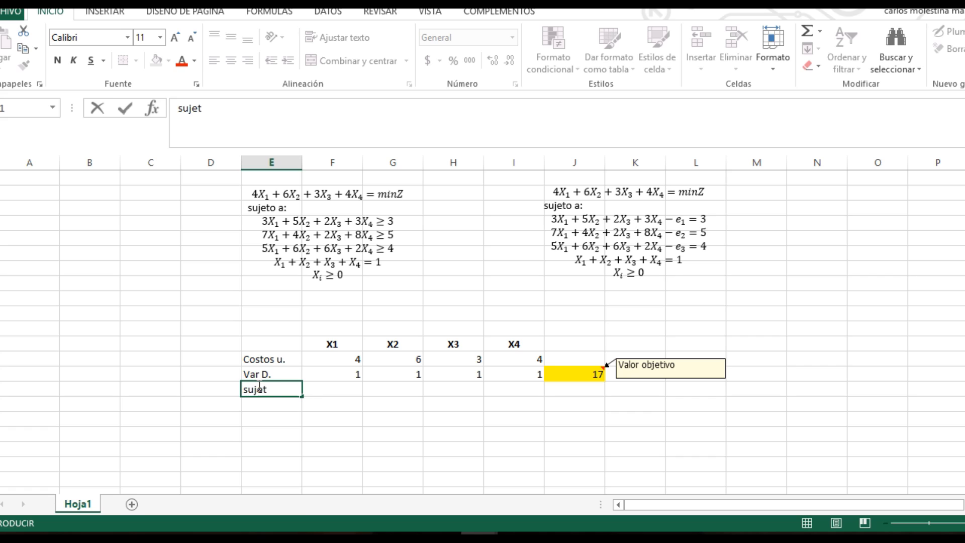
type("o a:")
left_click(280, 406)
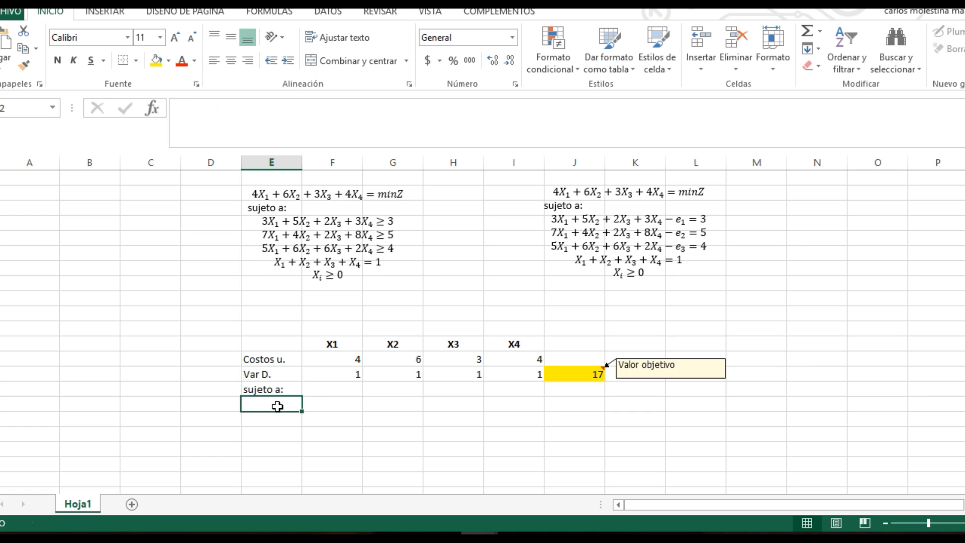
type("Pro")
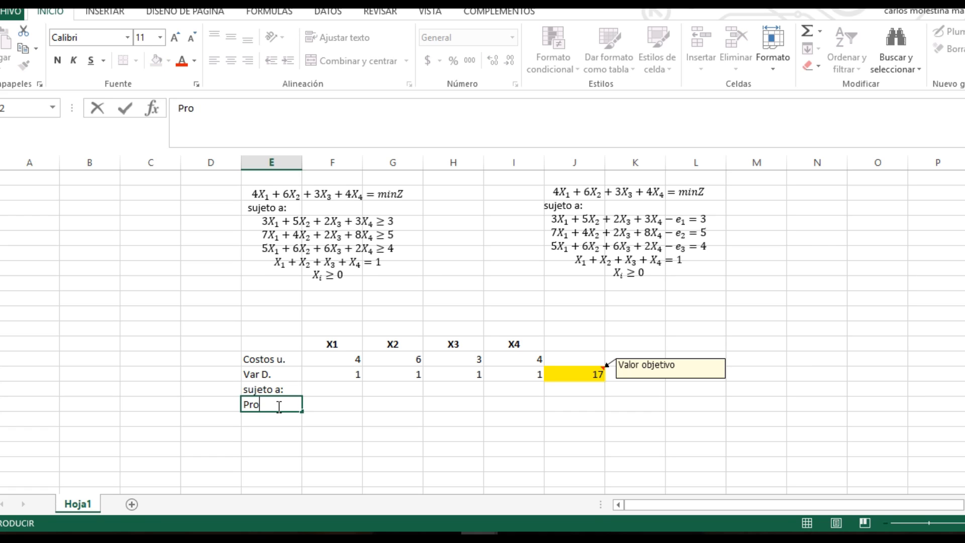
type("teinas")
Enter the first constraint's coefficients 3, 5, 2 and 3 under X1 through X4, one row below "Proteinas"
left_click(325, 416)
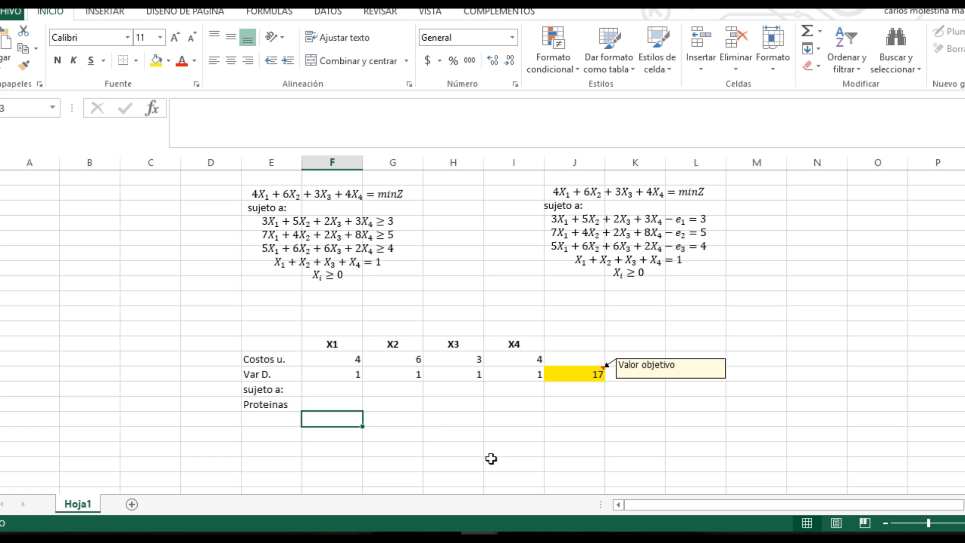
type("3")
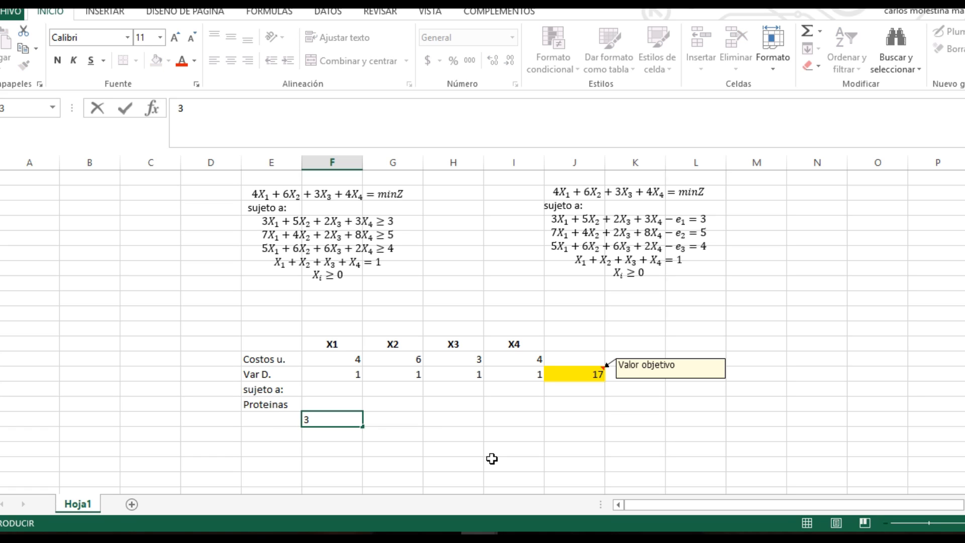
key("Tab")
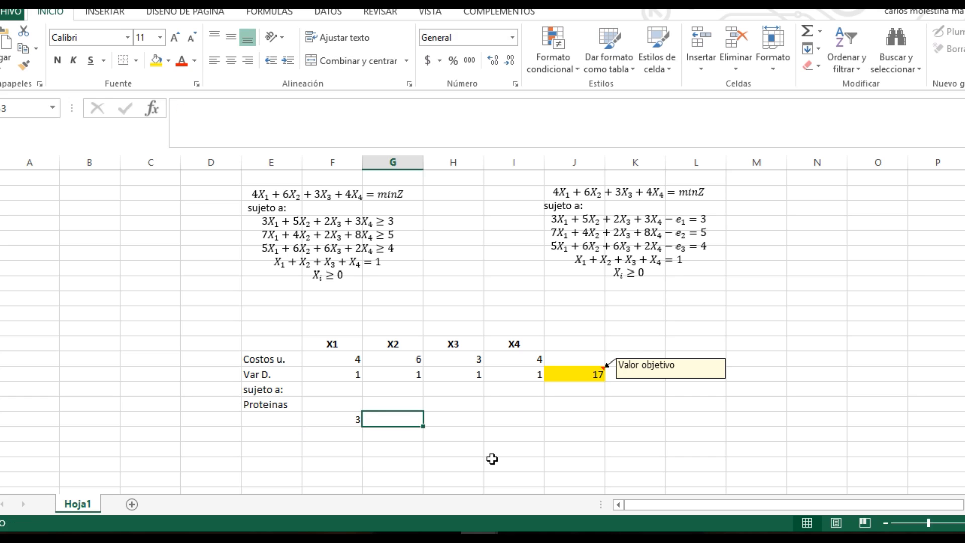
type("5")
key("Tab")
type("2")
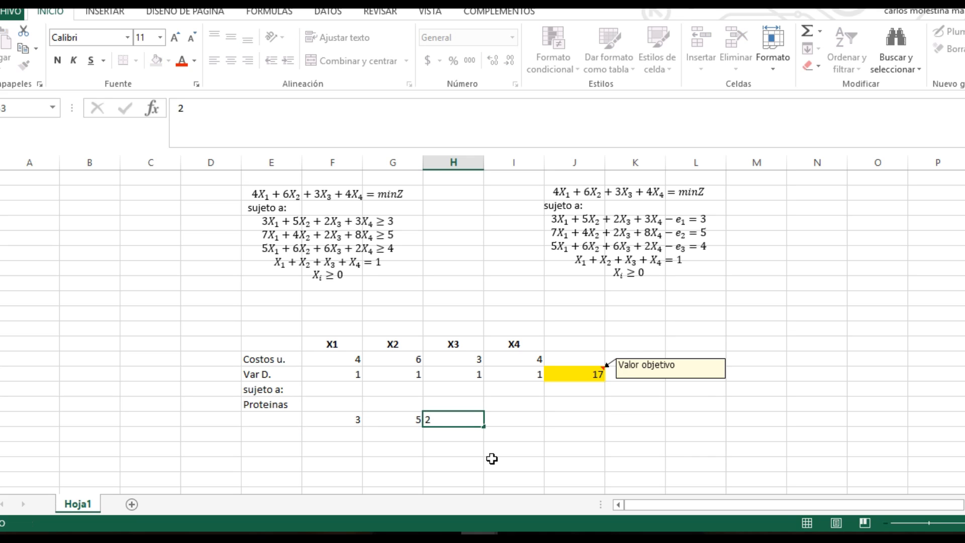
key("Tab")
type("3")
key("Tab")
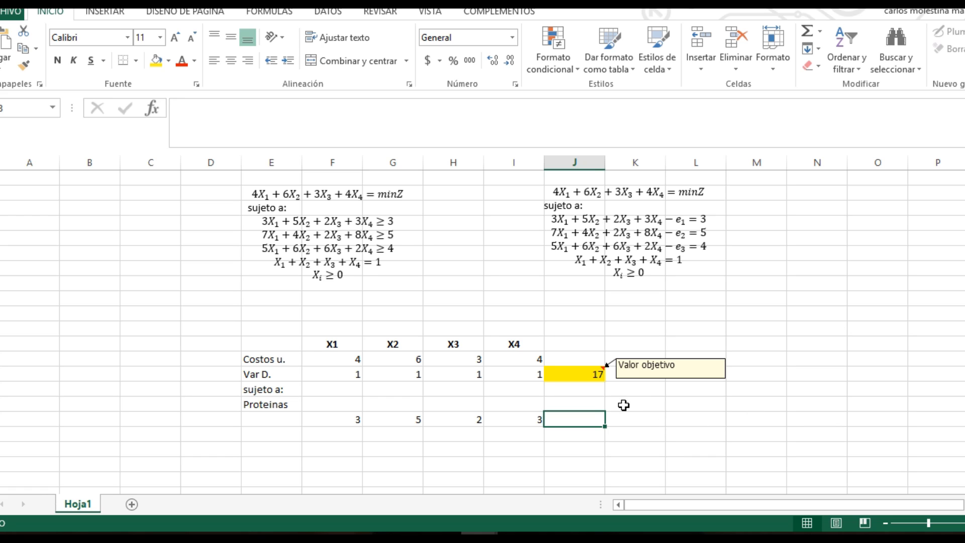
Enter the headings "Li" in column K and "Ld" in column M of the "Proteinas" row
left_click(623, 406)
type("Li")
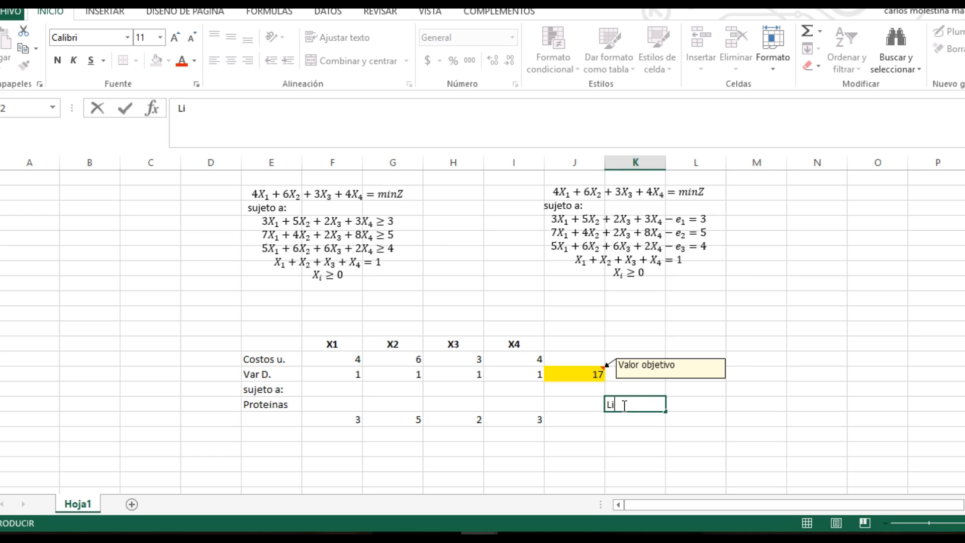
key("Tab")
key("Tab")
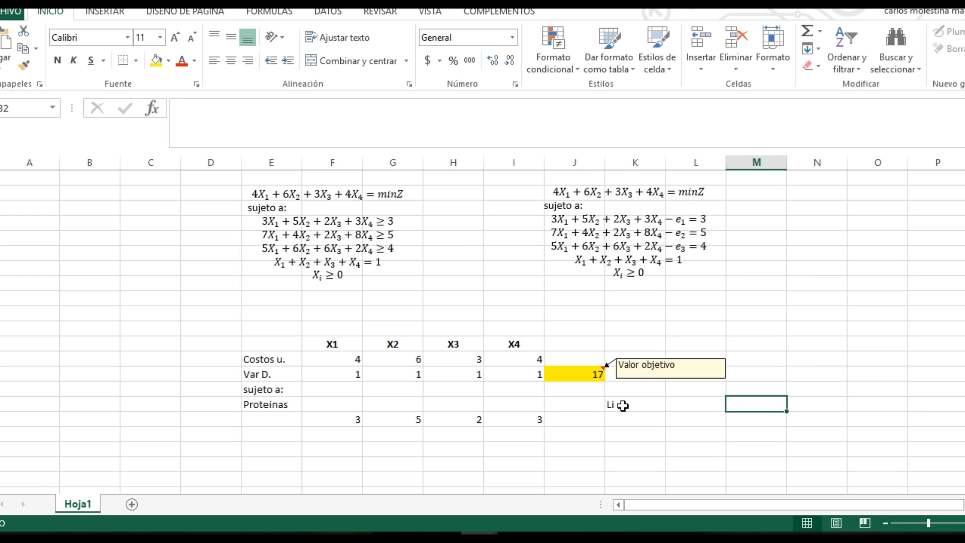
type("Ld")
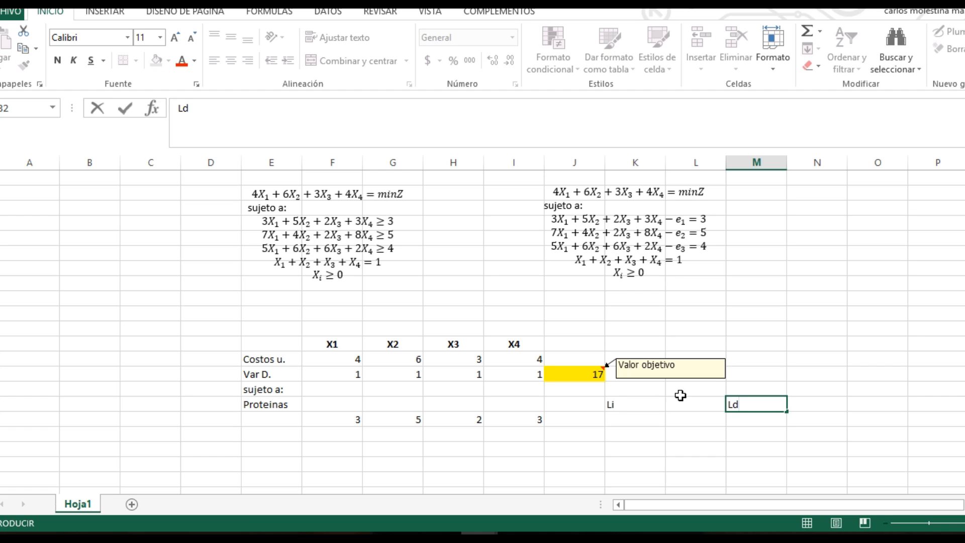
Narrow columns L and K around the constraint headings "Li" and "Ld"
left_click(670, 413)
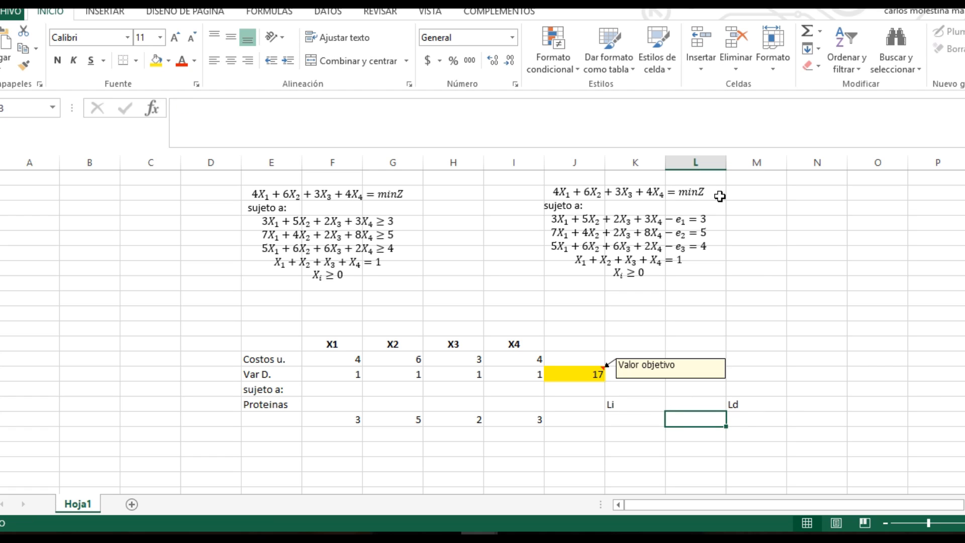
left_click_drag(726, 163, 697, 165)
left_click(623, 405)
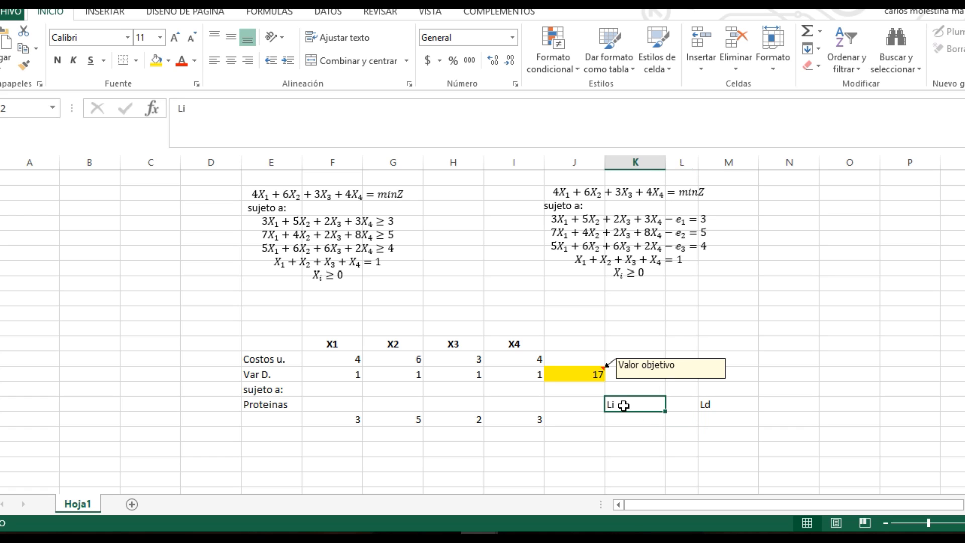
left_click_drag(665, 159, 650, 161)
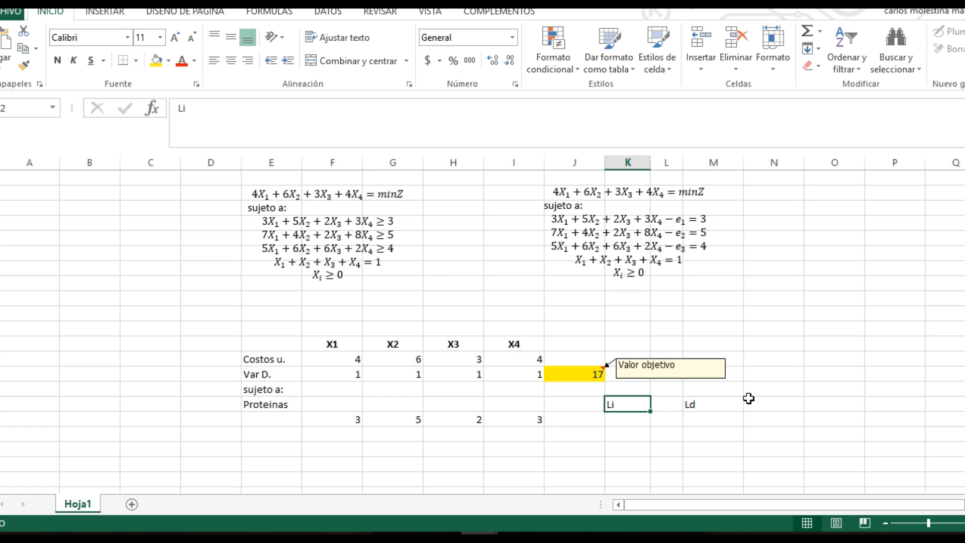
Make the "Li" and "Ld" heading cells in K through M bold and centred
left_click_drag(613, 404, 724, 403)
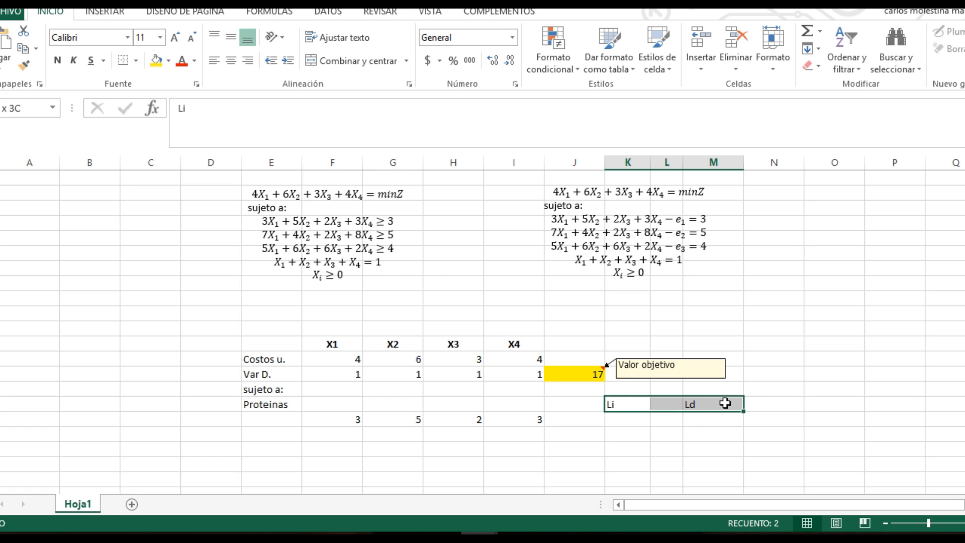
left_click(60, 62)
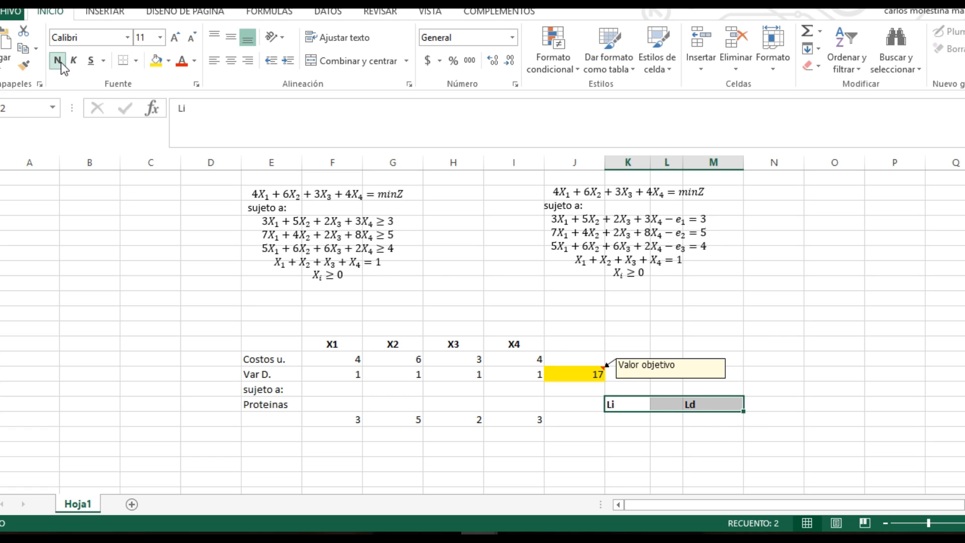
left_click(239, 62)
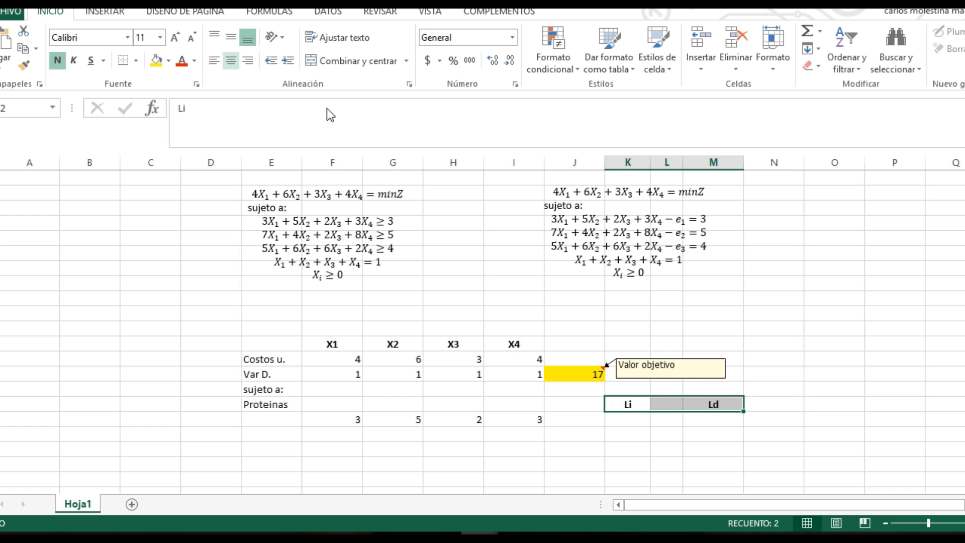
Enter 3 as the first constraint's right-hand value directly below "Ld"
left_click(716, 427)
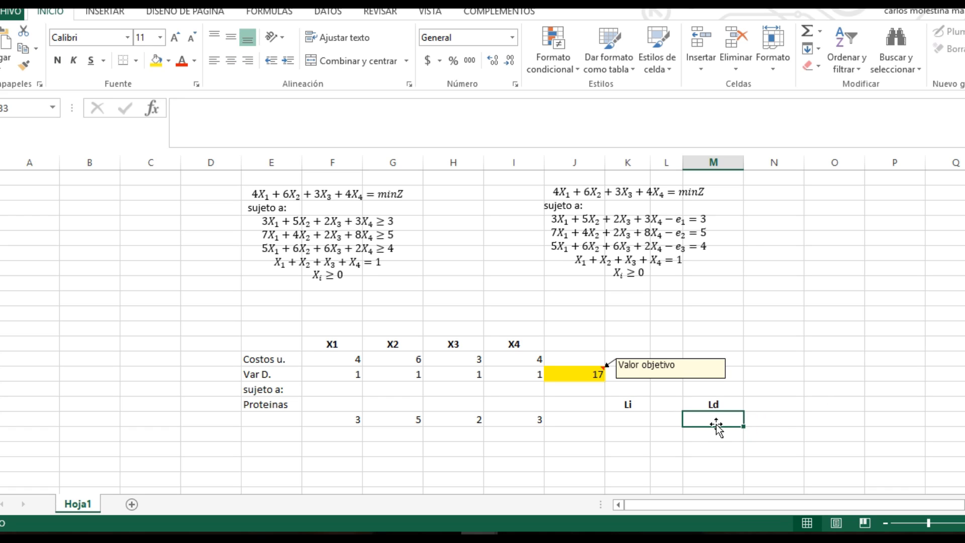
type("3")
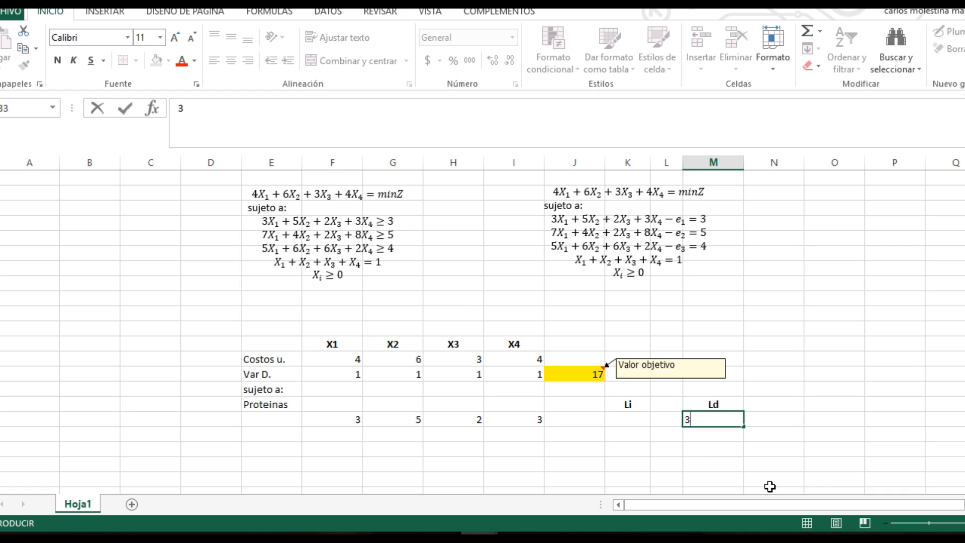
left_click(709, 465)
Insert the "≥" symbol in column L of the first constraint row, between "Li" and "Ld"
left_click(666, 423)
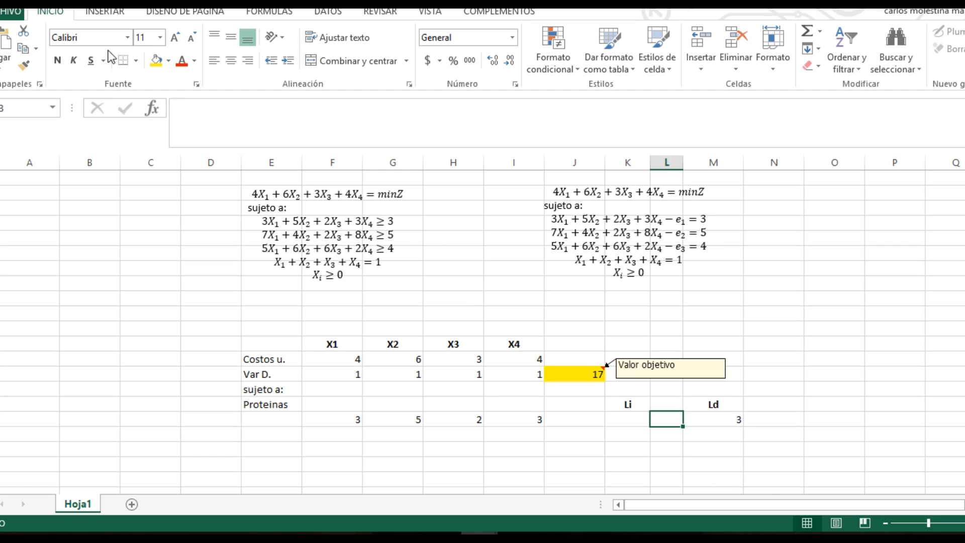
left_click(106, 14)
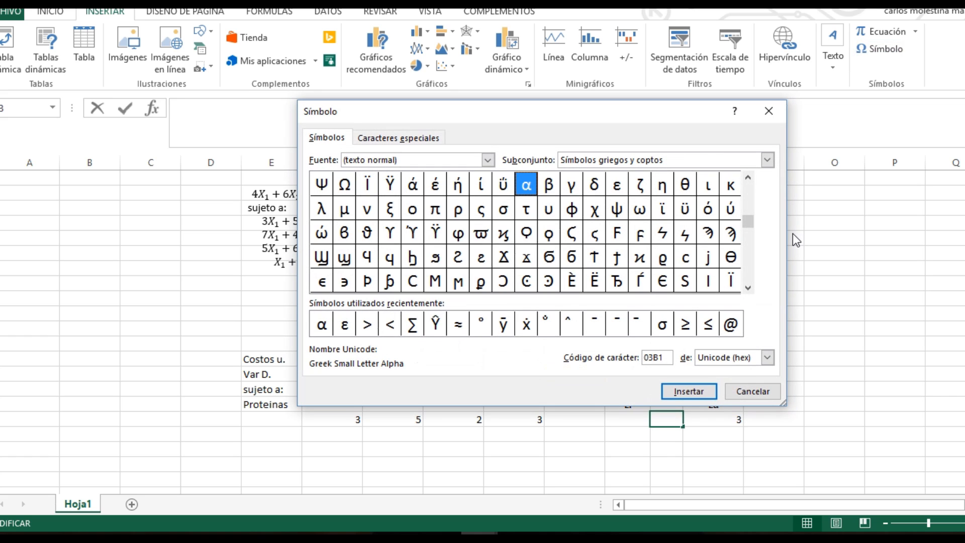
left_click(687, 327)
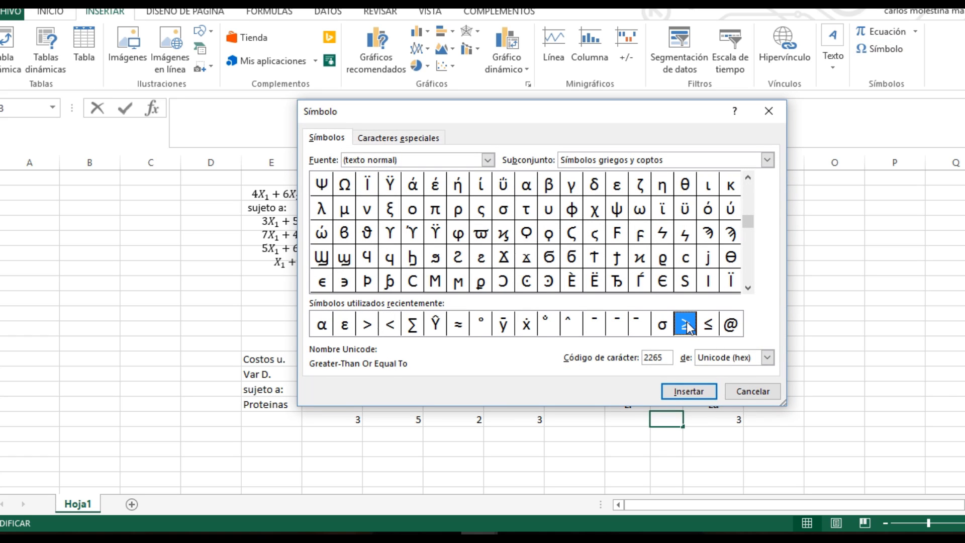
left_click(689, 391)
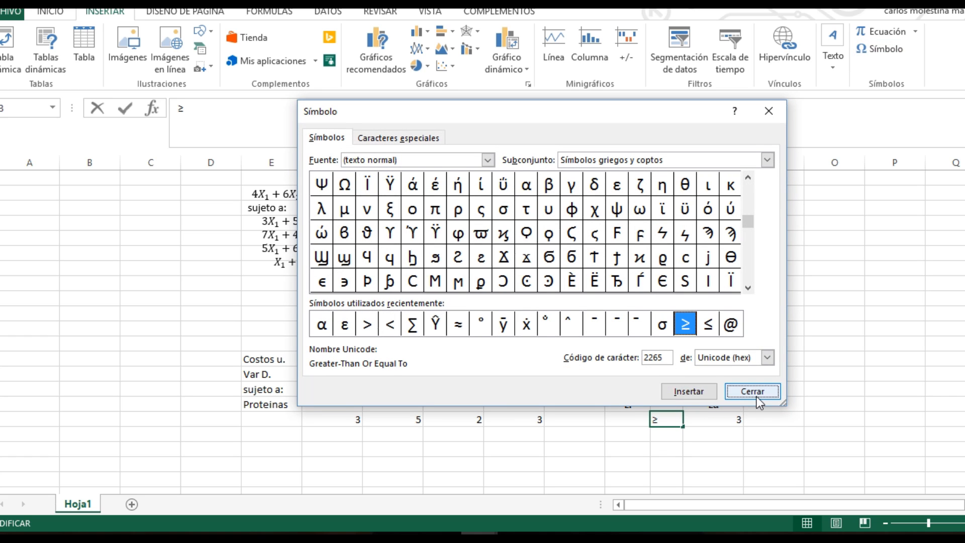
left_click(753, 391)
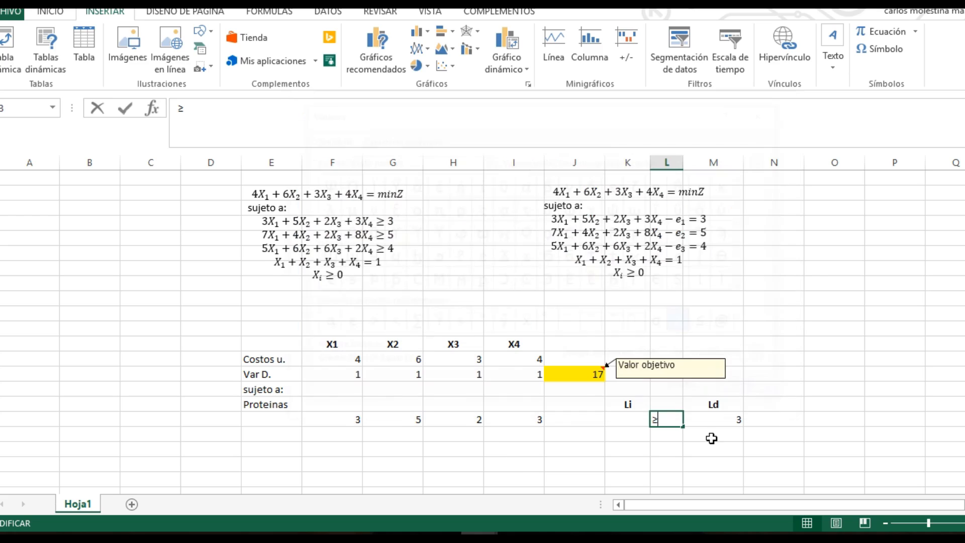
left_click(655, 450)
Centre the column L cells from the "≥" sign down through the rows below it
left_click(664, 418)
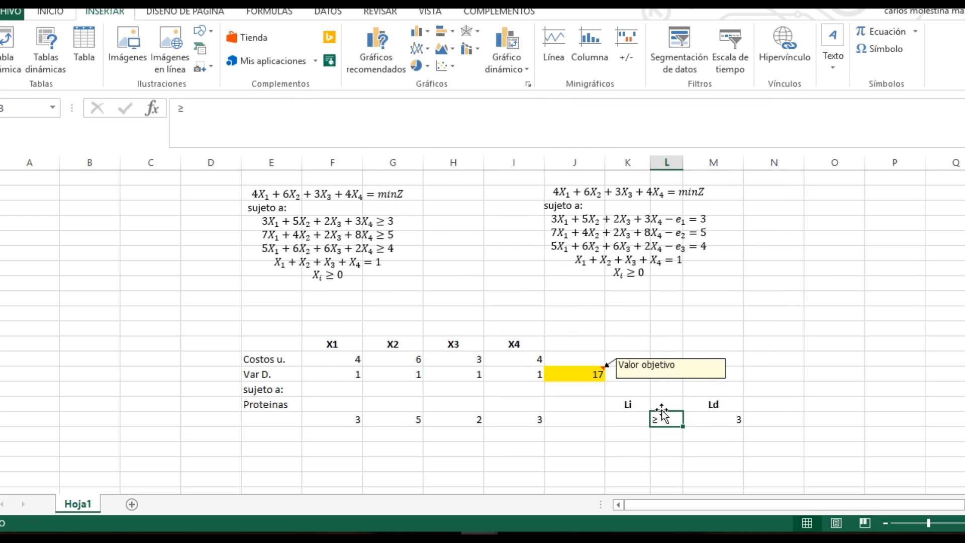
left_click_drag(661, 415, 666, 489)
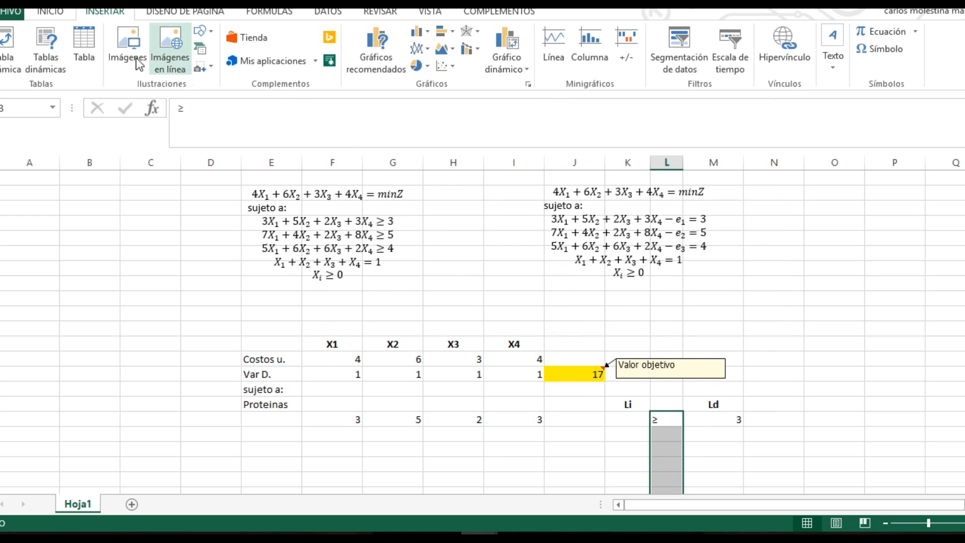
left_click(51, 11)
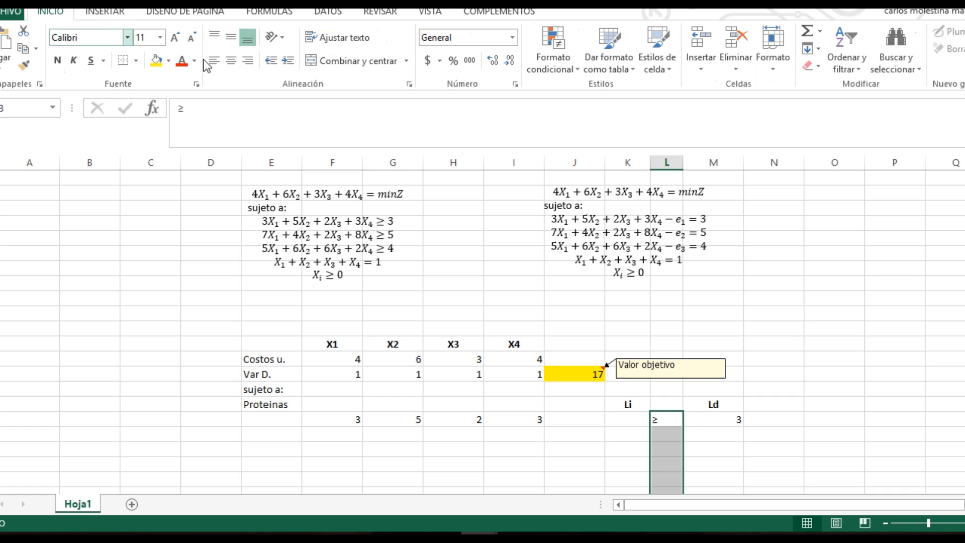
left_click(231, 69)
left_click(795, 422)
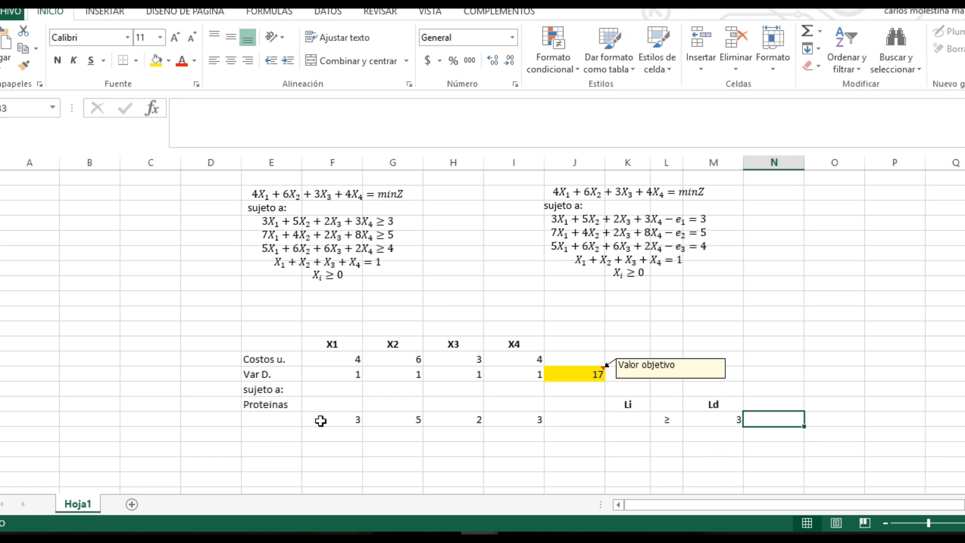
Move the "Proteinas" label down to the row of its coefficients and enter "Carbohidratos" in the cell below it
left_click(290, 405)
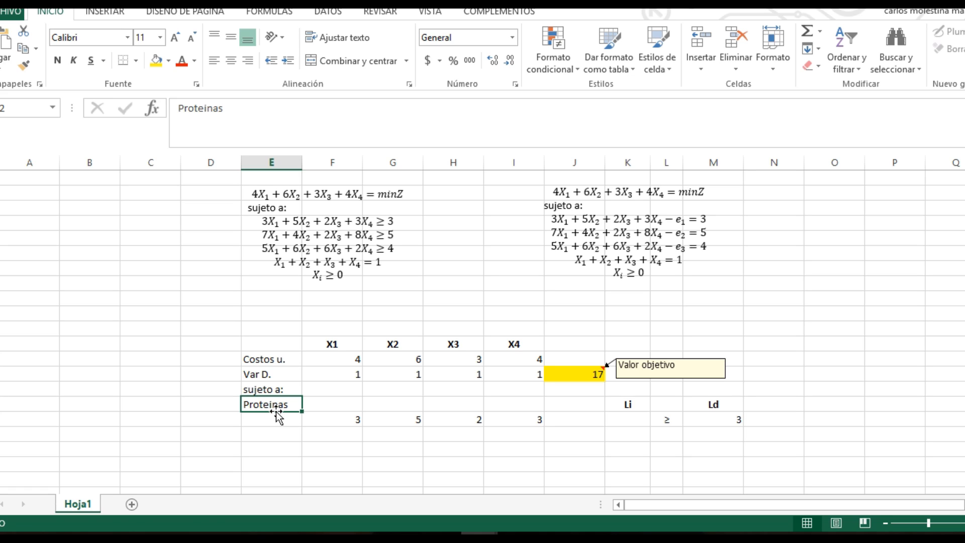
left_click_drag(277, 411, 281, 421)
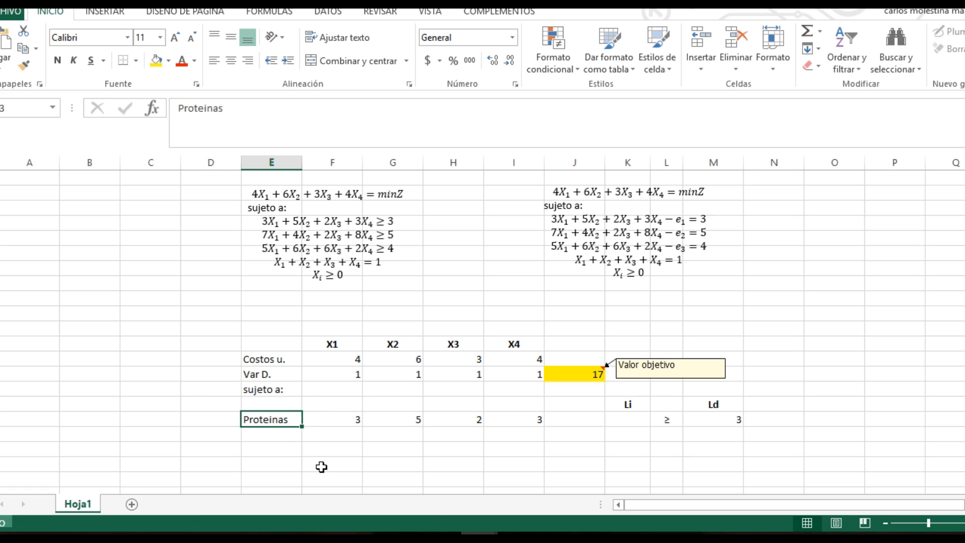
left_click(264, 434)
type("Ca")
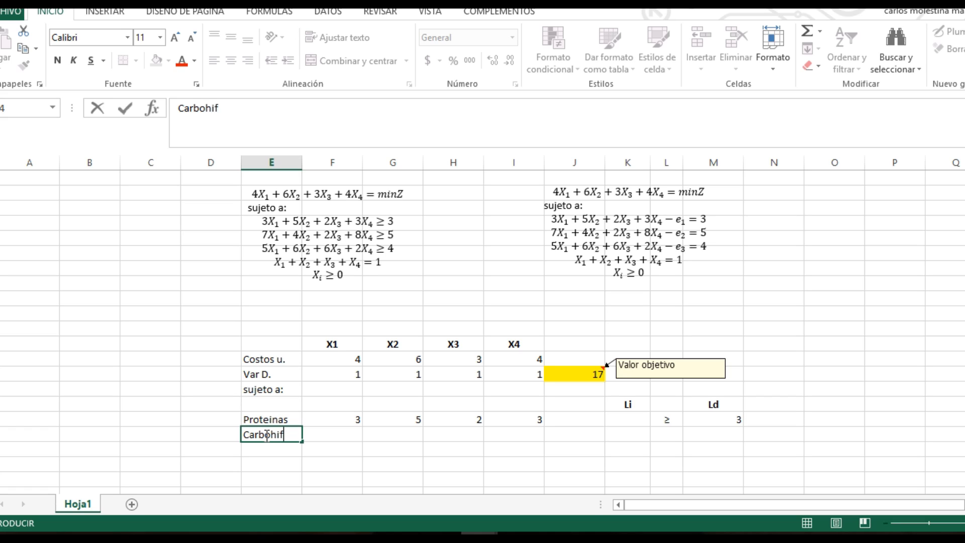
type("rbohidratos")
left_click(337, 462)
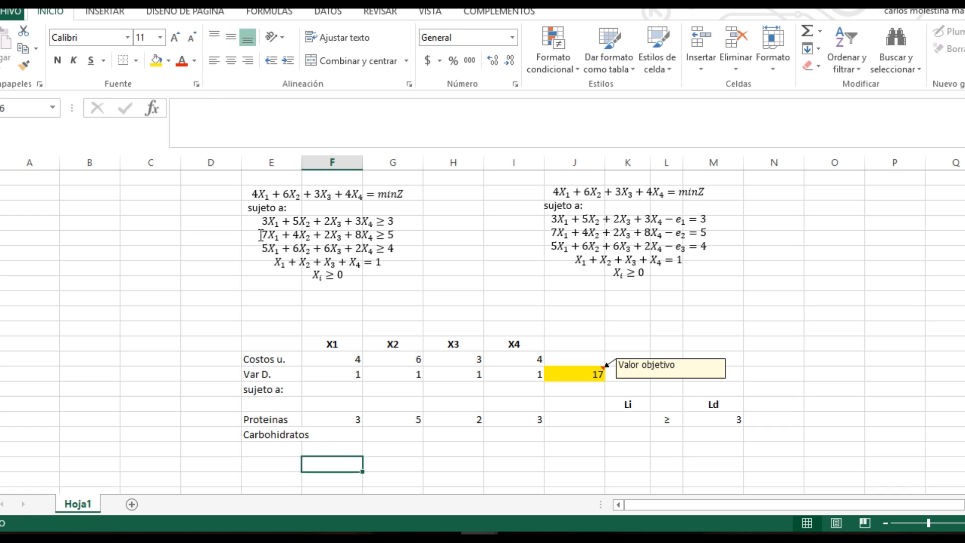
Enter 7, 4, 2 and 3 under X1 through X4 in the "Carbohidratos" row
left_click(348, 434)
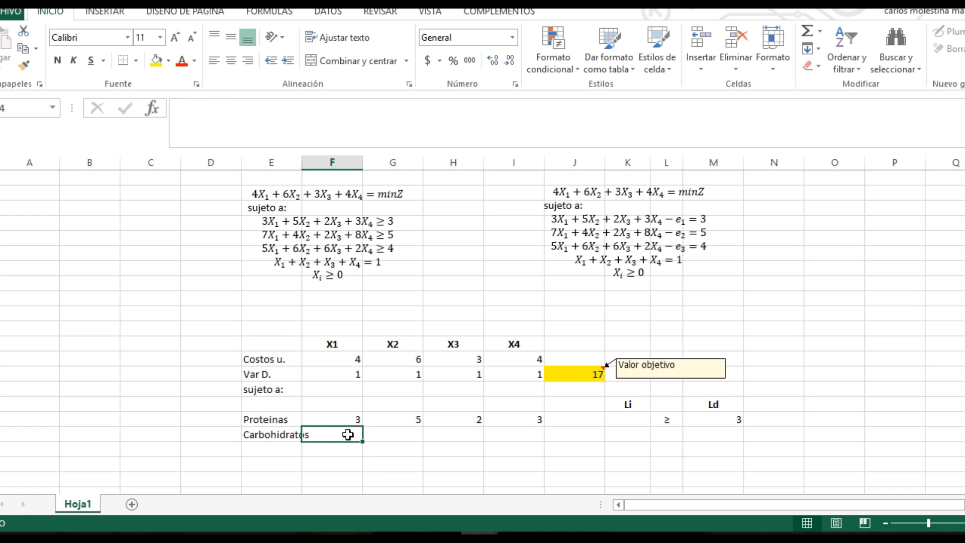
type("7")
key("Tab")
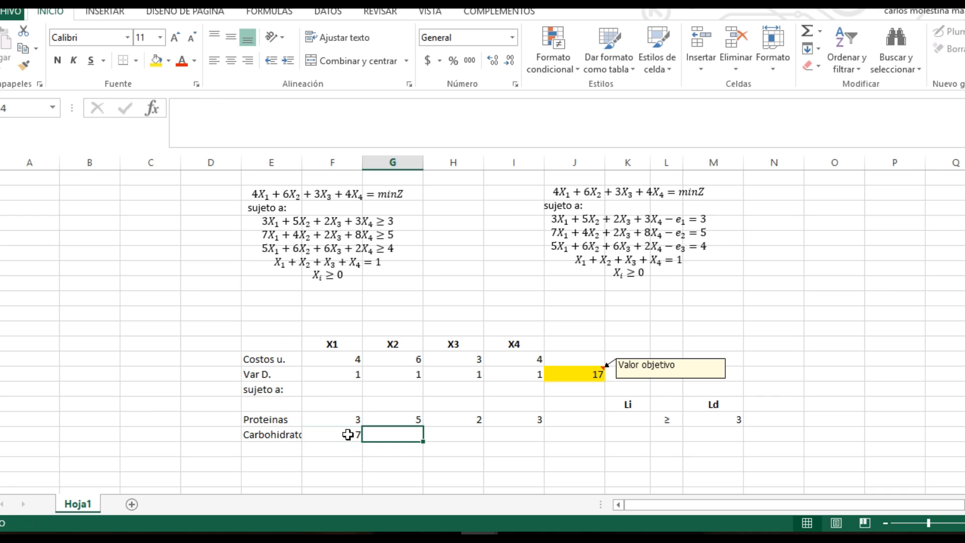
type("4")
key("Tab")
type("2")
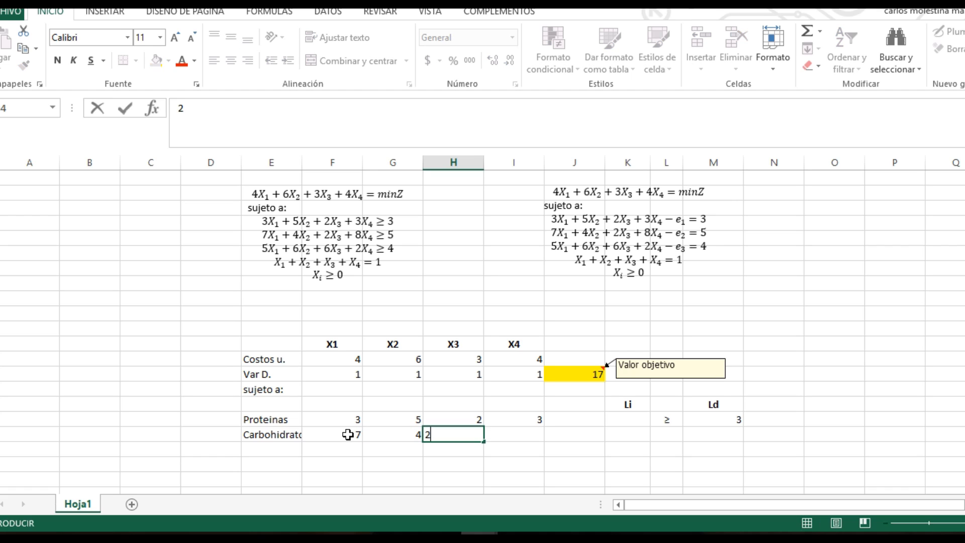
key("Tab")
type("3")
key("Tab")
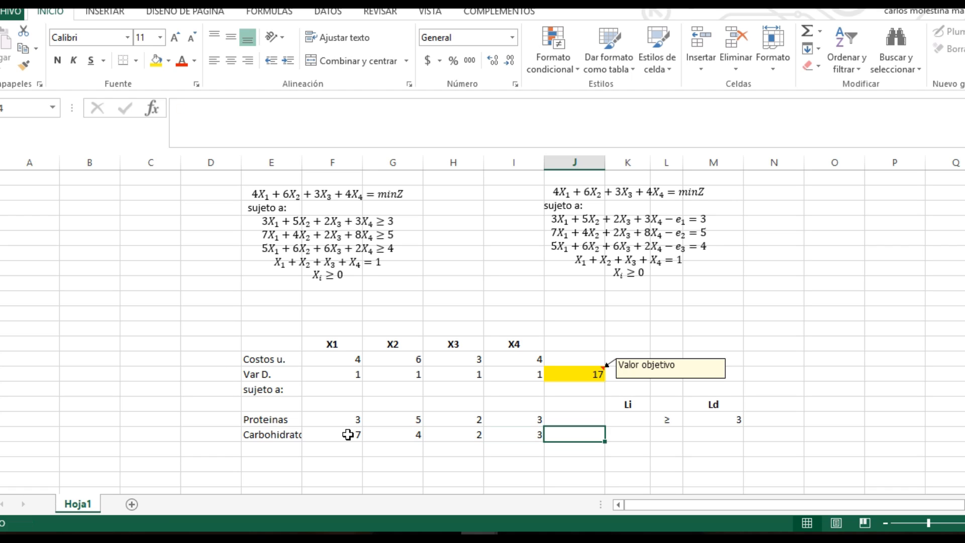
Enter 5 under "Ld" as the right-hand value of the "Carbohidratos" row
key("Tab")
key("Tab")
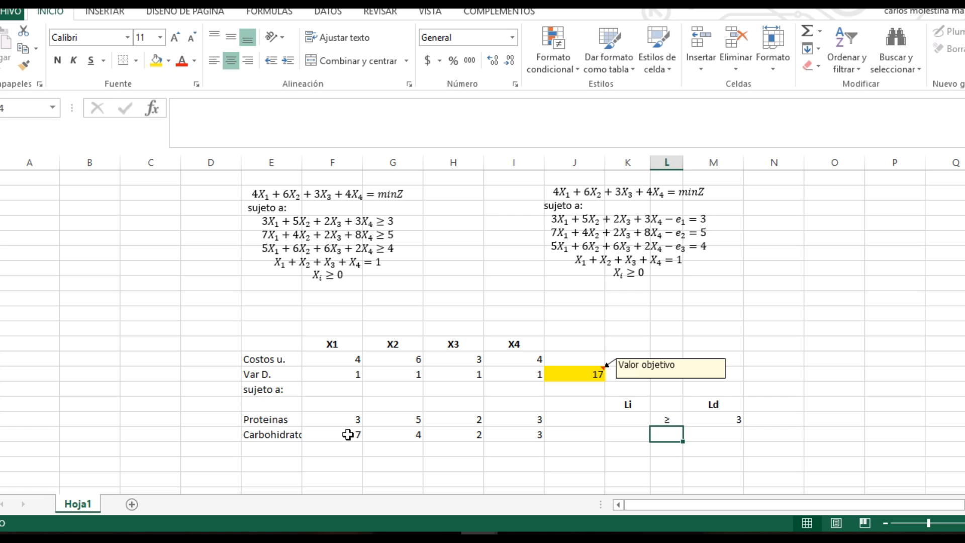
key("Tab")
type("5")
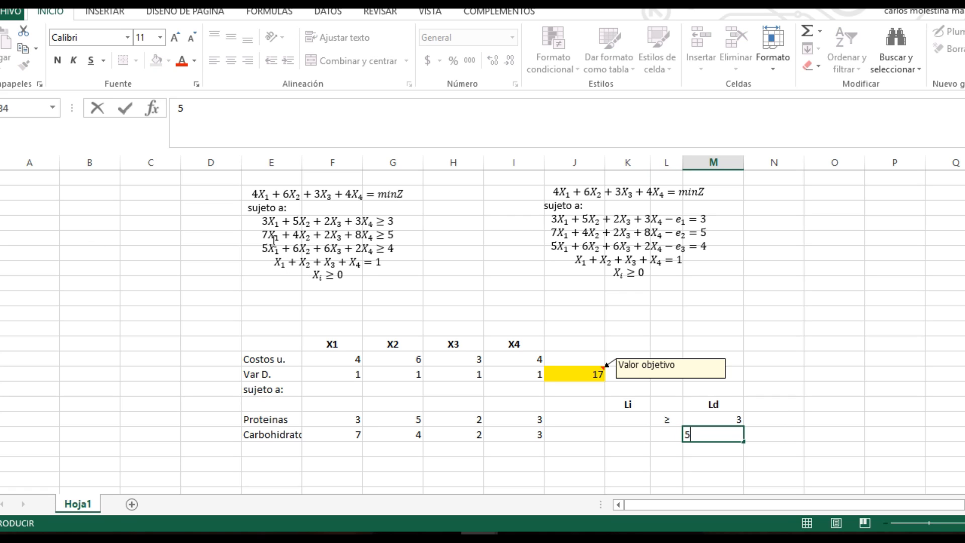
Set the X4 coefficient of "Carbohidratos" to 8 and copy the "≥" sign from the "Proteinas" row down to this row
left_click(530, 436)
type("8")
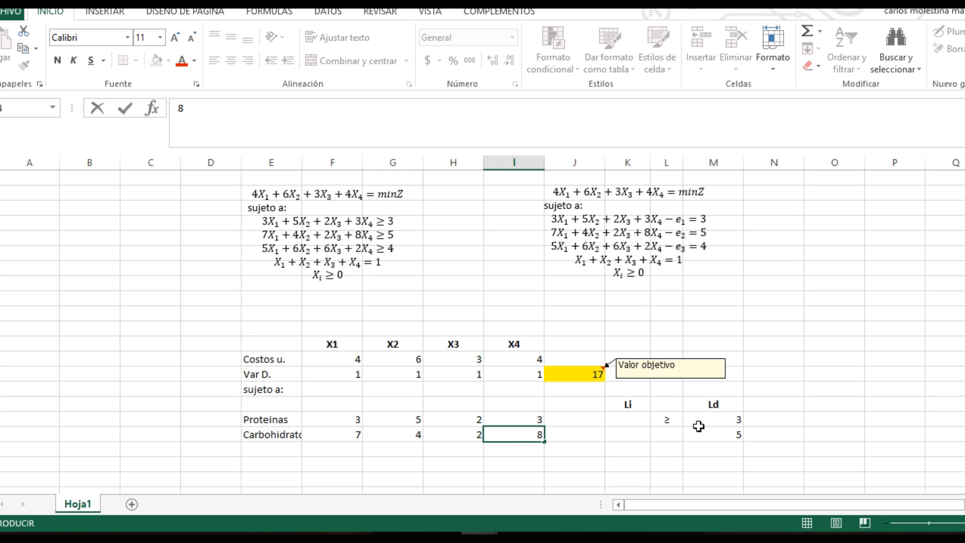
left_click(675, 424)
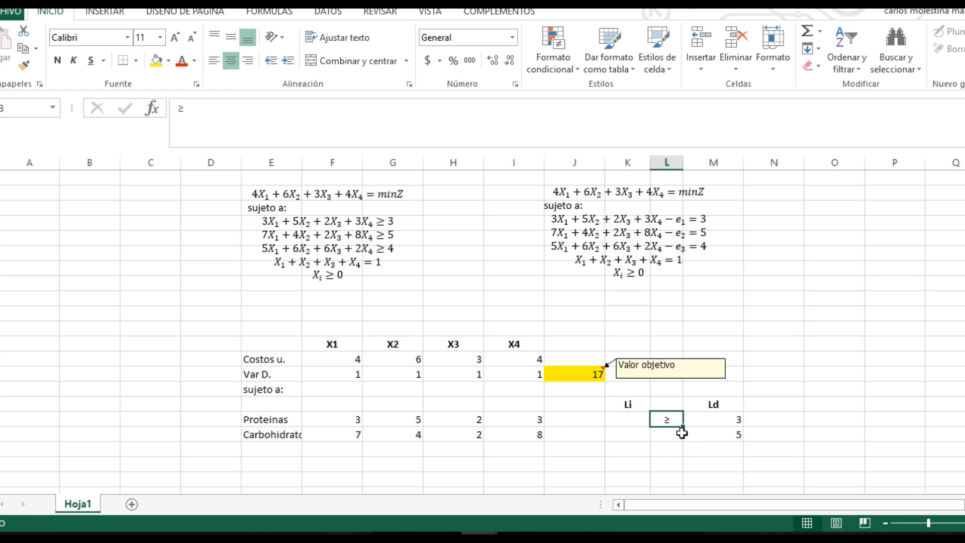
left_click_drag(682, 427, 682, 445)
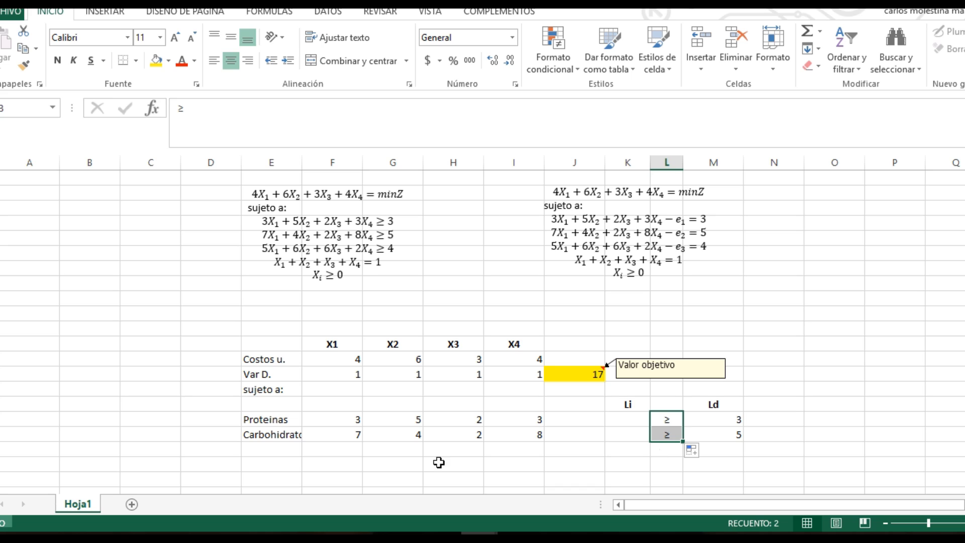
Enter the label "Grasas" in the cell below "Carbohidratos"
left_click(273, 451)
type("G")
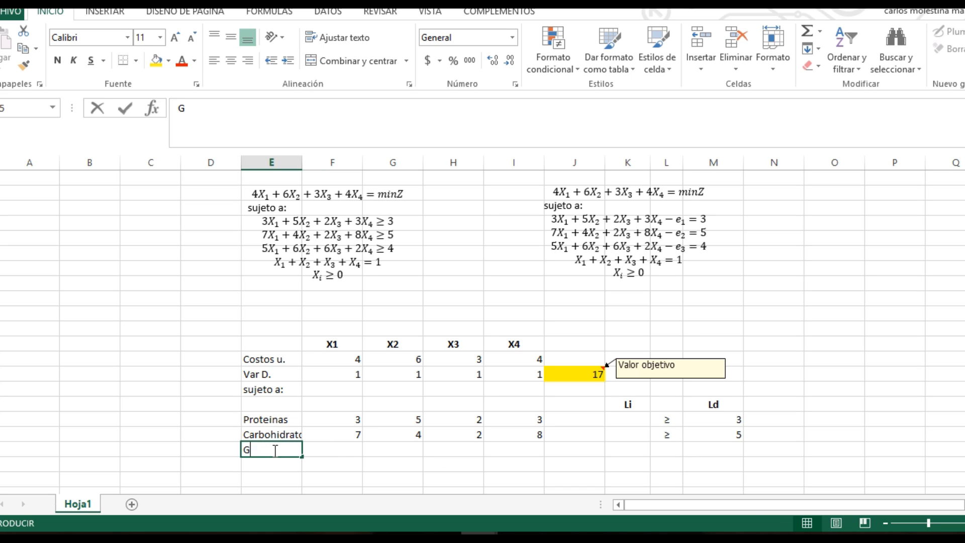
type("rasas")
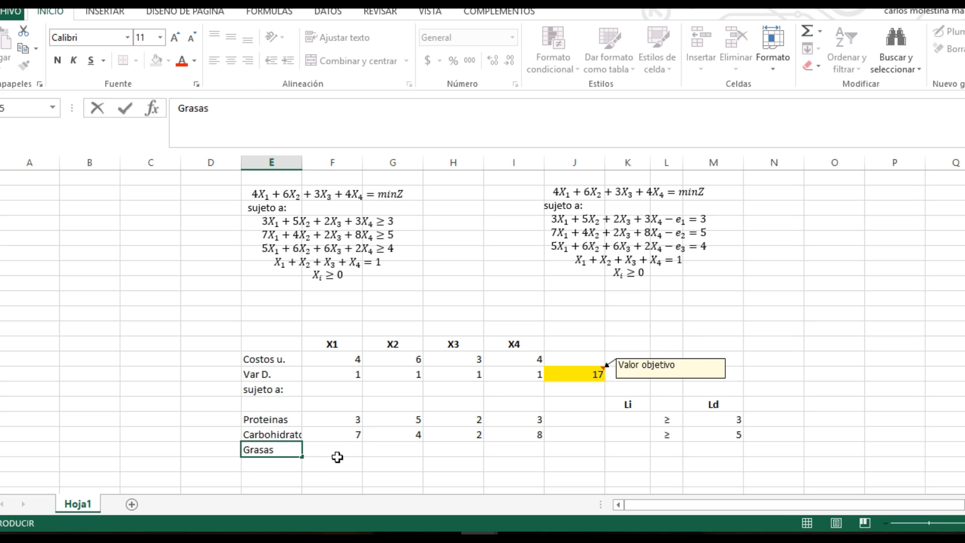
Enter 5, 6, 6 and 2 under X1 through X4 in the "Grasas" row
left_click(335, 450)
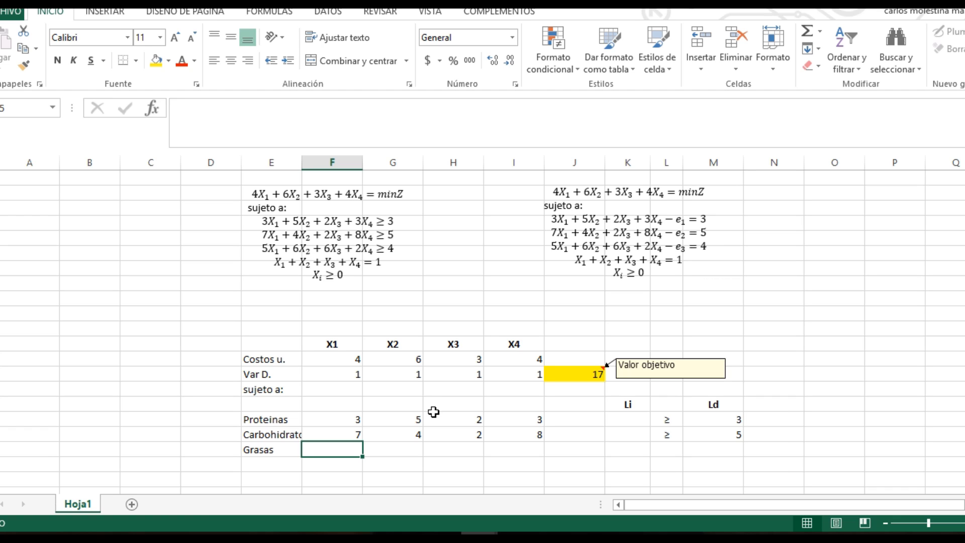
type("5")
key("Tab")
type("6")
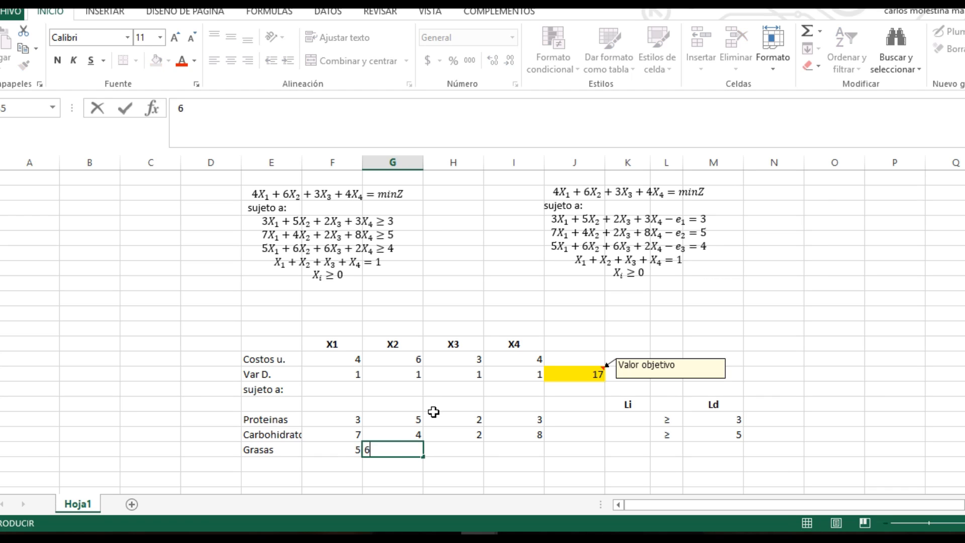
key("Tab")
type("6")
key("Tab")
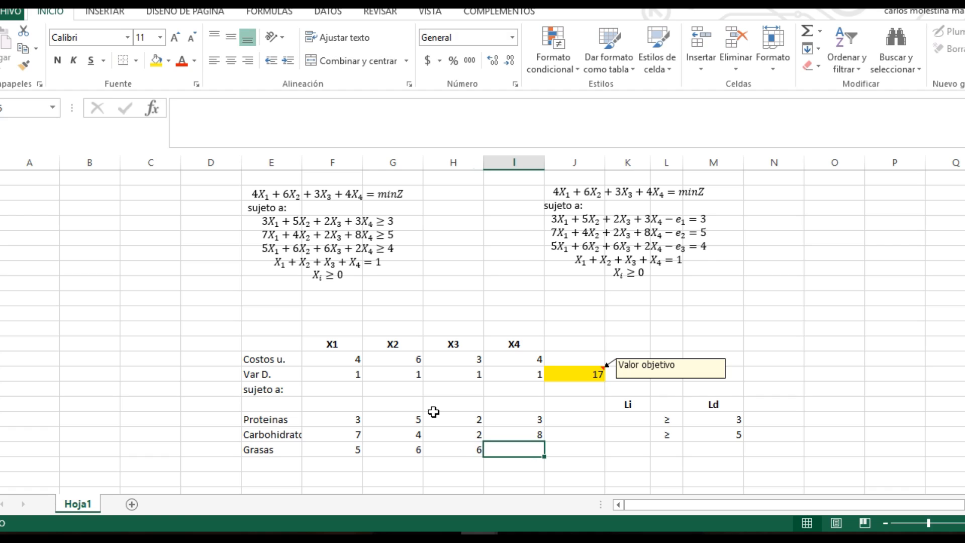
type("2")
key("Tab")
Enter 4 under "Ld" in the "Grasas" row and copy the "≥" sign from the "Carbohidratos" row down to it
key("Tab")
key("Tab")
key("Tab")
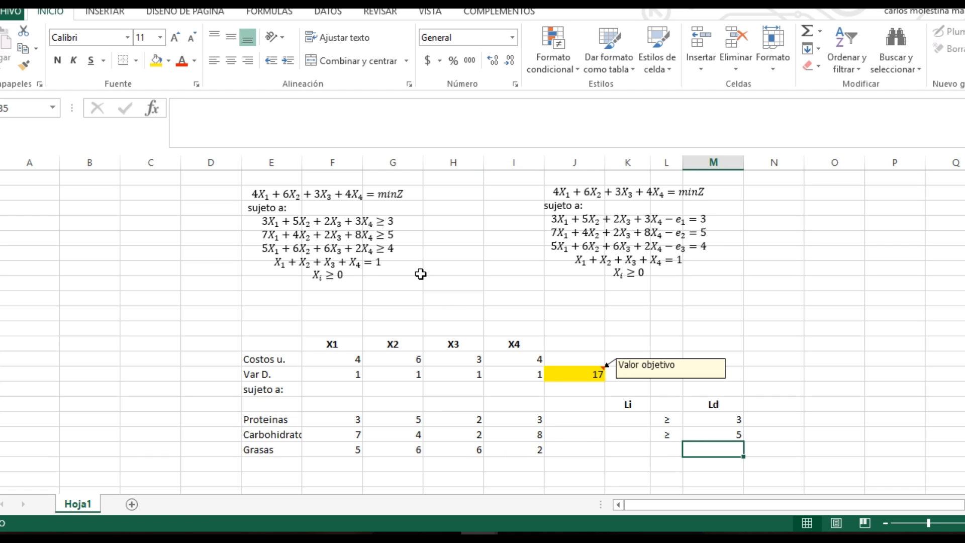
type("4")
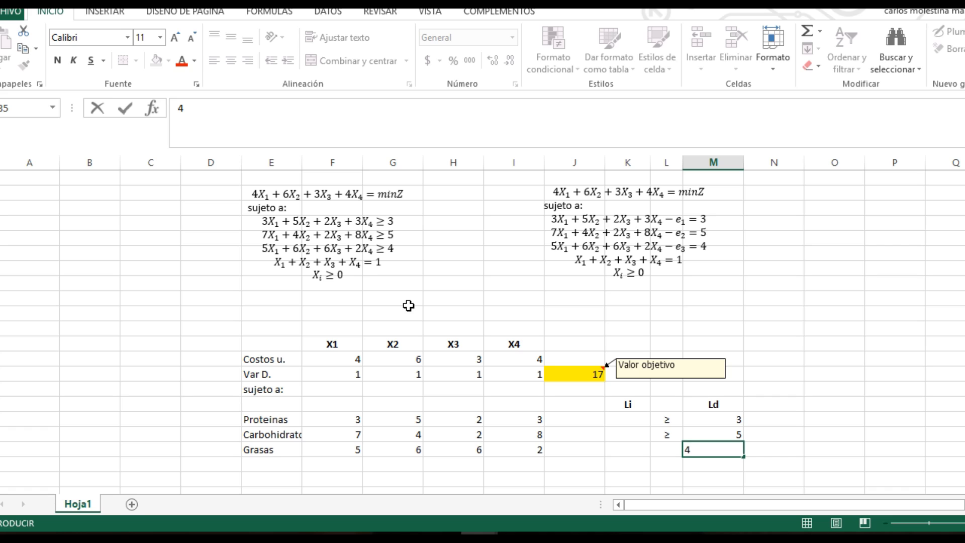
left_click(671, 431)
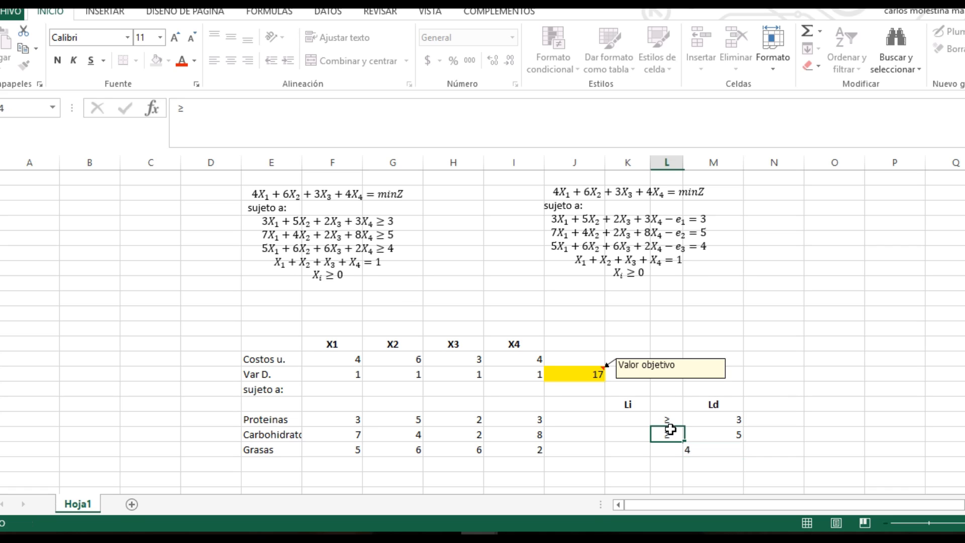
left_click_drag(682, 440, 684, 453)
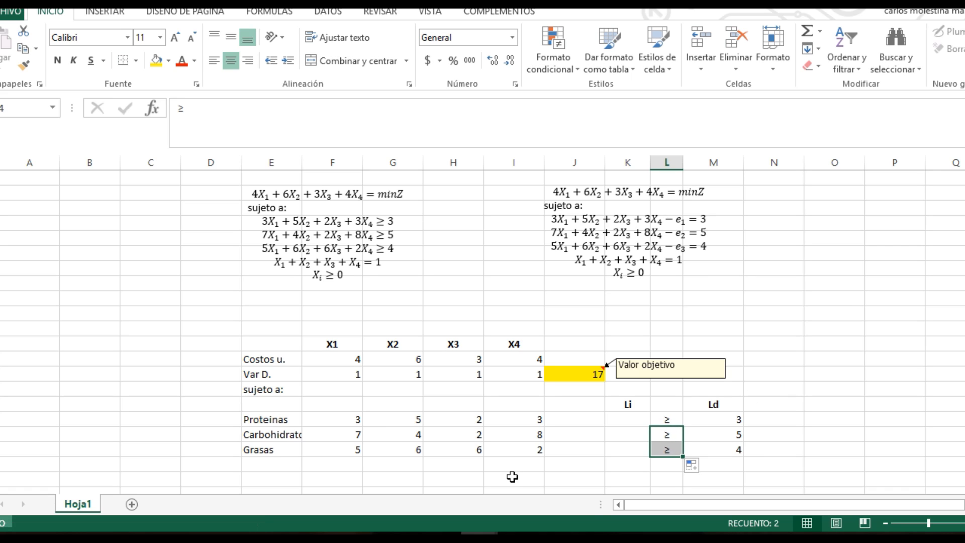
Add a row labelled "Lata" below "Grasas" with 1 under each of X1 through X4
left_click(255, 461)
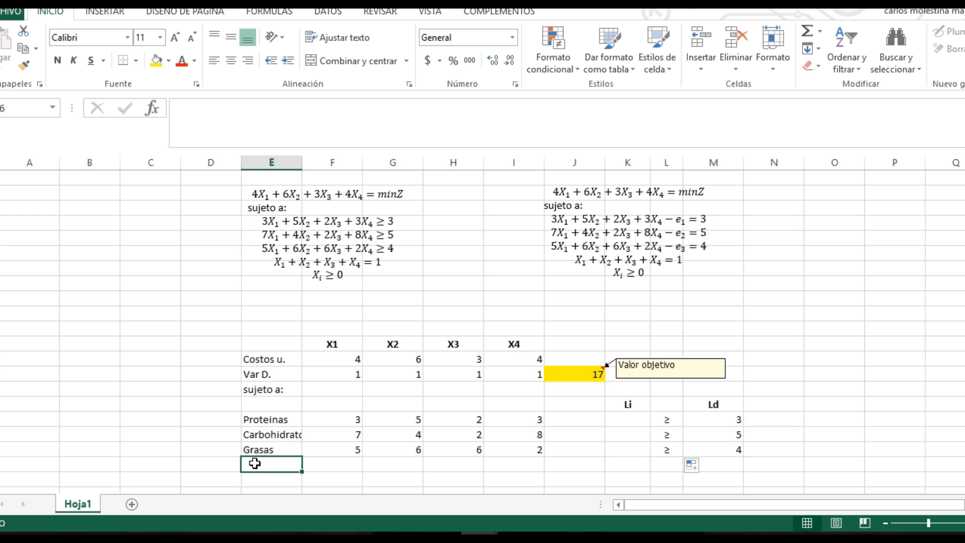
type("Lata")
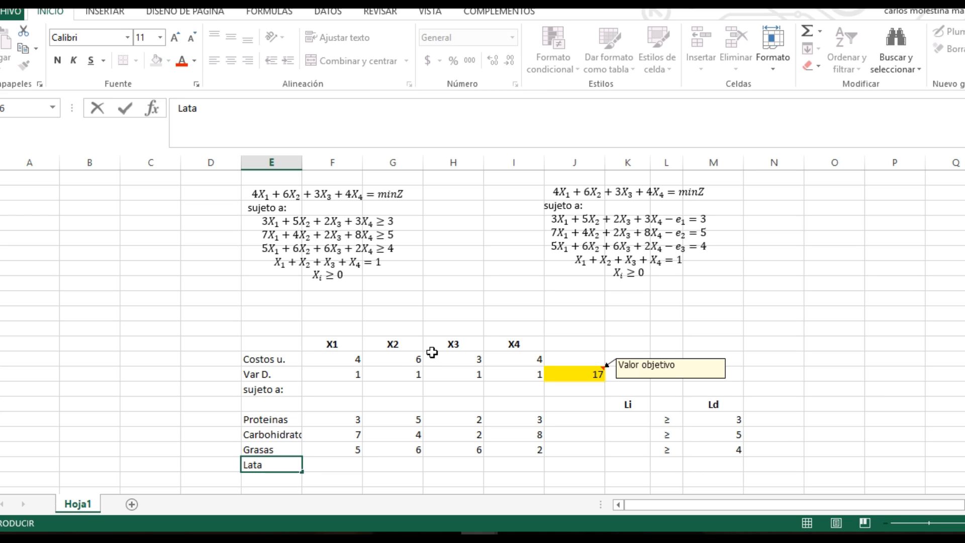
left_click(336, 466)
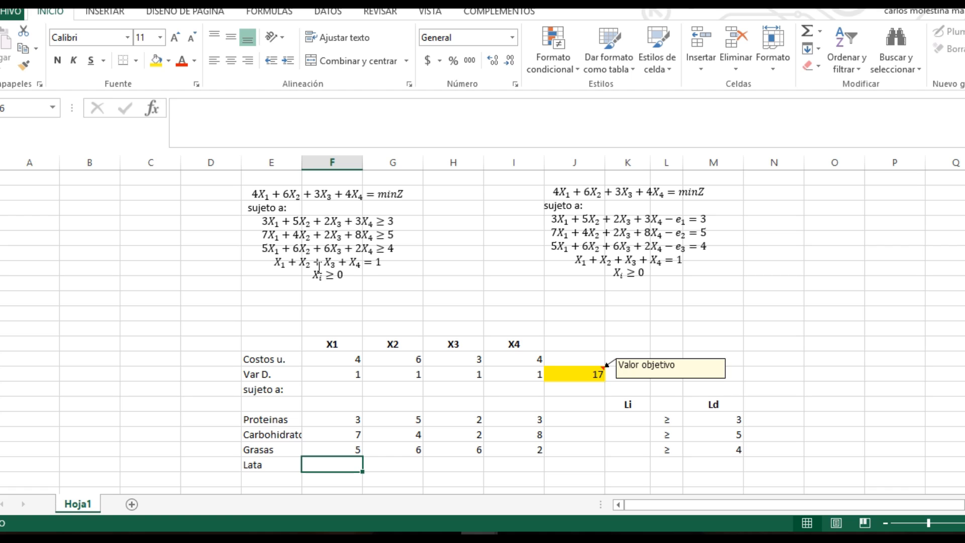
type("1")
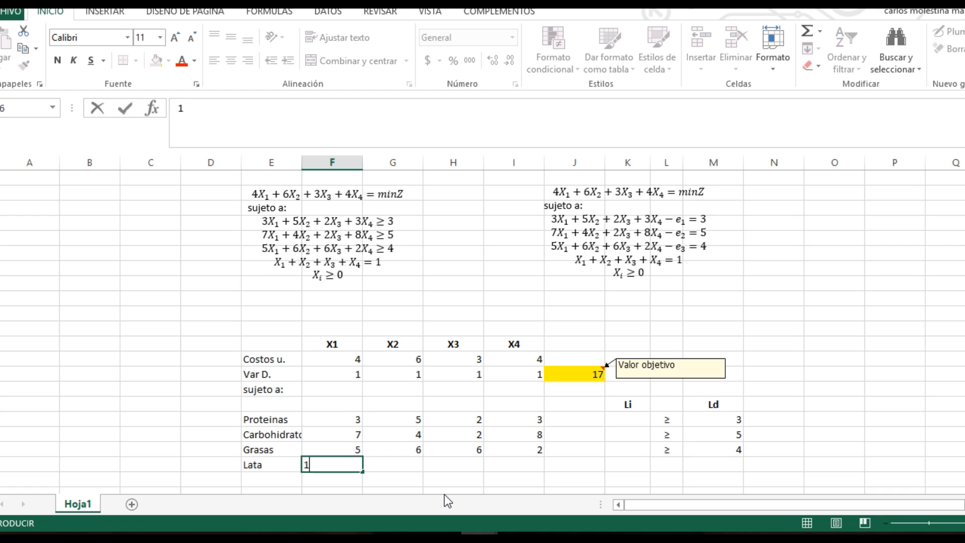
key("Tab")
type("1")
key("Tab")
type("1")
key("Tab")
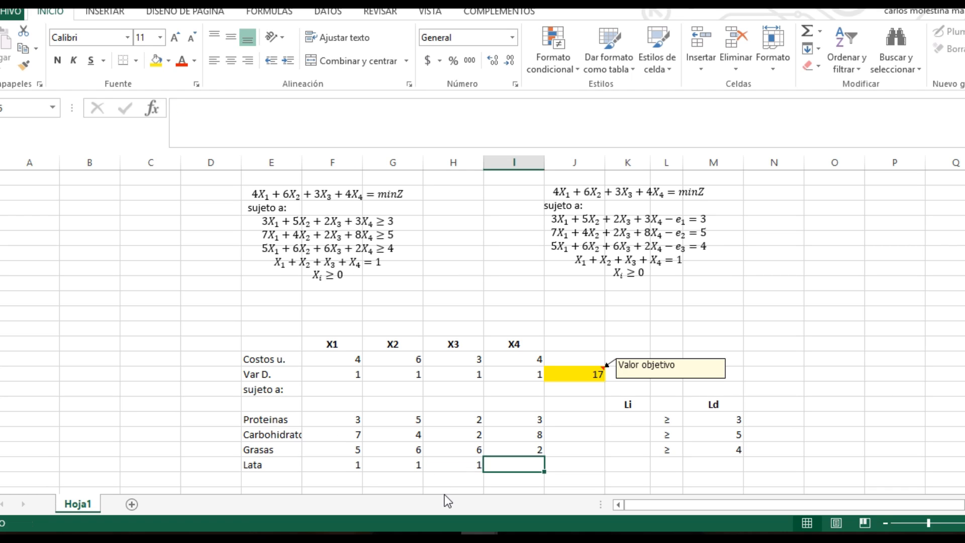
type("1")
key("Tab")
Complete the "Lata" constraint with an "=" sign in column L and 1 under "Ld"
key("Tab")
key("Tab")
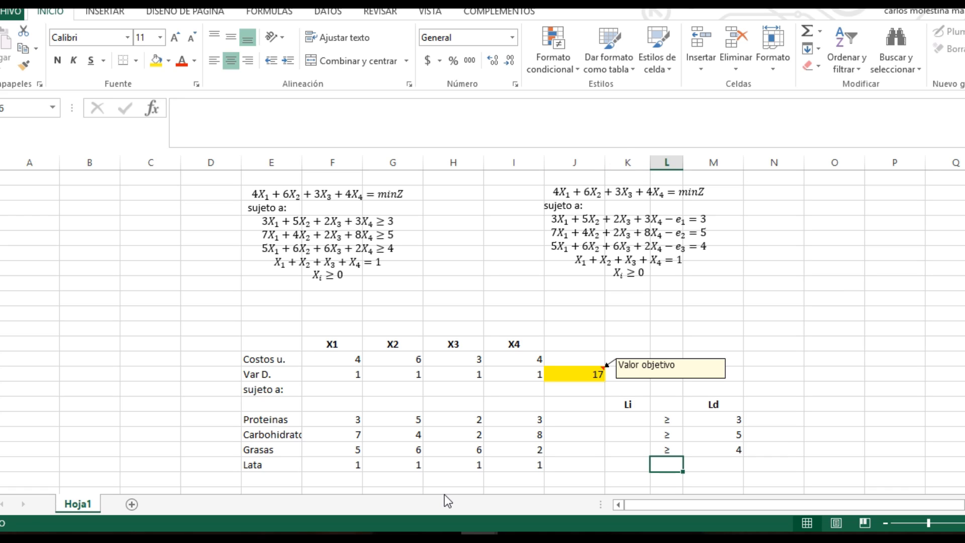
type("=")
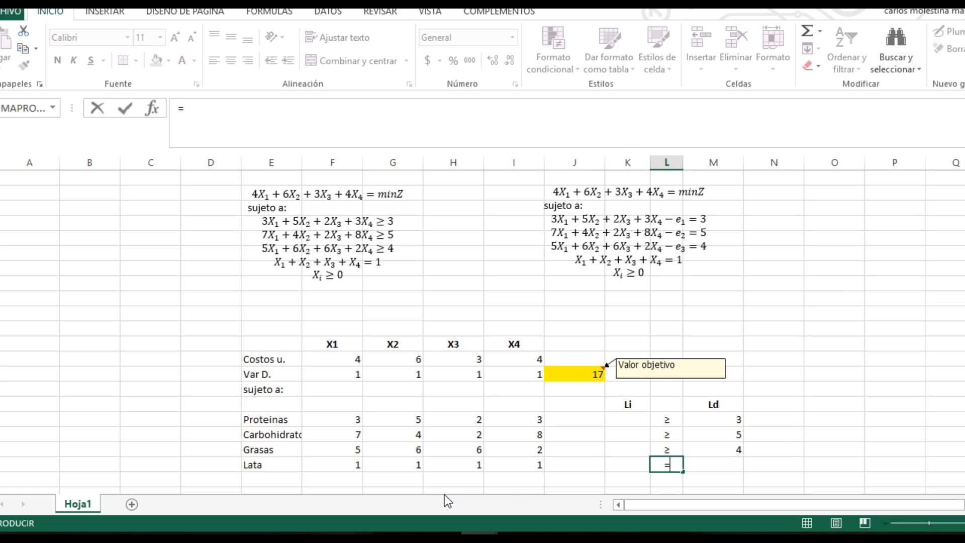
left_click(705, 463)
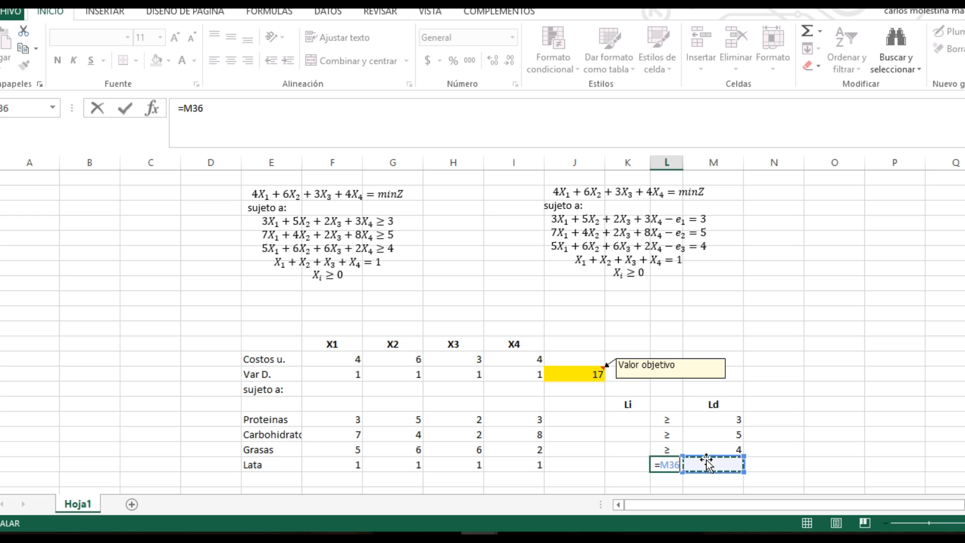
key("BackSpace")
key("Escape")
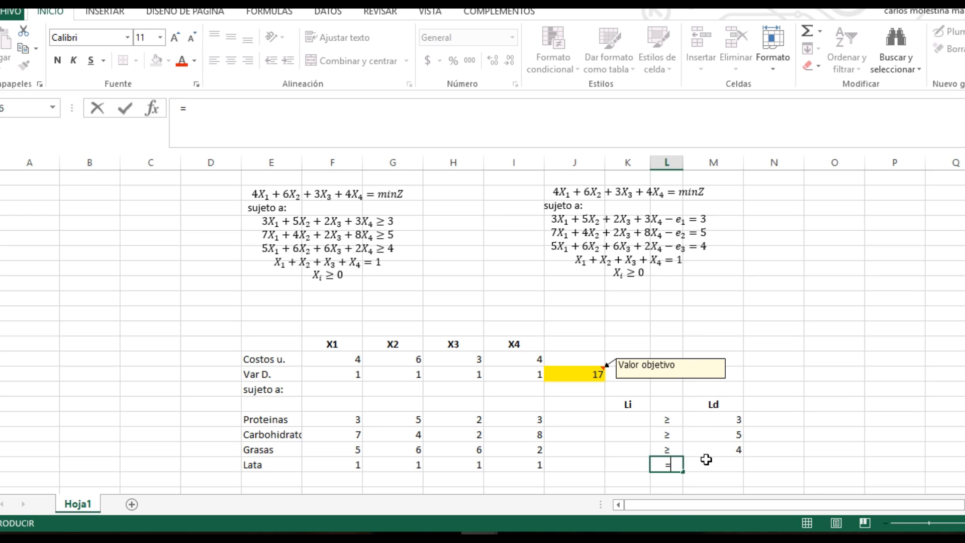
left_click(708, 462)
type("1")
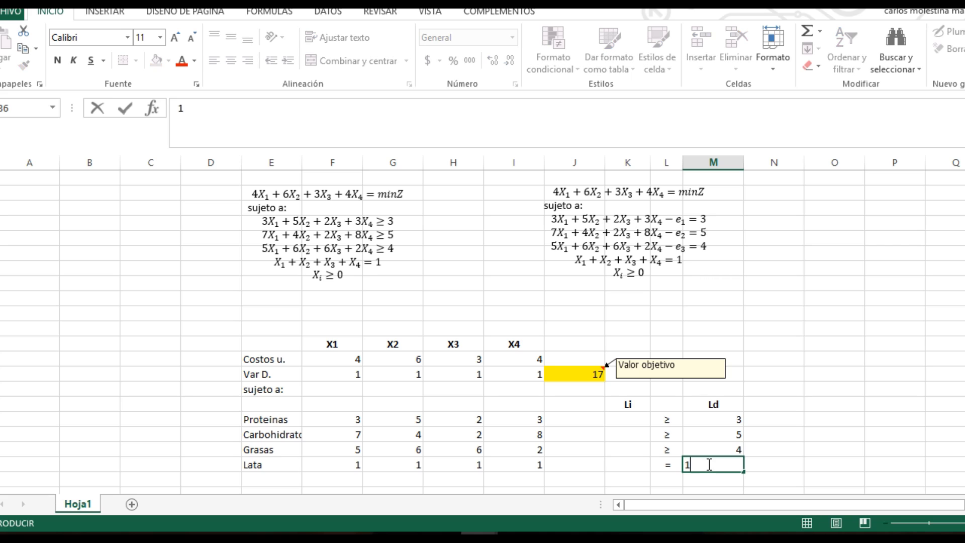
left_click(785, 465)
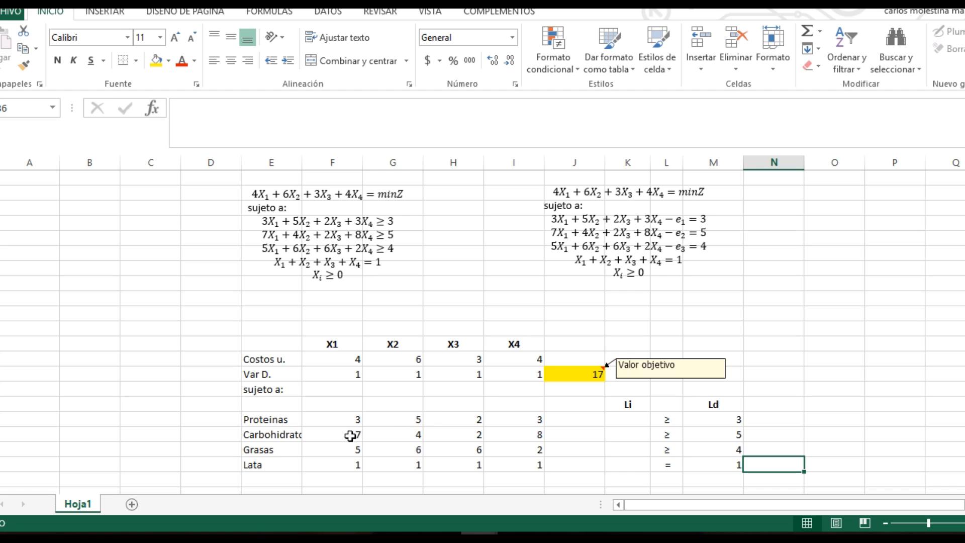
Start a SUMAPRODUCTO formula in J33 of the "Proteinas" row with the absolute "Var D." range $F$30:$I$30 as Matriz1
left_click(563, 420)
left_click(151, 107)
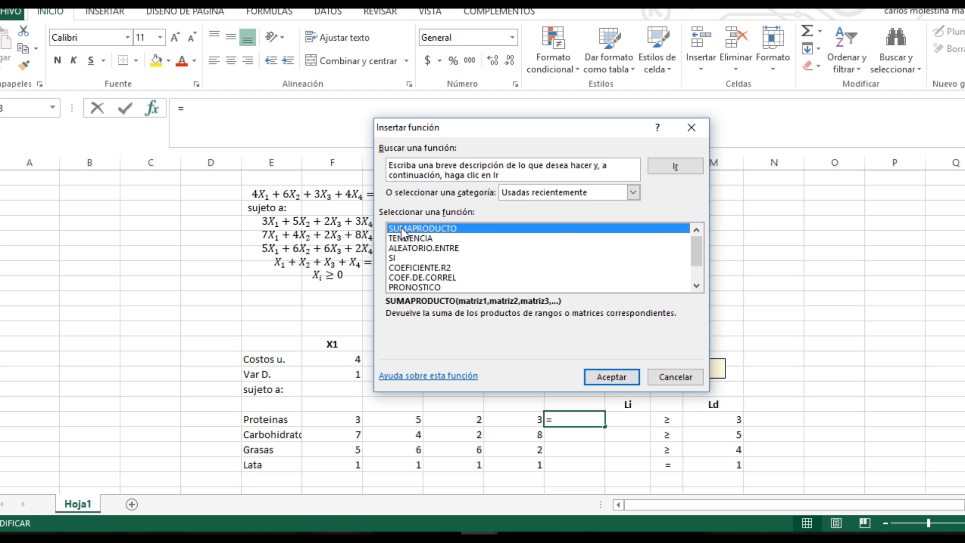
left_click(620, 376)
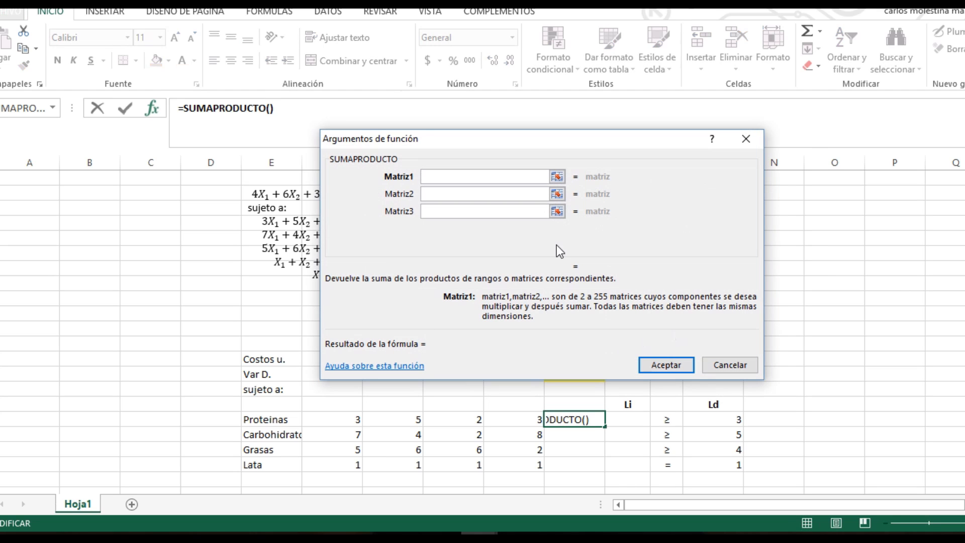
left_click(557, 176)
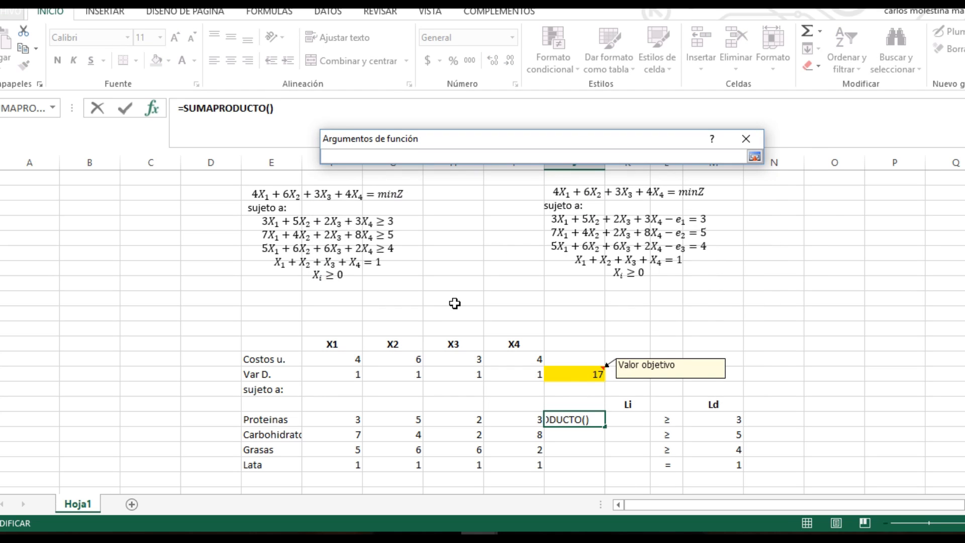
left_click_drag(330, 374, 508, 374)
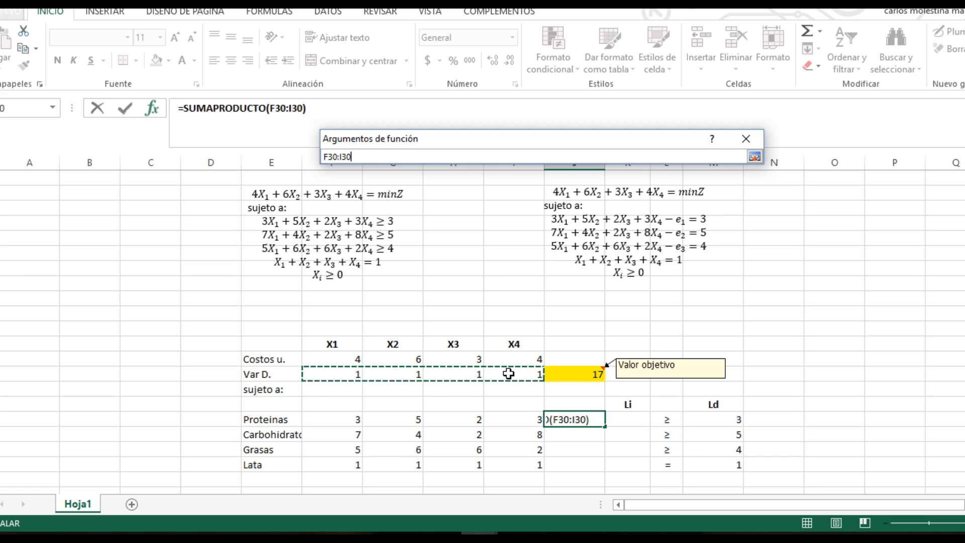
key("F4")
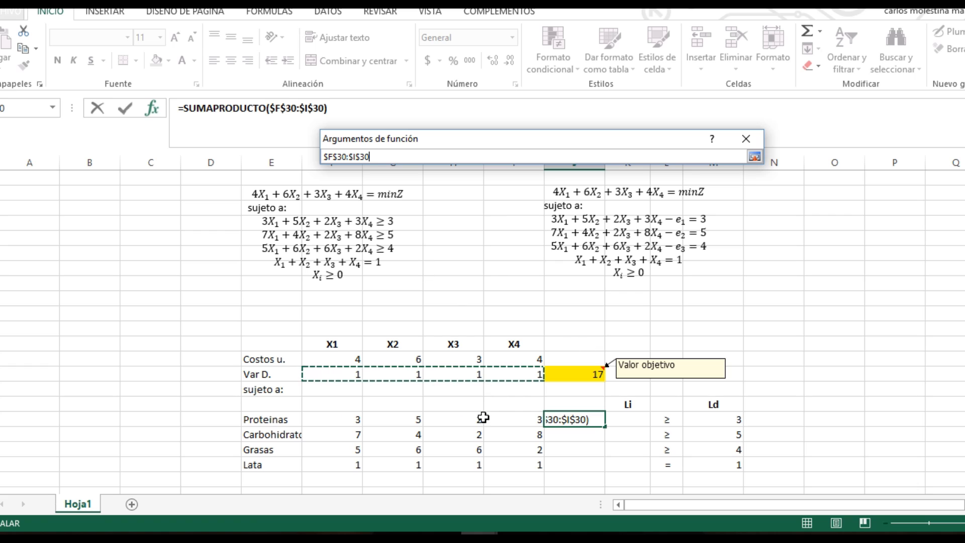
left_click(753, 157)
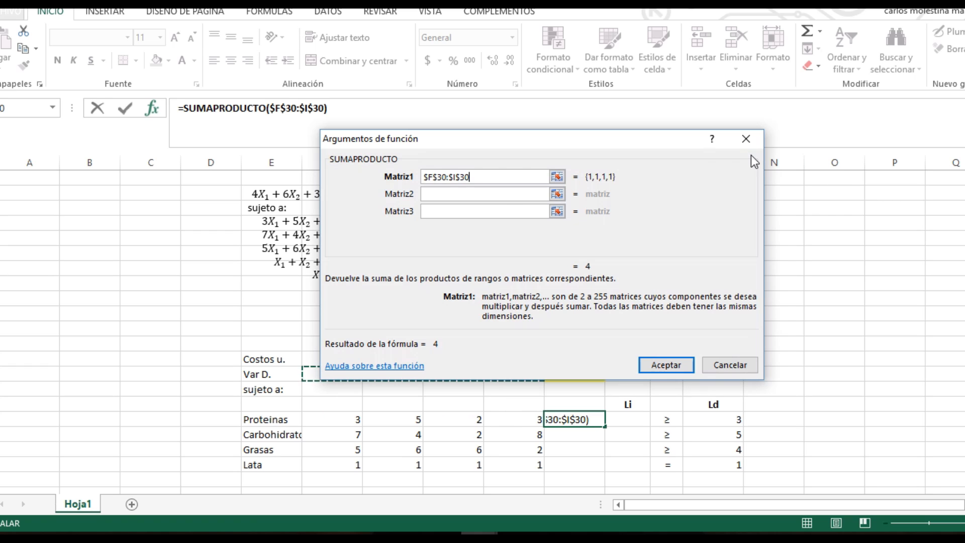
Complete the formula with the "Proteinas" coefficients F33:I33 as Matriz2 and fill it down through the "Lata" row
left_click(557, 194)
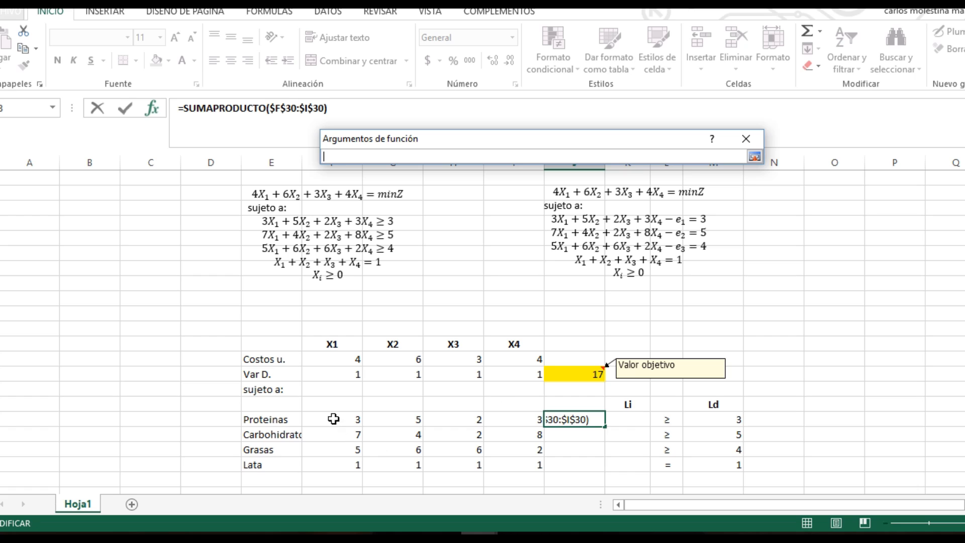
left_click_drag(333, 419, 506, 421)
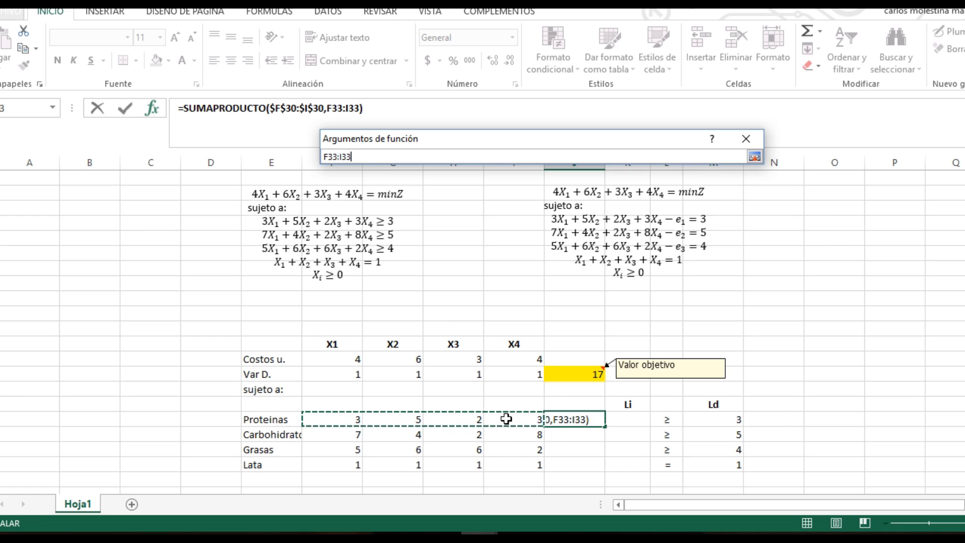
left_click(754, 155)
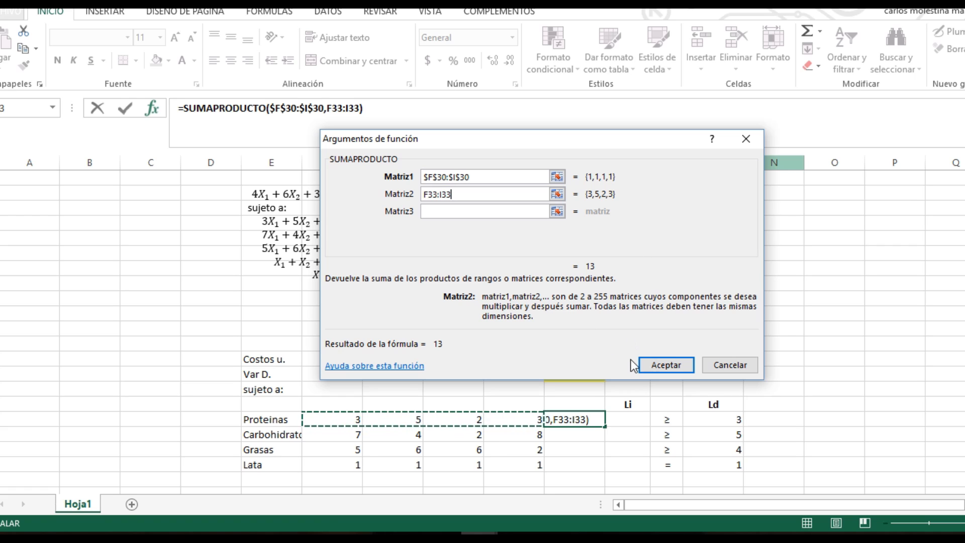
left_click(661, 363)
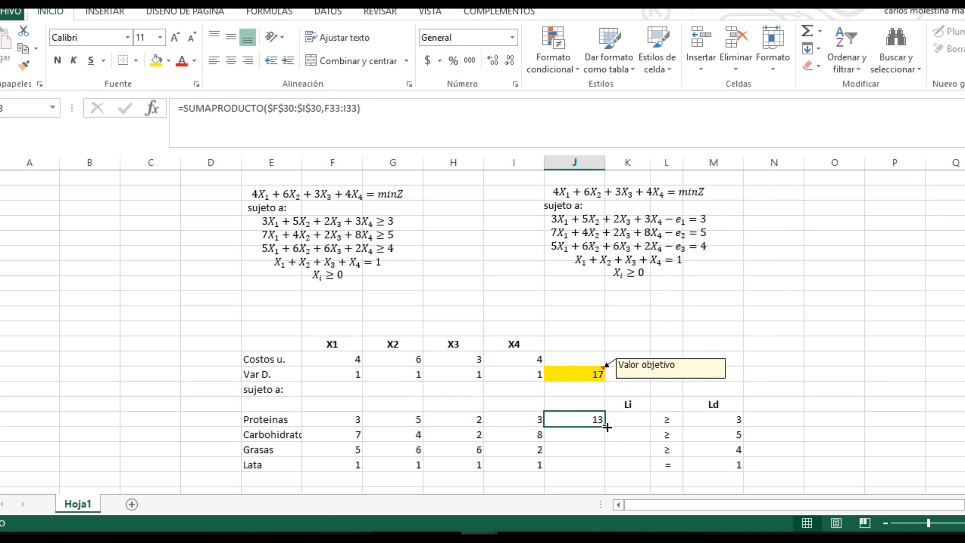
left_click_drag(606, 426, 587, 473)
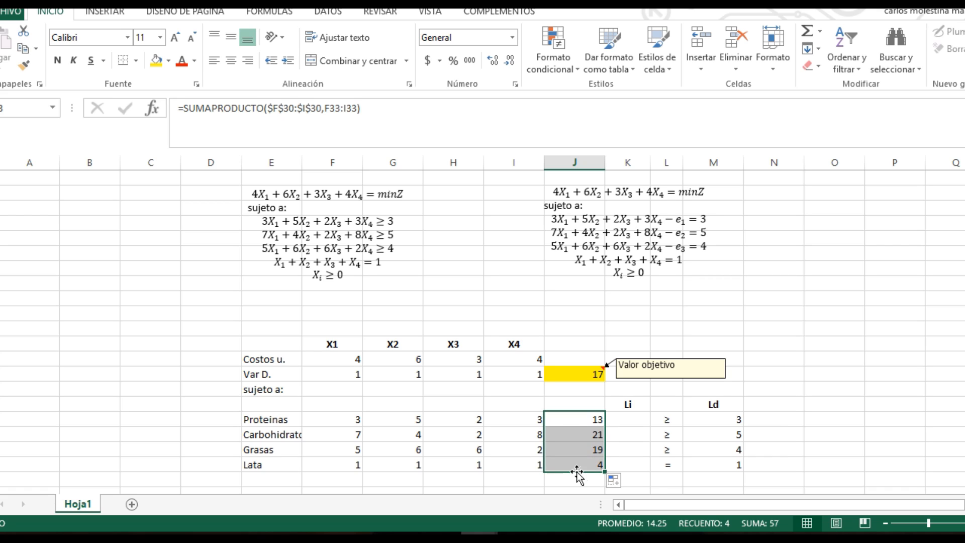
Inspect the ranges referenced by the filled-down SUMAPRODUCTO formulas in the "Carbohidratos", "Grasas" and "Lata" rows of column J
left_click(576, 464)
double_click(577, 436)
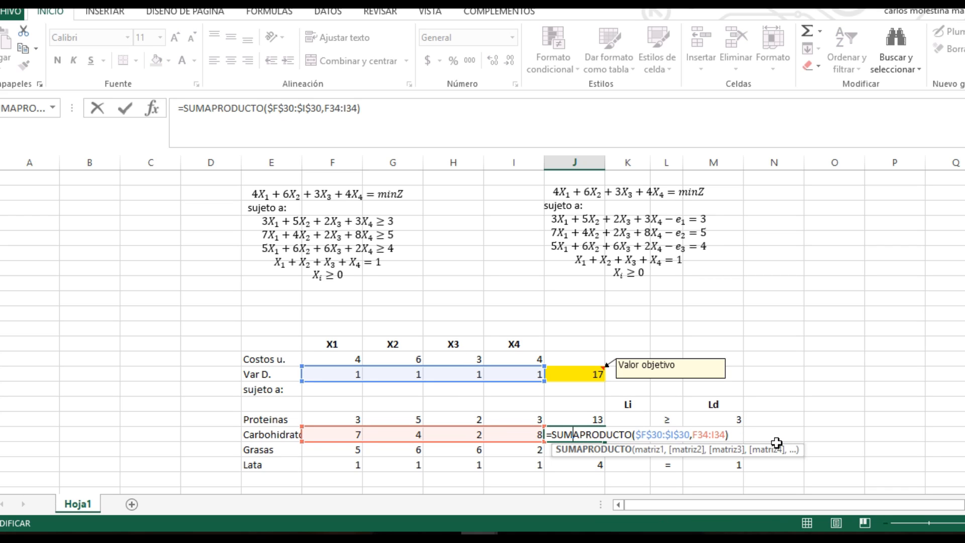
left_click(731, 435)
key("Return")
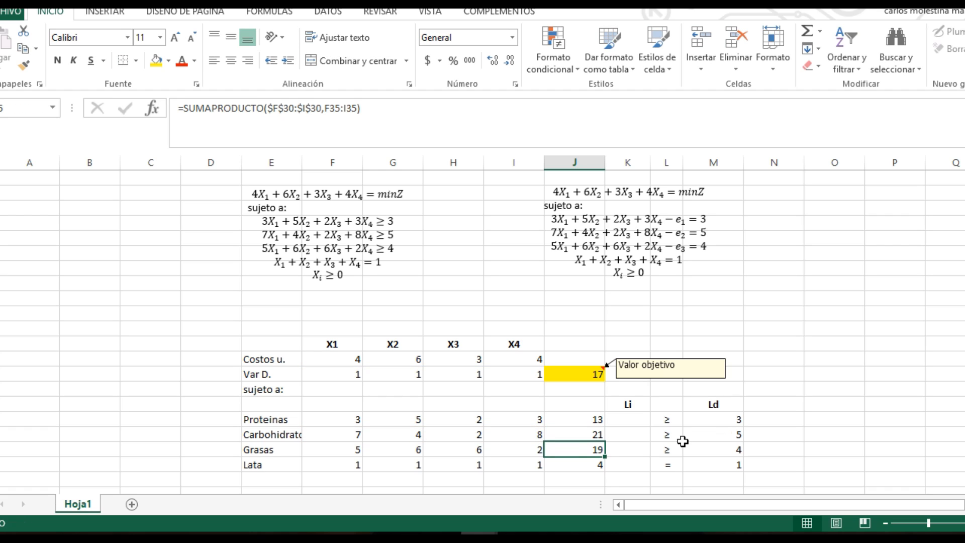
double_click(596, 449)
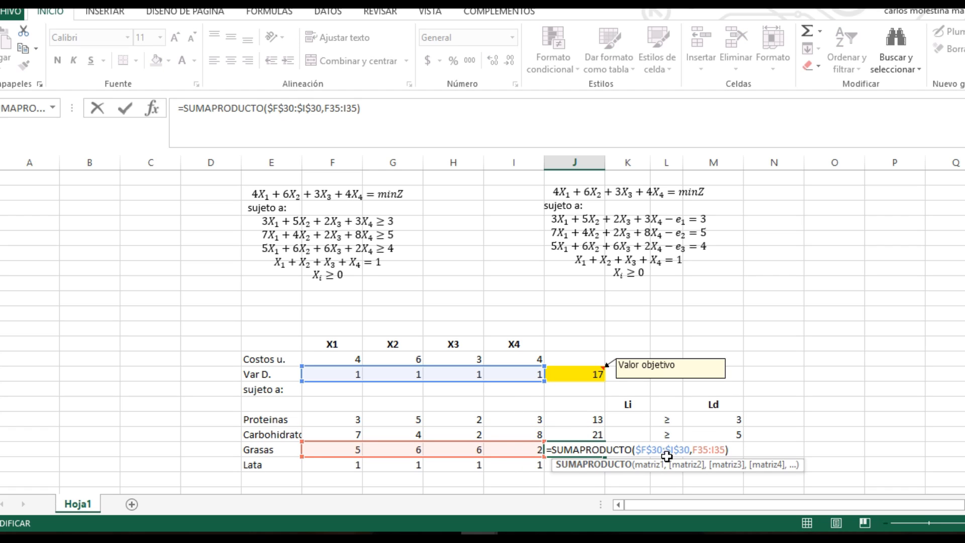
left_click(735, 449)
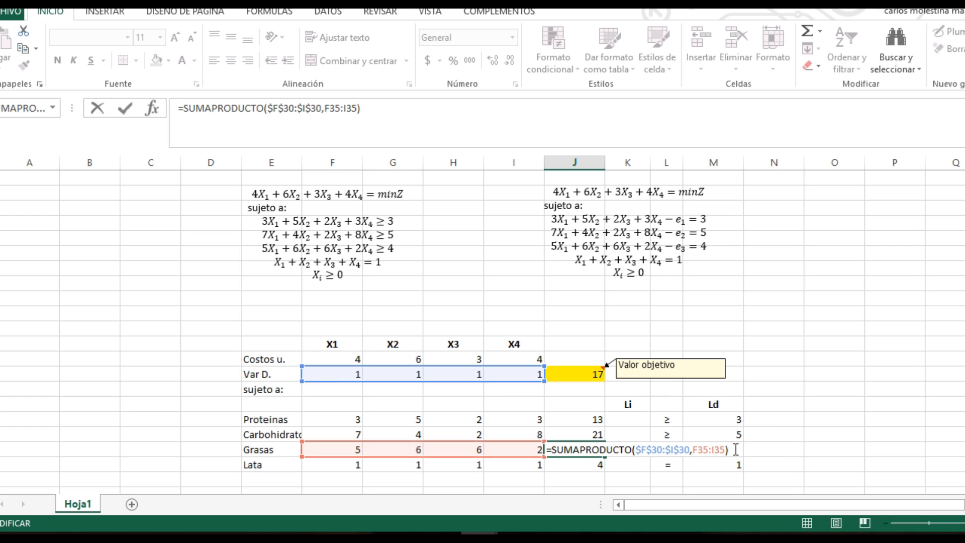
key("Return")
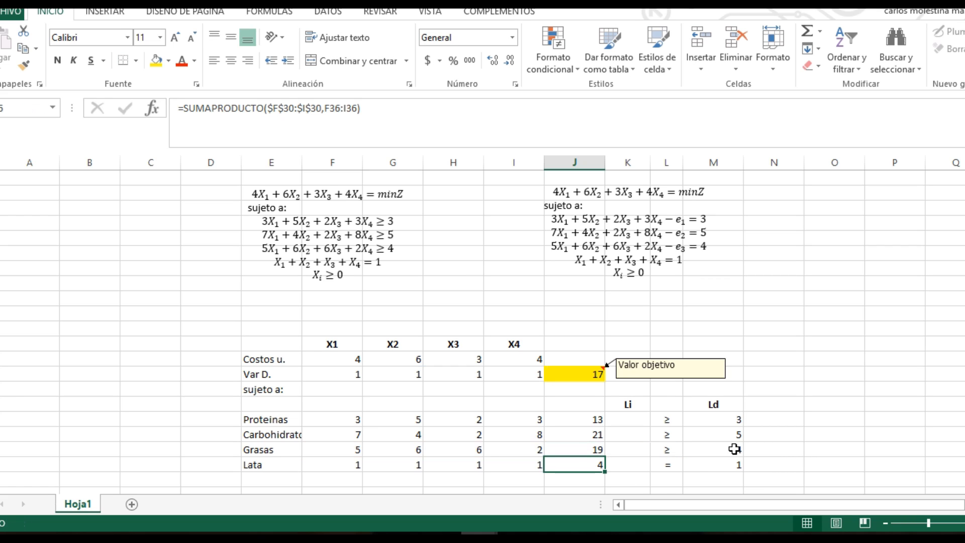
double_click(589, 464)
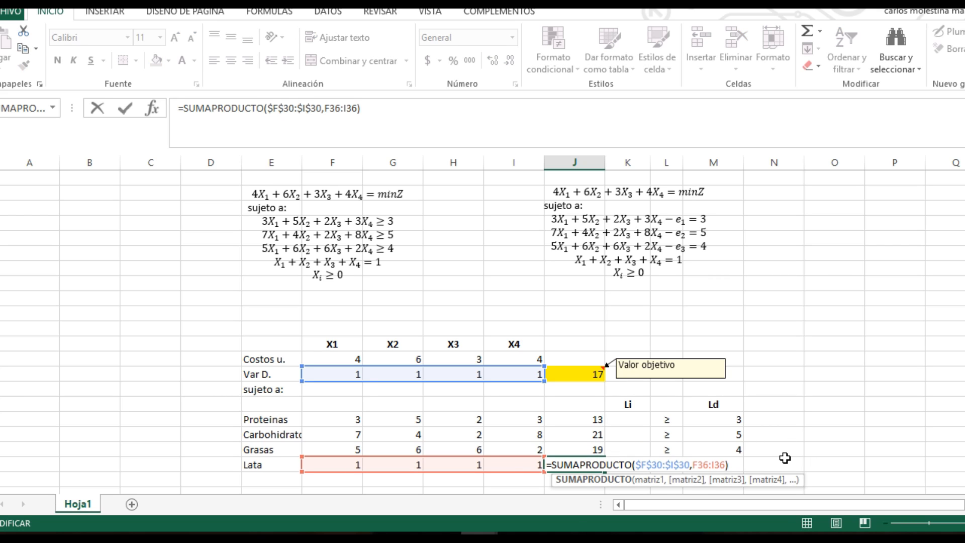
key("Return")
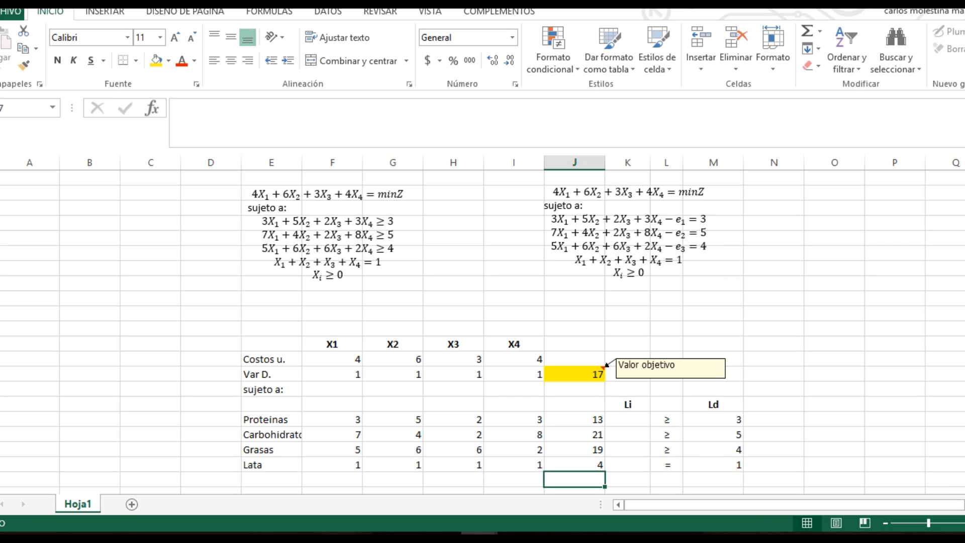
Start Solver for the worksheet model and choose Simplex LP as the solving method
scroll(483, 327, "down", 1)
scroll(485, 241, "down", 1)
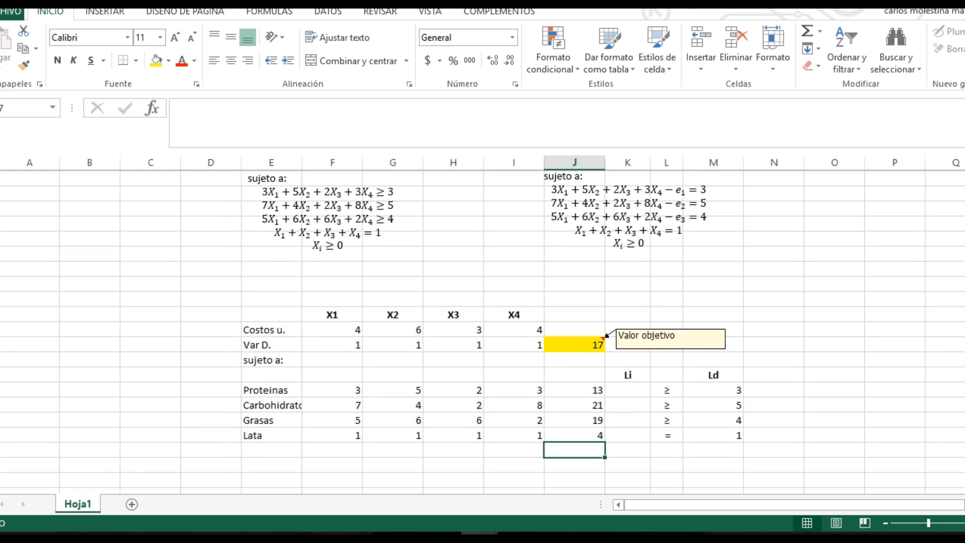
left_click(327, 12)
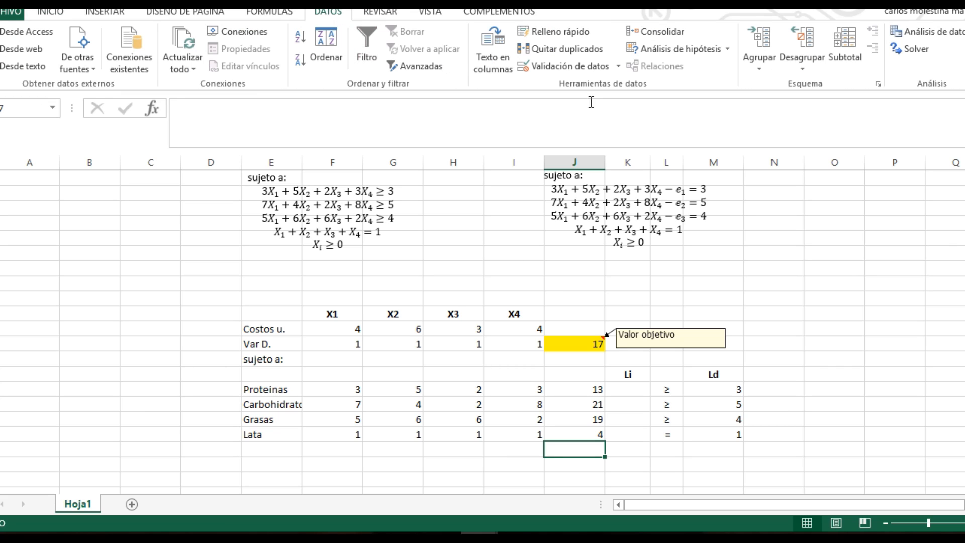
left_click(914, 48)
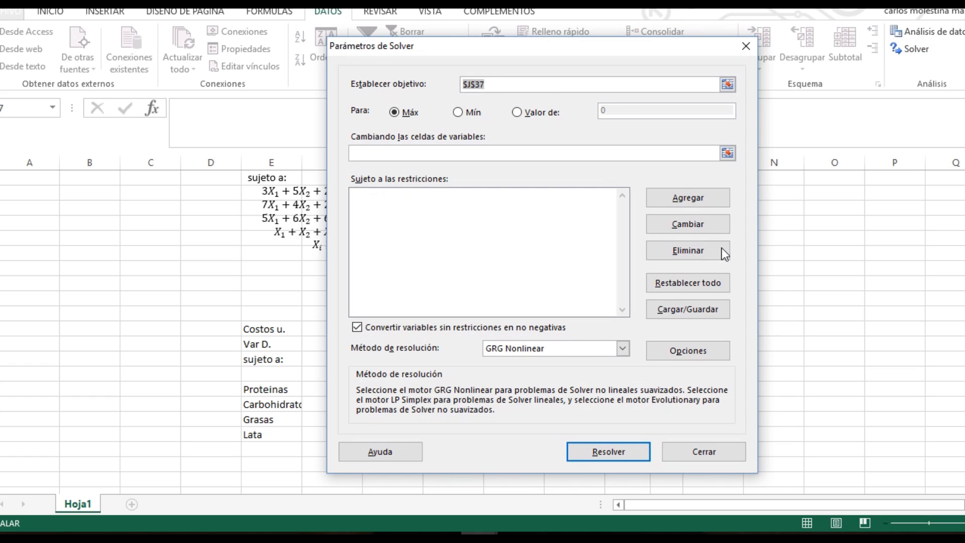
left_click(622, 348)
left_click(517, 371)
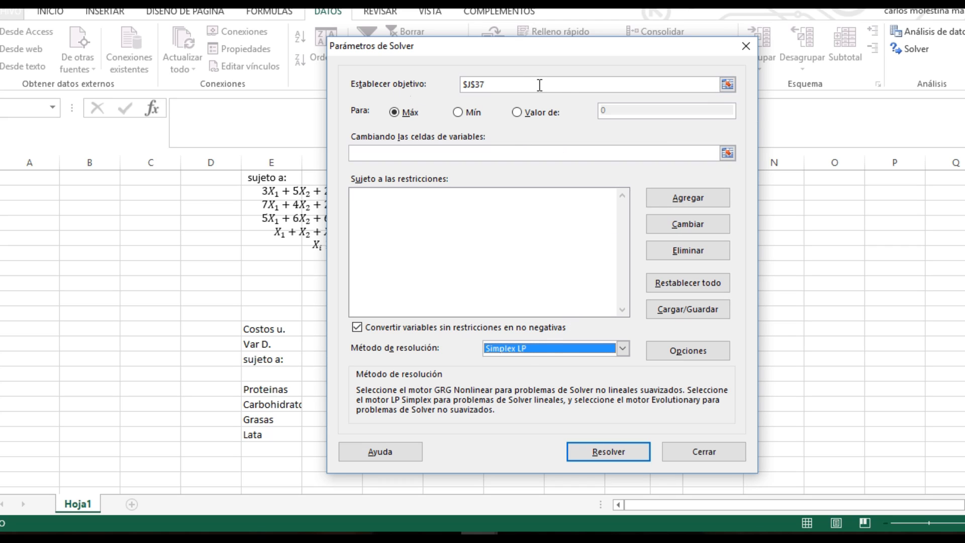
Set the Solver objective to the yellow "Valor objetivo" cell $J$30 and choose to minimize it (Mín)
left_click(728, 84)
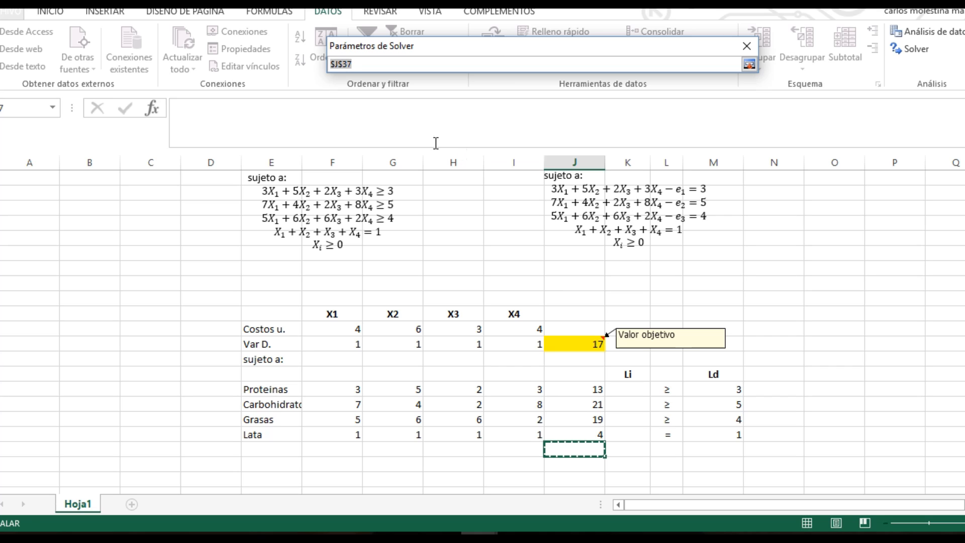
key("BackSpace")
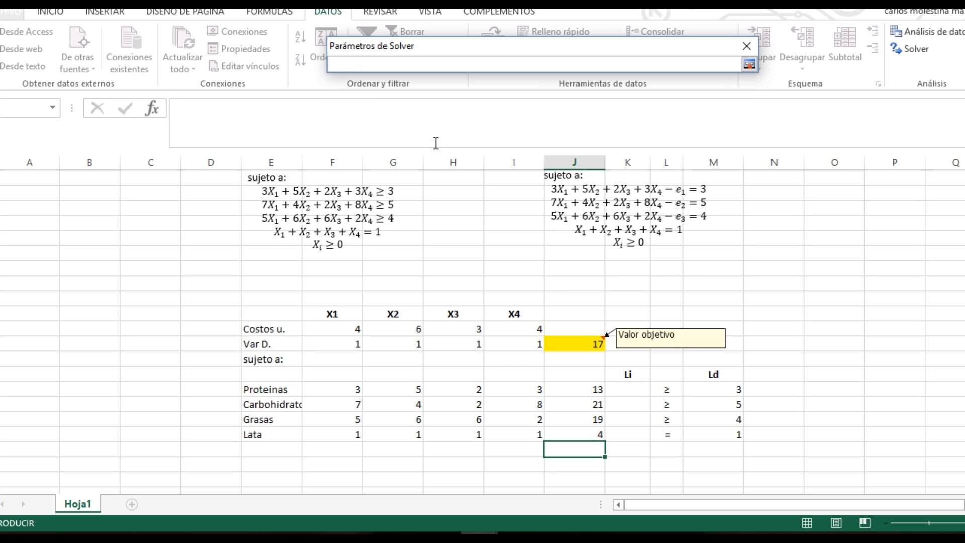
left_click(589, 344)
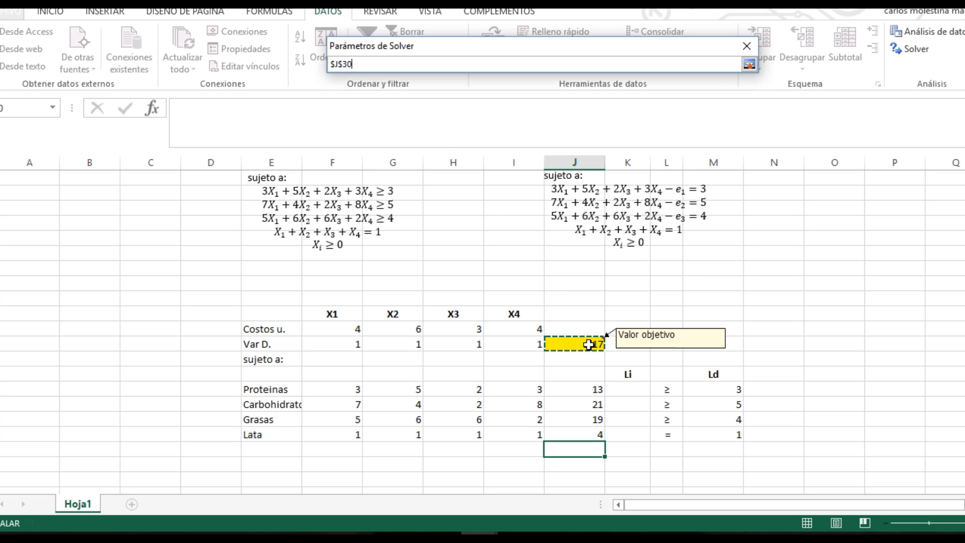
left_click(751, 67)
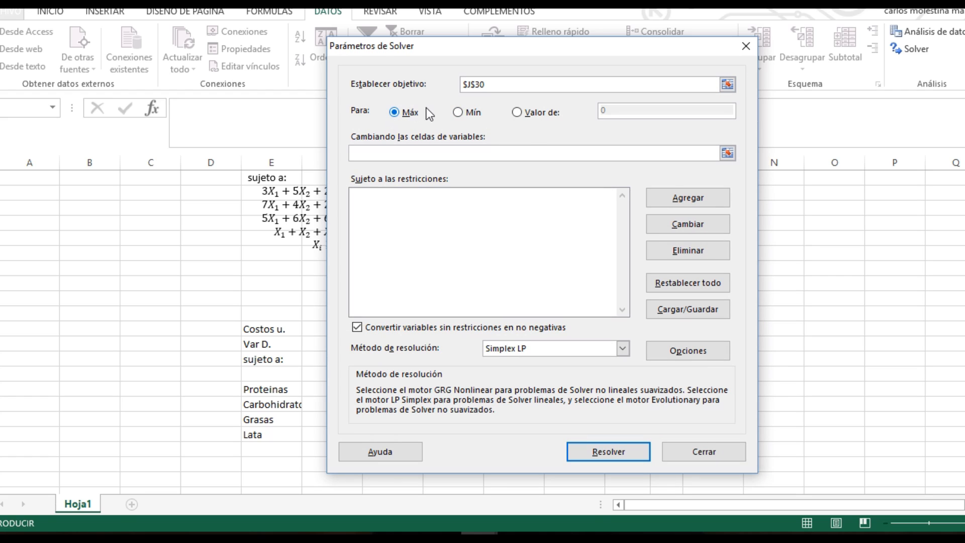
left_click(458, 113)
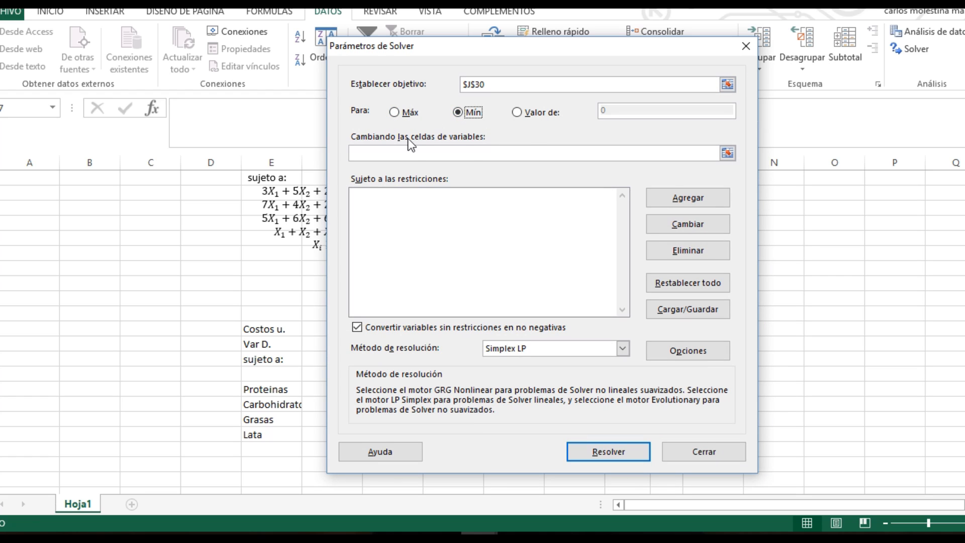
Set the Solver's changing variable cells to the "Var D." range $F$30:$I$30
left_click(727, 153)
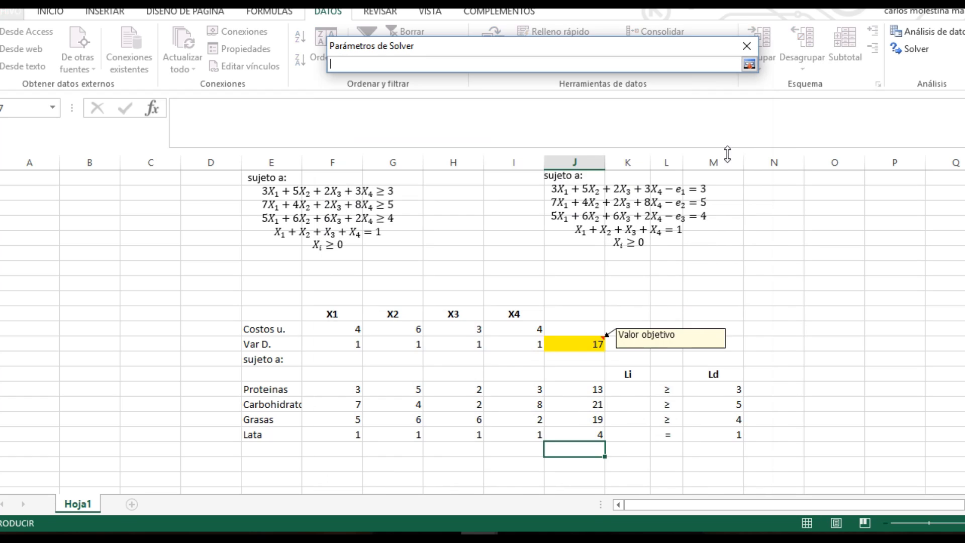
left_click_drag(328, 338, 516, 343)
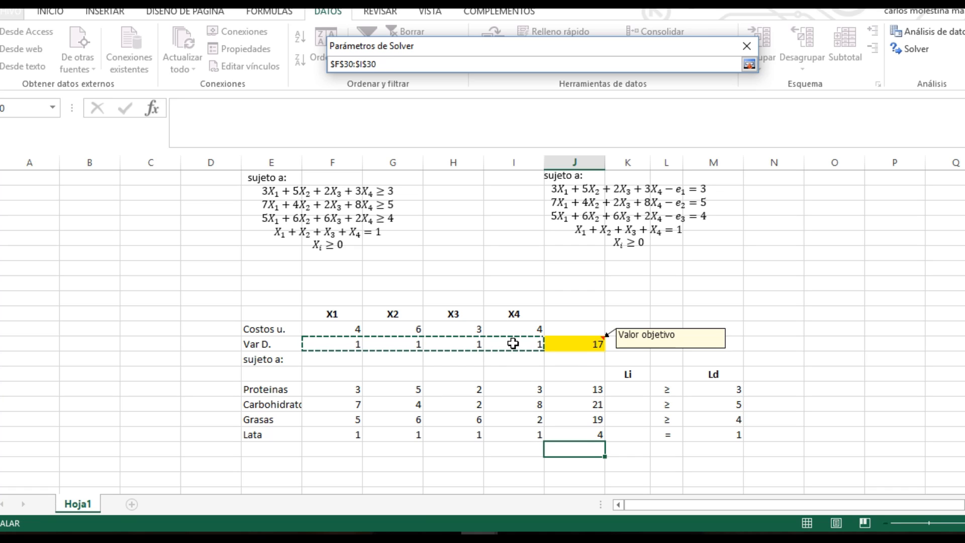
left_click(749, 63)
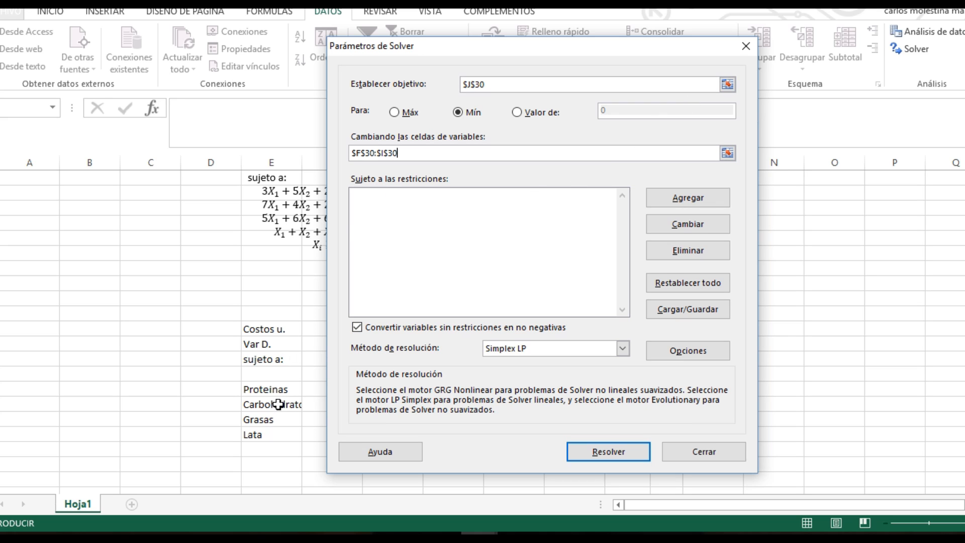
Add a Solver constraint requiring the nutrient totals $J$33:$J$35 to be >= the "Ld" values $M$33:$M$35
left_click(698, 198)
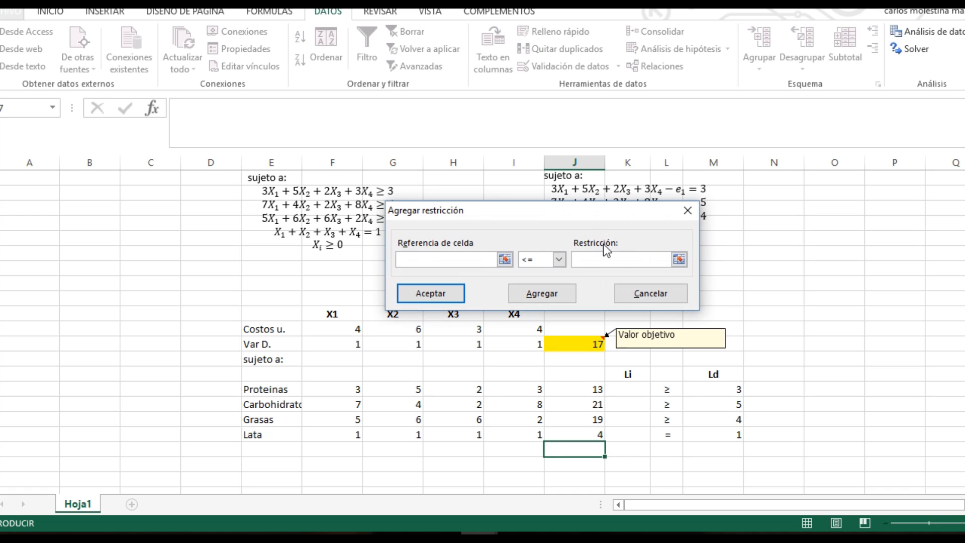
left_click_drag(584, 217, 653, 180)
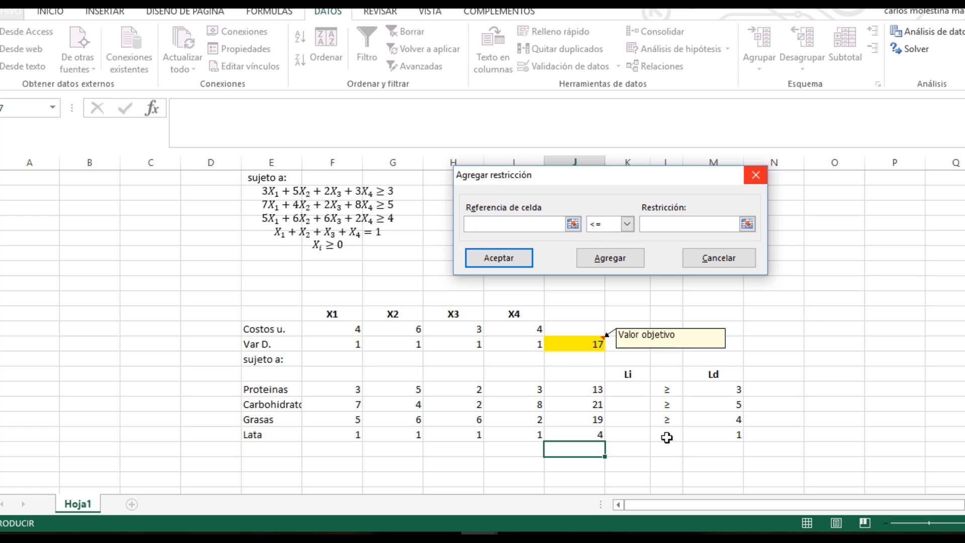
left_click(589, 388)
left_click_drag(589, 388, 591, 419)
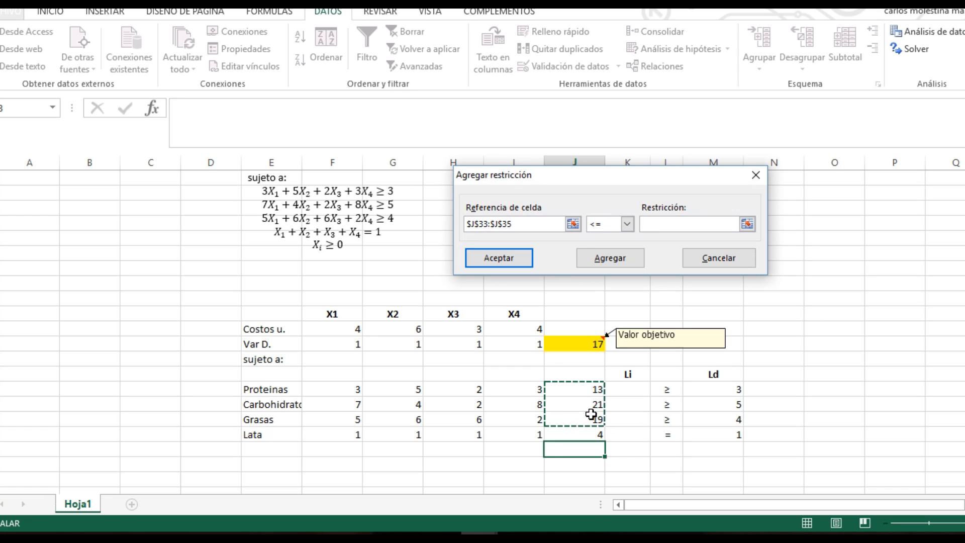
left_click(627, 224)
left_click(598, 257)
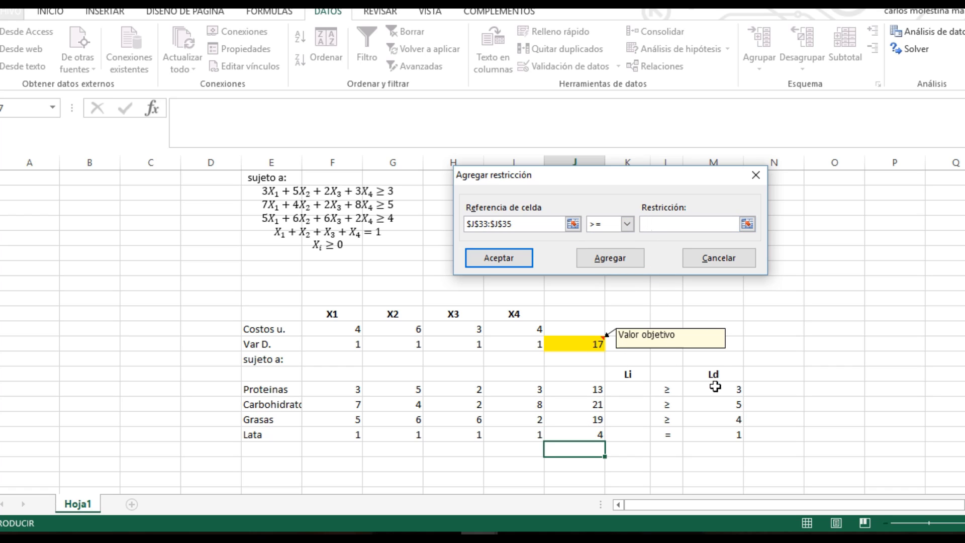
left_click_drag(714, 386, 716, 420)
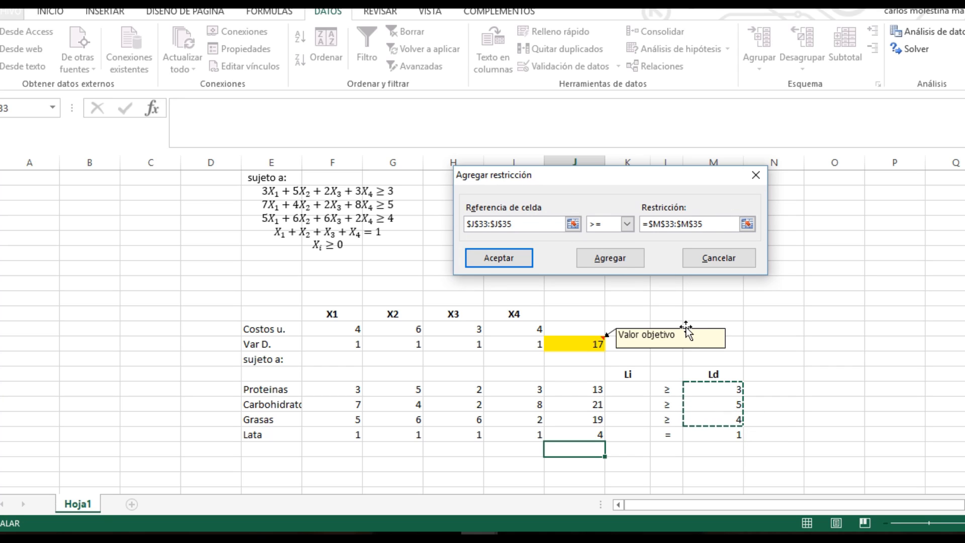
left_click(619, 258)
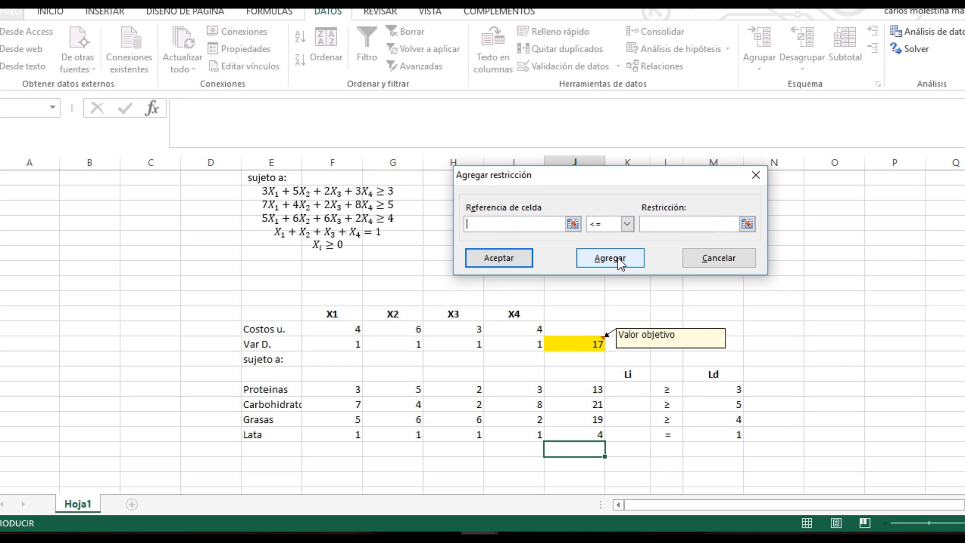
Add a Solver constraint setting the "Lata" total $J$36 equal to its "Ld" value $M$36
left_click(578, 433)
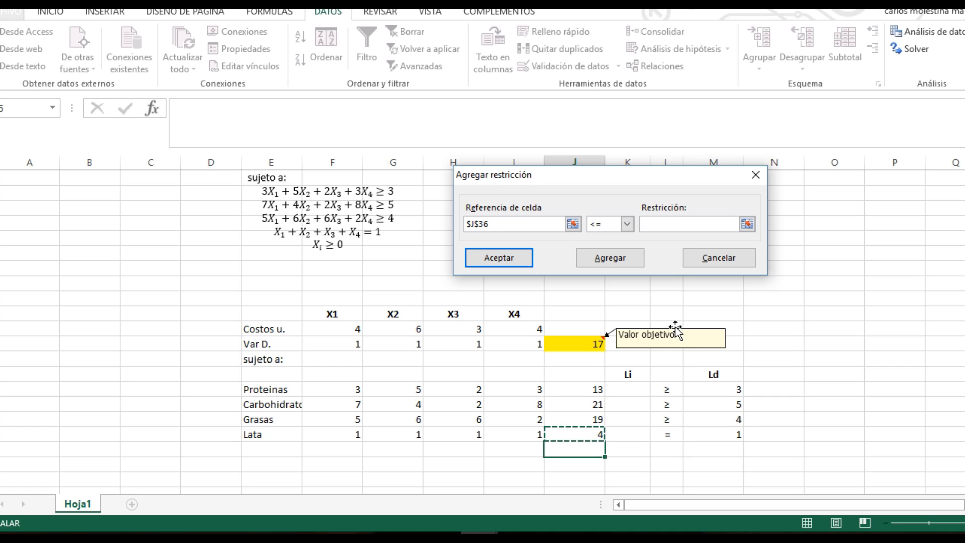
left_click(627, 224)
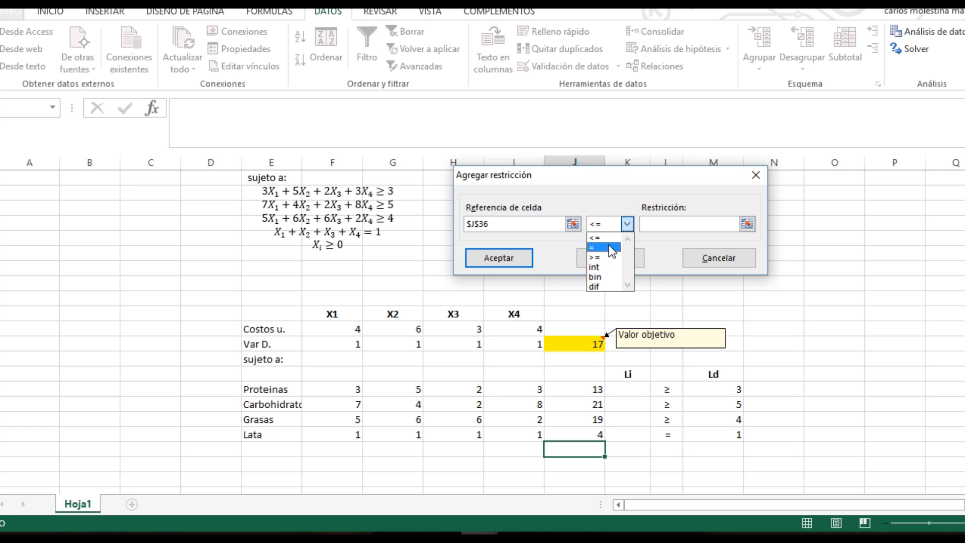
left_click(611, 248)
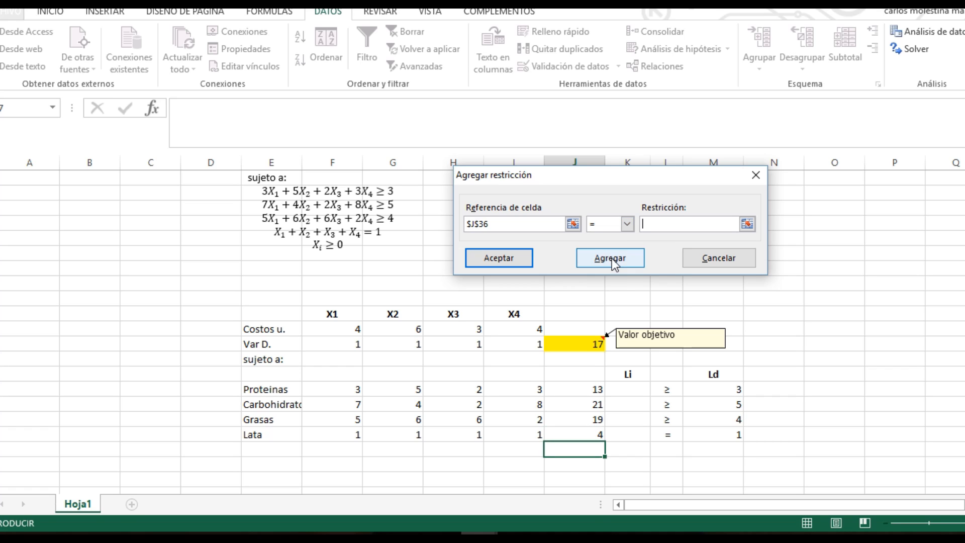
left_click(728, 433)
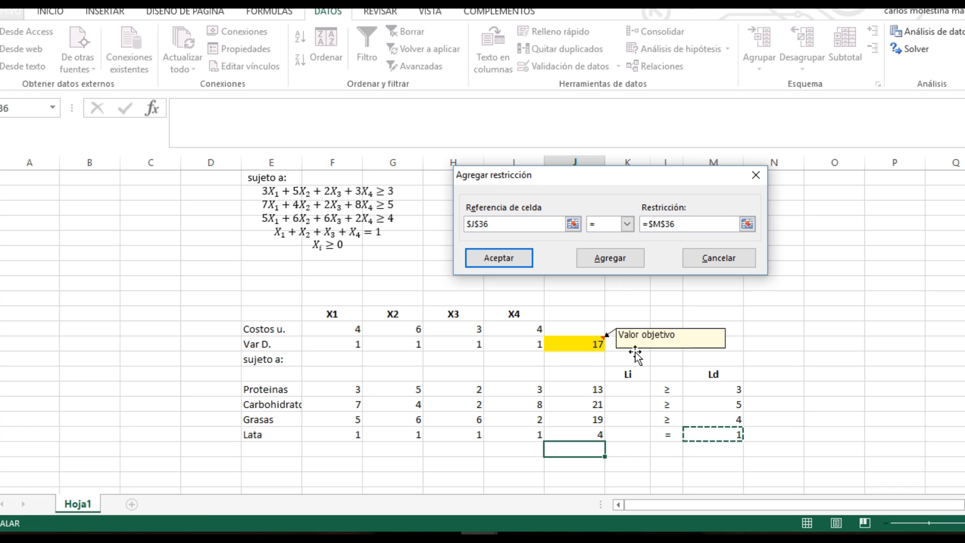
left_click(613, 261)
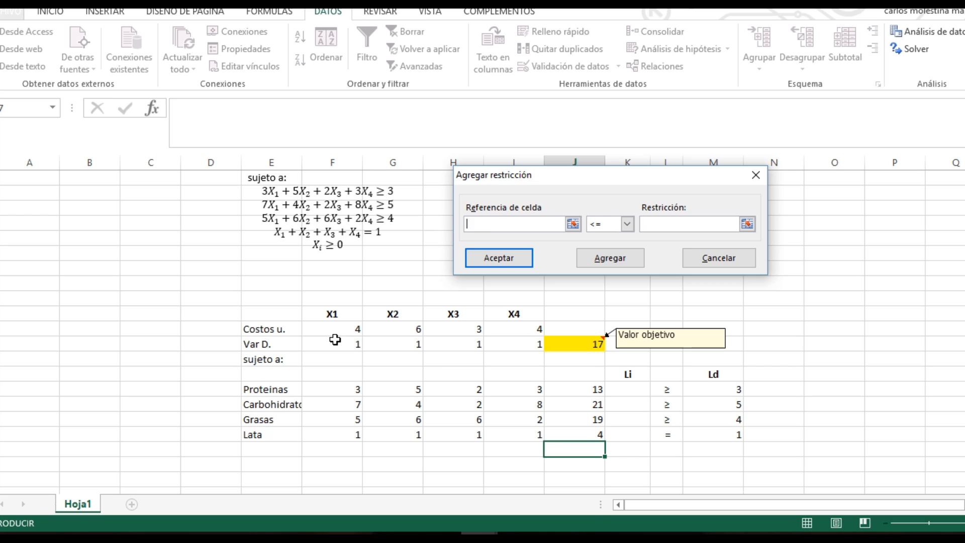
Add a final constraint requiring the "Var D." cells $F$30:$I$30 to be >= 0, and solve the model
left_click_drag(335, 344, 509, 343)
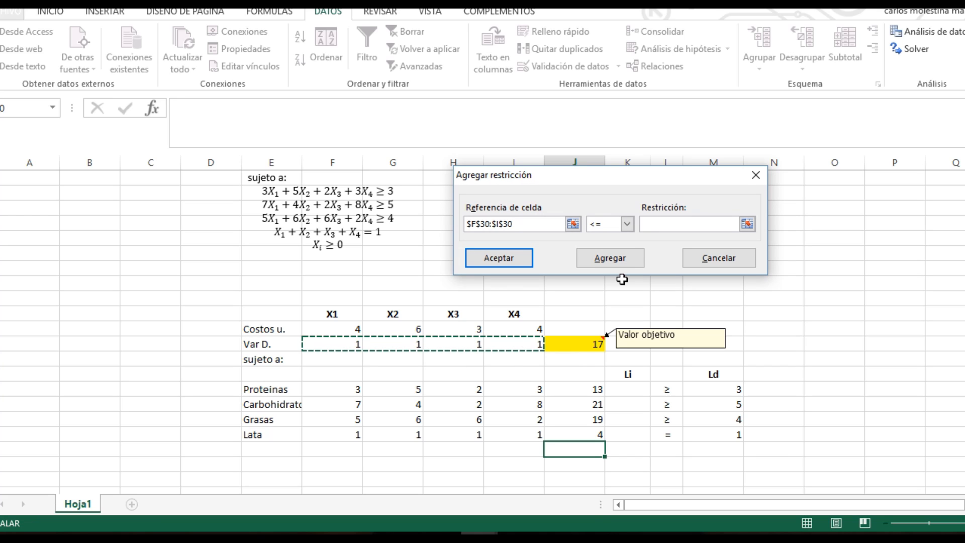
left_click(627, 223)
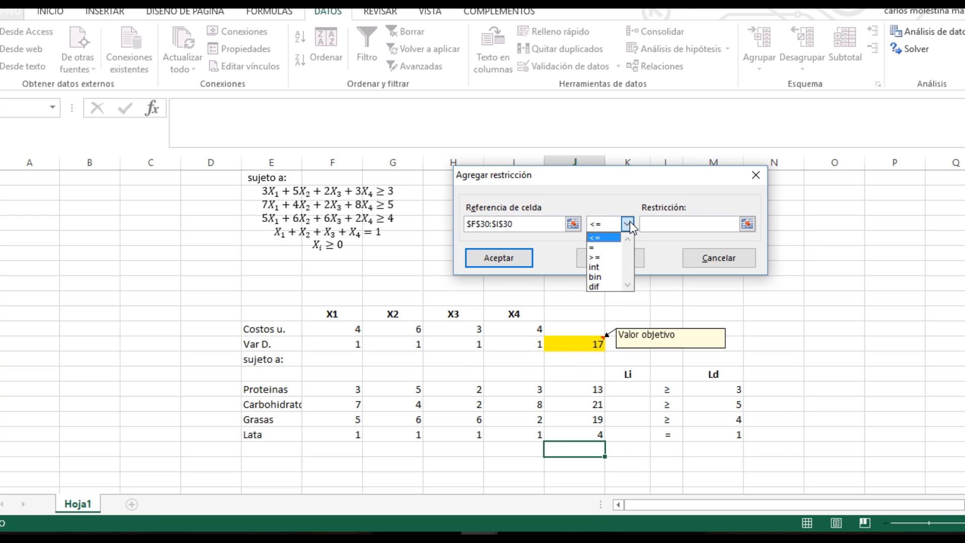
left_click(598, 256)
type("0")
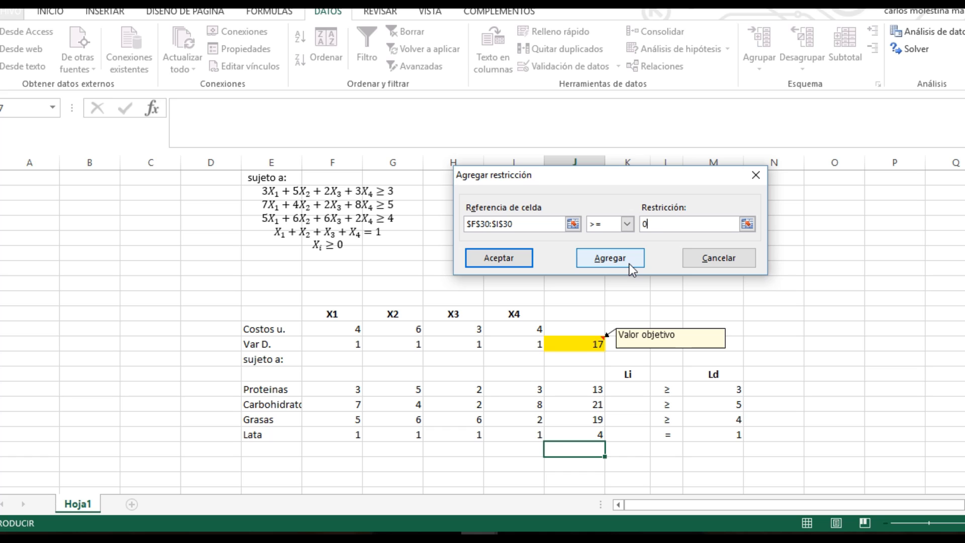
left_click(500, 256)
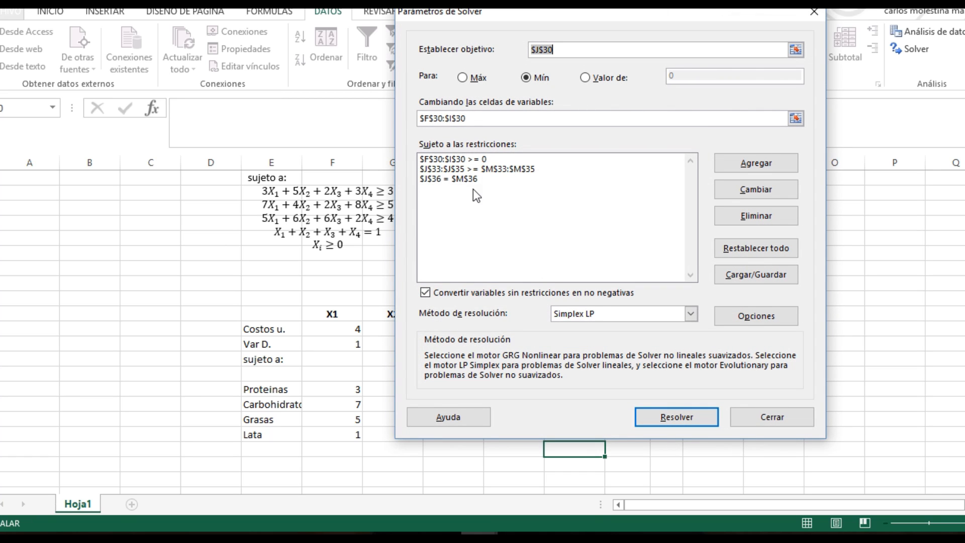
left_click(675, 417)
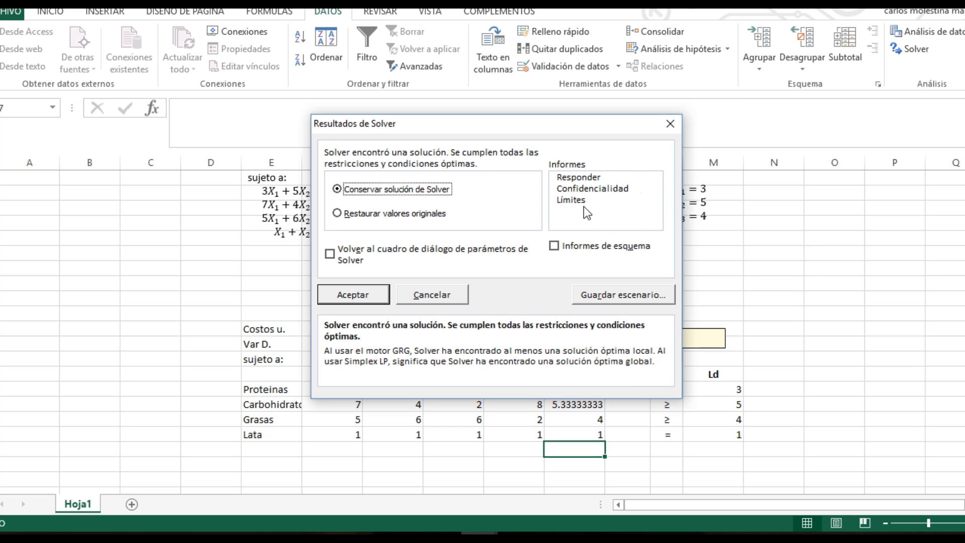
Keep the Solver solution and review the resulting decision variable values in the "Var D." row
left_click(352, 295)
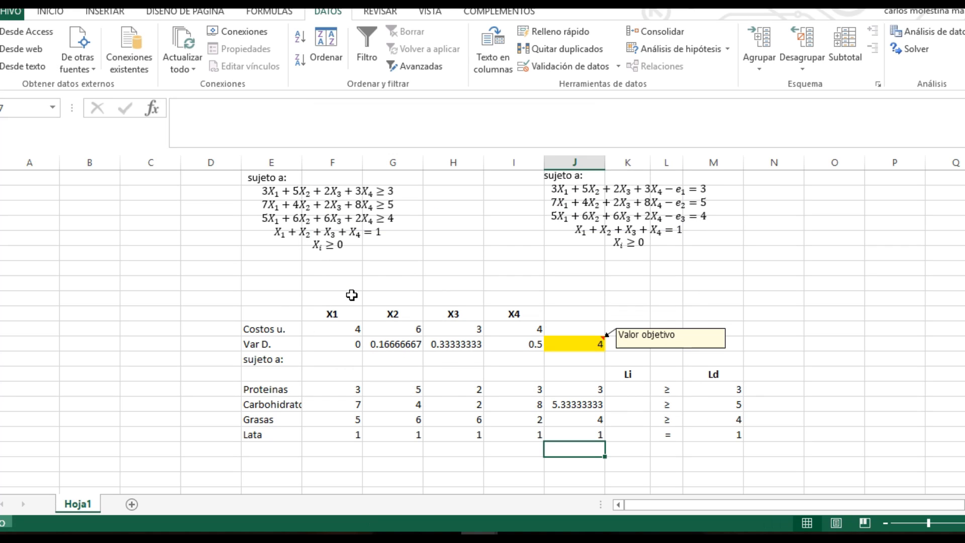
left_click(799, 308)
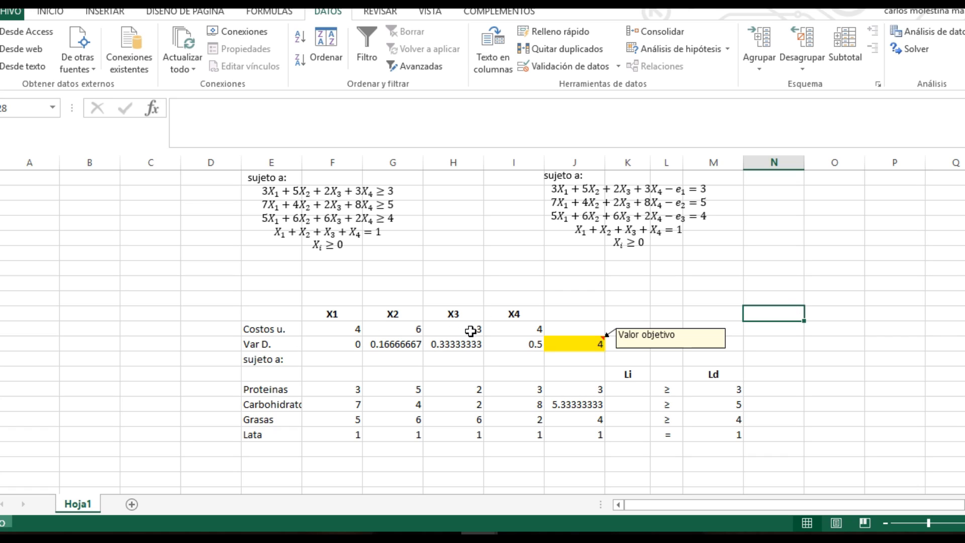
left_click(389, 347)
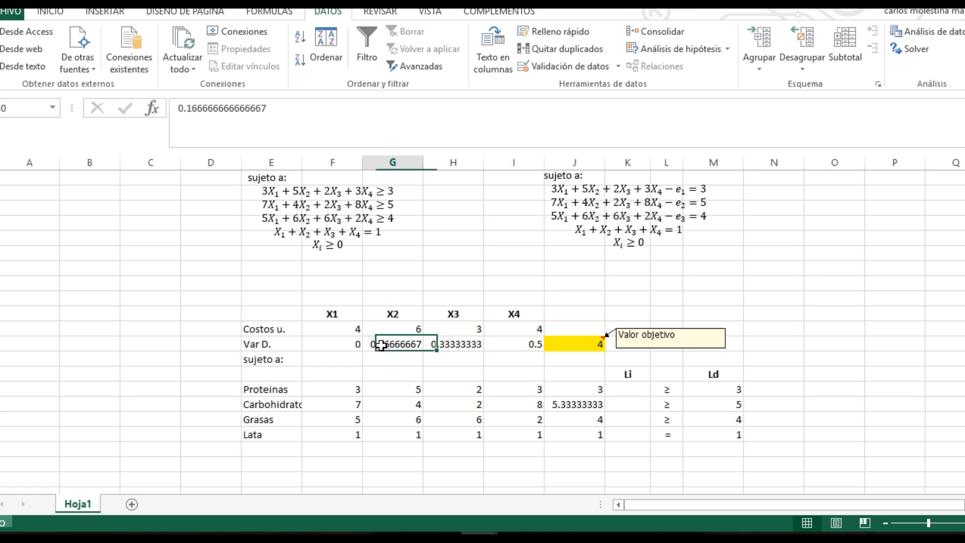
left_click(345, 317)
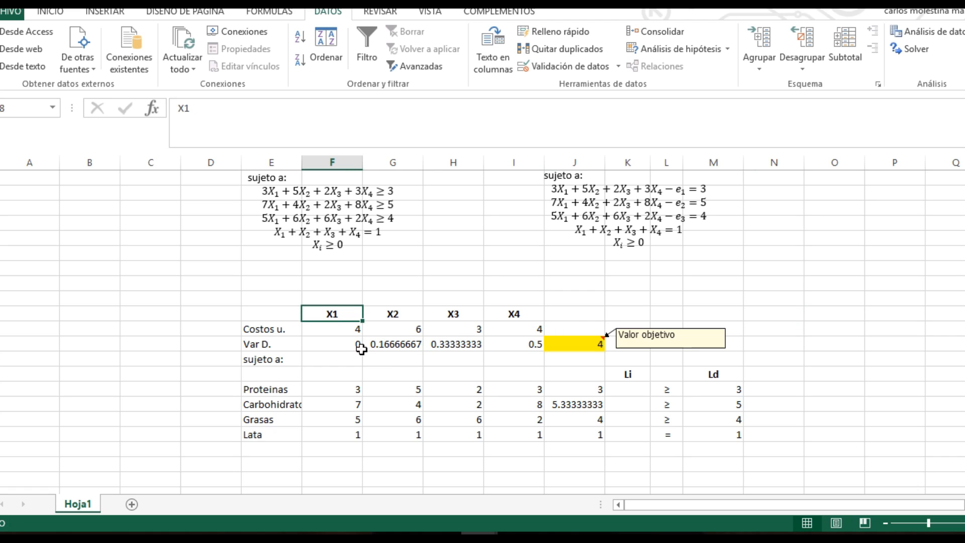
Format the "Var D." cells for X2 through X4 (G30:I30) as fractions of up to one digit
left_click(399, 344)
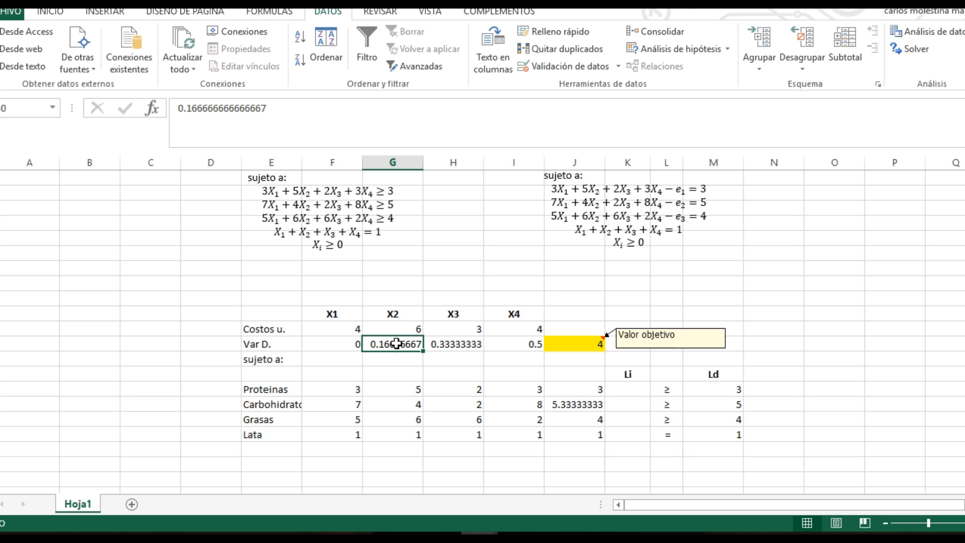
left_click_drag(397, 344, 528, 342)
right_click(527, 345)
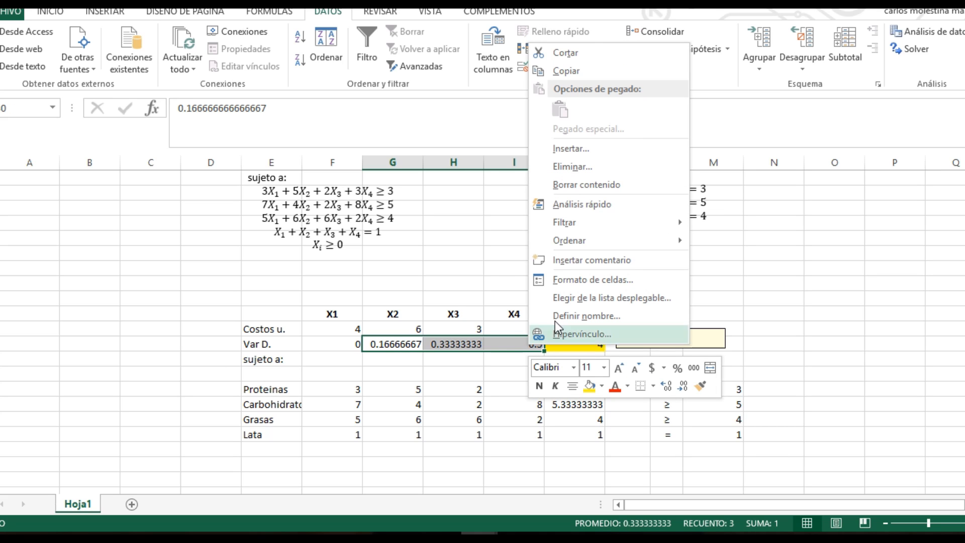
key("Escape")
key("ctrl+1")
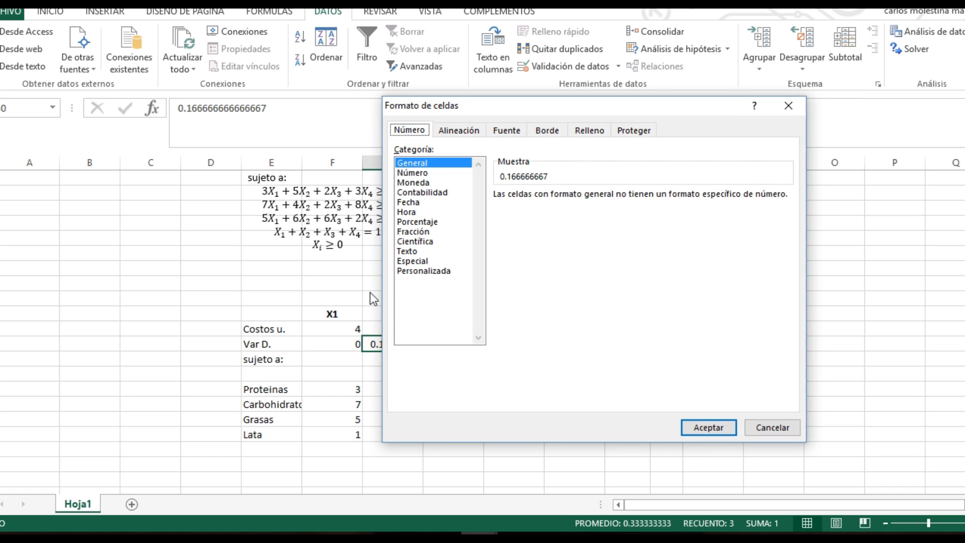
left_click(410, 232)
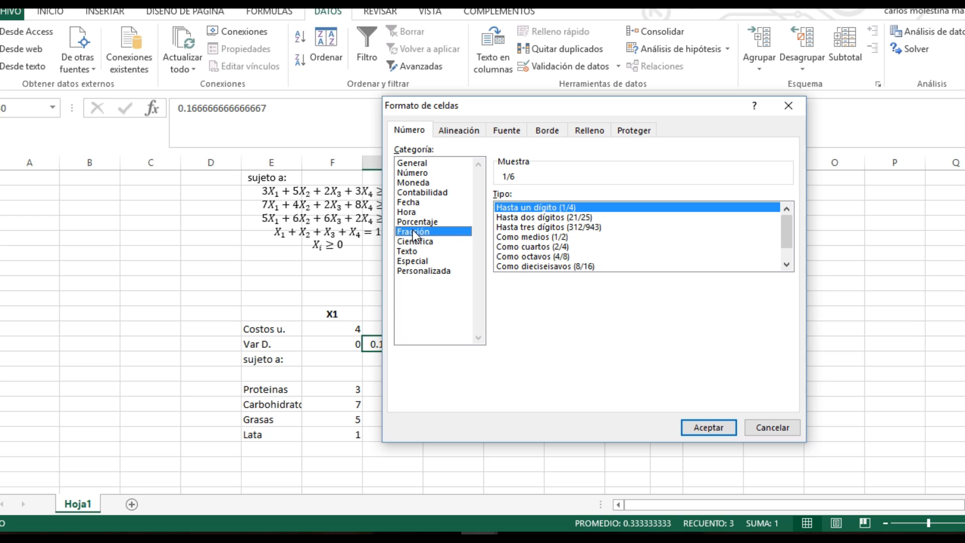
left_click(712, 424)
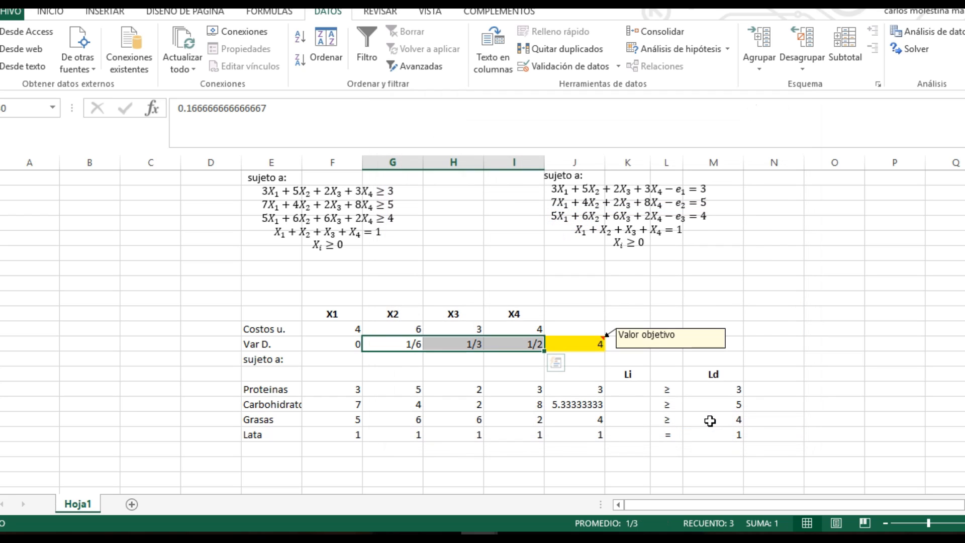
left_click(840, 373)
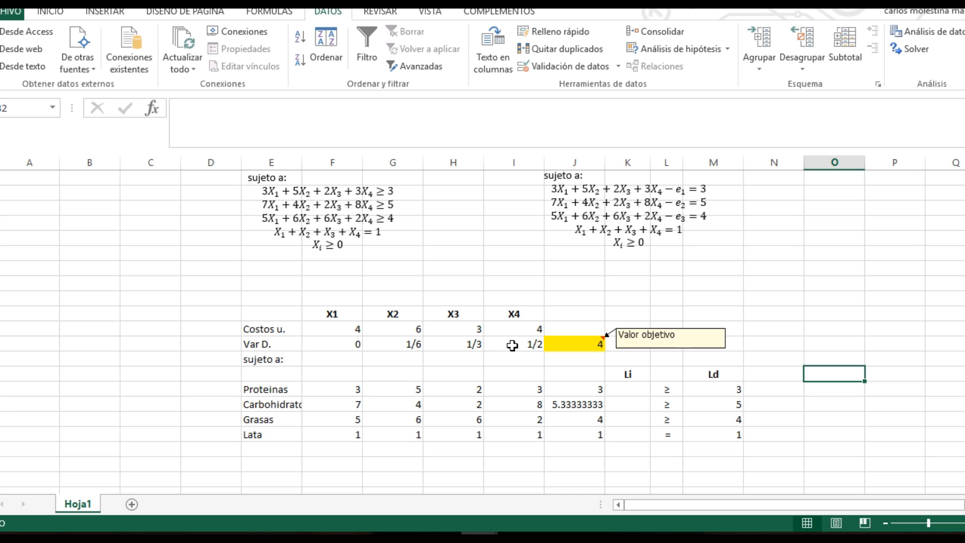
Enter the heading "Excedente" in cell N32, next to the "Ld" heading
left_click(576, 333)
left_click(585, 351)
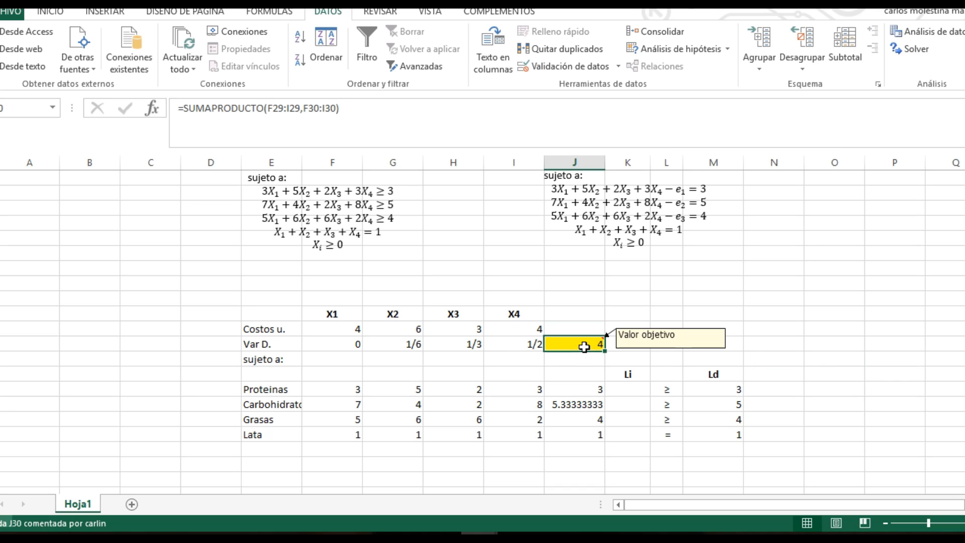
left_click(773, 373)
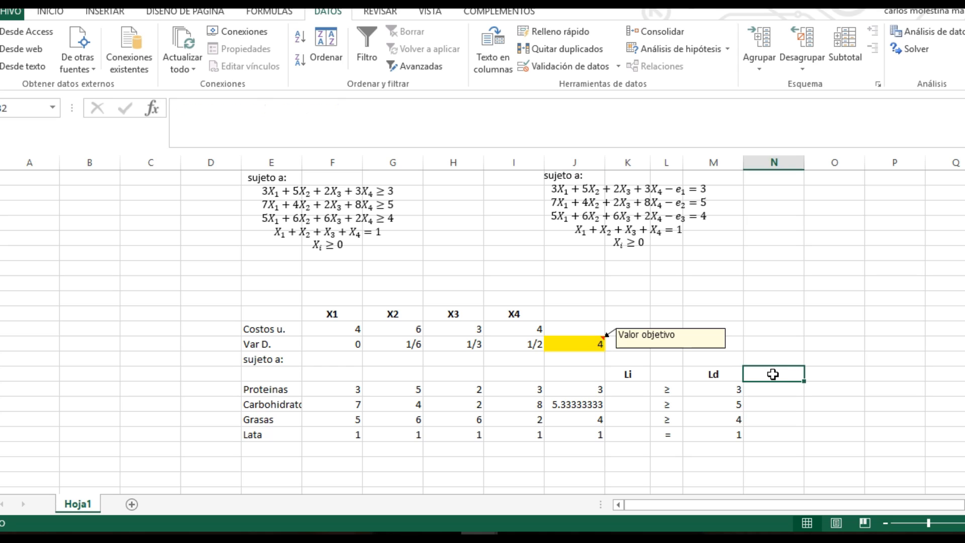
type("Exce")
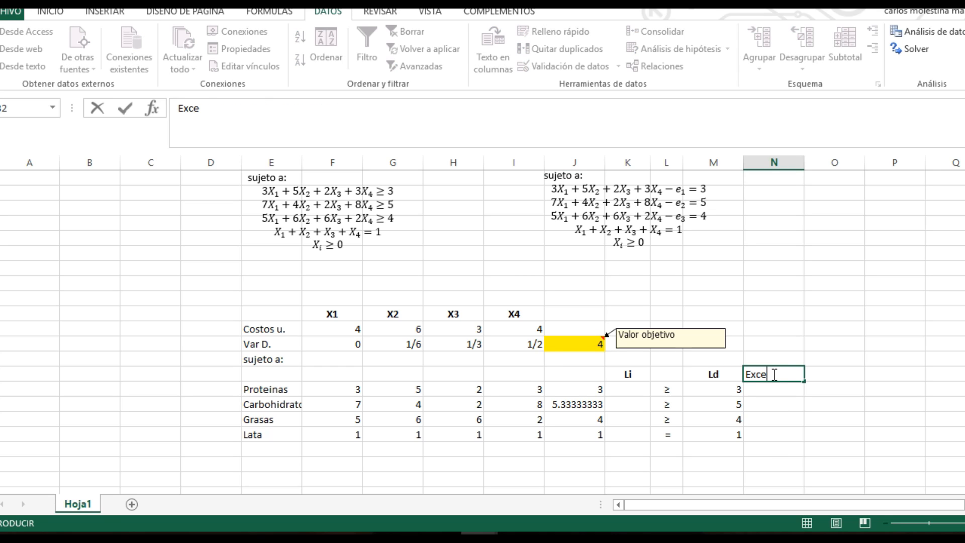
type("dente")
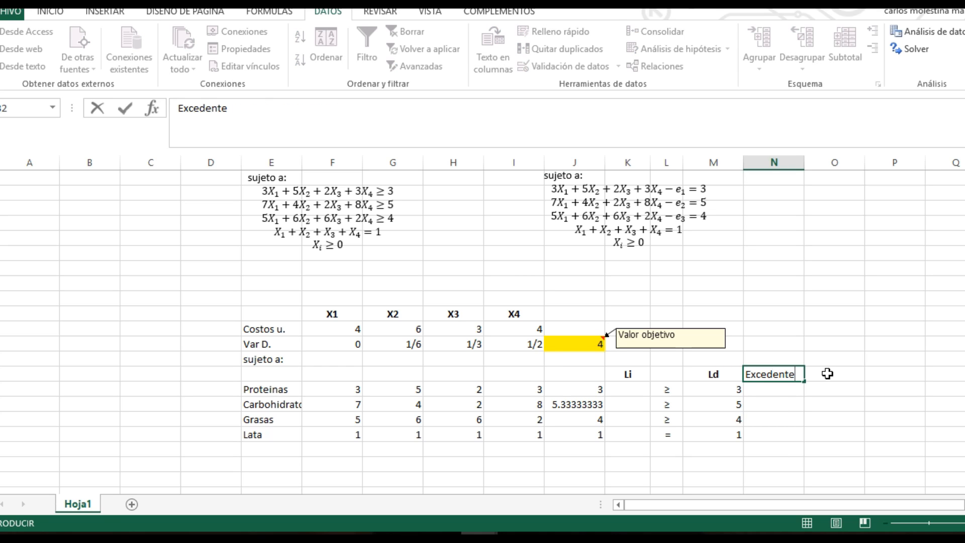
left_click(771, 386)
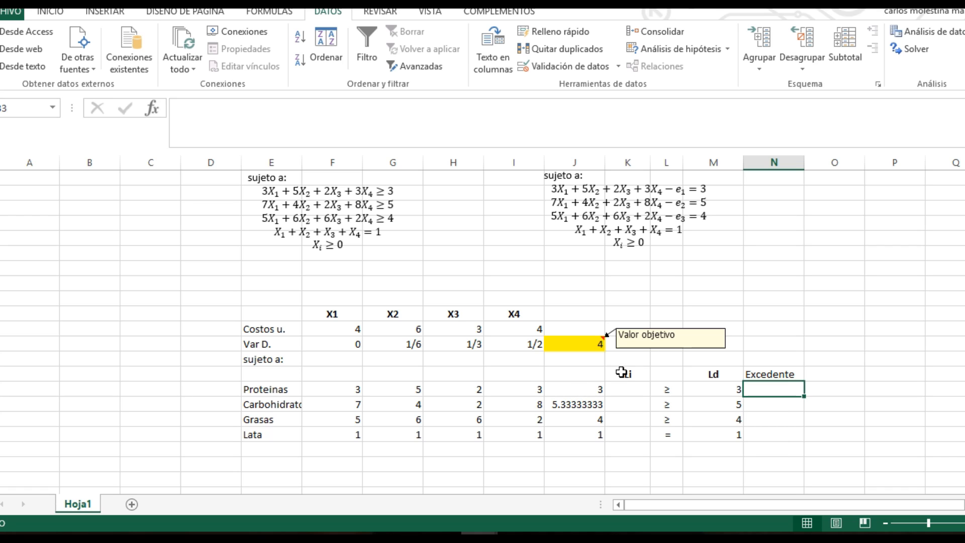
Delete column K, which holds only the "Li" heading beside the constraint totals
left_click(619, 163)
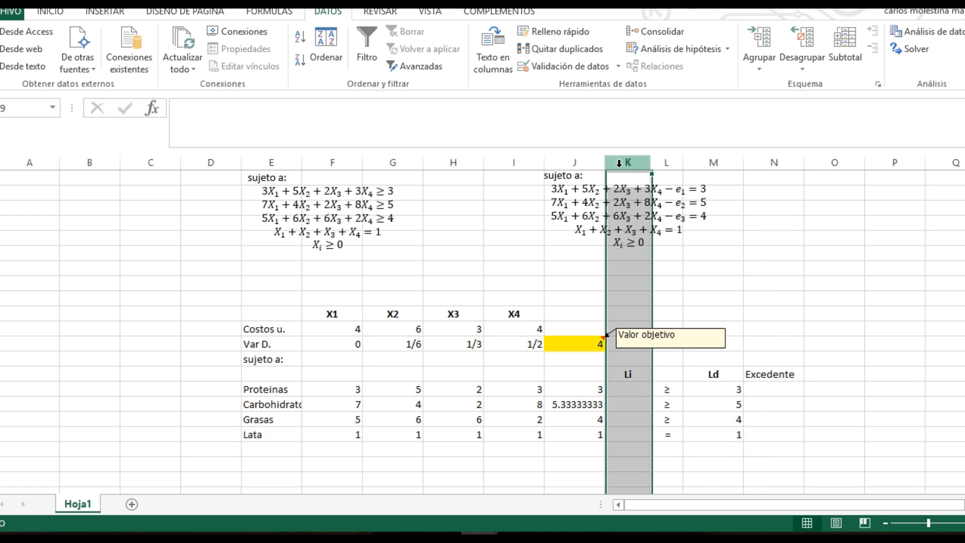
right_click(620, 163)
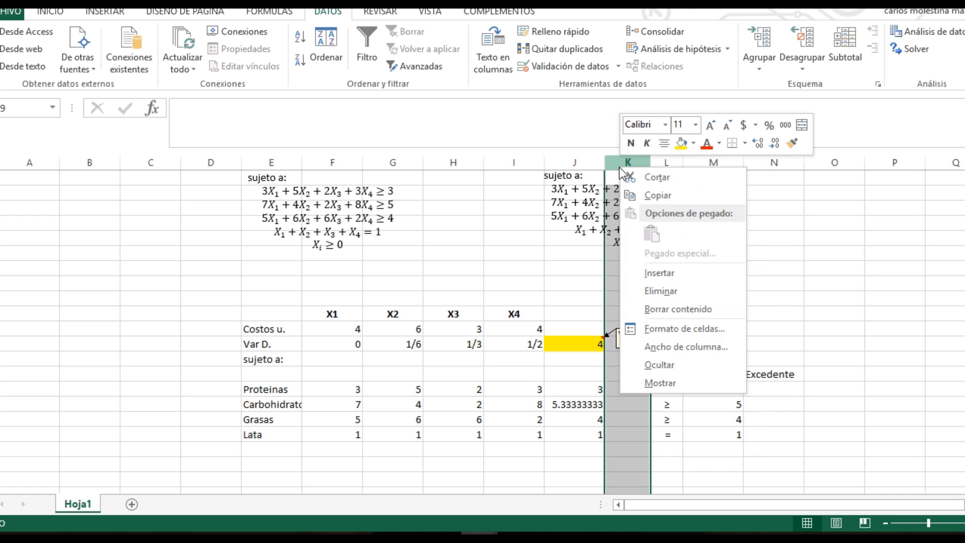
left_click(670, 289)
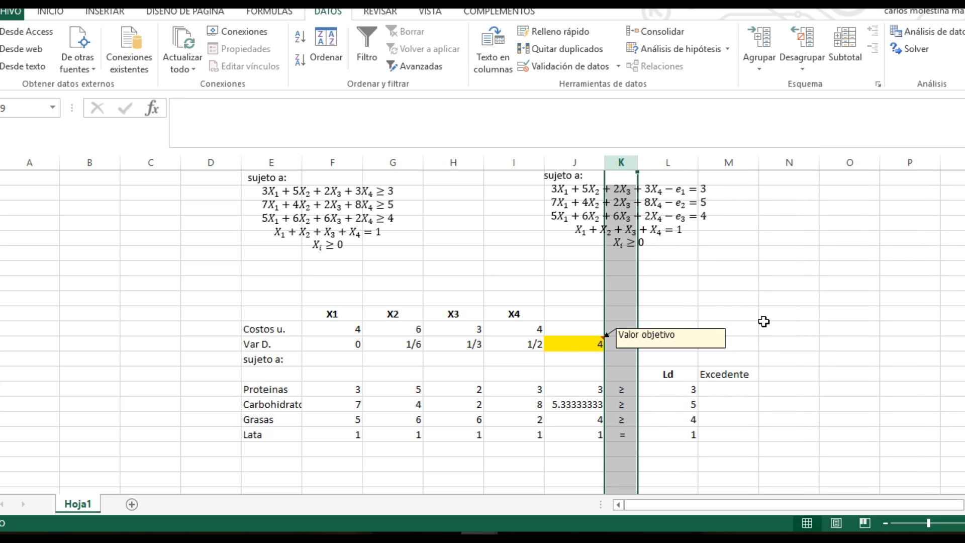
left_click(846, 375)
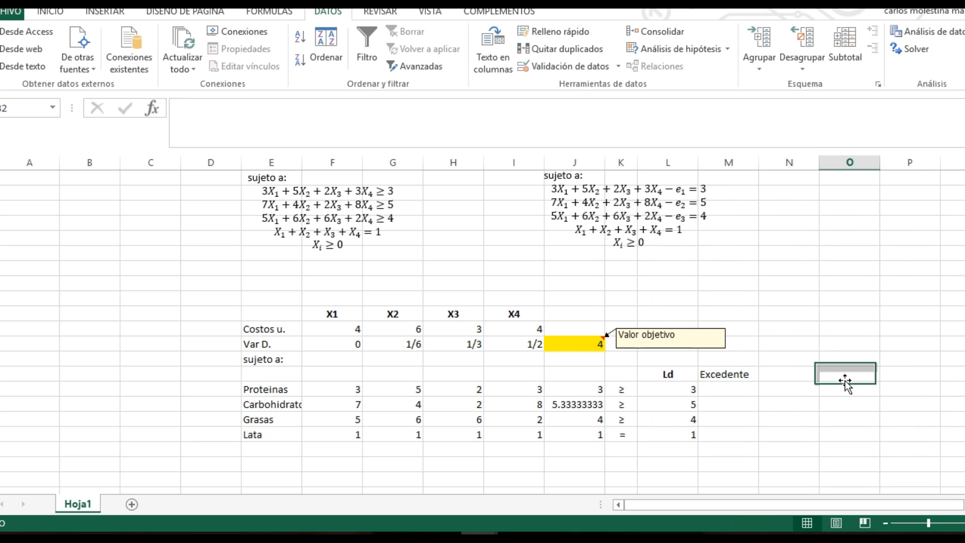
Enter the heading "LI" in J32 above the constraint totals, and make it bold and centred
left_click(573, 375)
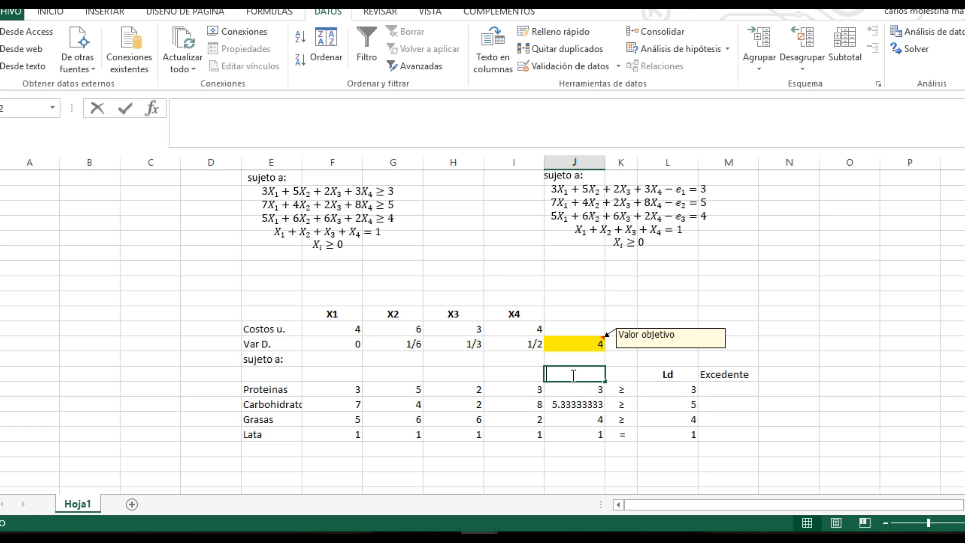
type("LI")
left_click(581, 466)
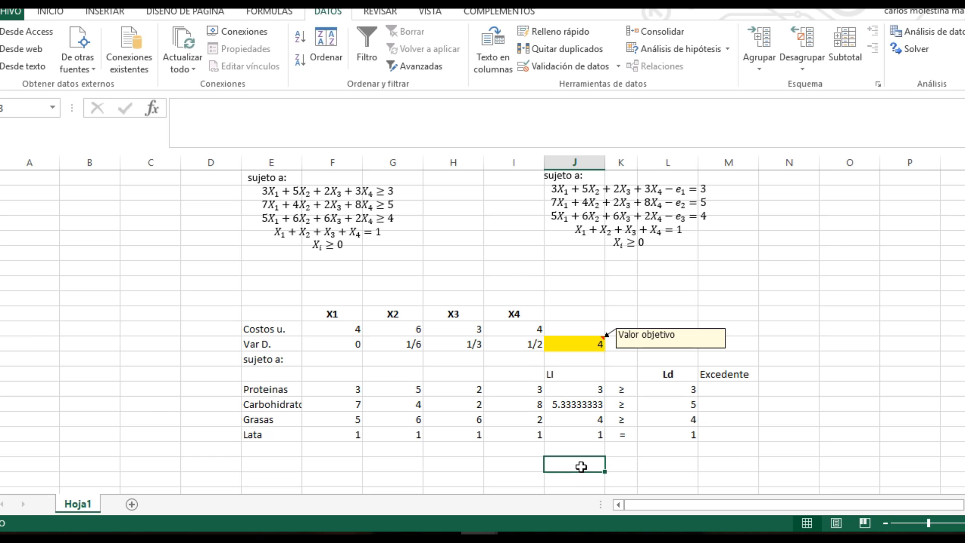
left_click(567, 373)
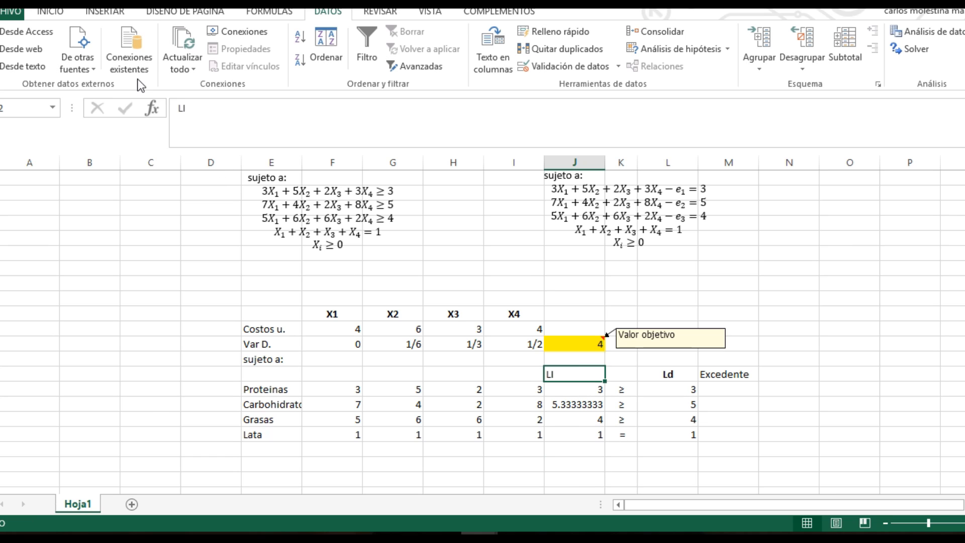
left_click(50, 11)
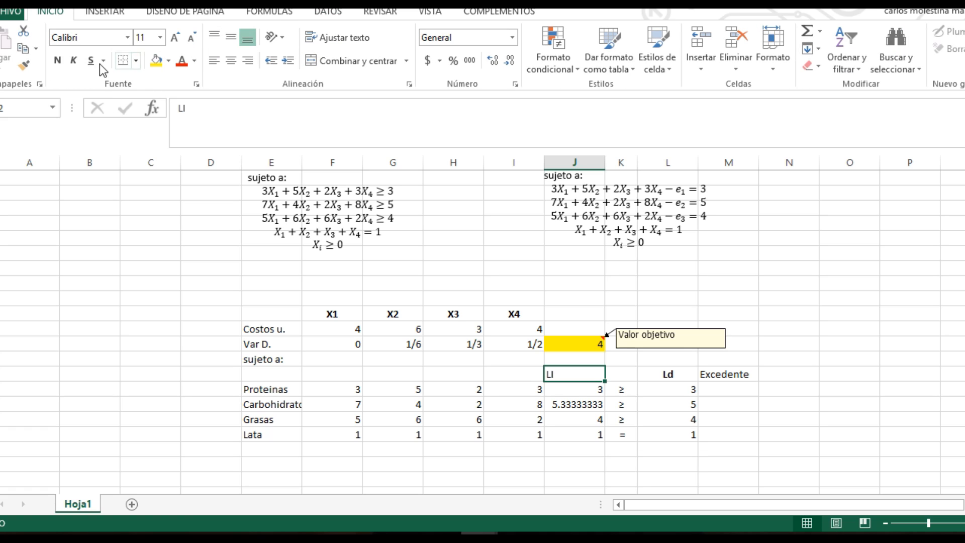
left_click(56, 60)
left_click(230, 61)
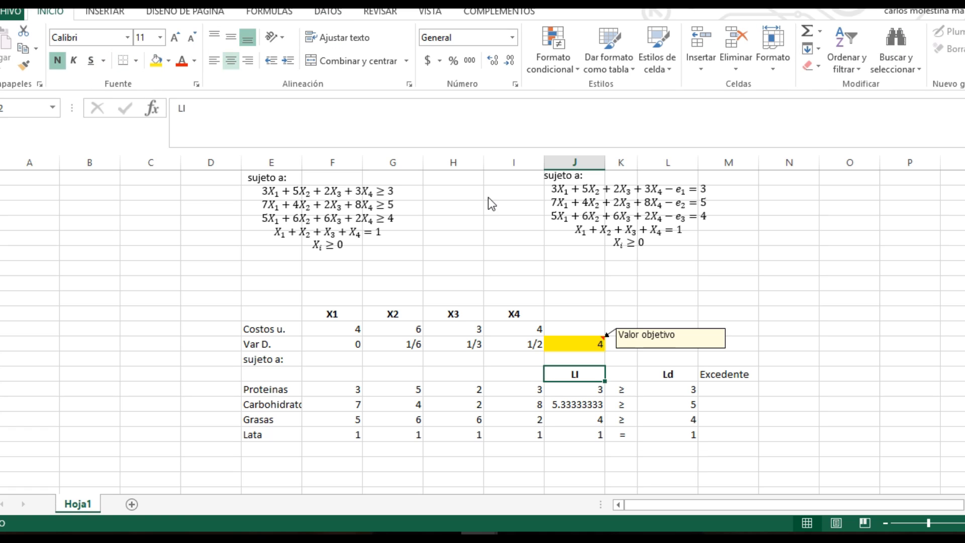
Calculate the surplus for "Proteinas" in M33 with the formula =ABS(L33-J33)
left_click(737, 387)
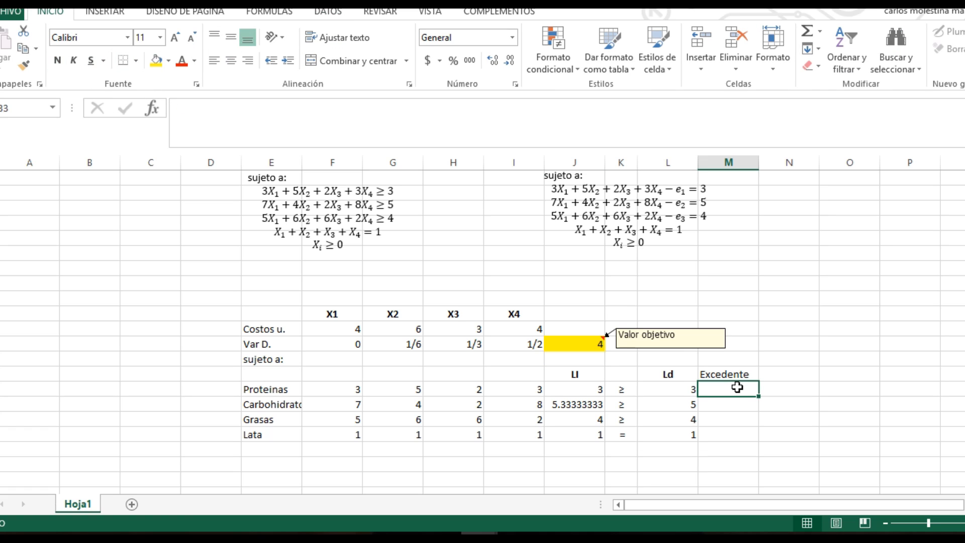
type("=abs")
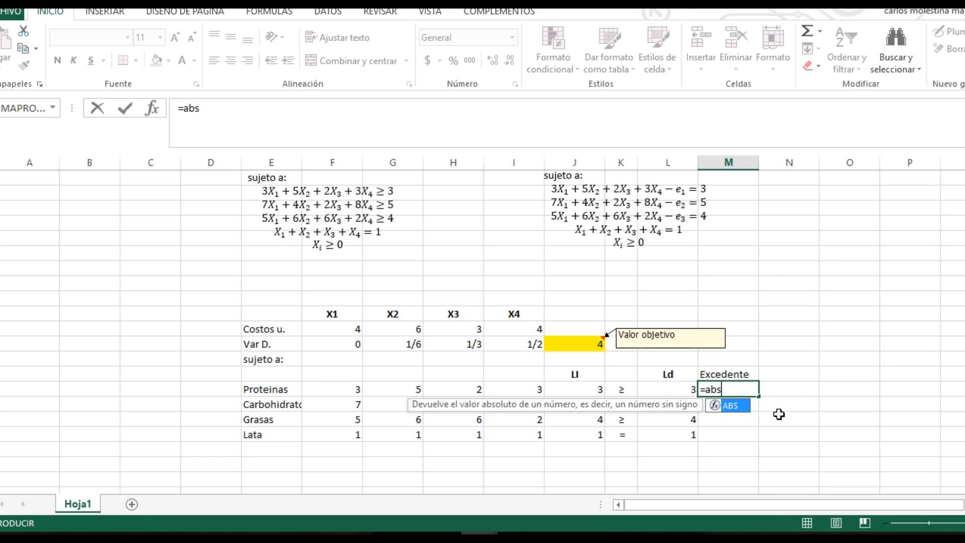
double_click(735, 406)
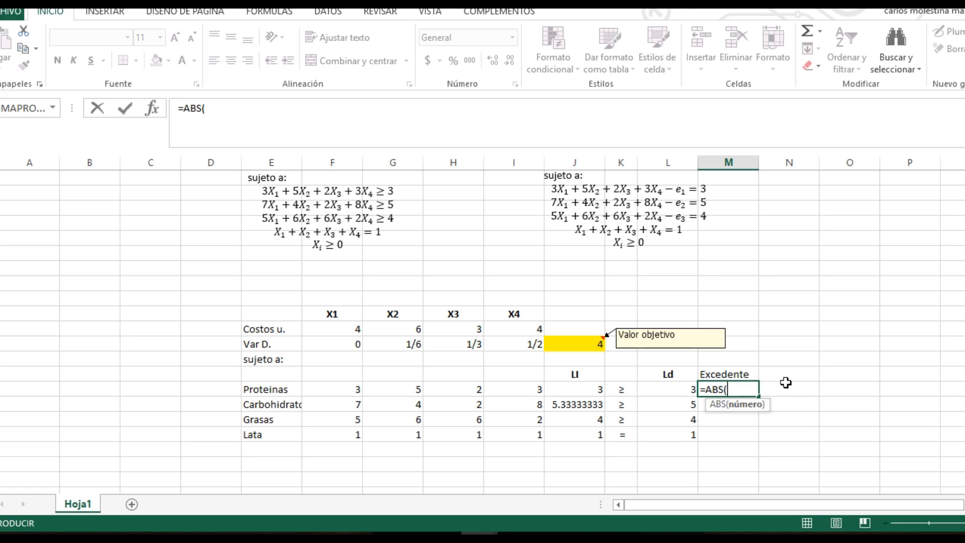
left_click(665, 390)
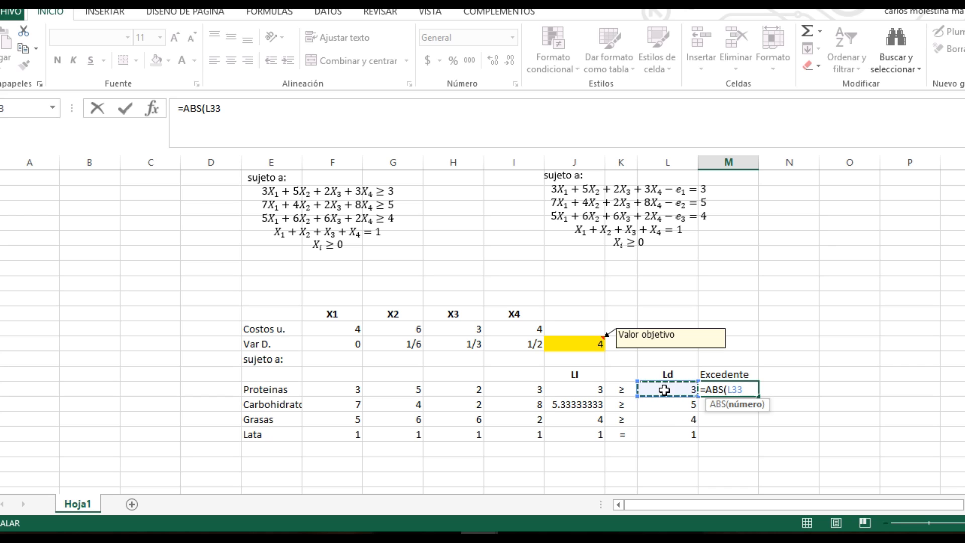
type("-")
left_click(584, 388)
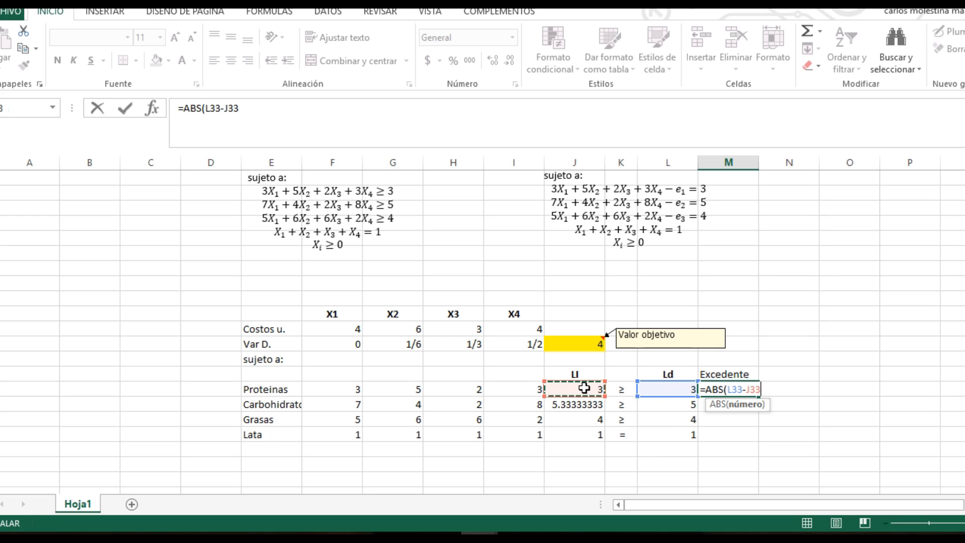
type(")")
key("Return")
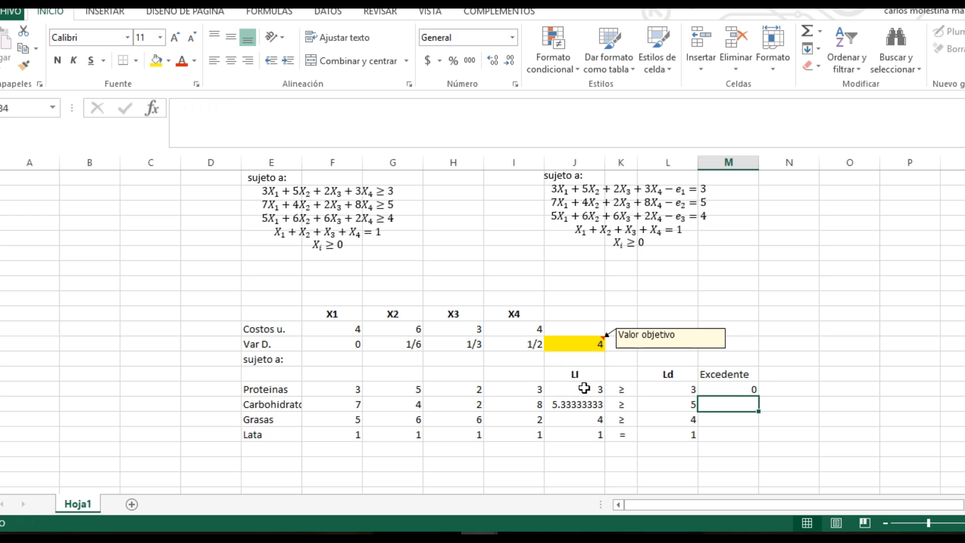
Fill the surplus formula from M33 down to the "Lata" row, M36
left_click(735, 391)
double_click(758, 397)
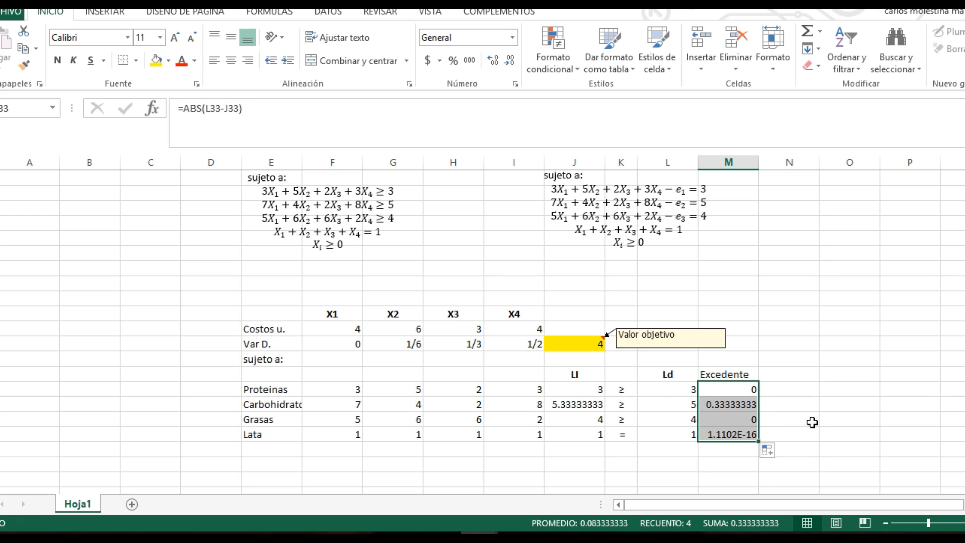
left_click(812, 421)
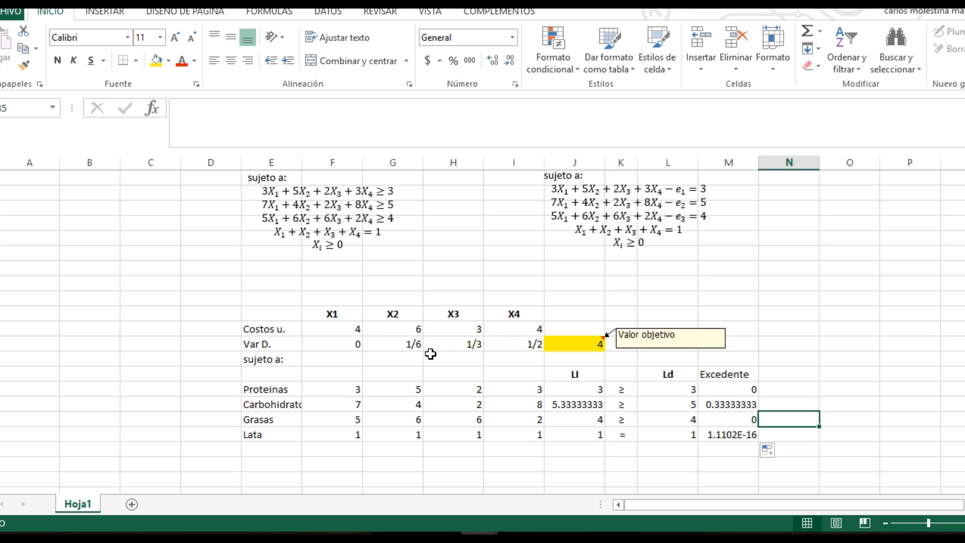
Check the objective value cell J30 and make the "Excedente" heading in M32 bold
left_click(575, 344)
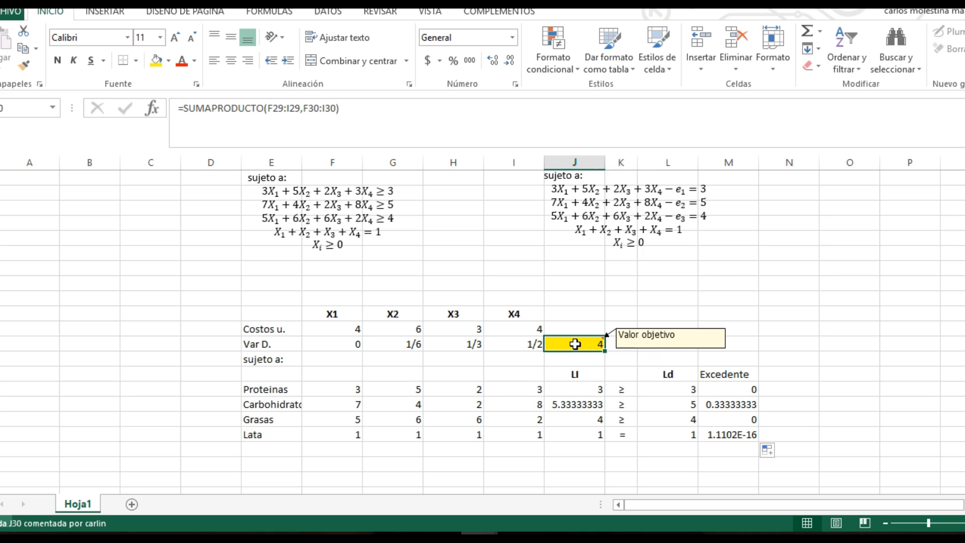
left_click(862, 378)
left_click(732, 375)
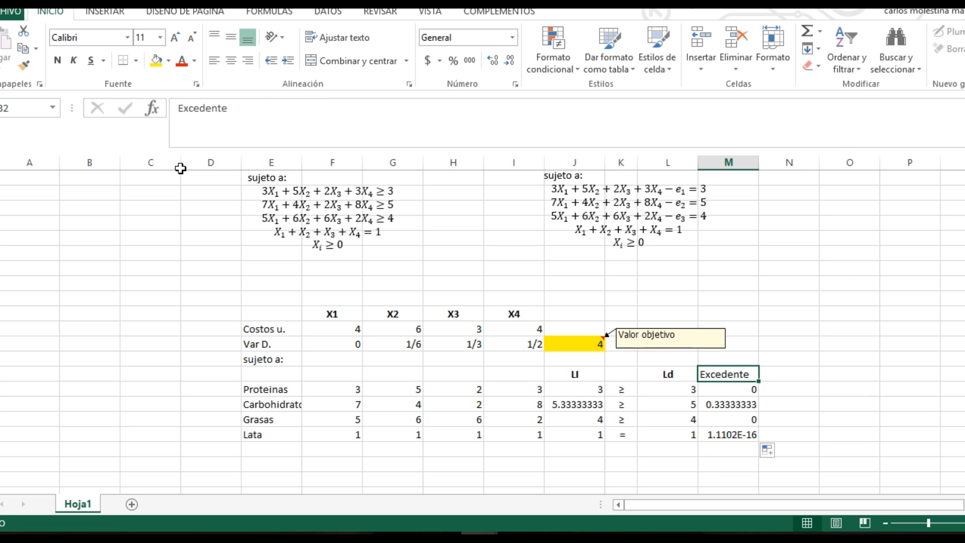
left_click(57, 62)
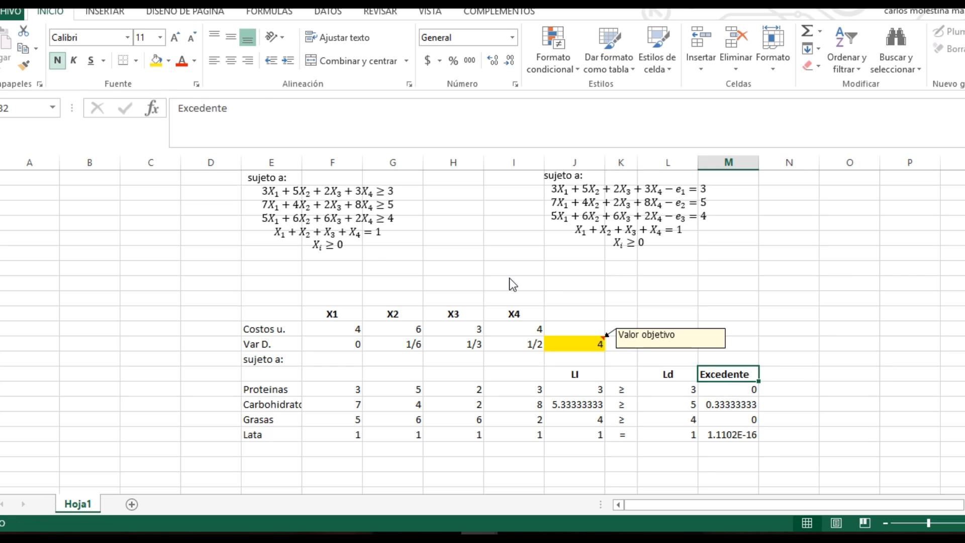
Review the dog food problem statement, ingredient table and model equations against the solved variables, constraint totals and surplus column
left_click(901, 387)
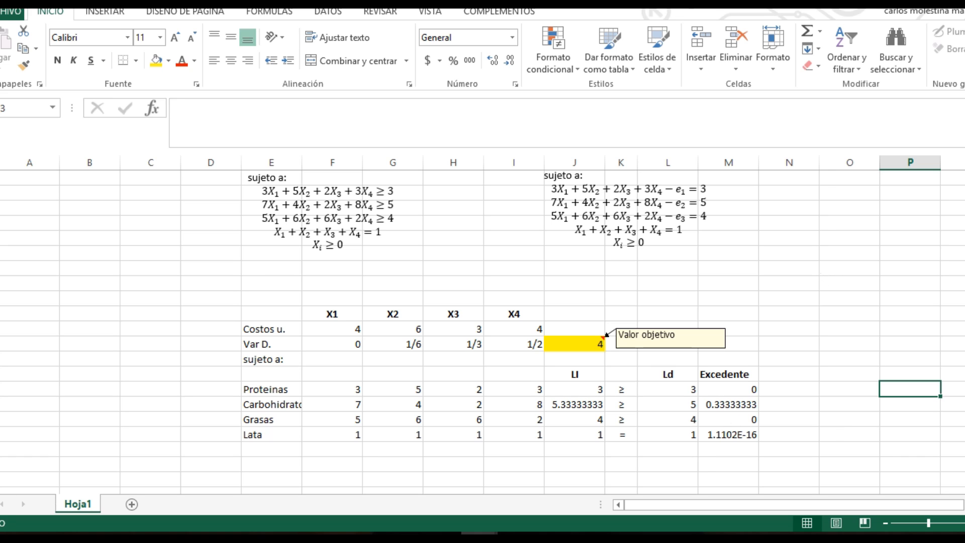
scroll(801, 302, "up", 7)
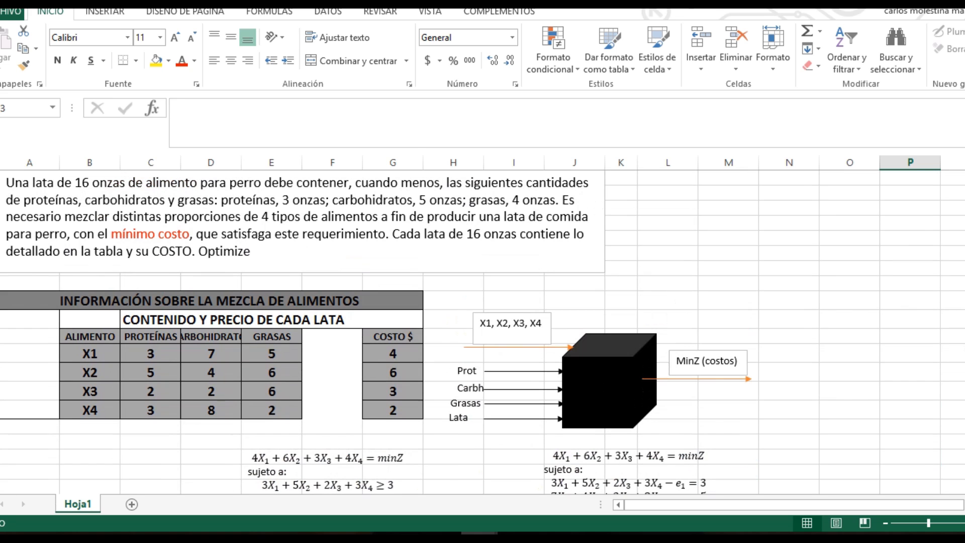
left_click(863, 439)
key("Down")
key("Down")
key("Down")
key("Down")
key("Down")
key("Down")
key("Down")
key("Down")
key("Down")
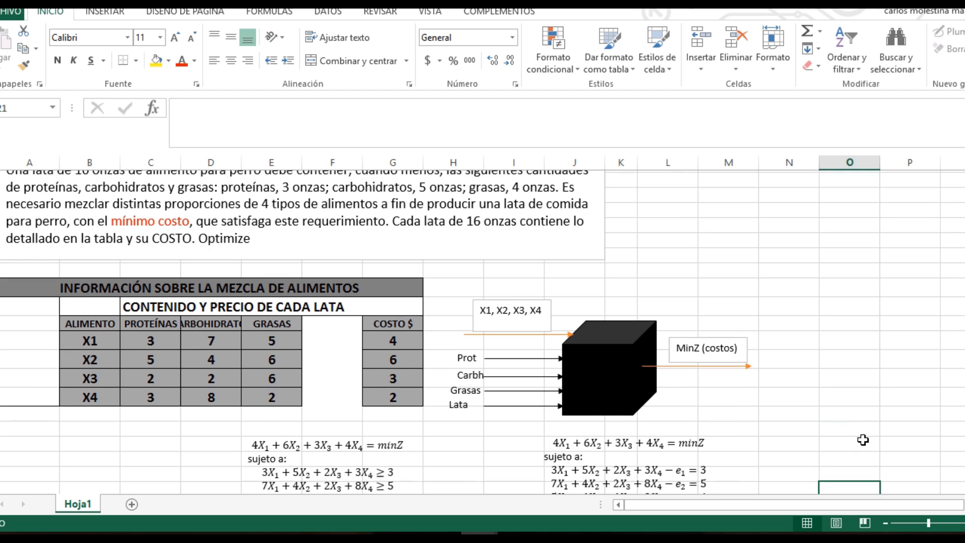
key("Down")
key("Down")
key("Down")
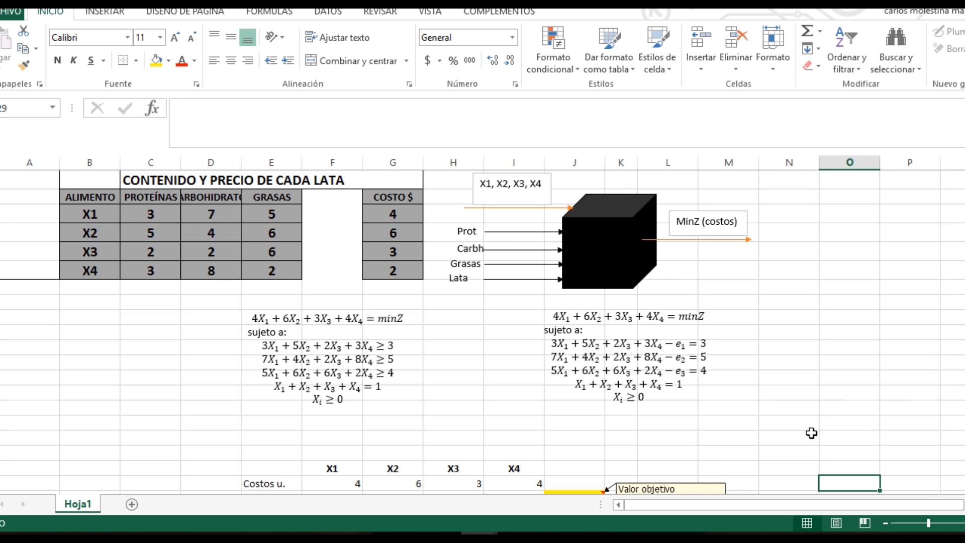
scroll(482, 332, "down", 3)
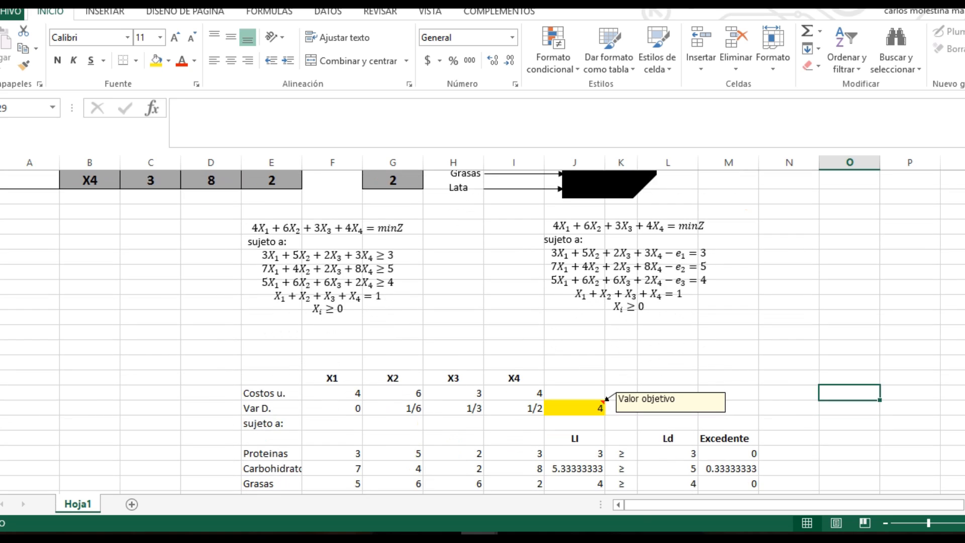
left_click(809, 396)
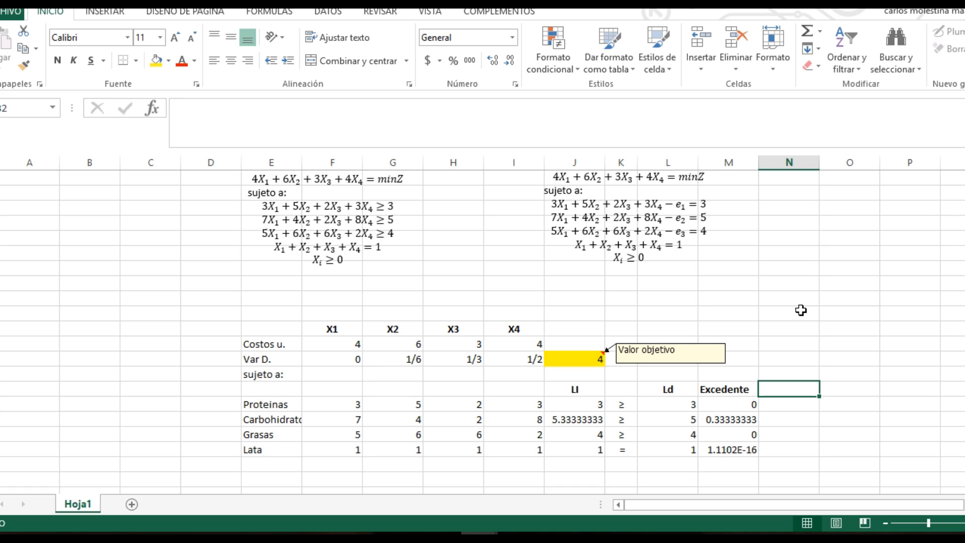
mouse_move(423, 14)
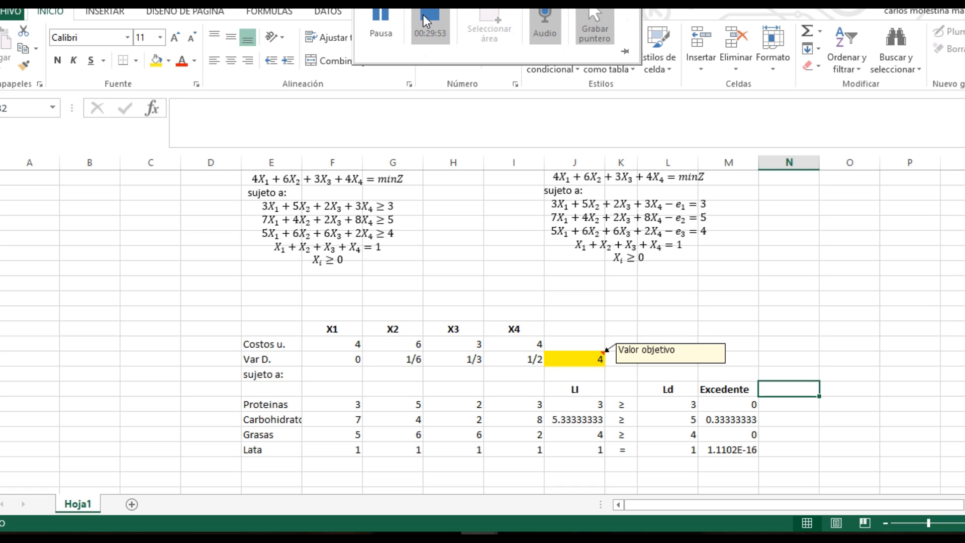